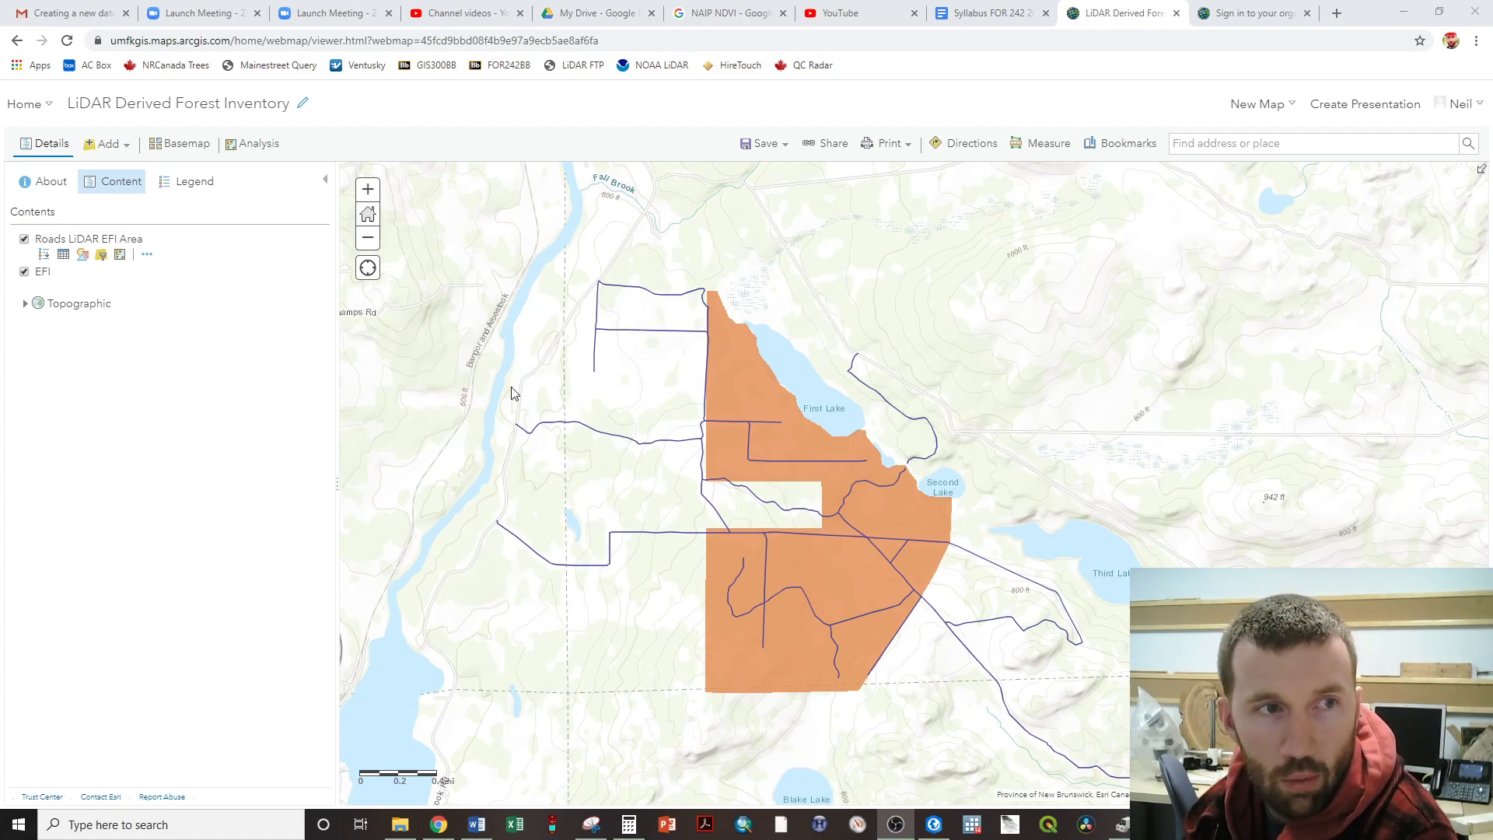
- Open the attribute table of the Roads LiDAR EFI Area layer and examine the road class values in the CODE field
click(63, 257)
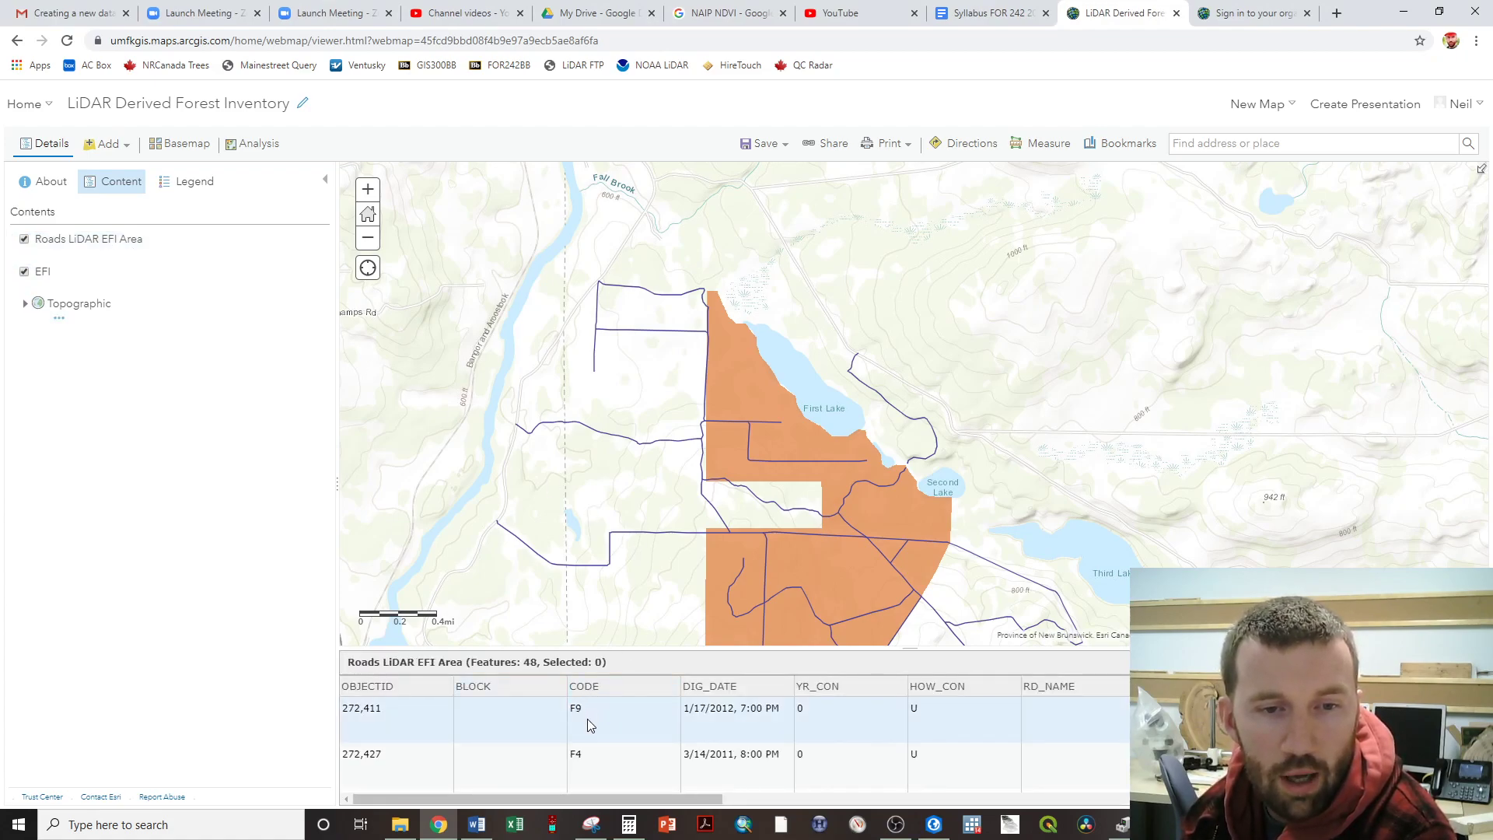
scroll(587, 719, down, 5)
scroll(587, 735, up, 5)
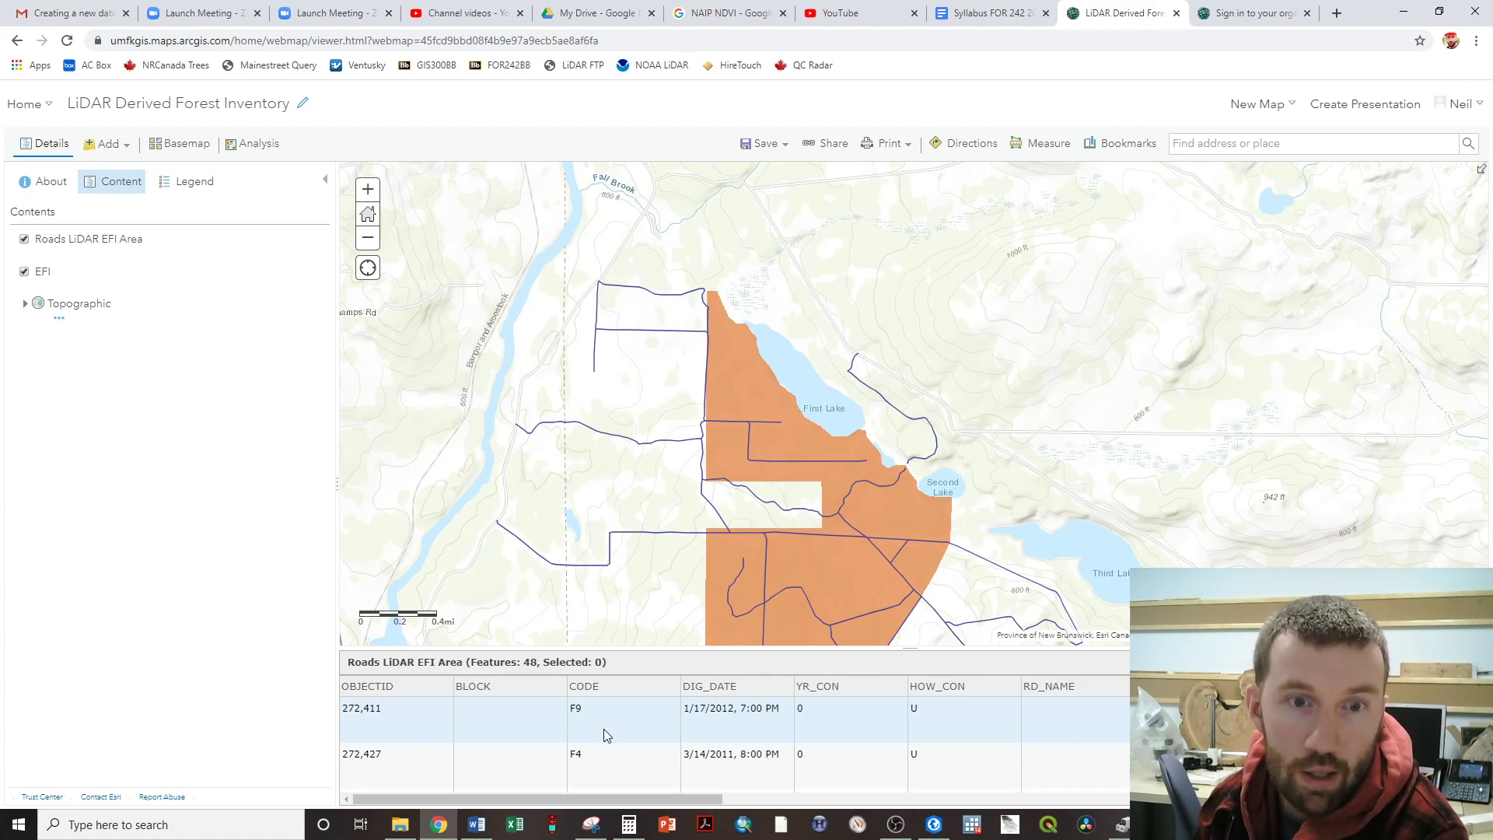
scroll(607, 735, down, 5)
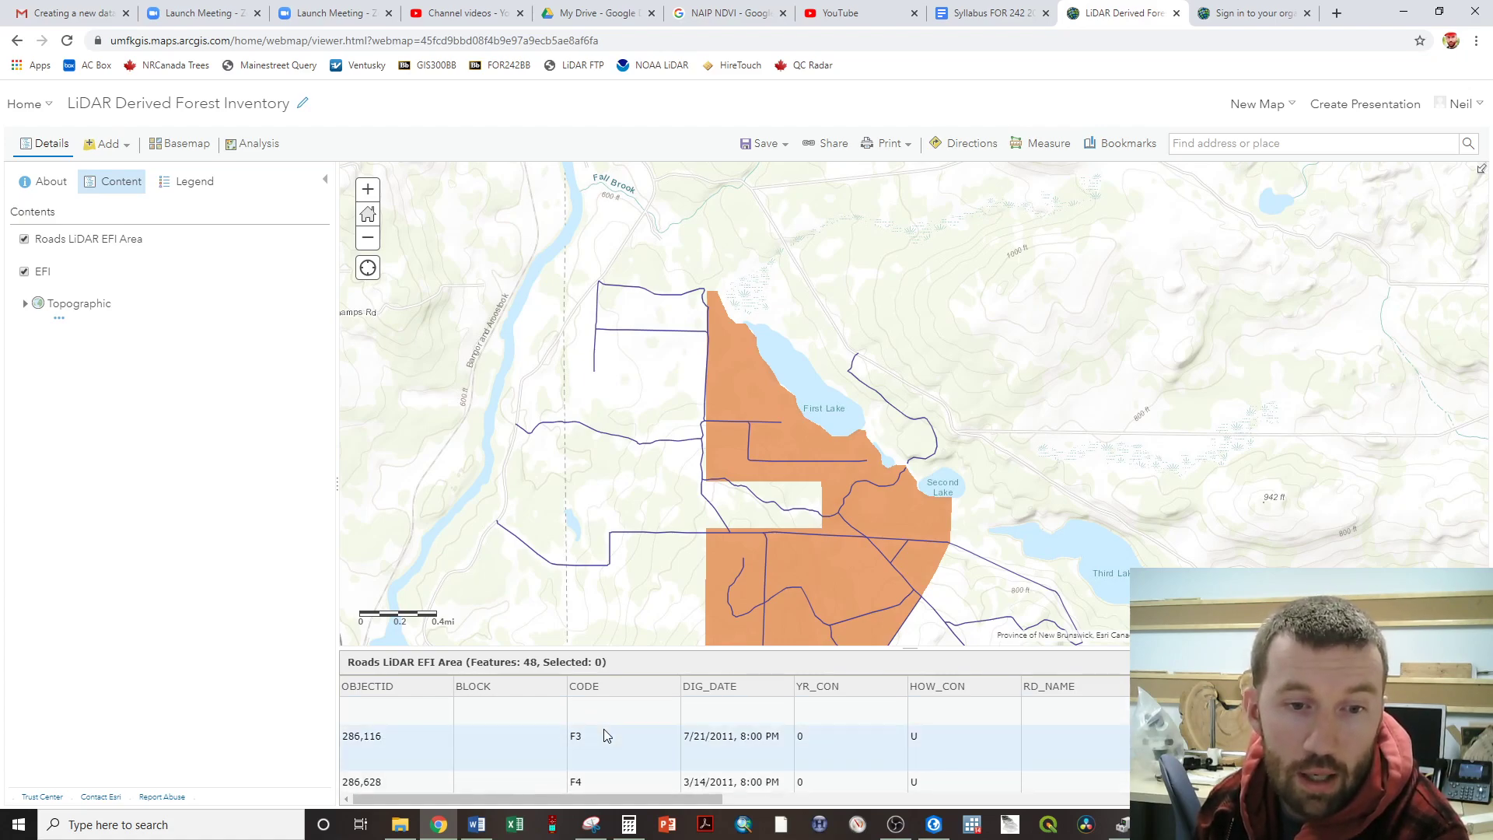
scroll(605, 735, down, 5)
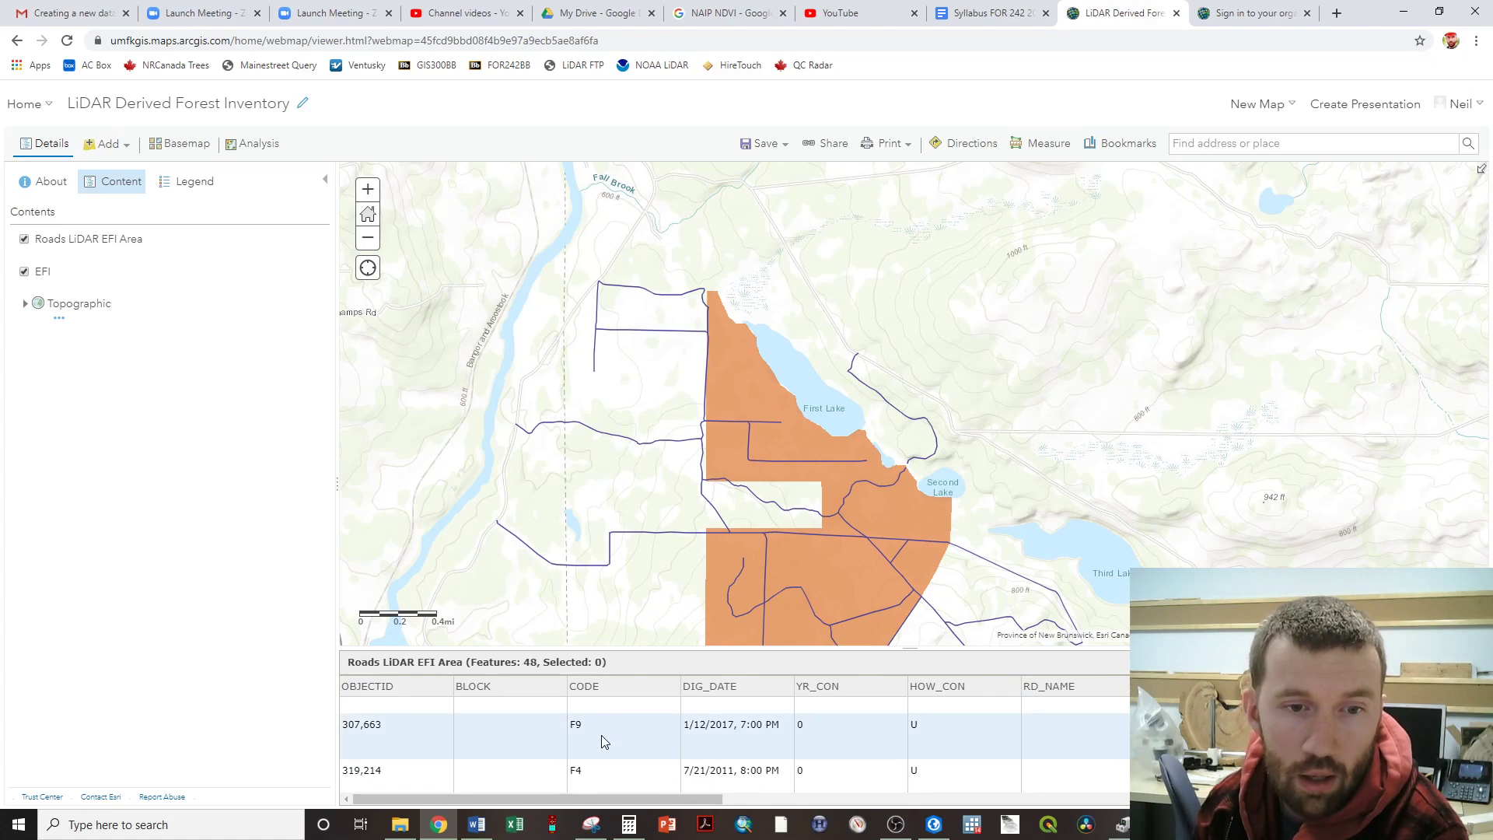
scroll(585, 755, down, 2)
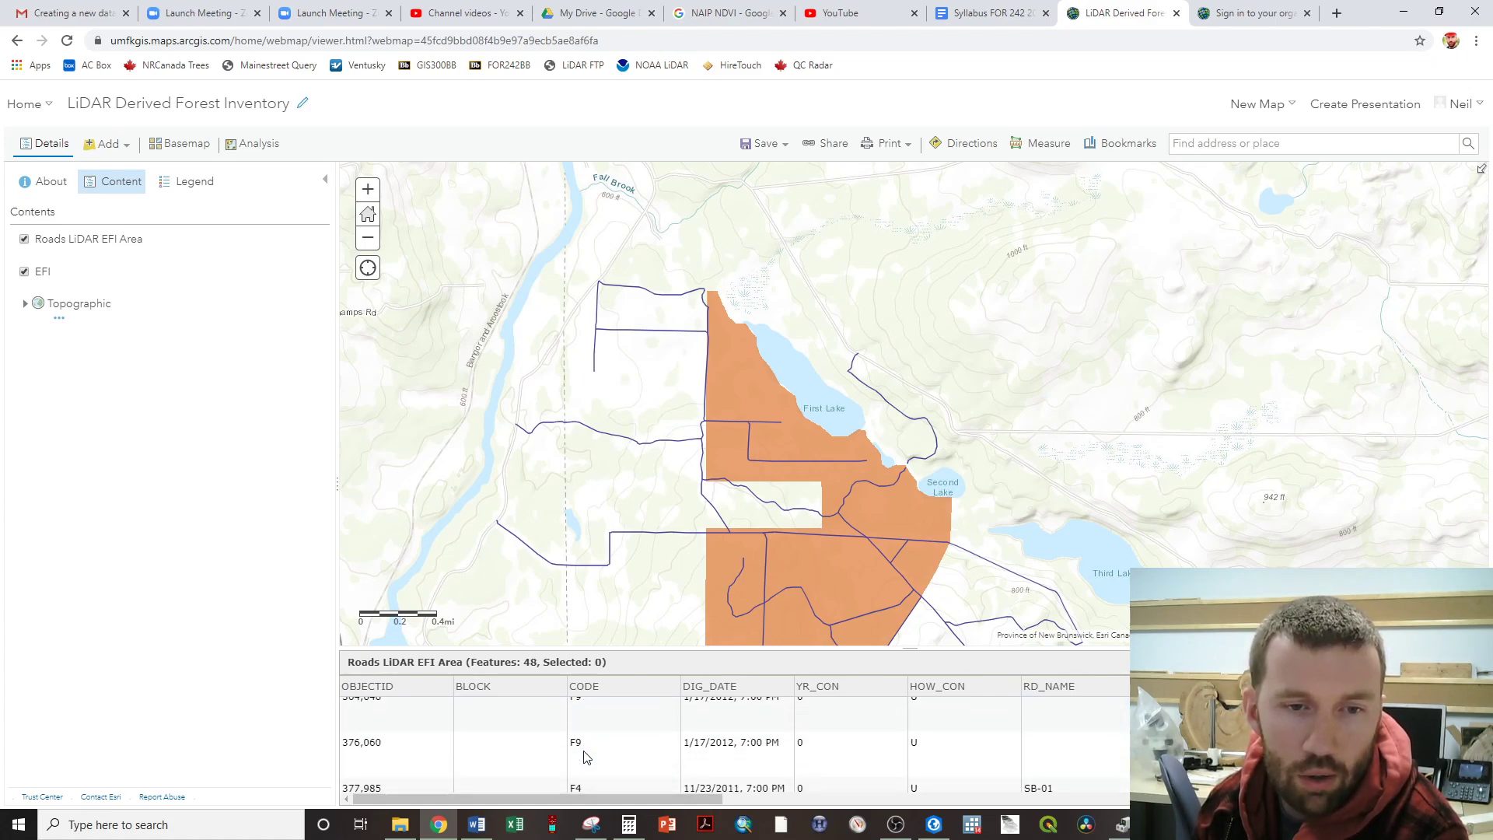
scroll(585, 752, down, 3)
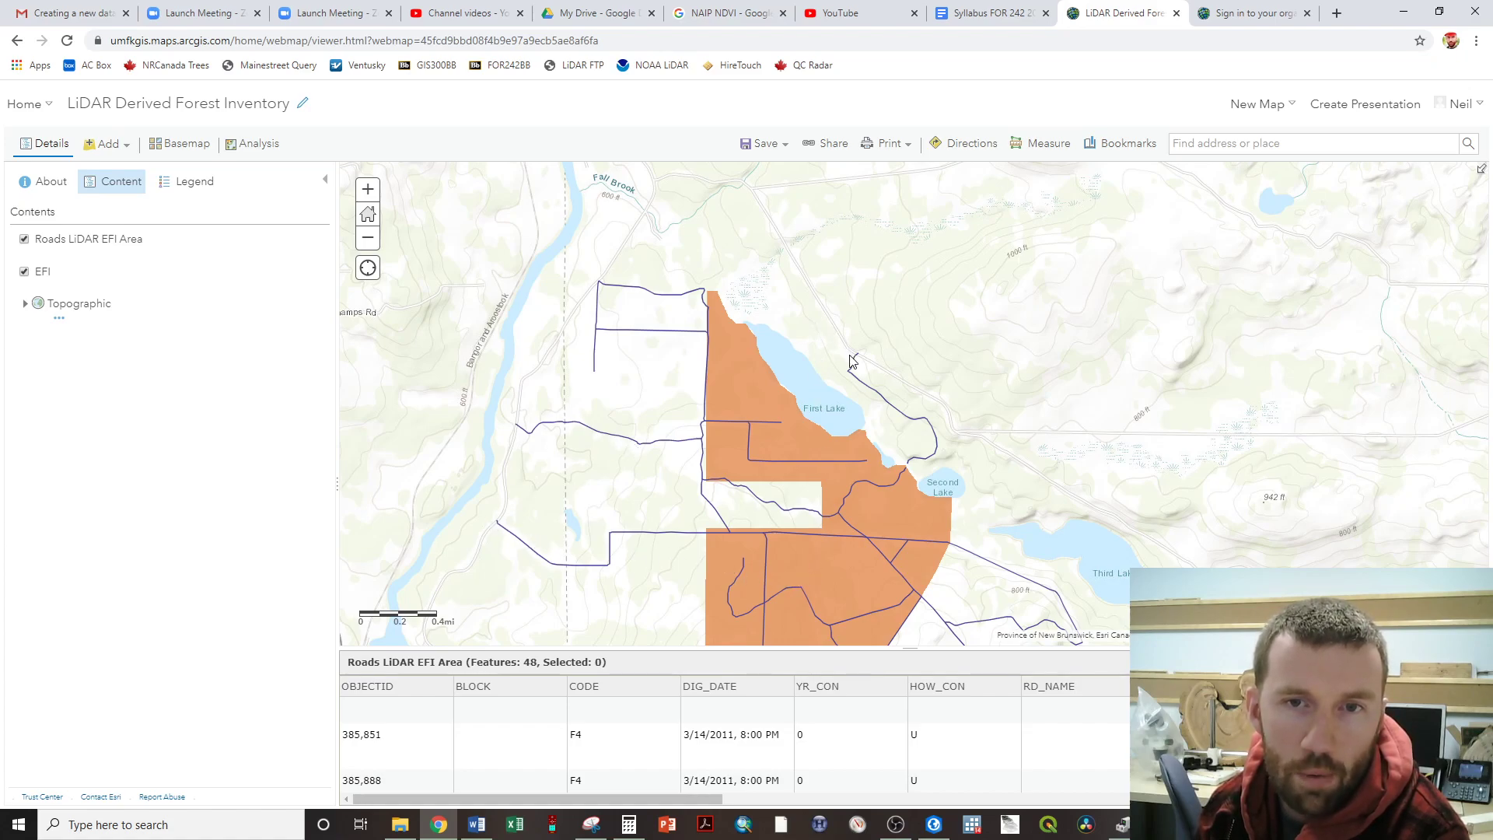
- Inspect the road gap near Second Lake, and switch the basemap to Imagery to view the roads west of First Lake
scroll(919, 470, up, 3)
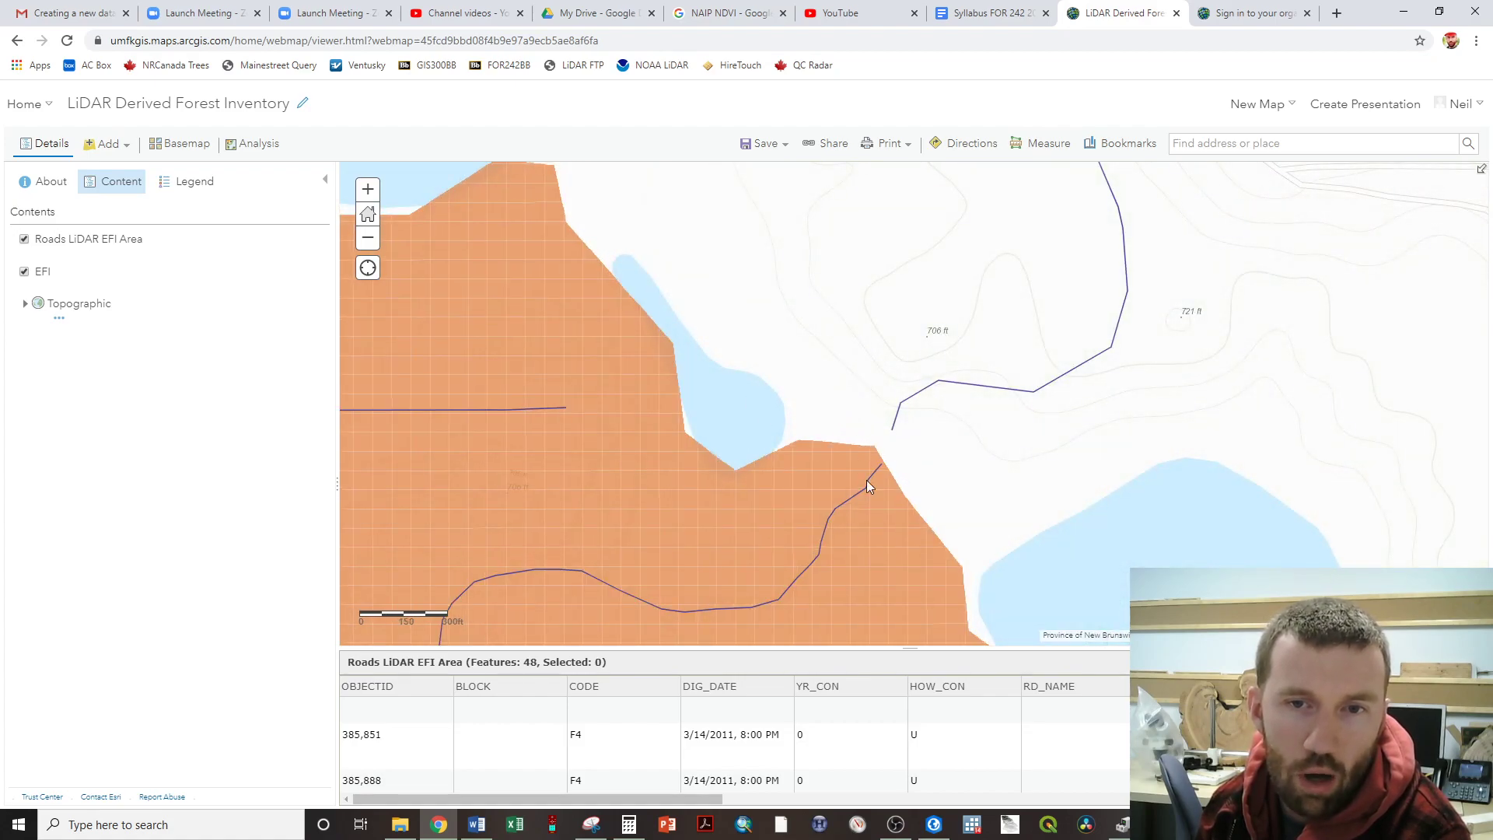
scroll(856, 455, down, 3)
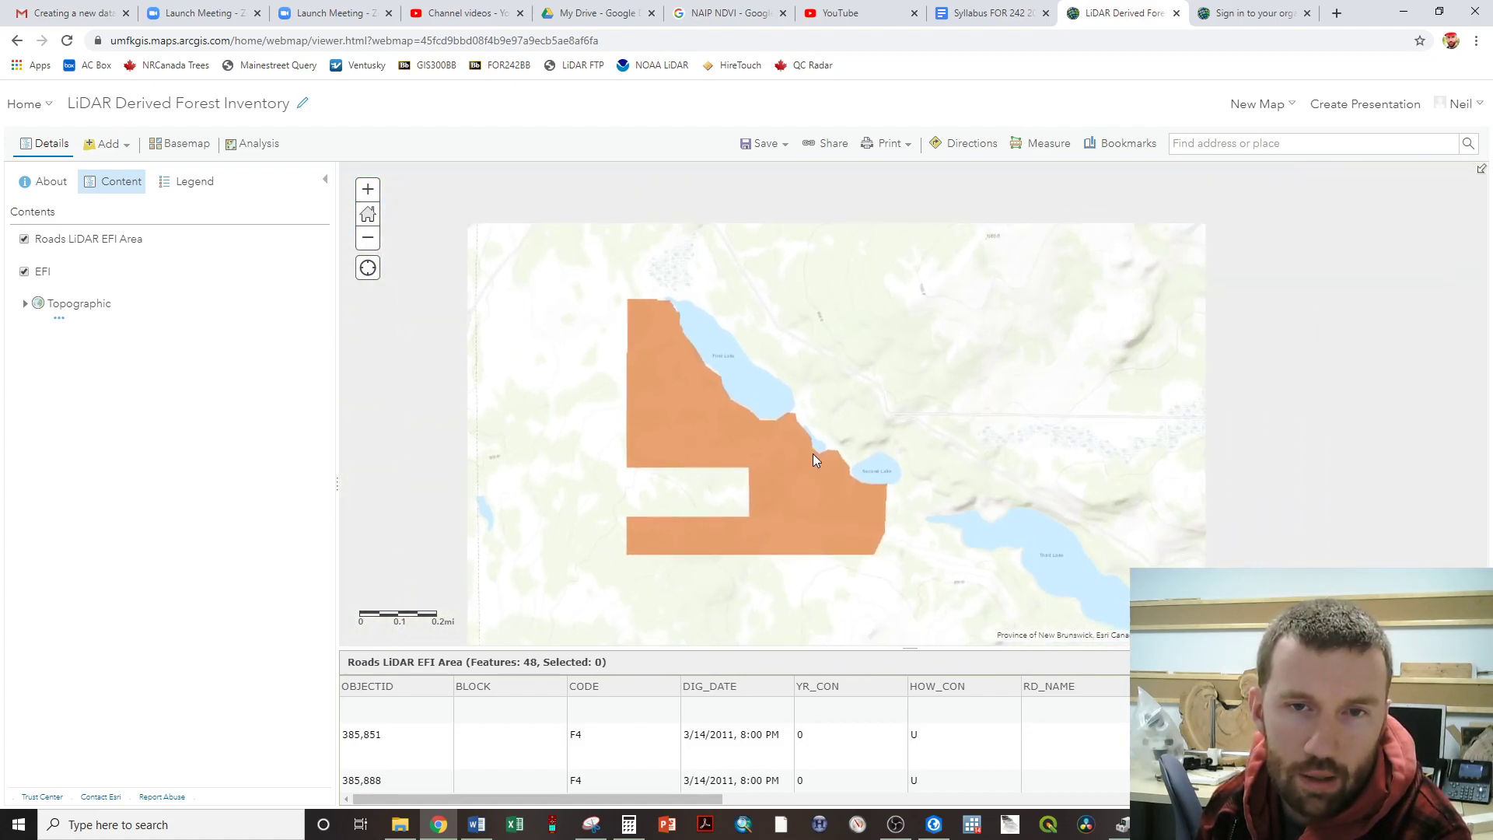
drag(537, 308, 683, 293)
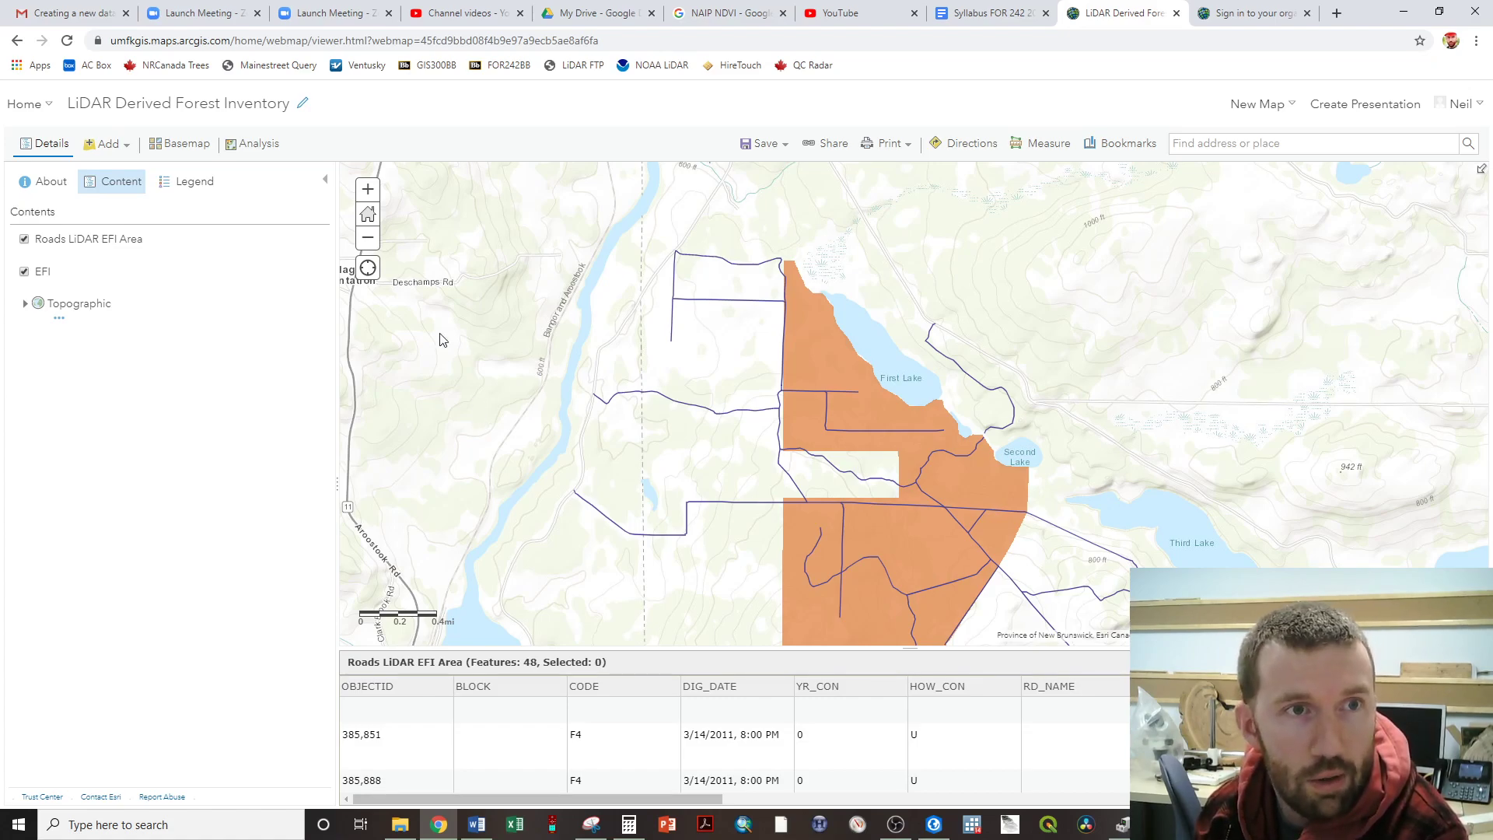
click(190, 150)
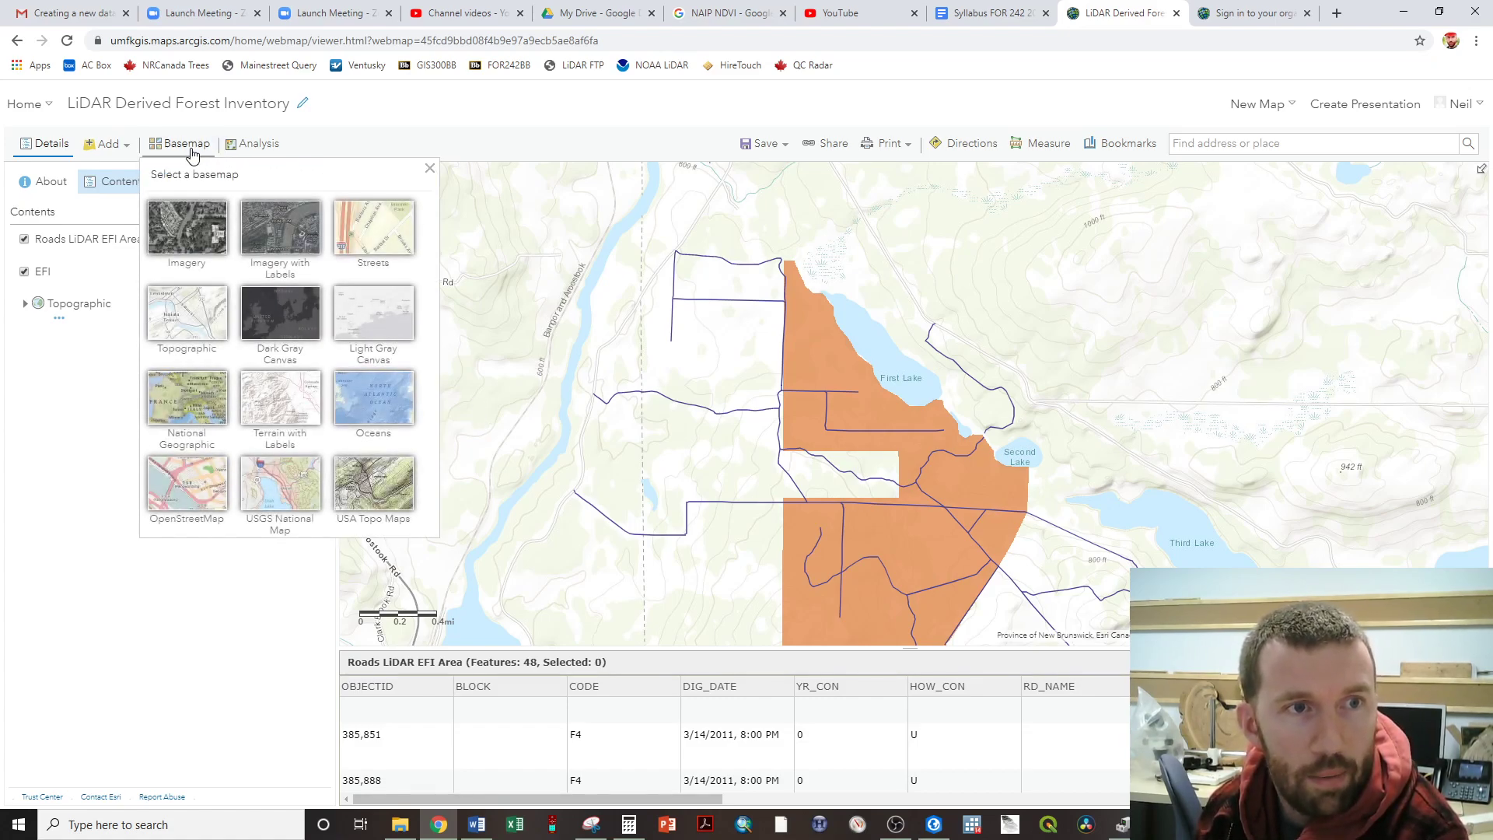
click(195, 229)
scroll(727, 300, up, 2)
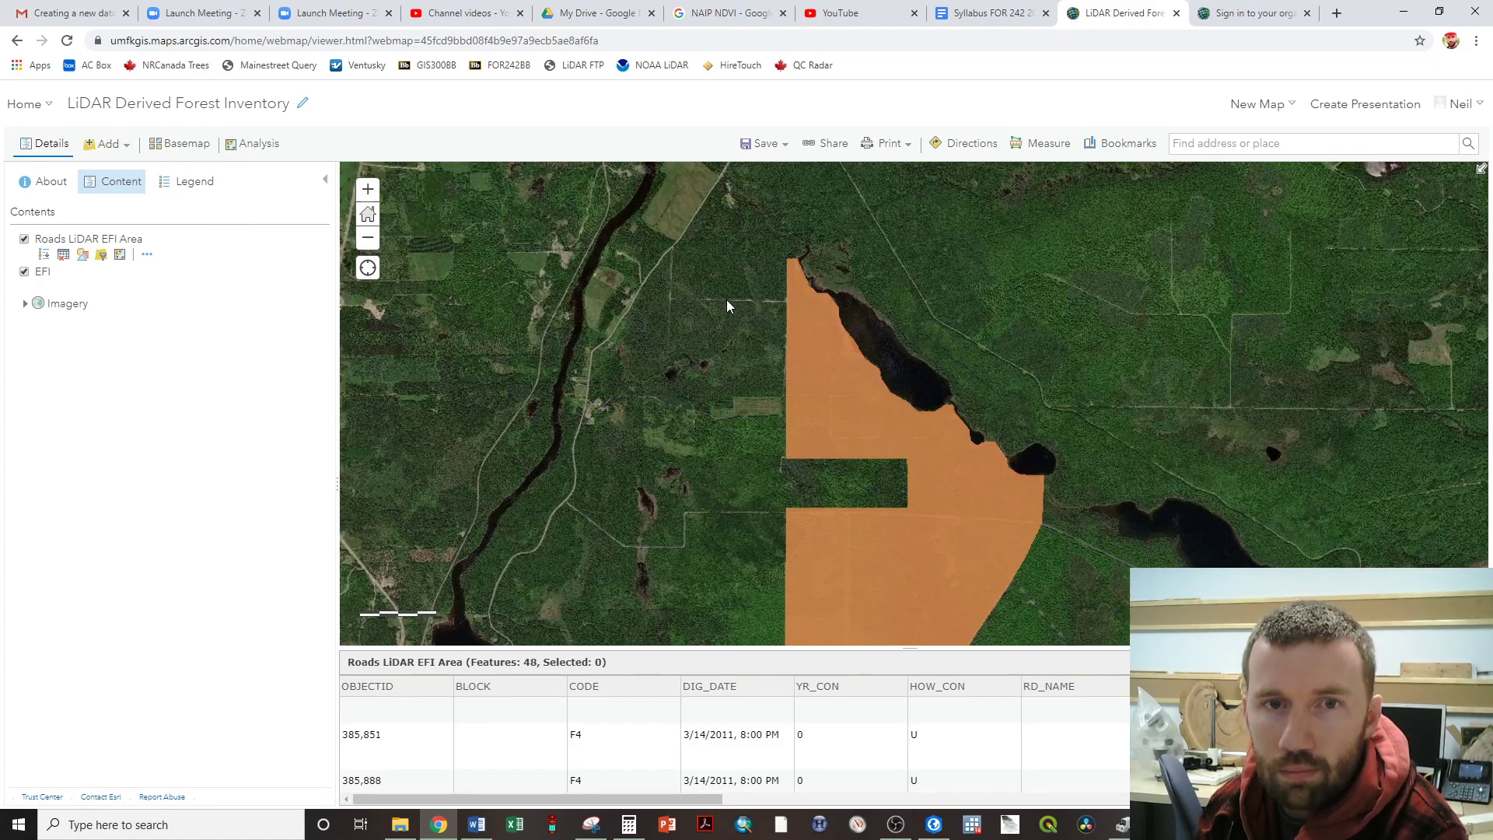
drag(770, 408, 767, 483)
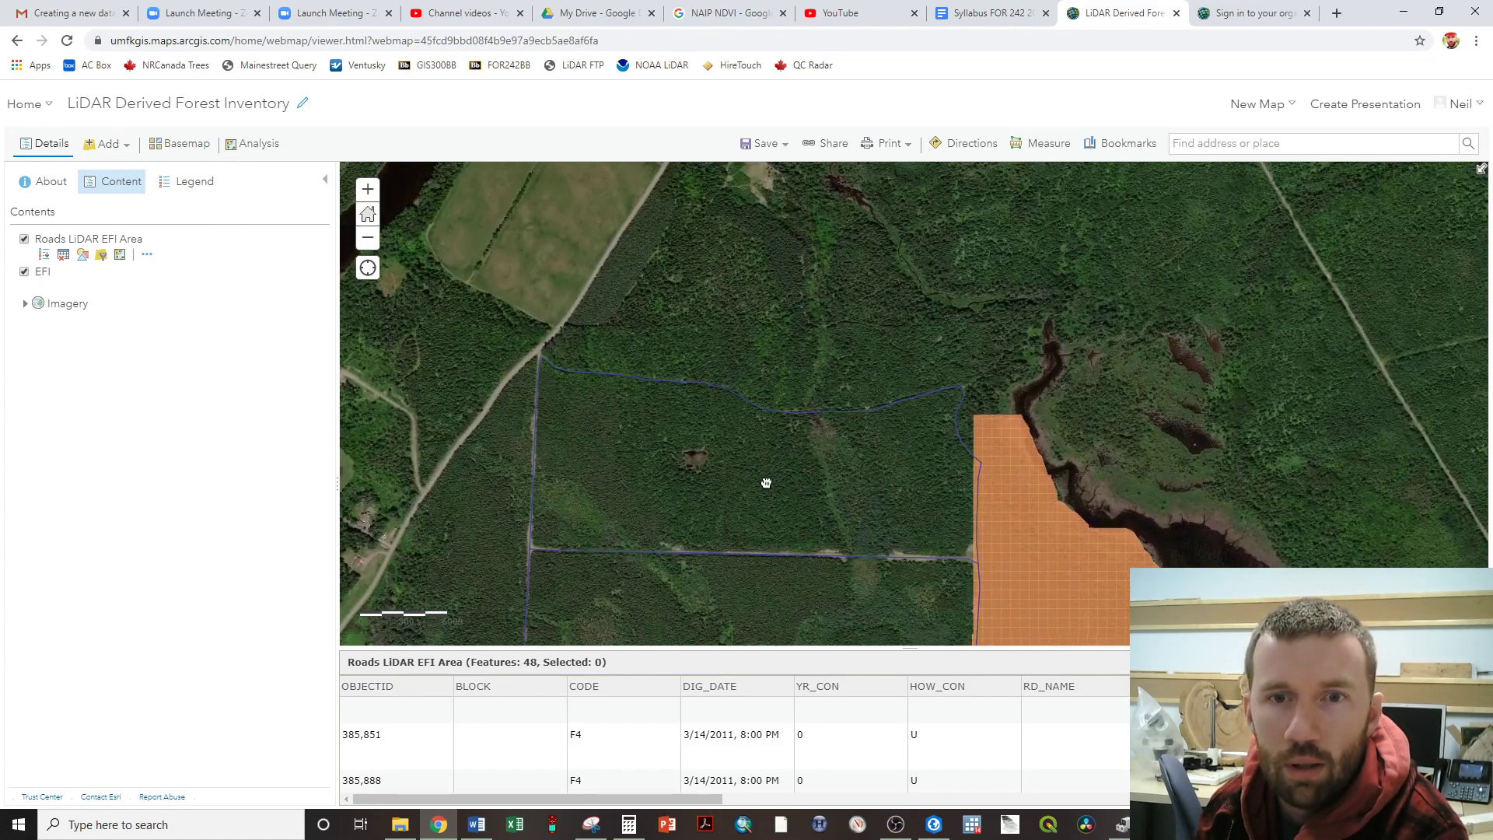
- Hide the Roads LiDAR EFI Area layer to examine the road traces on the imagery, and show the layer again
click(24, 240)
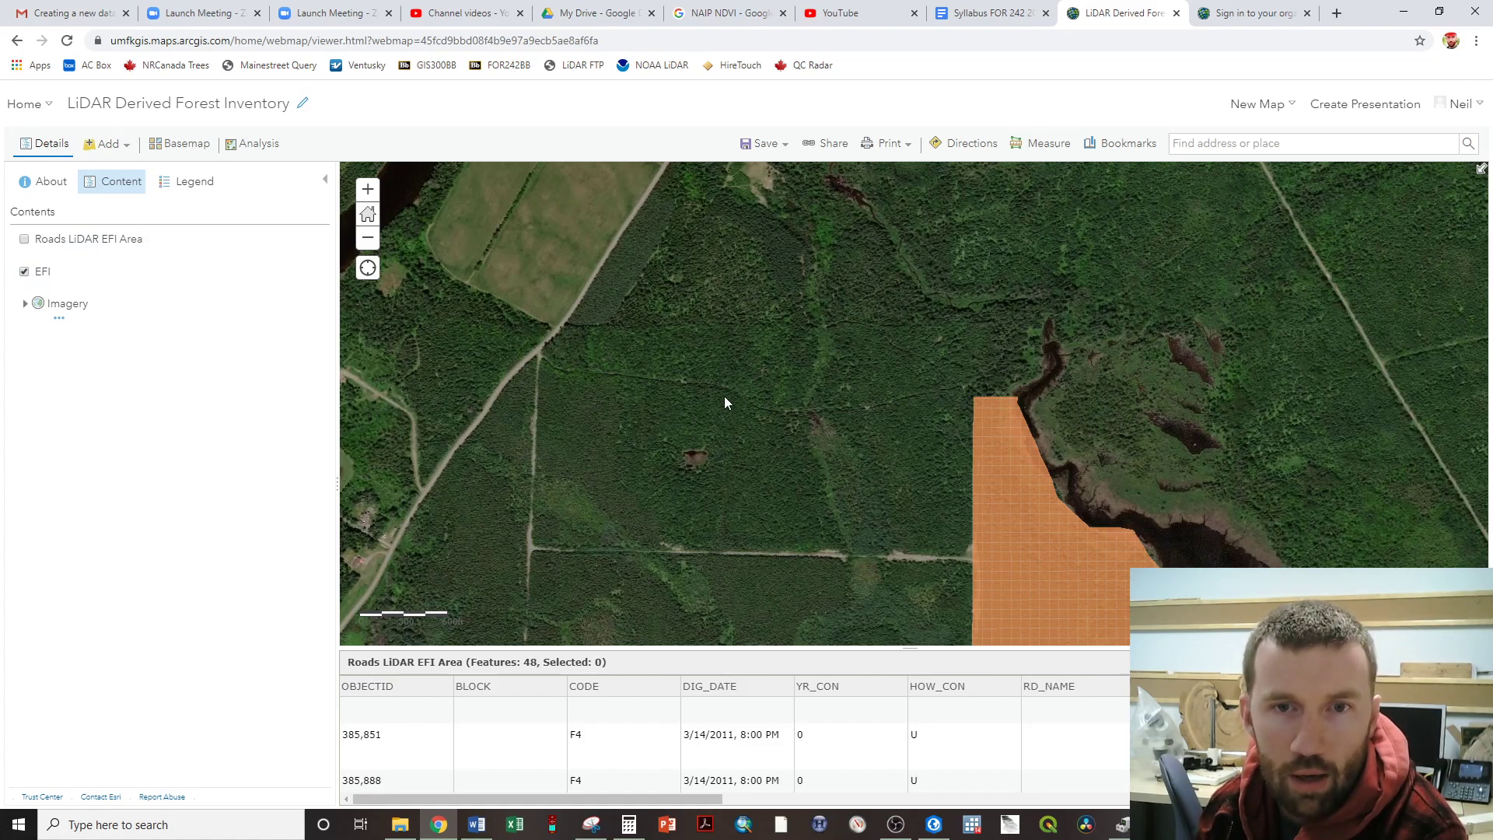
scroll(809, 410, up, 3)
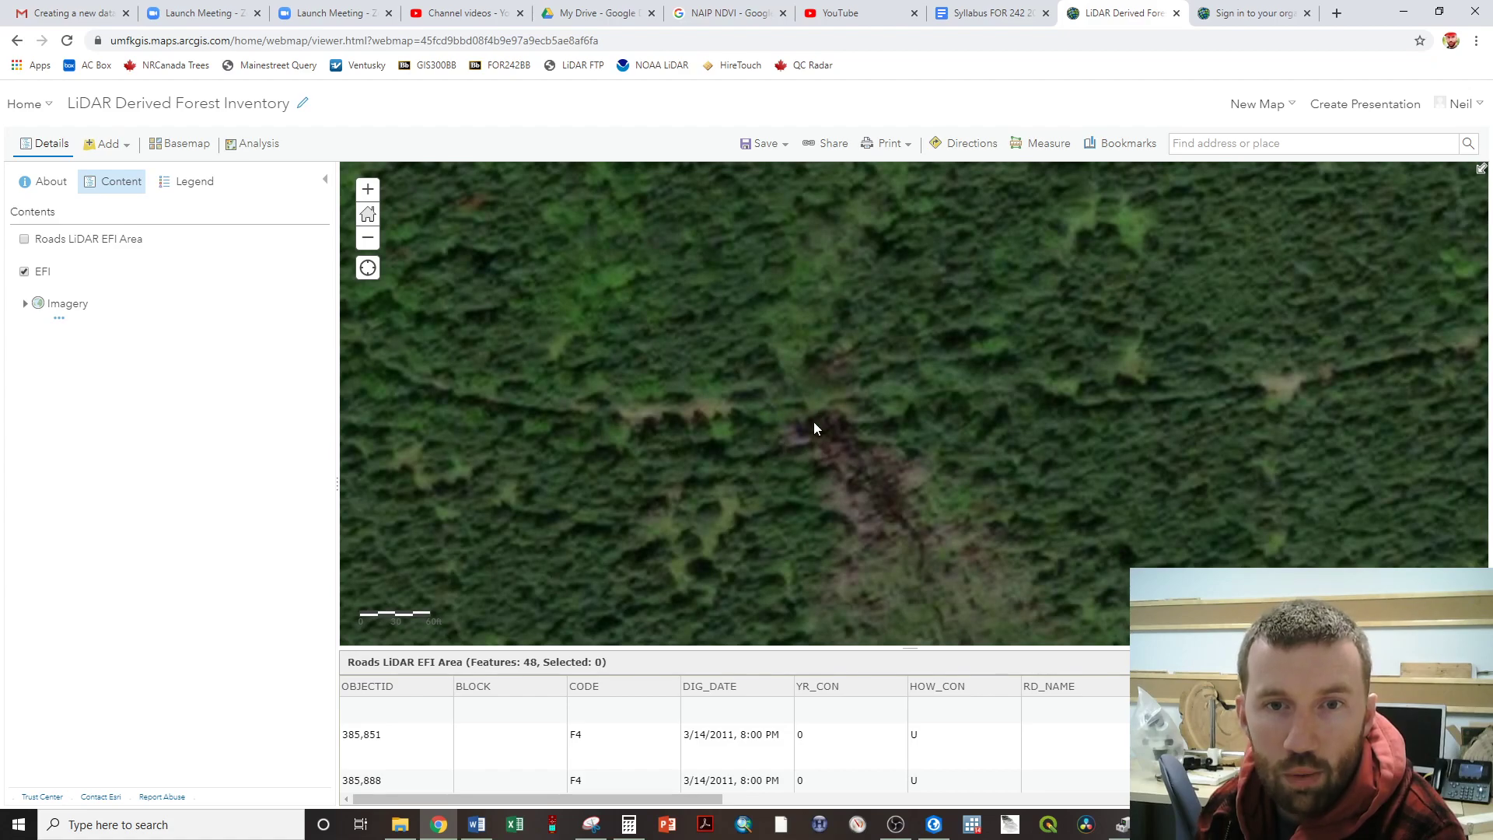
scroll(814, 427, down, 3)
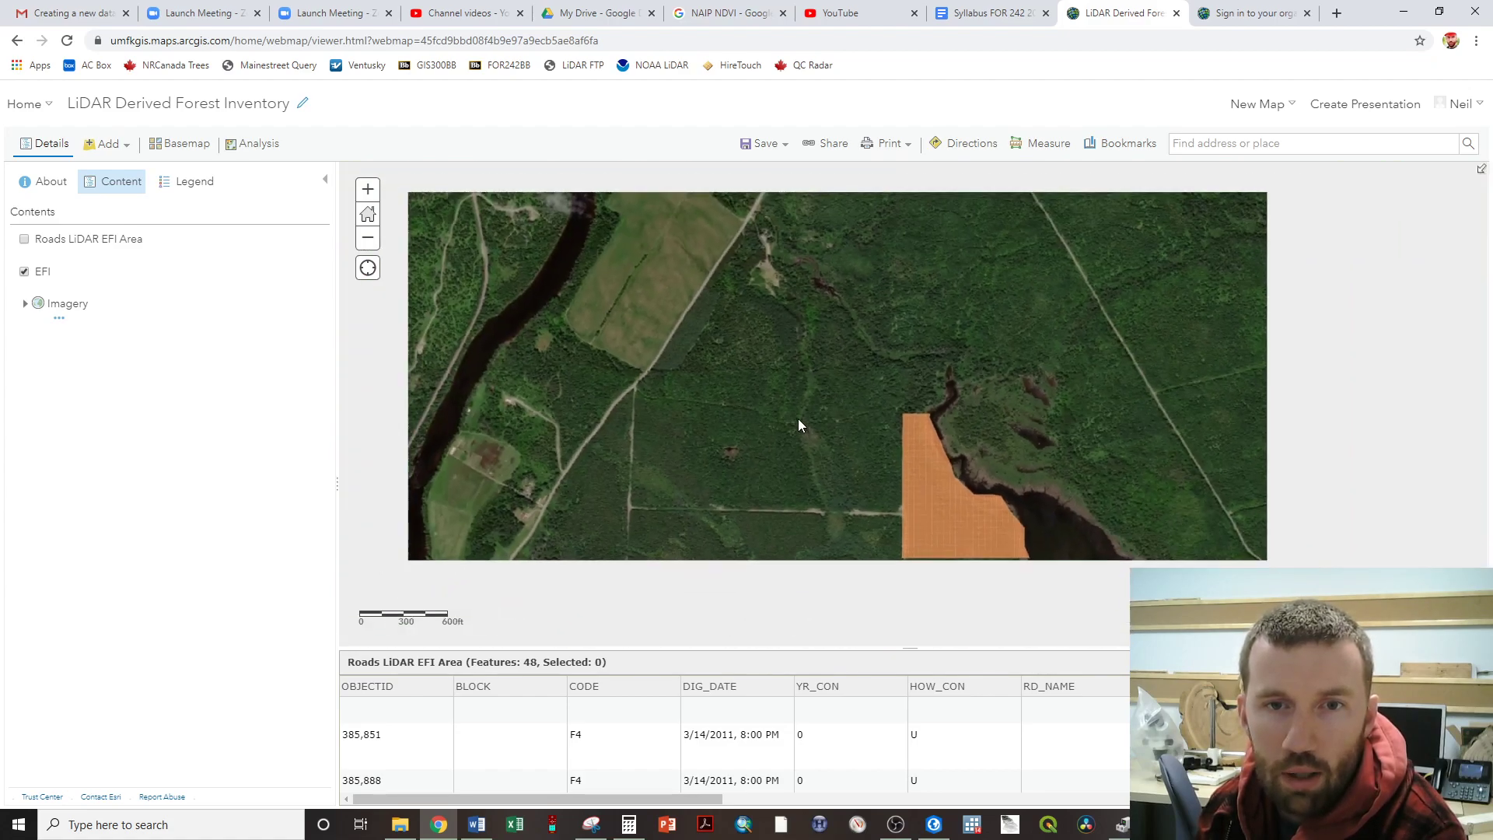
drag(764, 362, 764, 239)
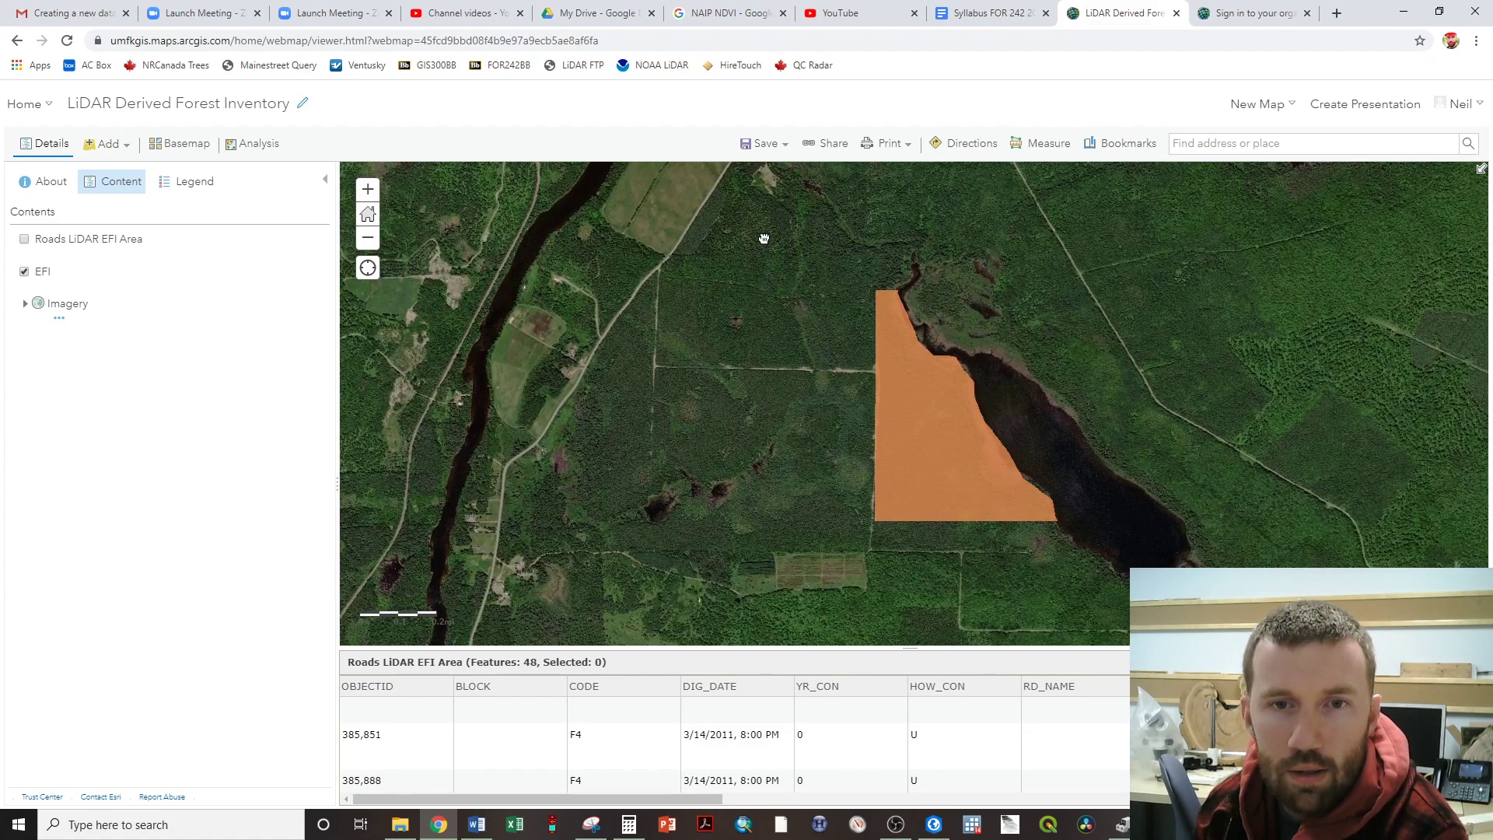
click(24, 239)
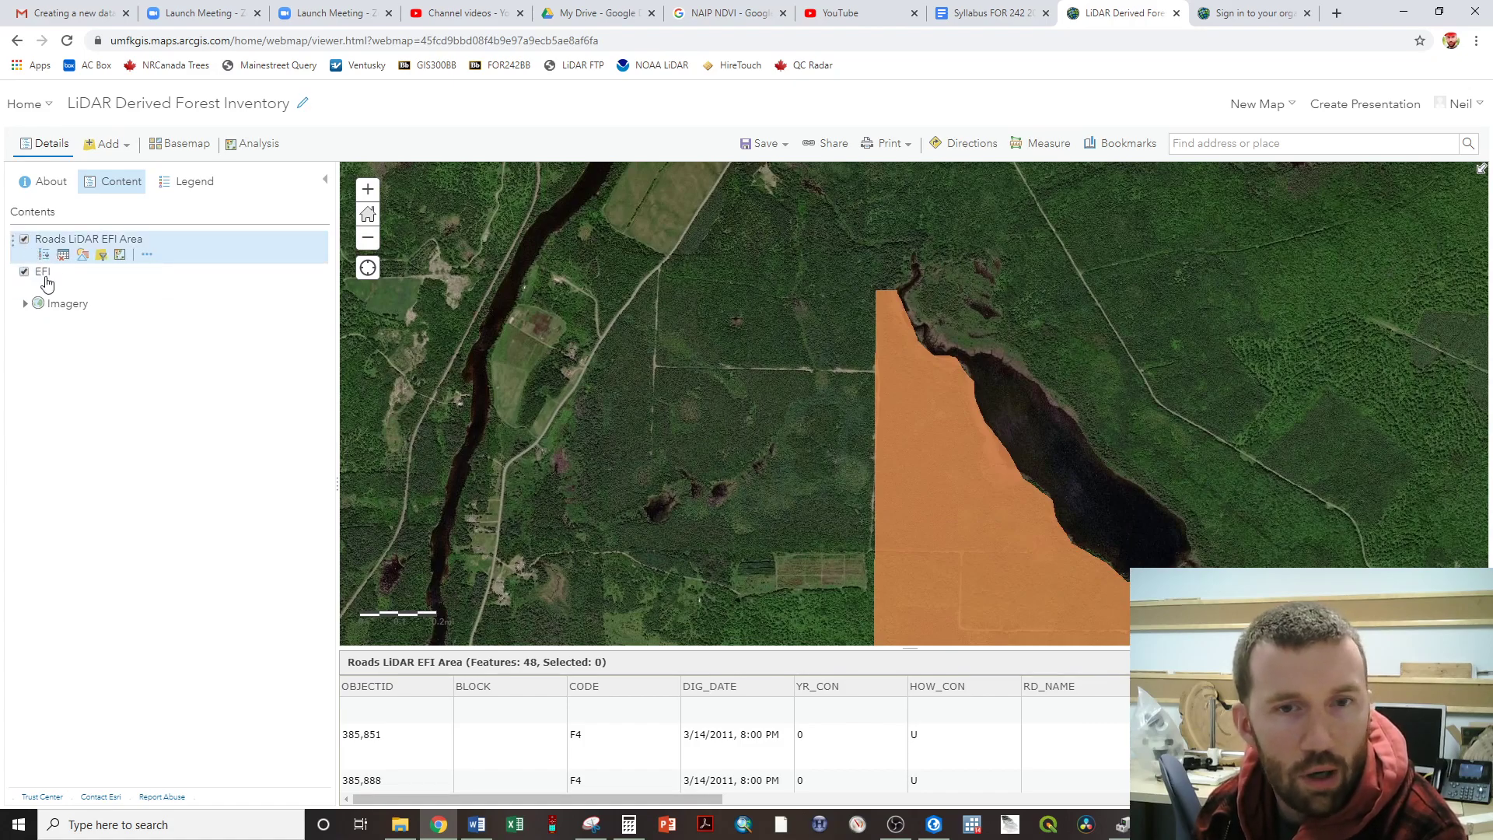
- Switch the basemap back to Topographic
click(181, 143)
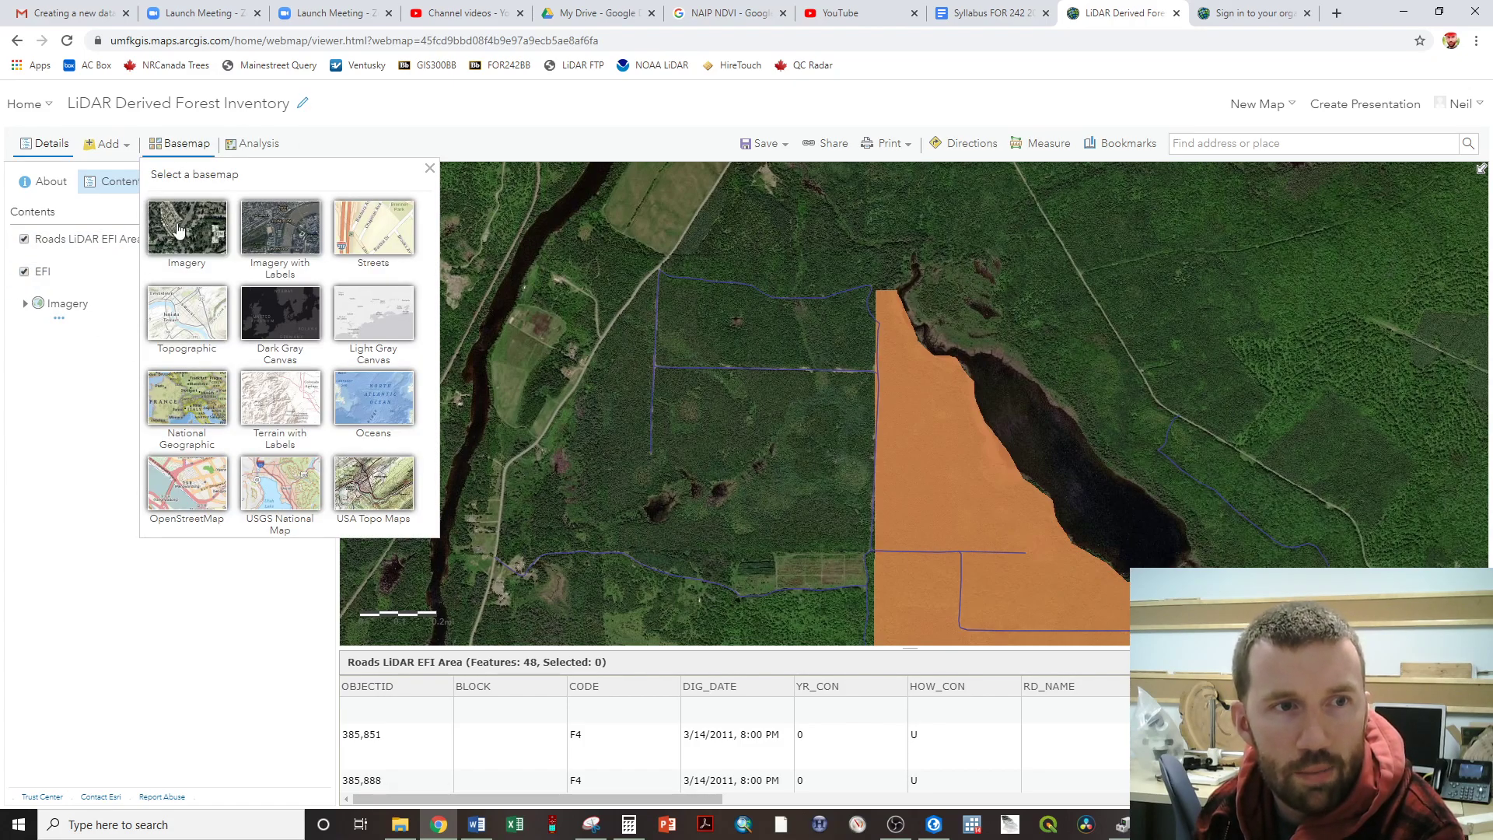
click(187, 318)
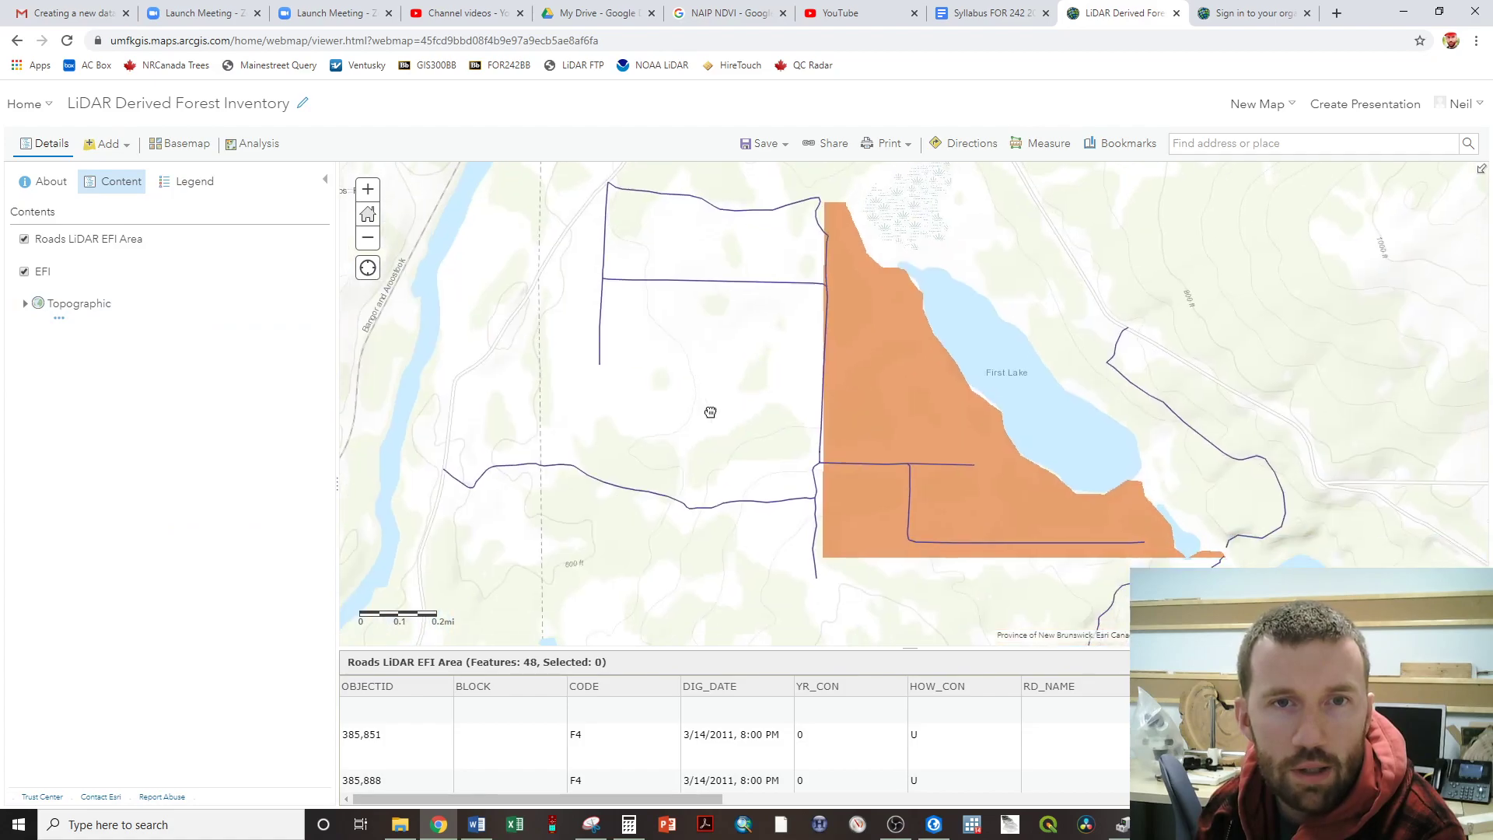
scroll(708, 413, down, 1)
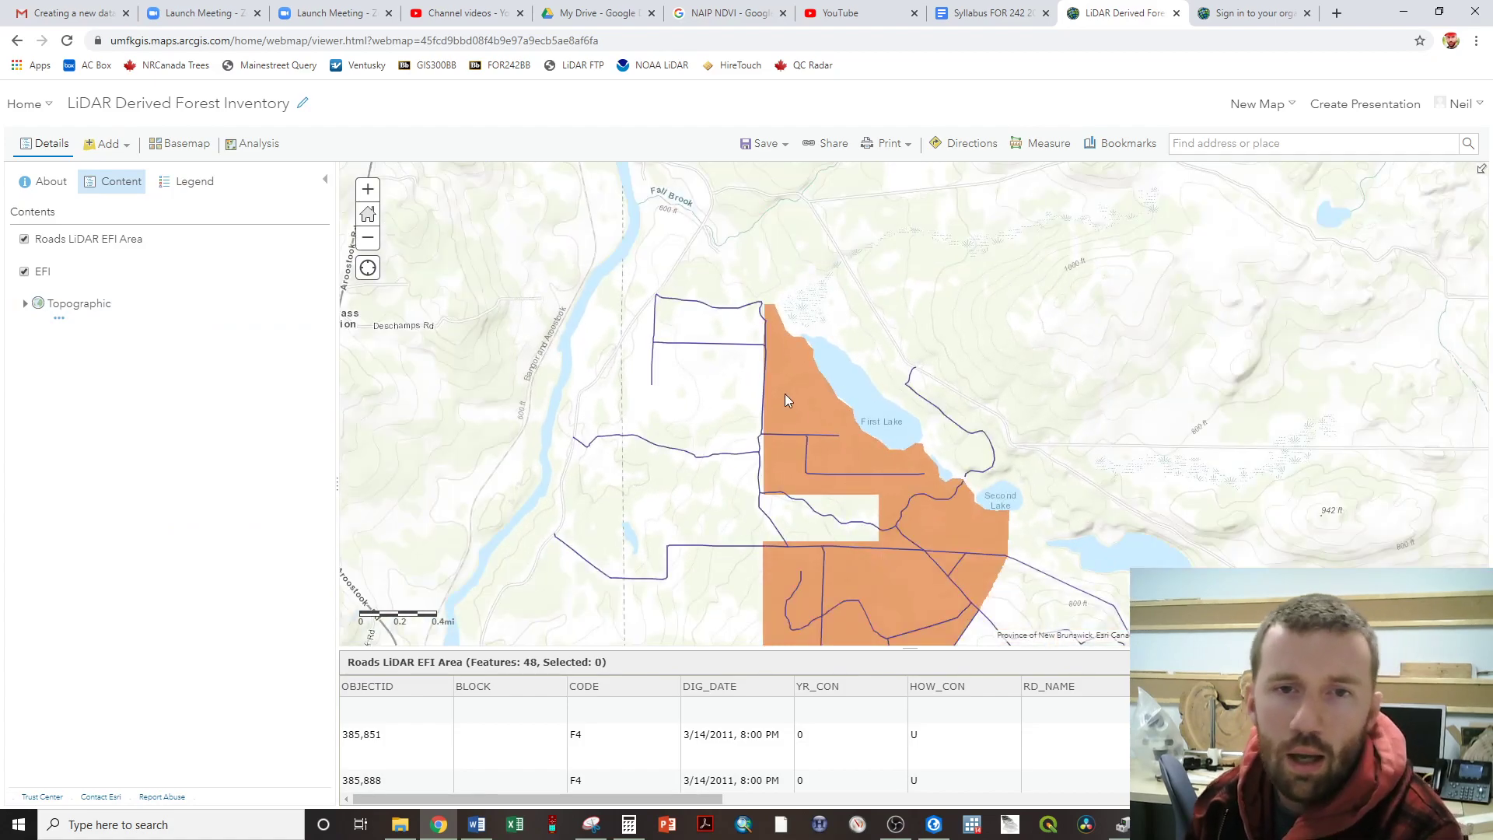
drag(786, 402, 751, 356)
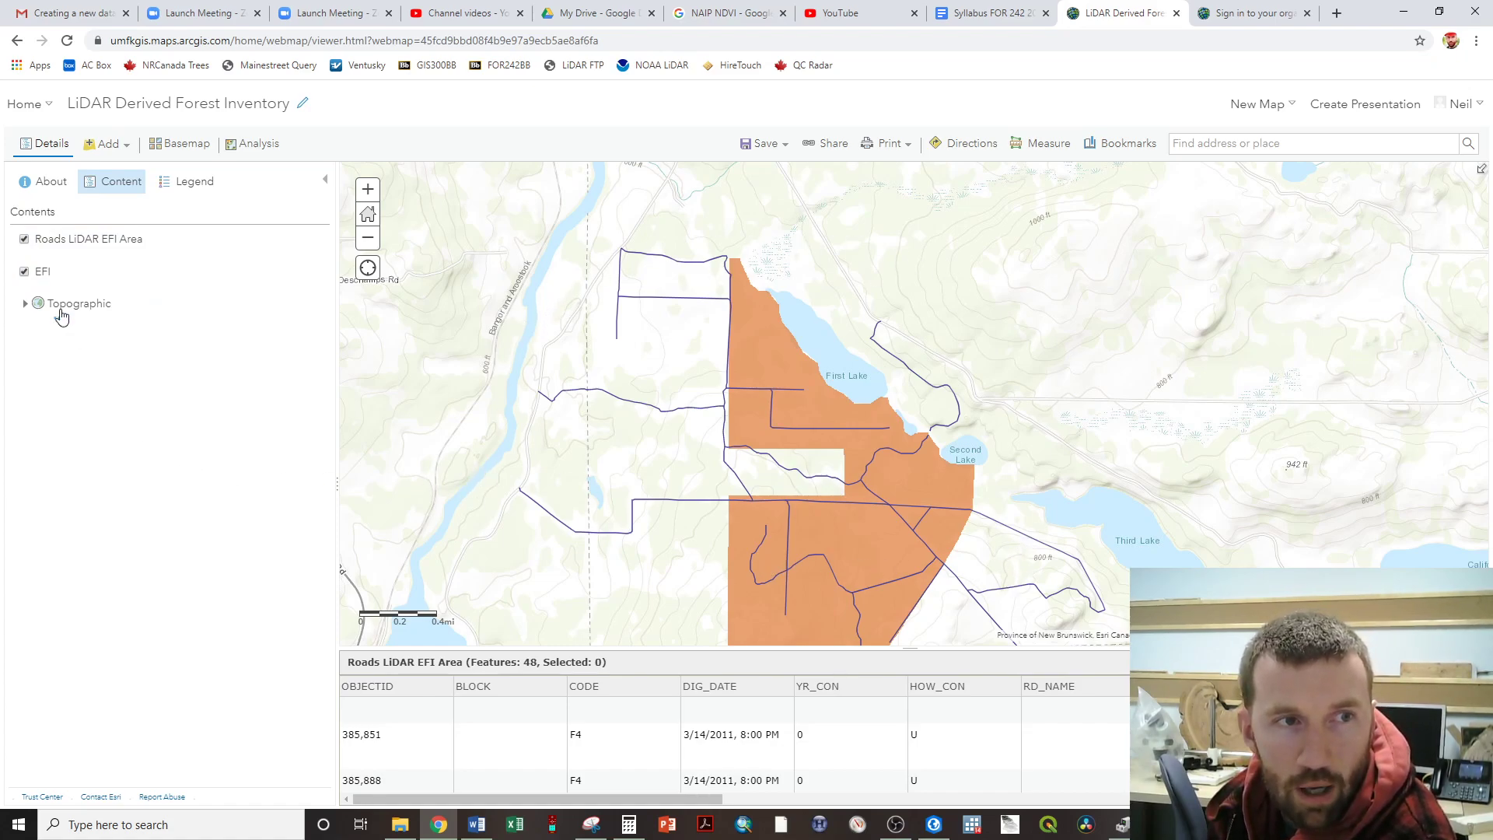
- Style the Roads LiDAR EFI Area layer by the CODE attribute using unique symbols, and move class F3 above F4 and F9
mouse_move(38, 259)
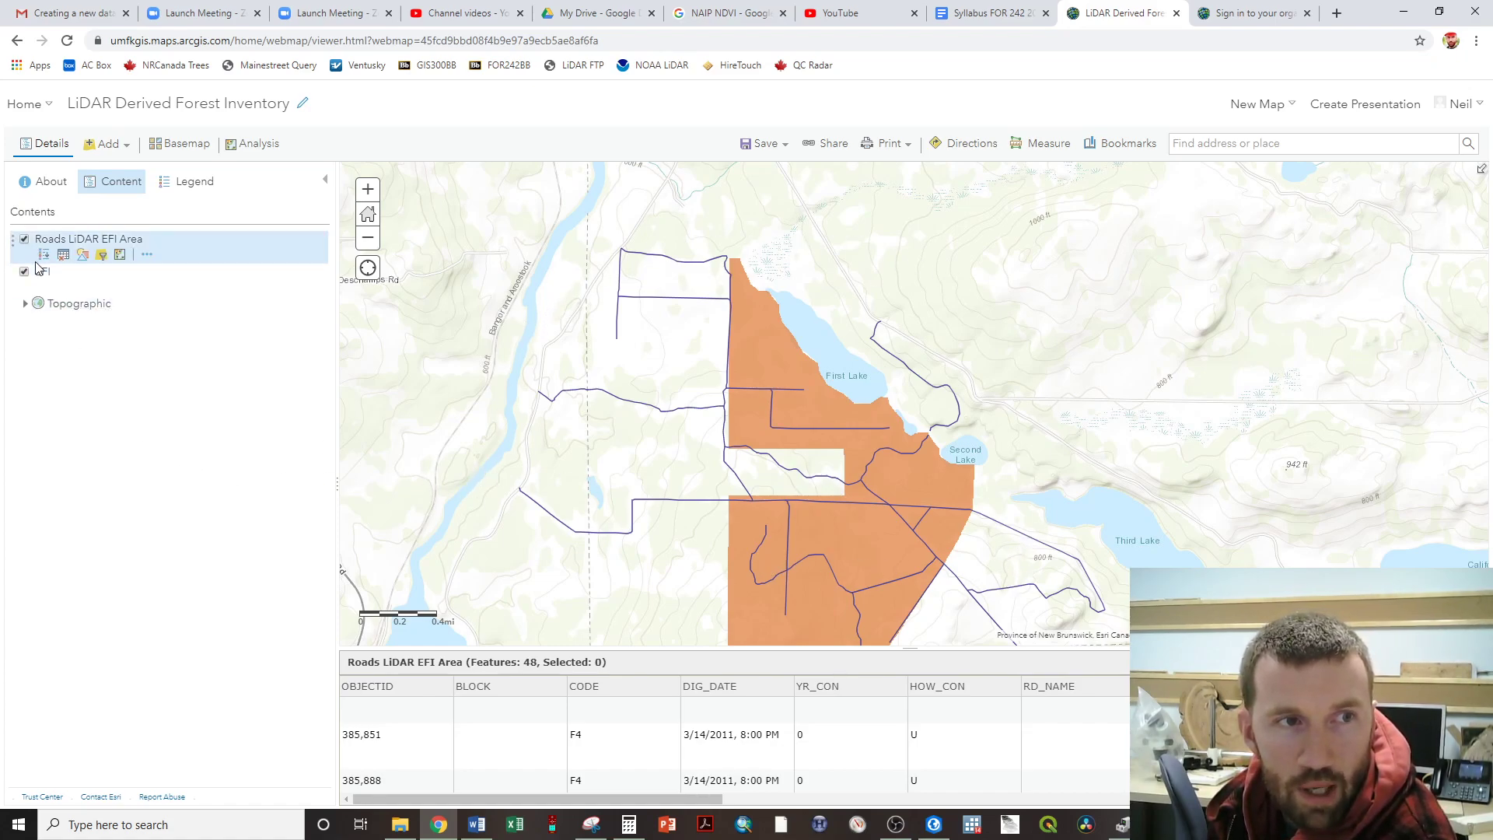
click(86, 258)
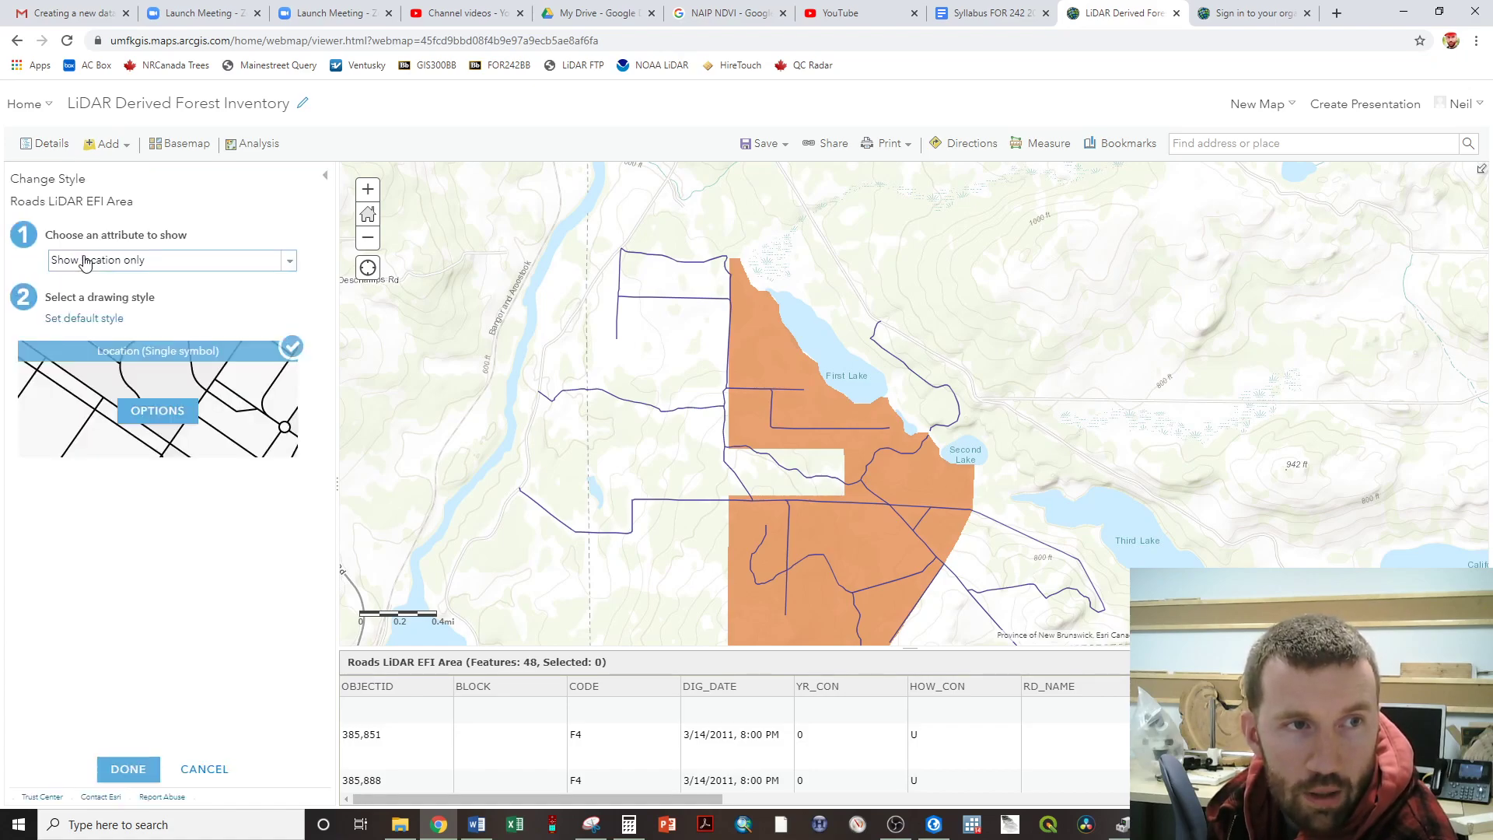
click(287, 265)
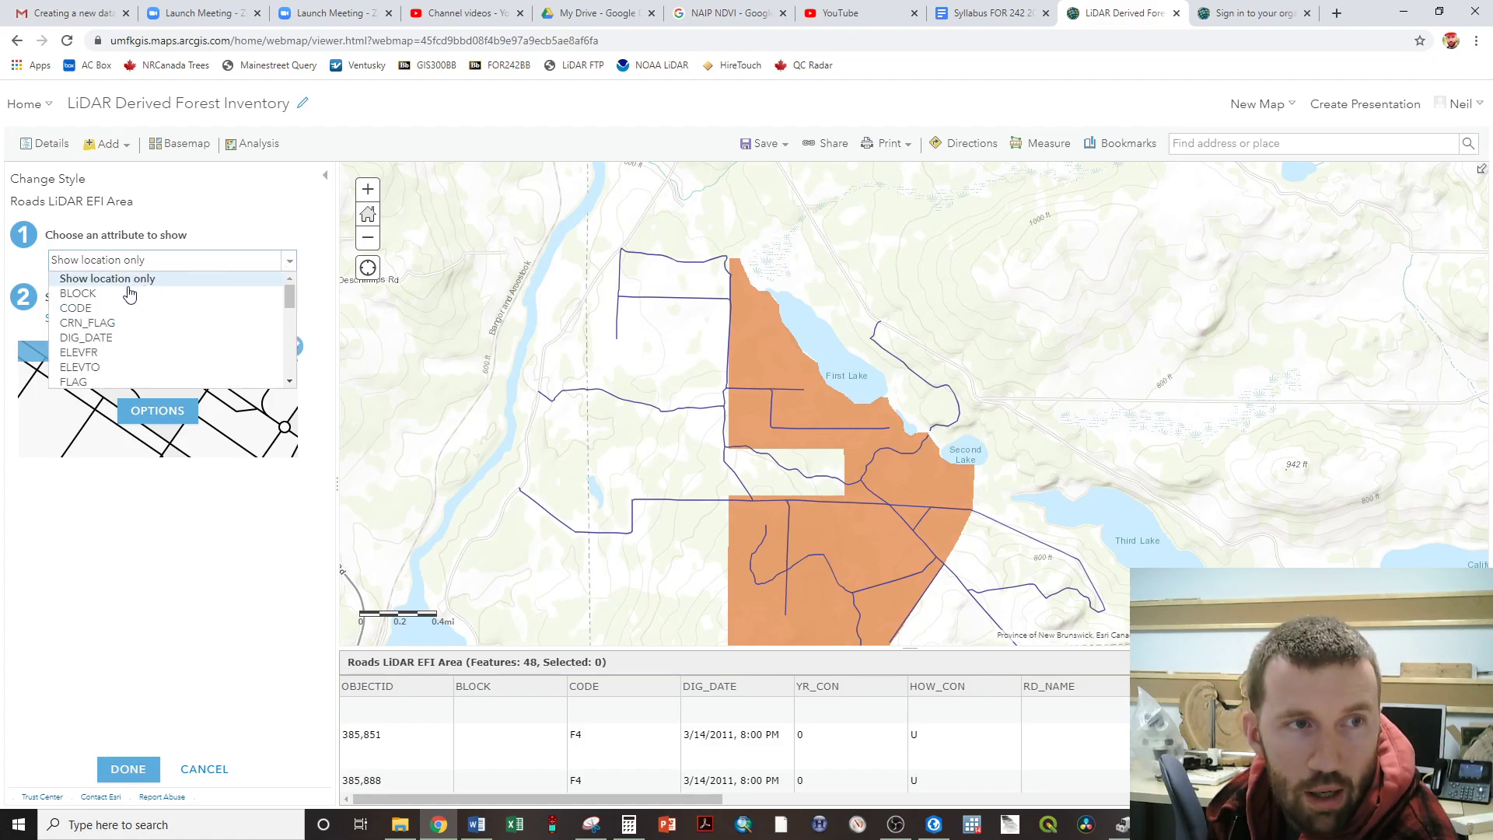
click(78, 311)
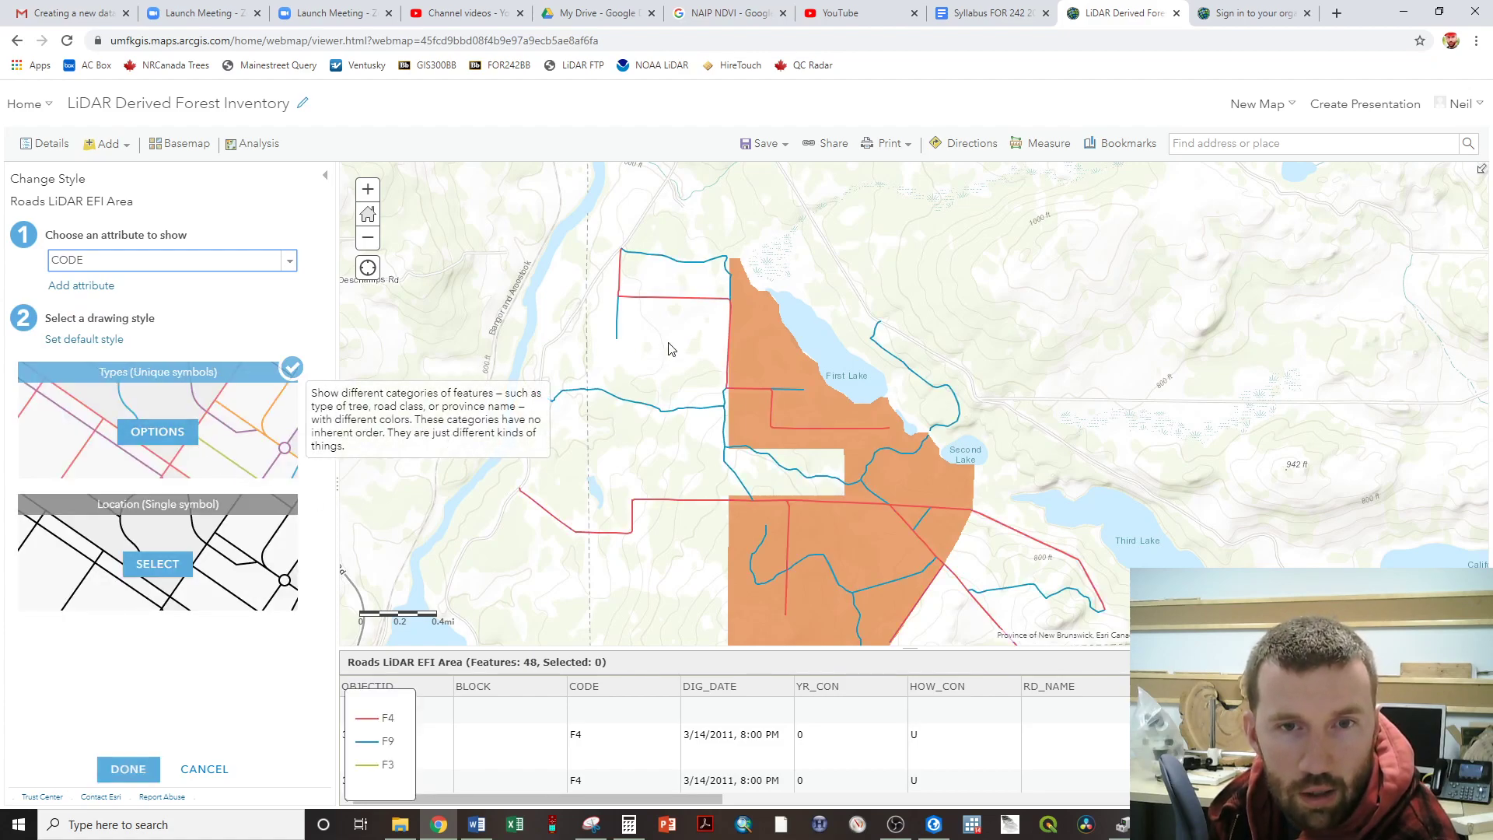
click(175, 439)
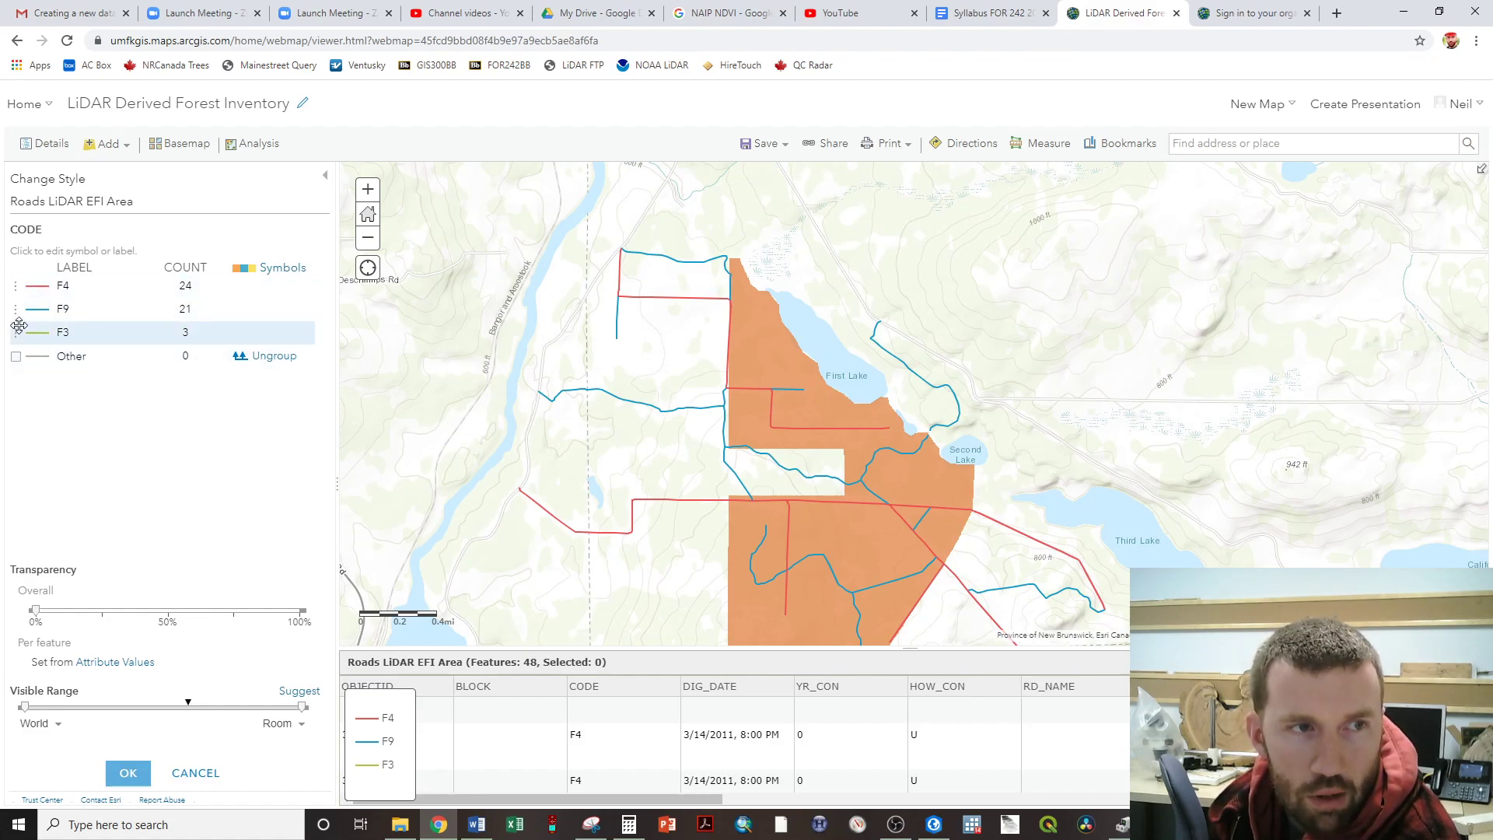
drag(17, 331, 17, 285)
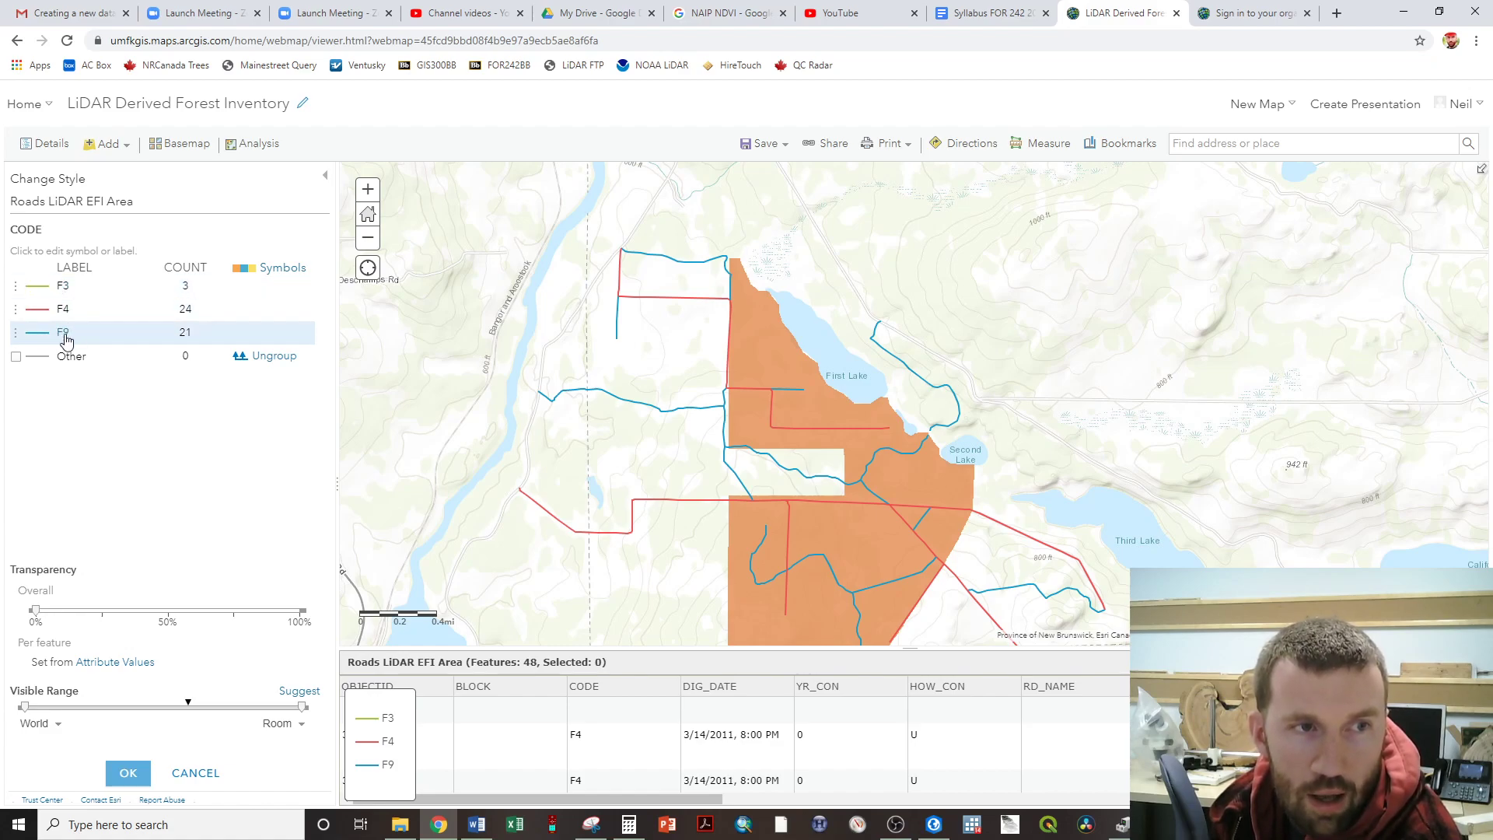
- Set the F3 road symbol to near-black #1A1A1A with a line width of 3 px
click(39, 286)
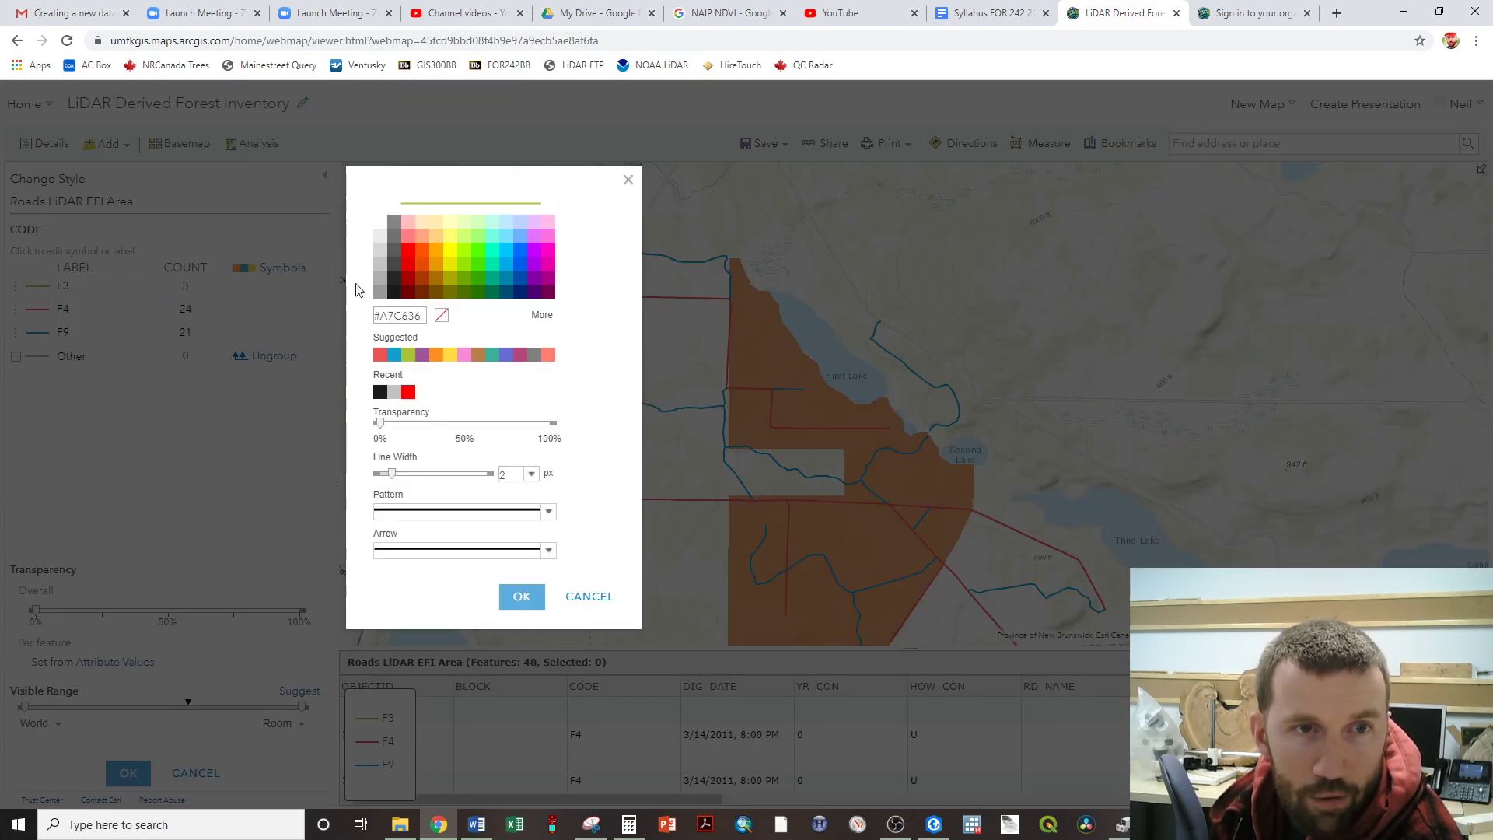
click(394, 292)
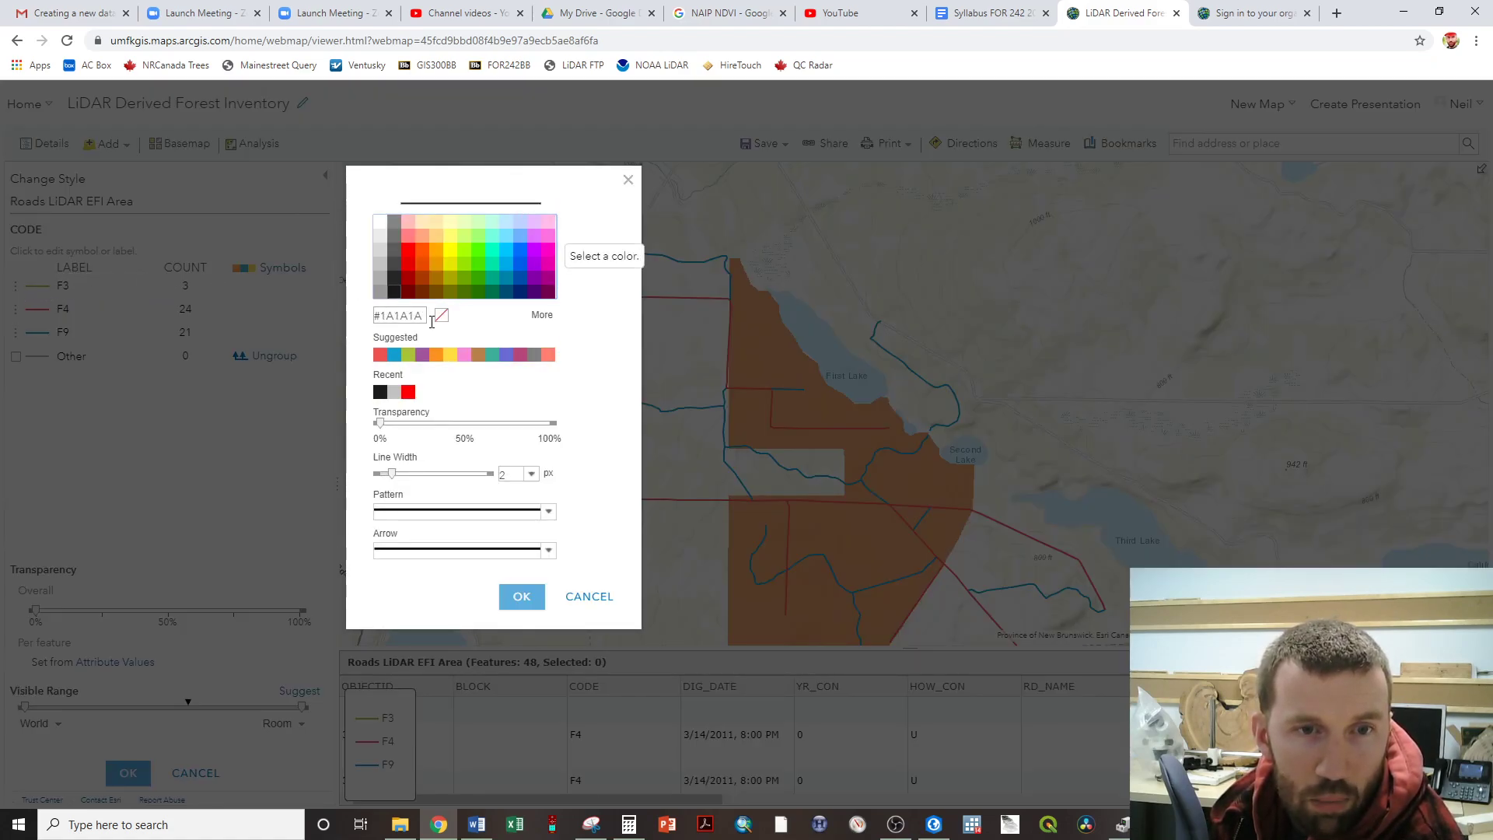
click(532, 474)
click(511, 579)
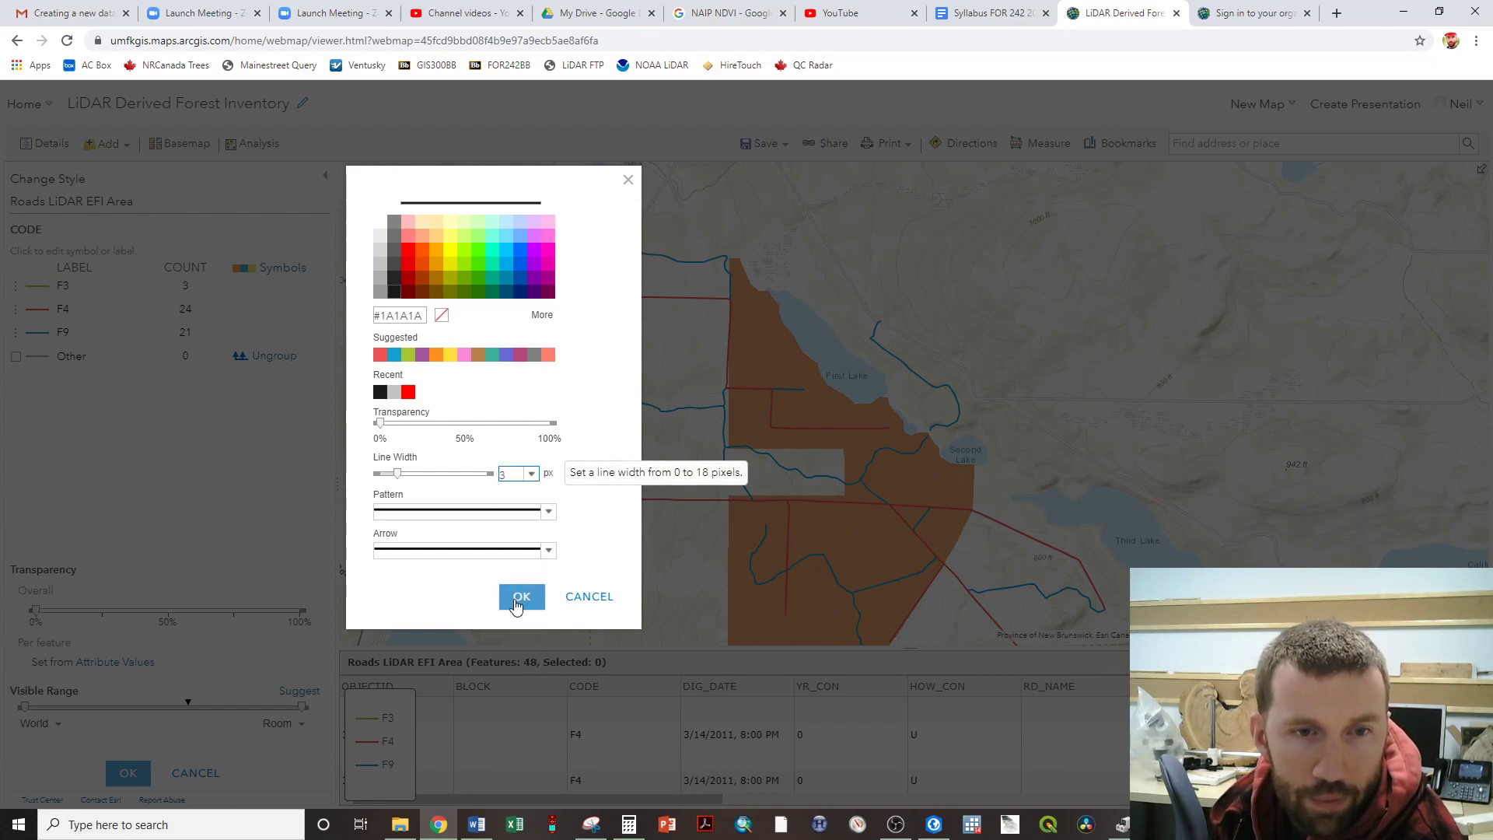
click(517, 599)
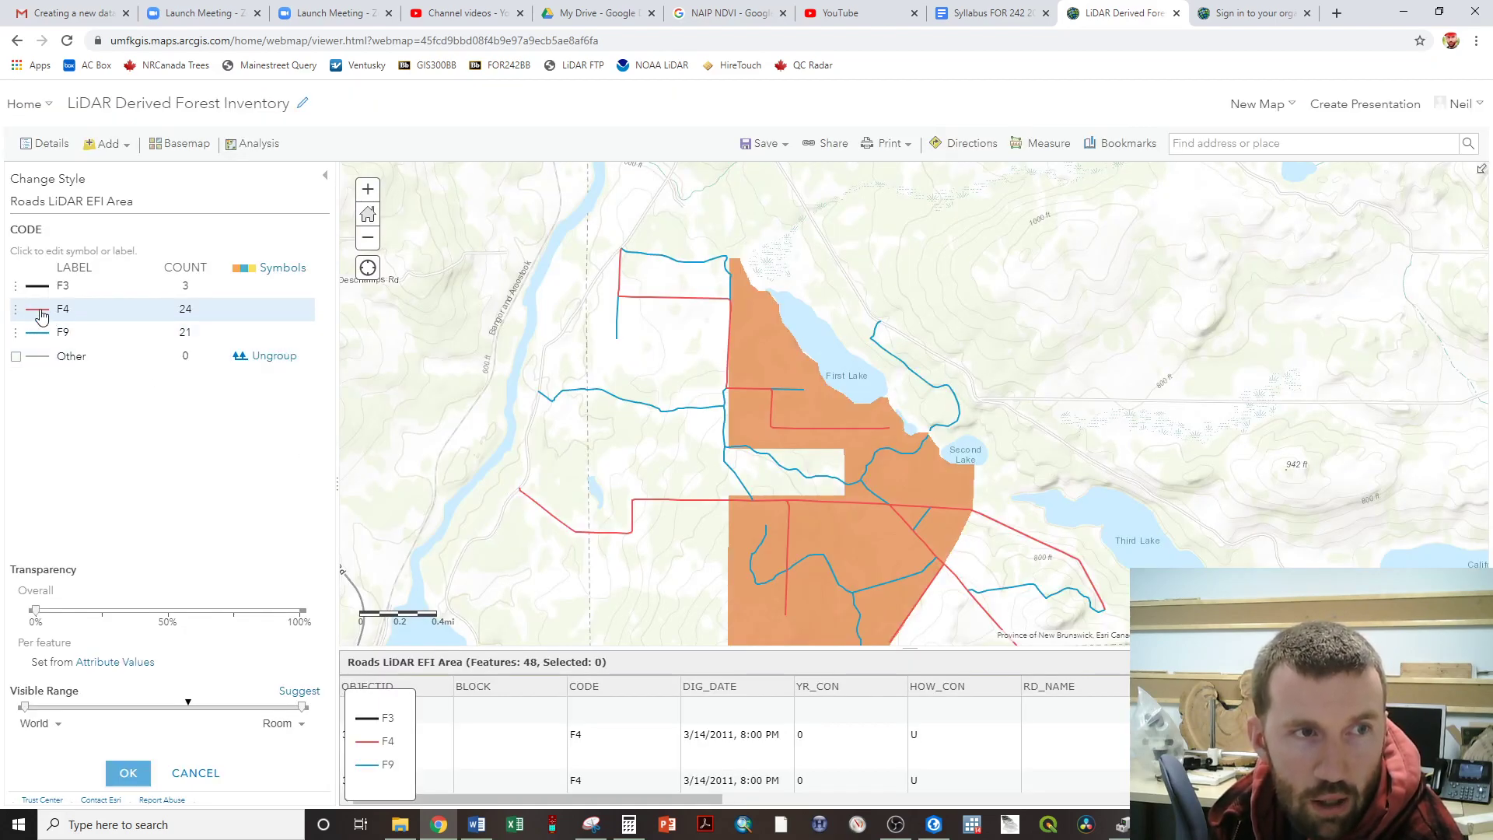
- Change the F4 road symbol's colour to near-black #1A1A1A
click(40, 309)
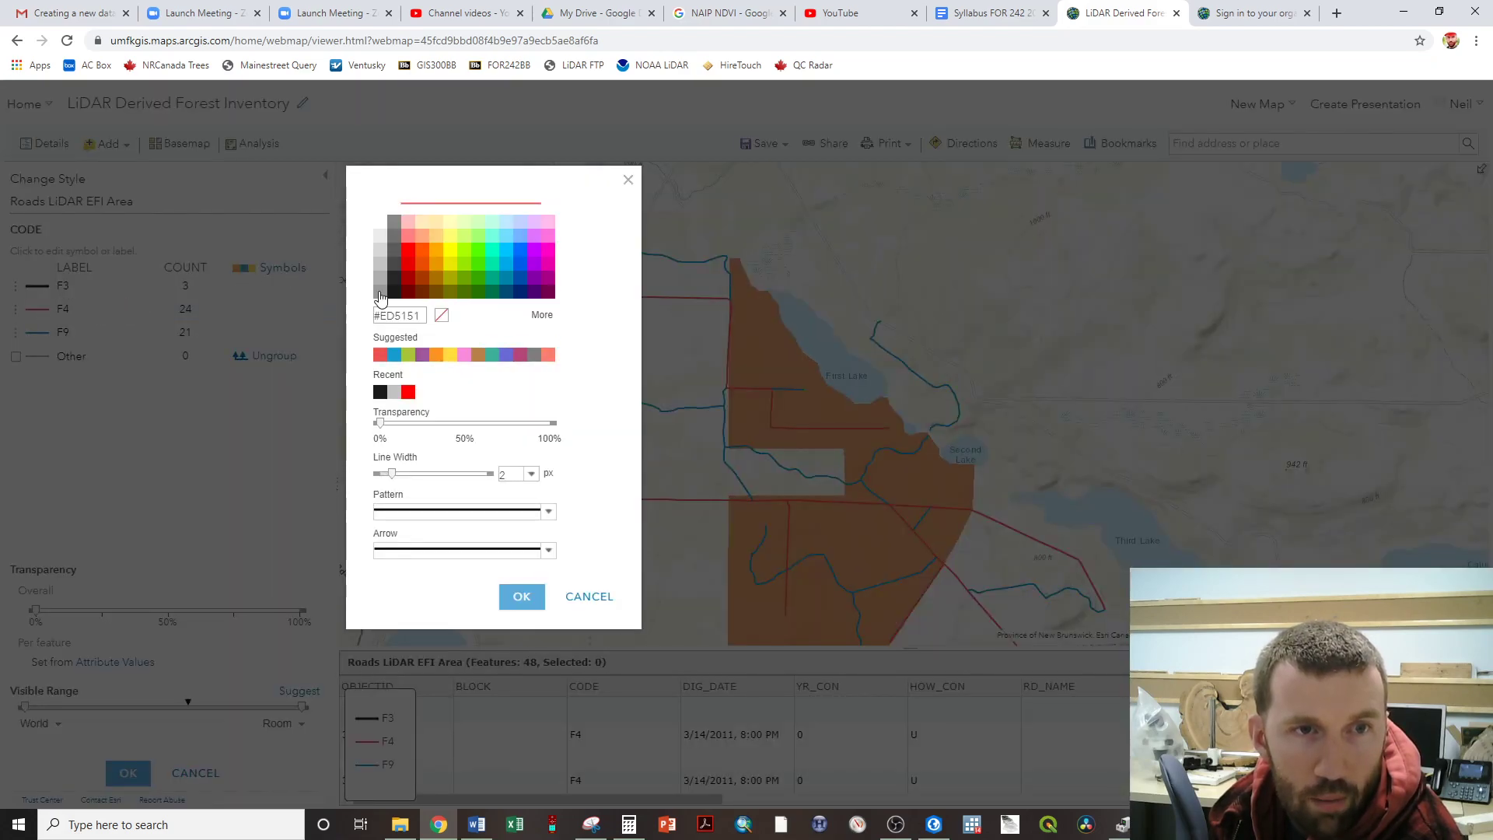
click(395, 293)
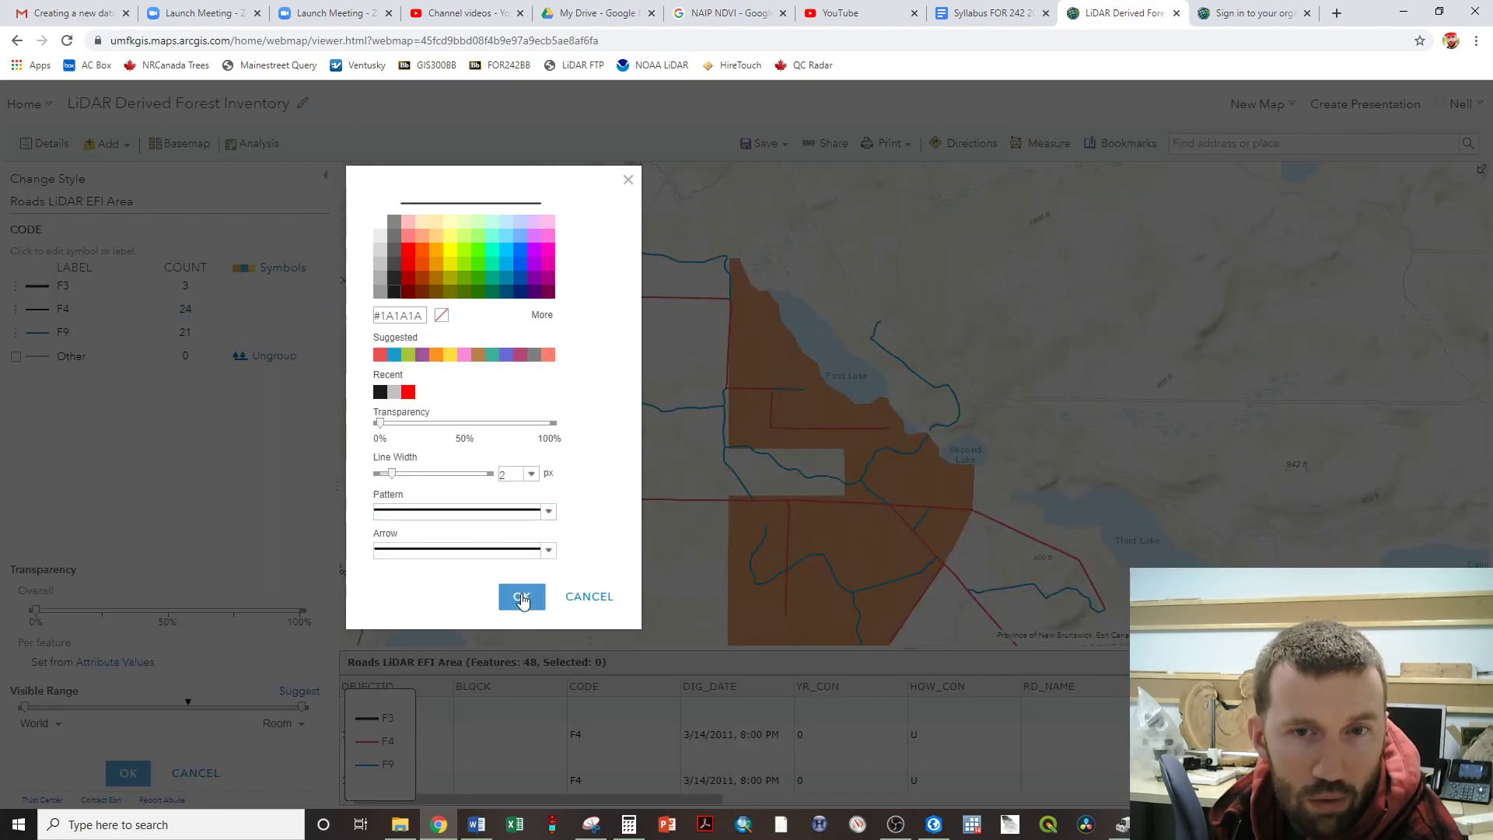
click(519, 597)
- Set the F9 road symbol to near-black #1A1A1A with a 1 px line width and a dotted pattern
click(43, 335)
click(395, 292)
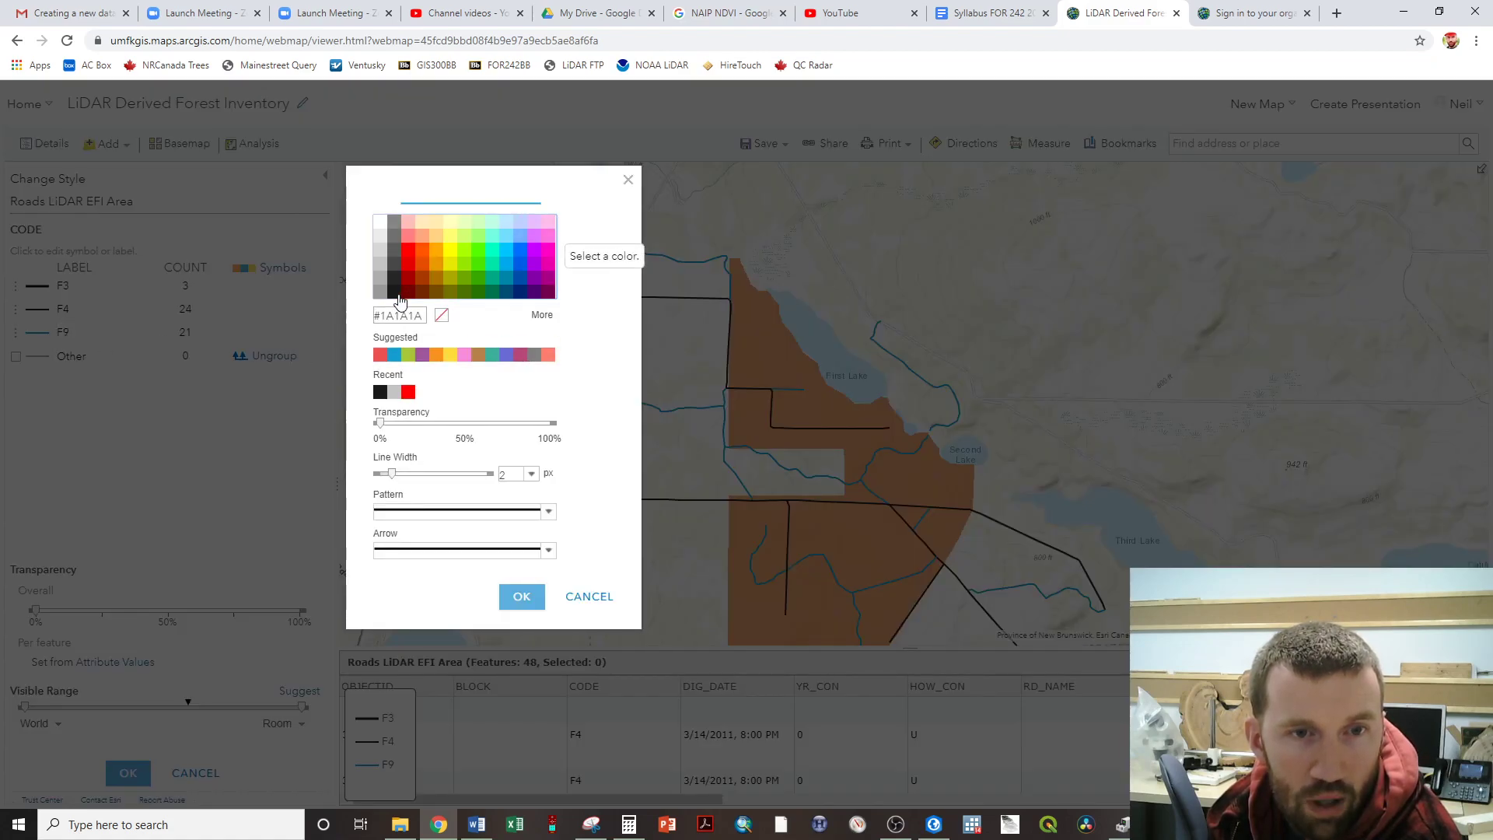
click(531, 474)
click(511, 507)
click(537, 511)
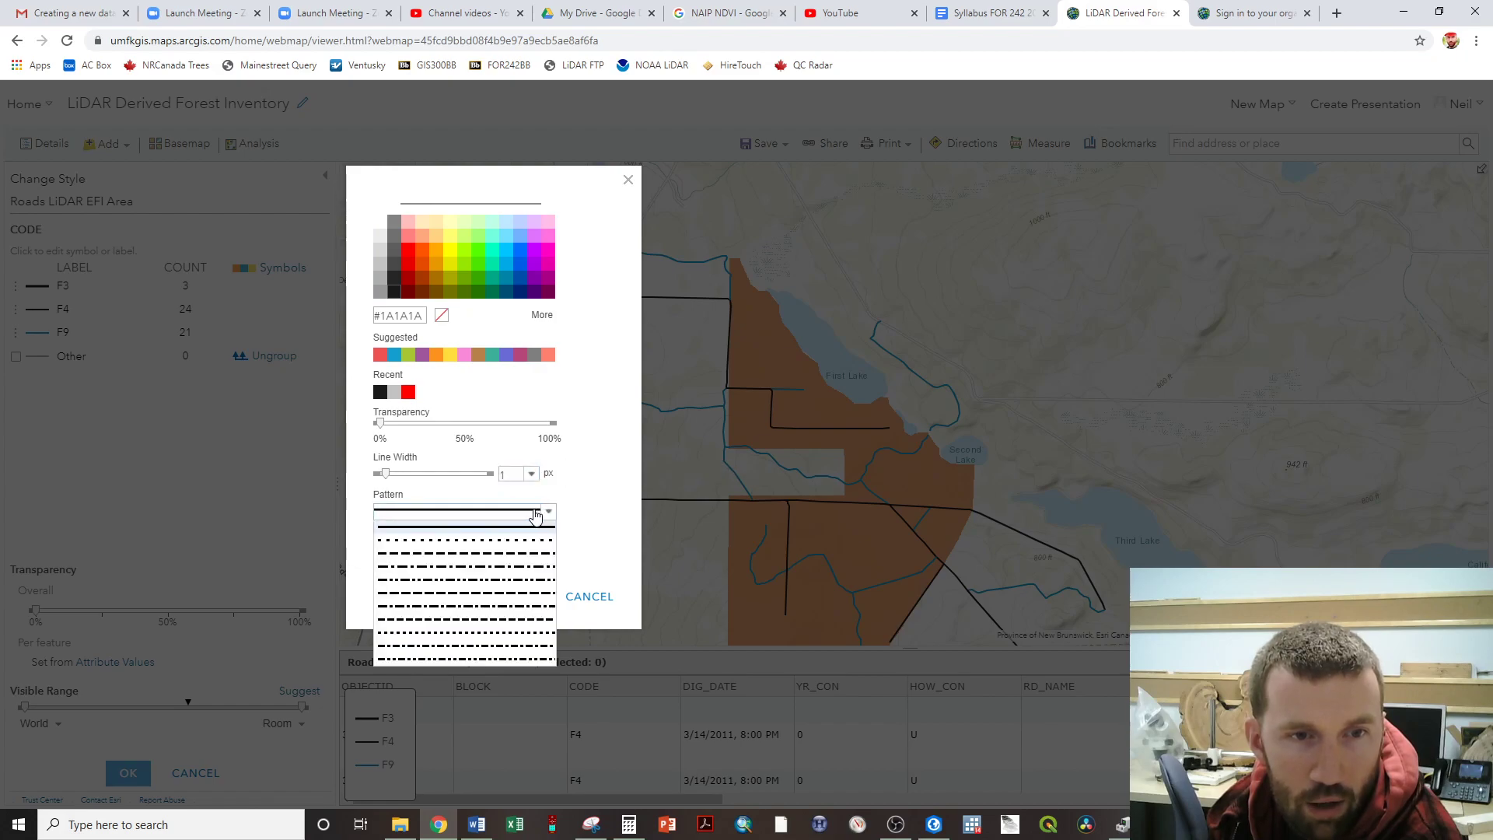
click(503, 542)
click(519, 597)
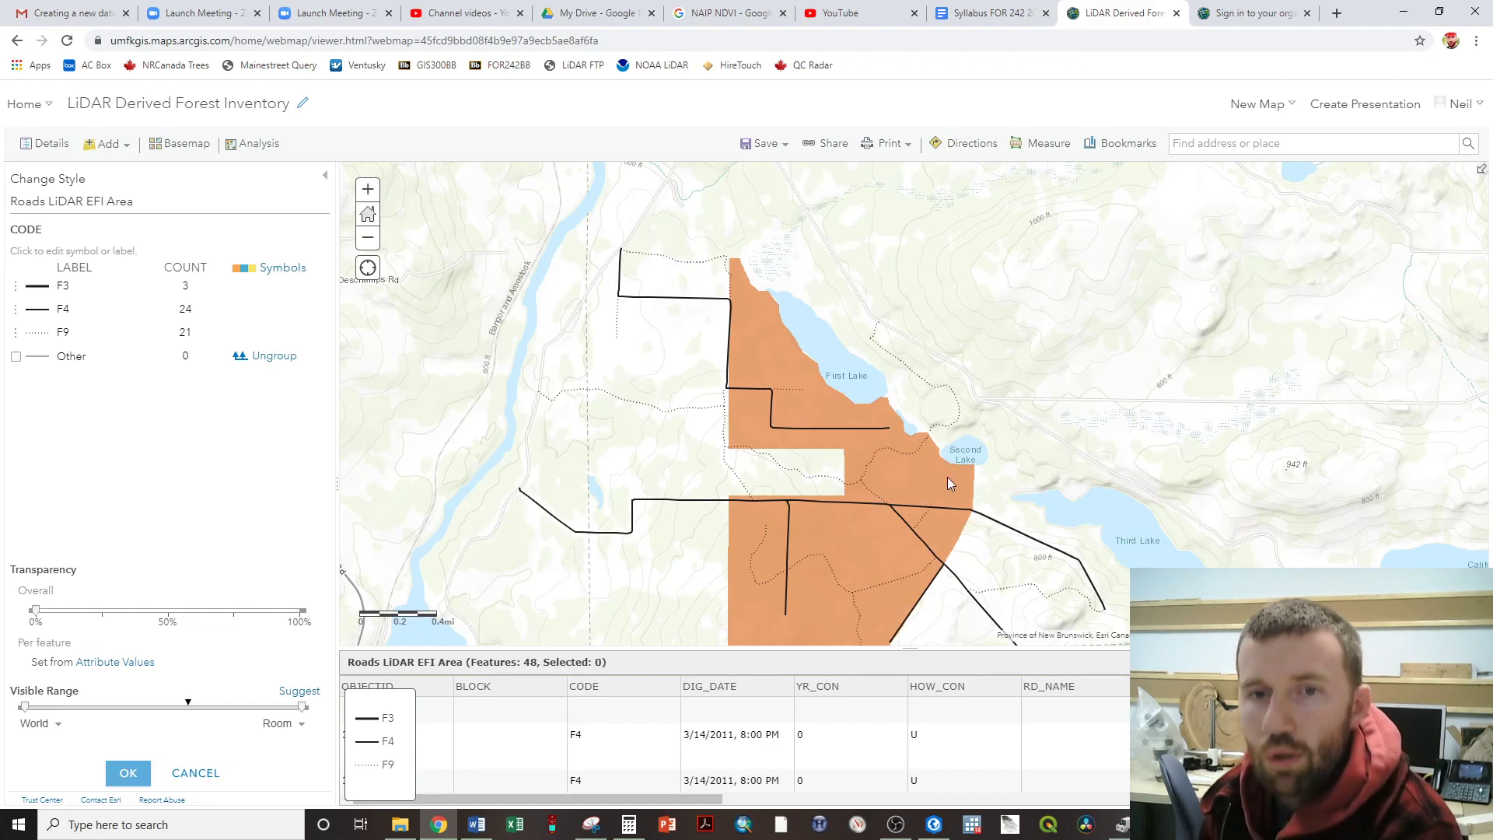
- Change the F3 road symbol's colour to red
scroll(907, 498, down, 2)
scroll(904, 381, down, 1)
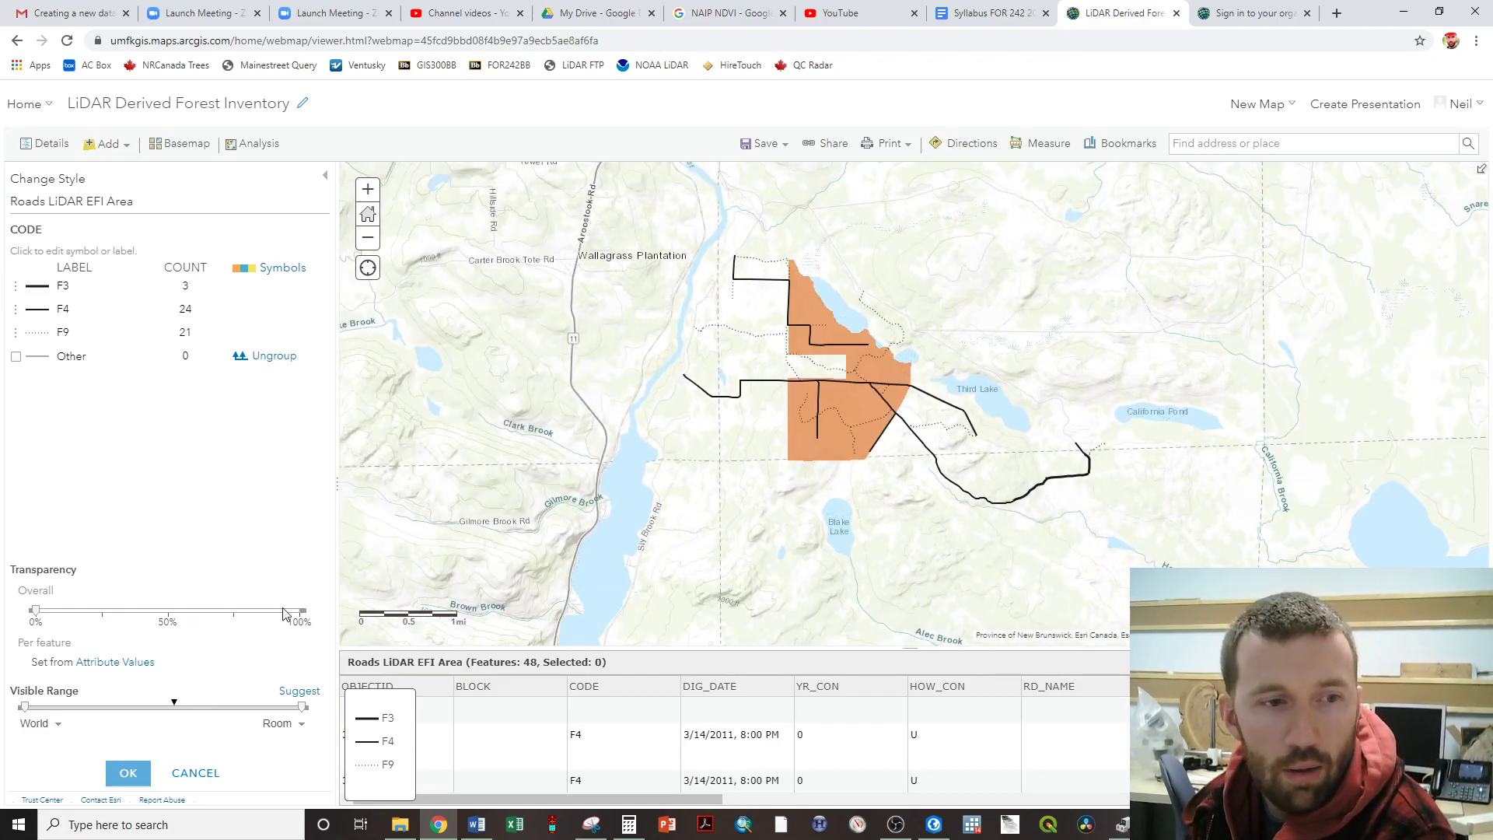
click(37, 294)
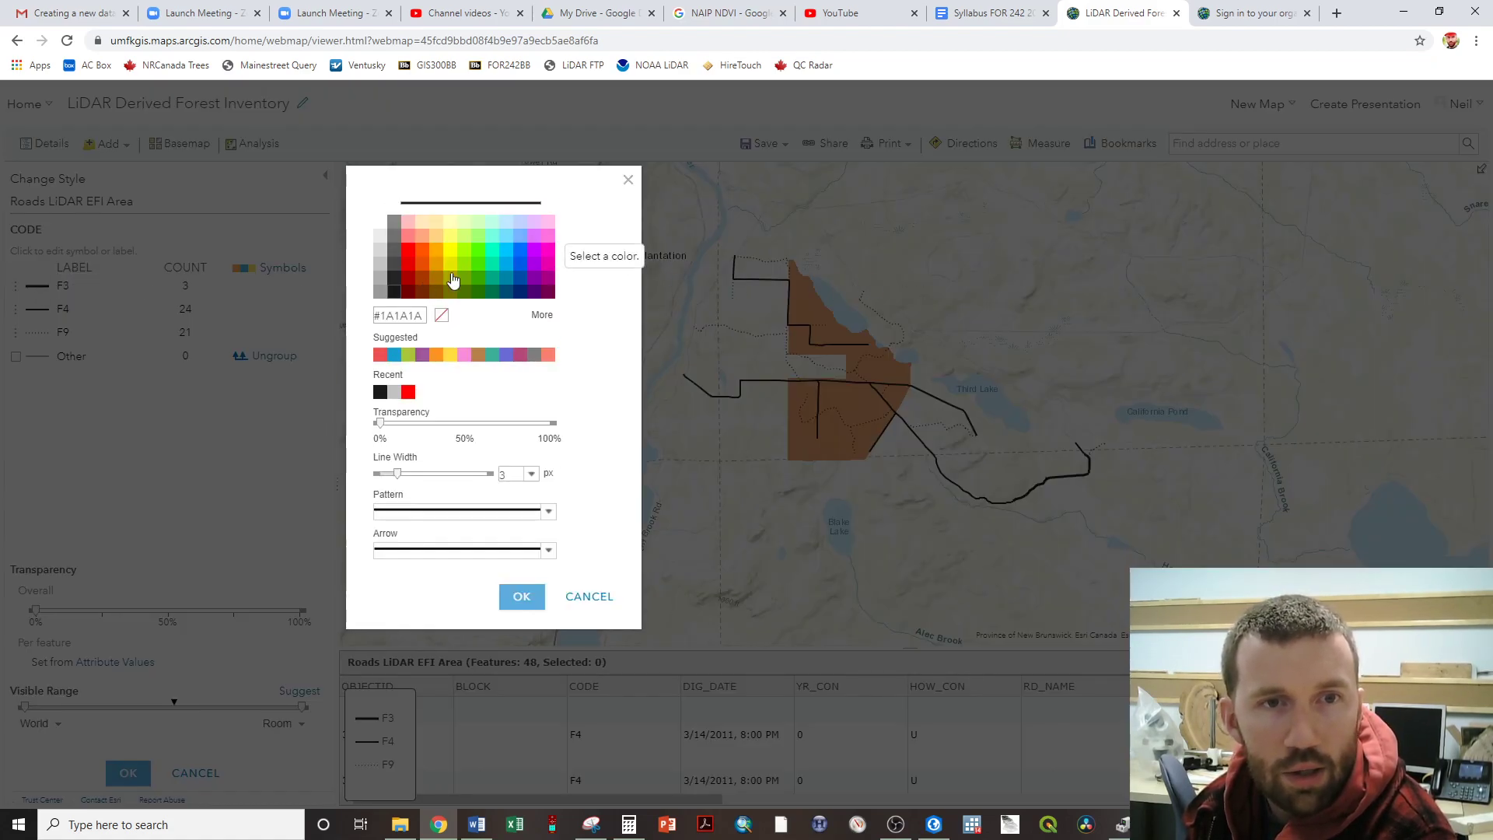
click(408, 263)
click(519, 595)
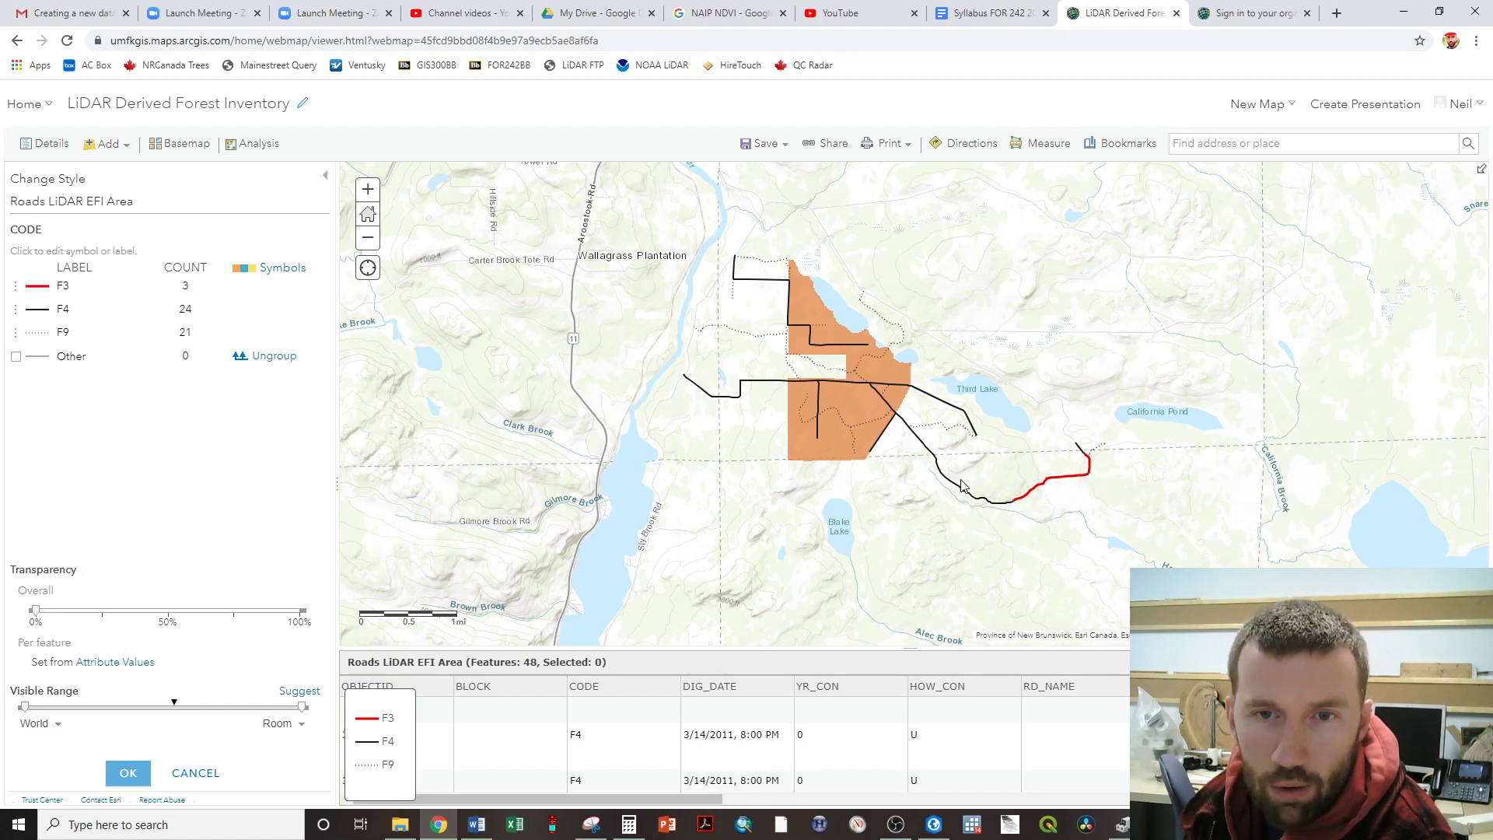
- Examine how the F3, F4 and F9 roads run through and around the orange EFI area
drag(685, 246, 679, 267)
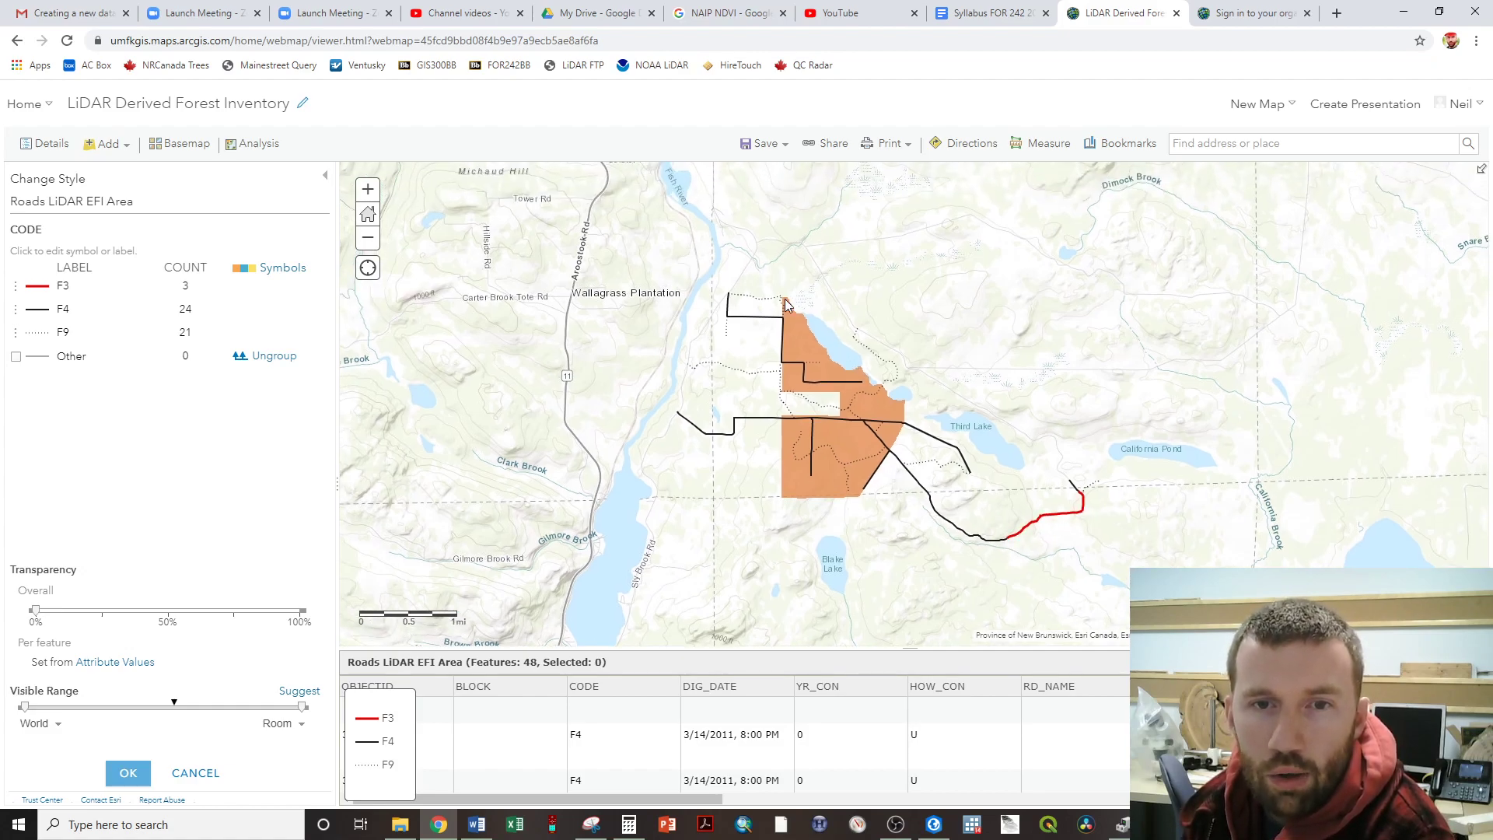
scroll(786, 299, up, 1)
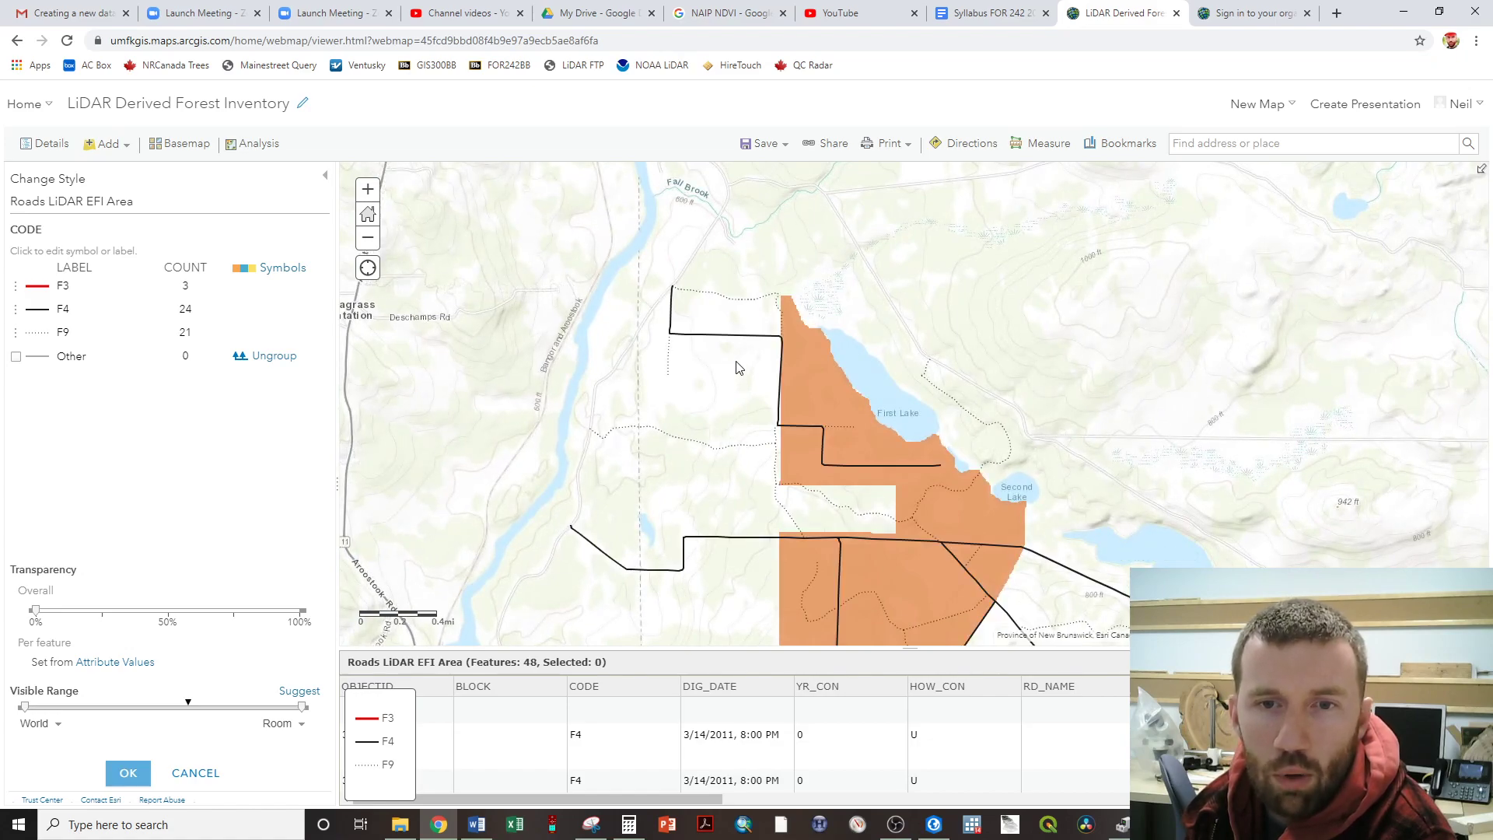
drag(738, 371, 741, 314)
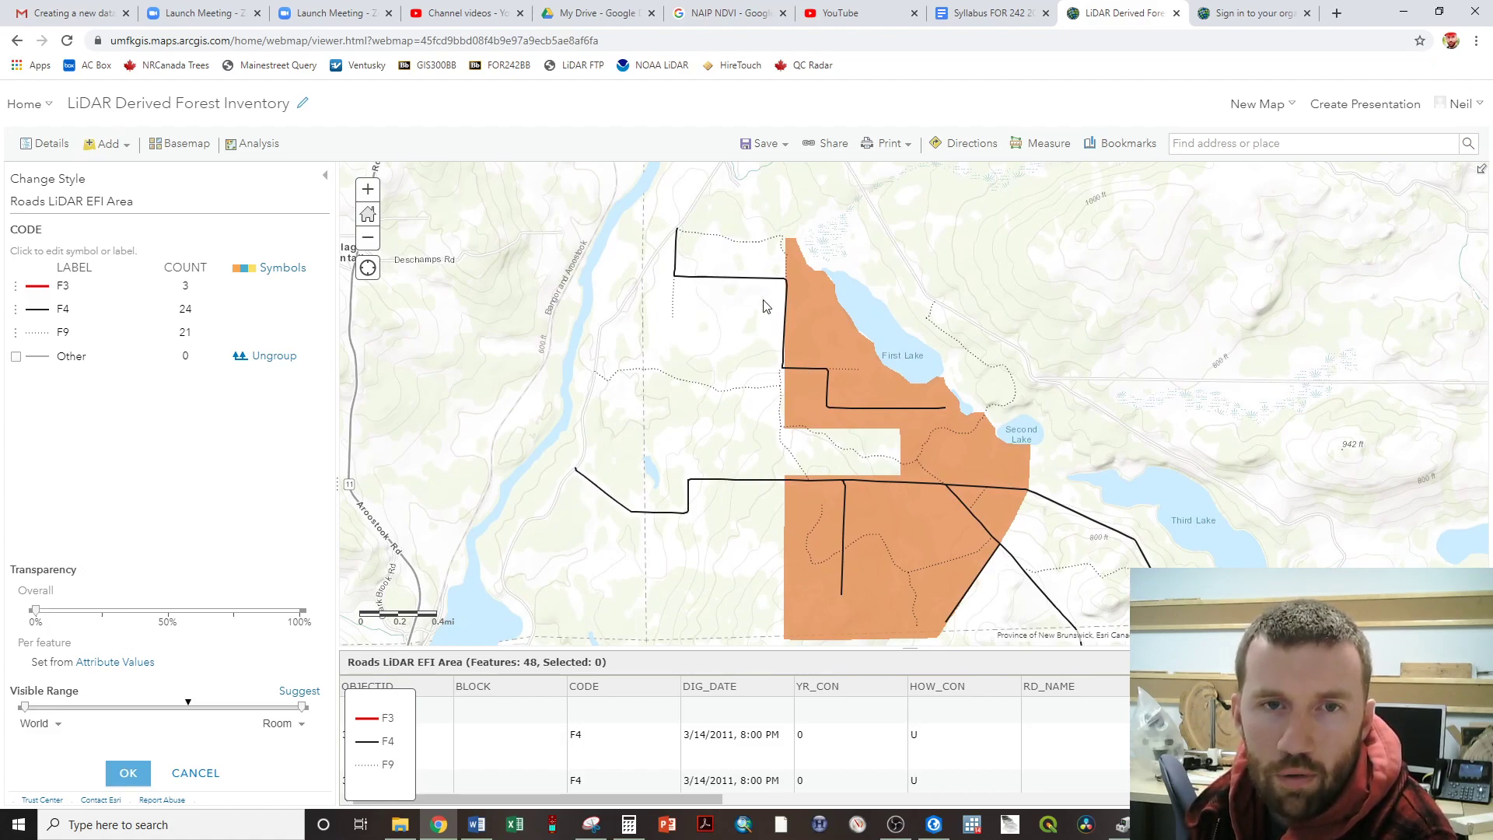
drag(966, 513, 888, 366)
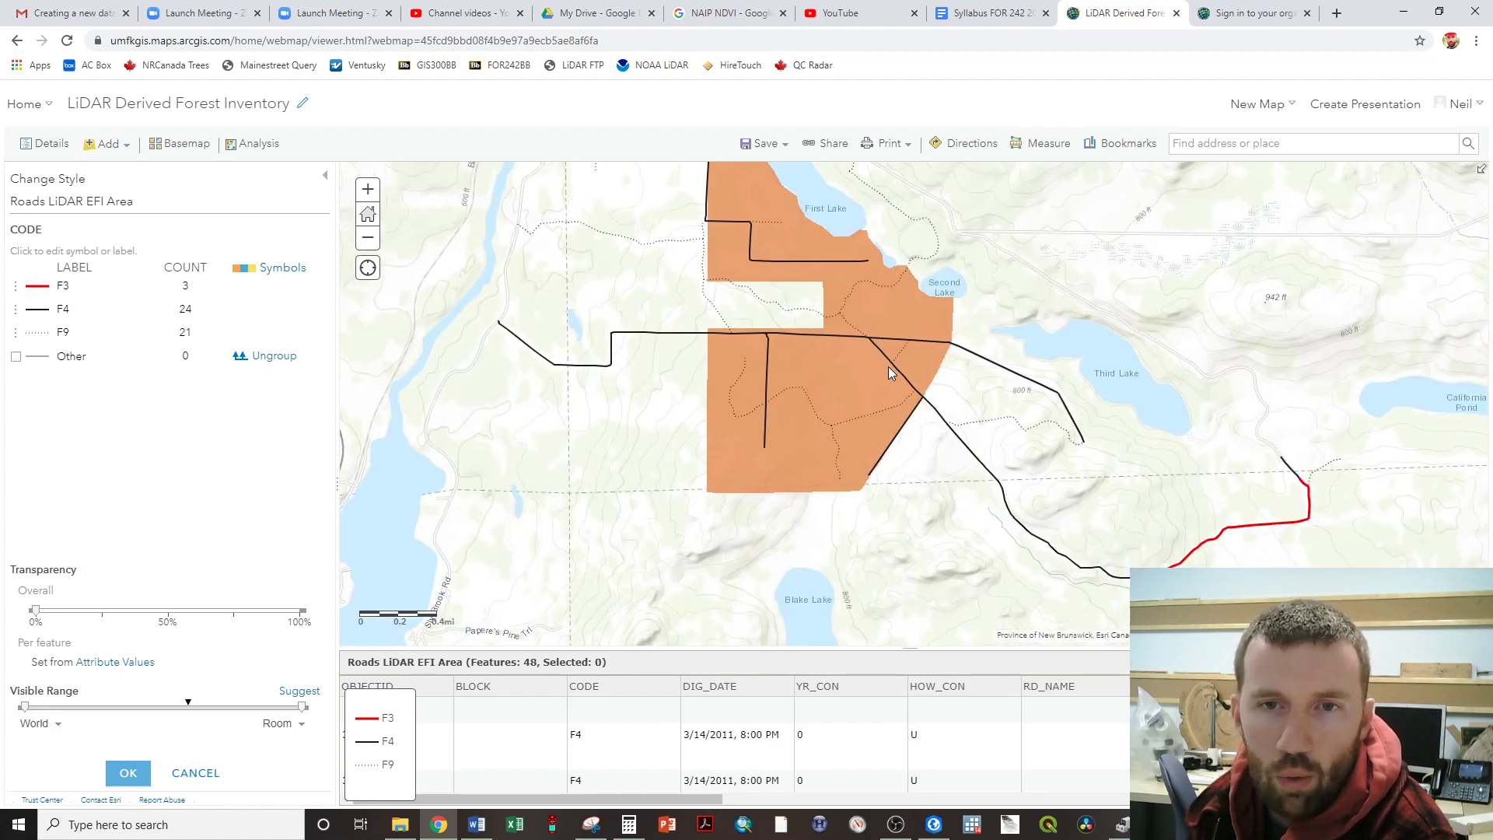
scroll(888, 366, down, 1)
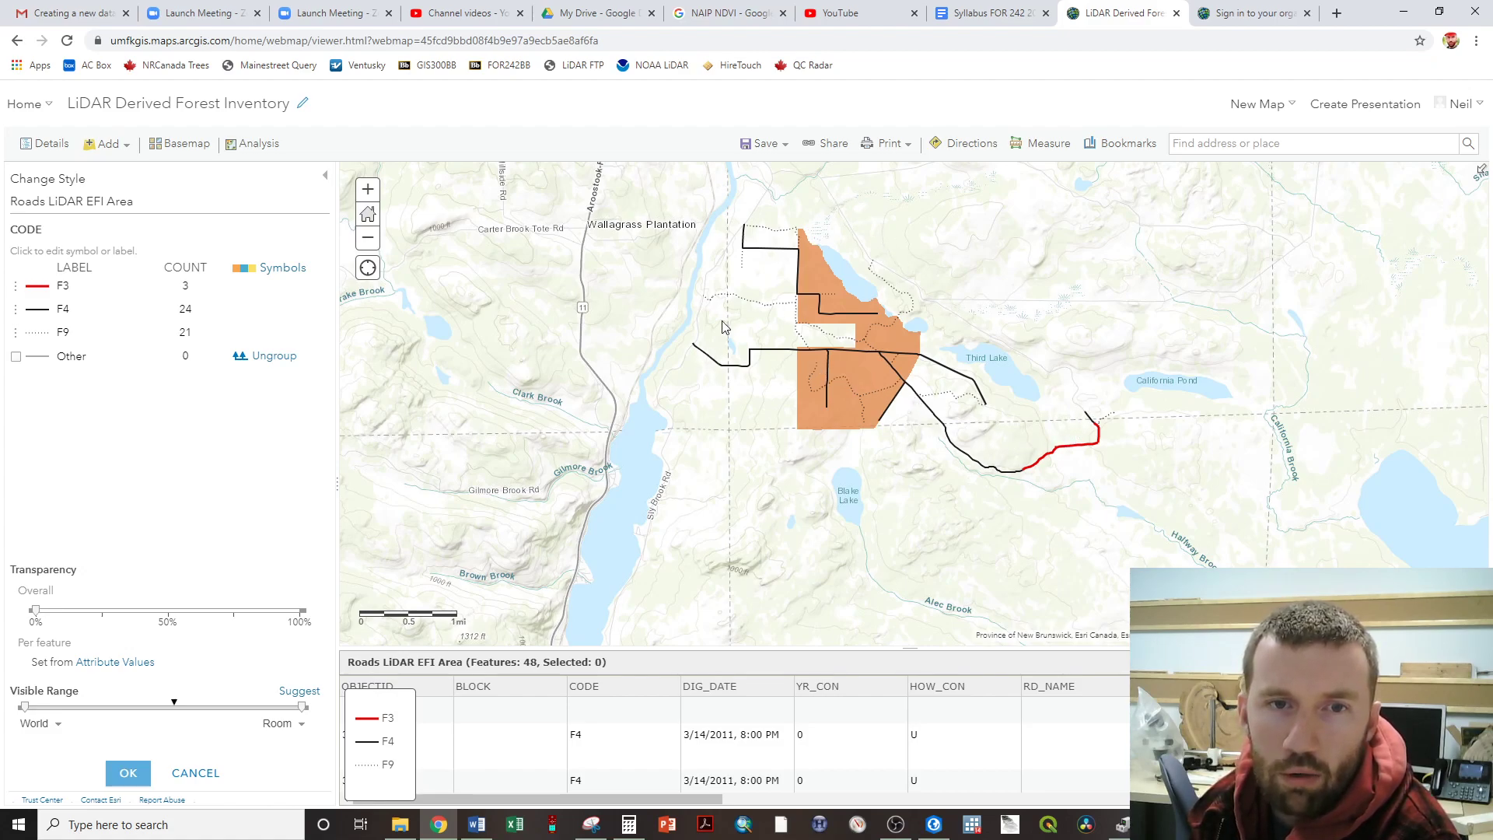
drag(907, 274, 931, 438)
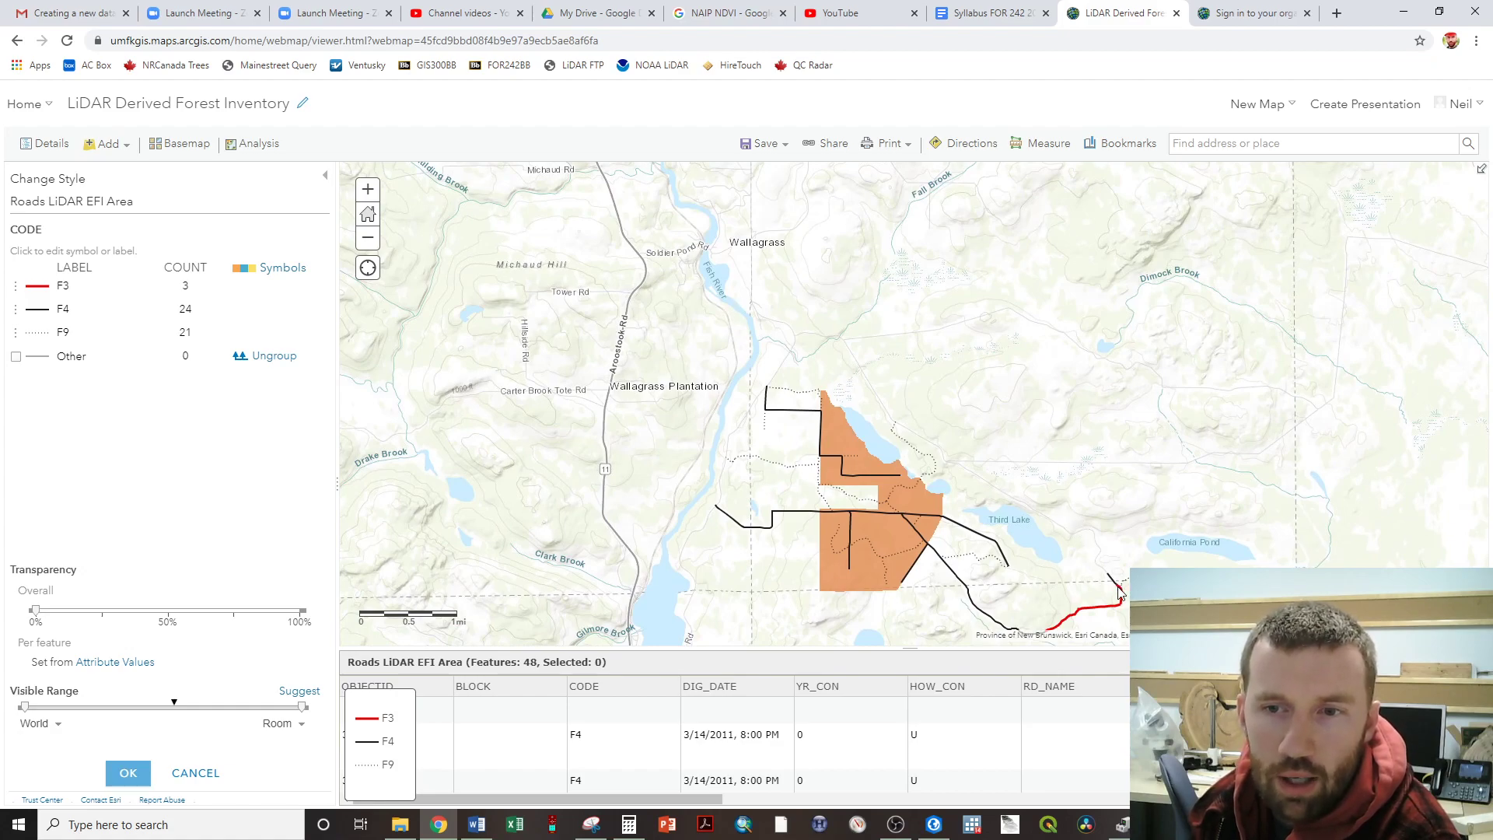
drag(1115, 584, 999, 411)
scroll(1026, 433, down, 1)
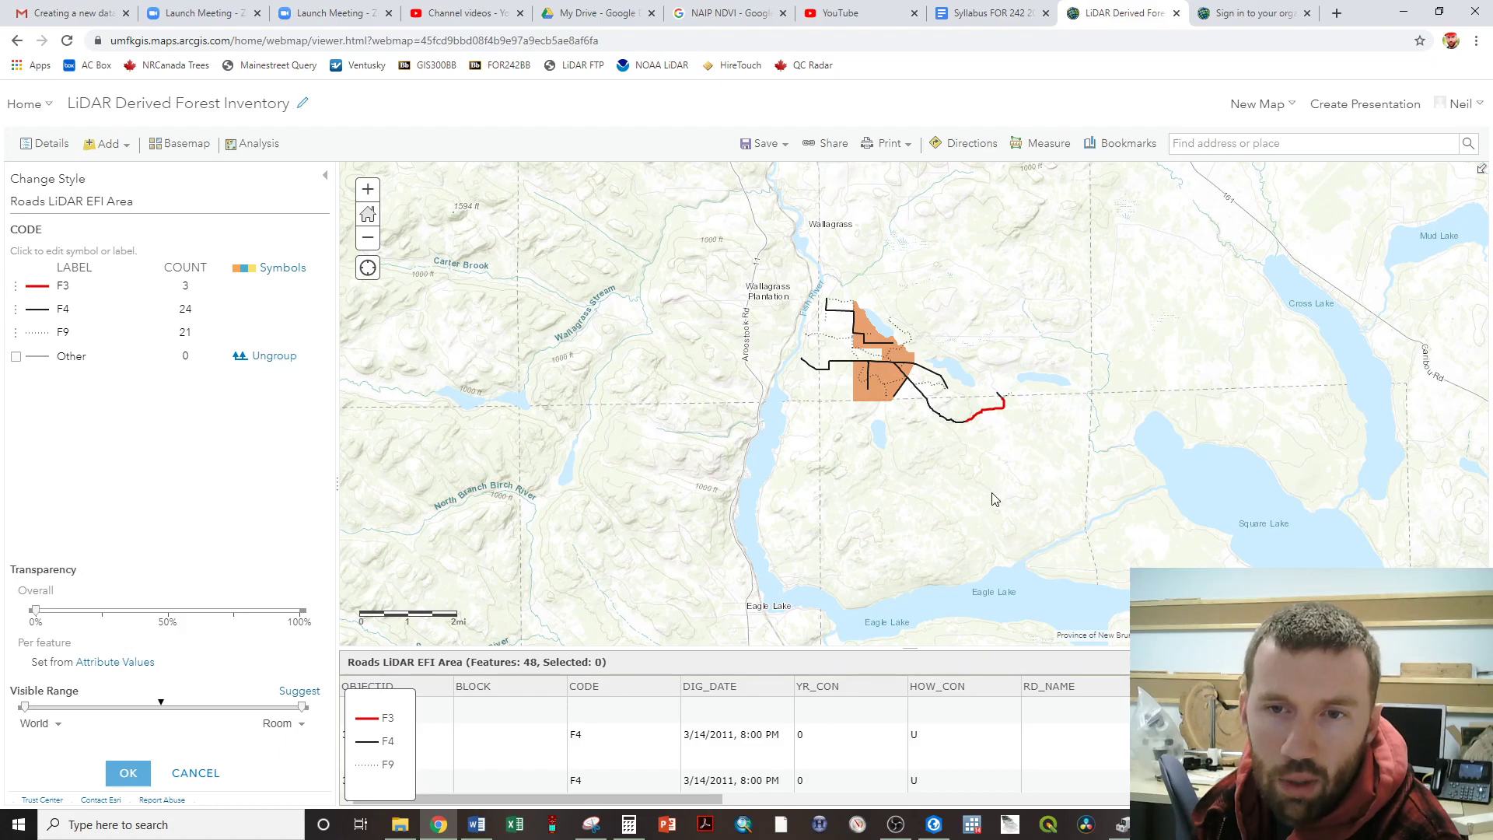
scroll(954, 425, up, 1)
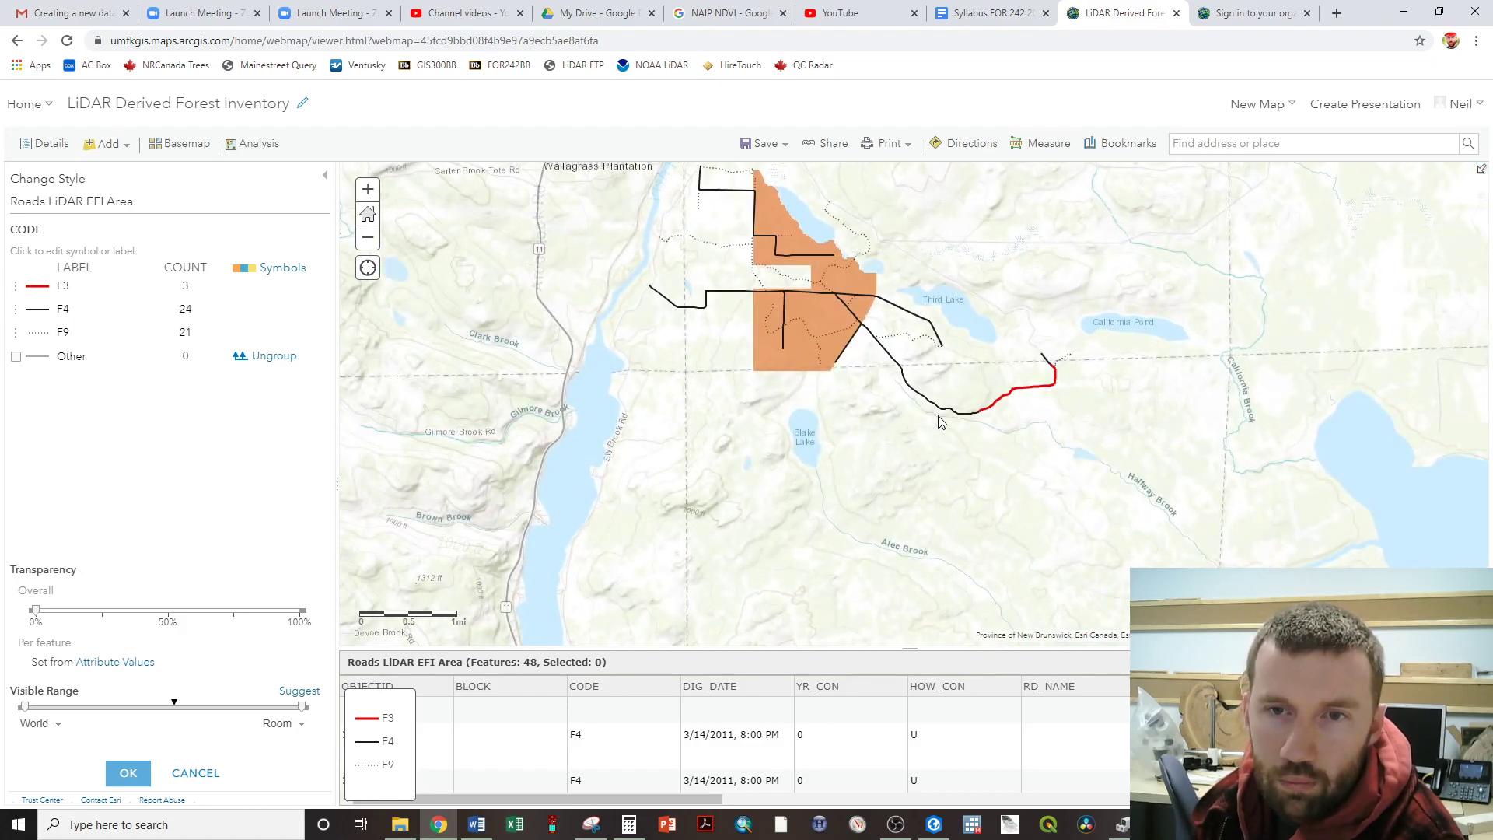
drag(932, 310, 937, 274)
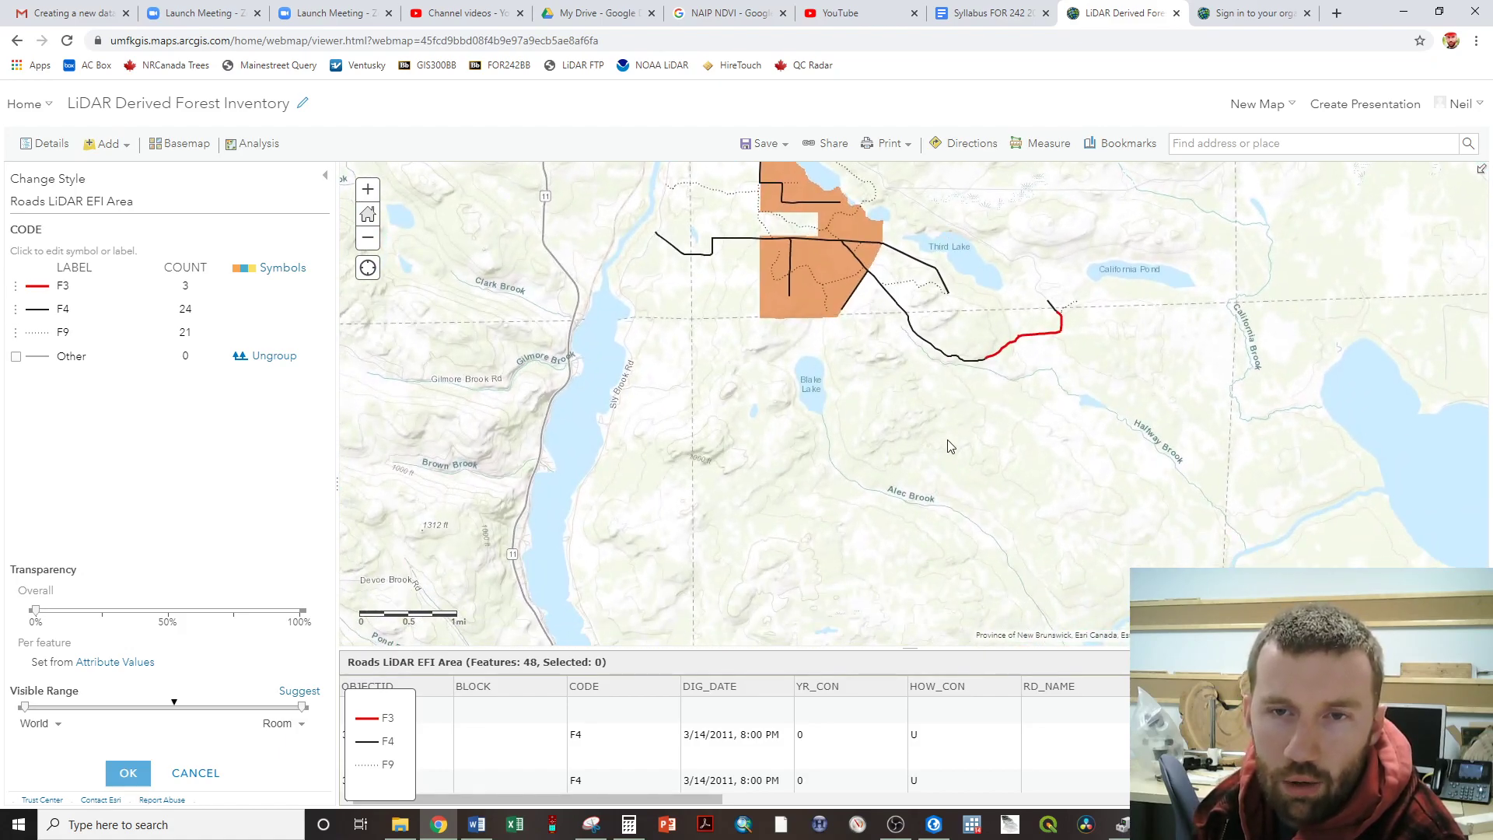
drag(999, 438, 982, 363)
scroll(982, 362, down, 1)
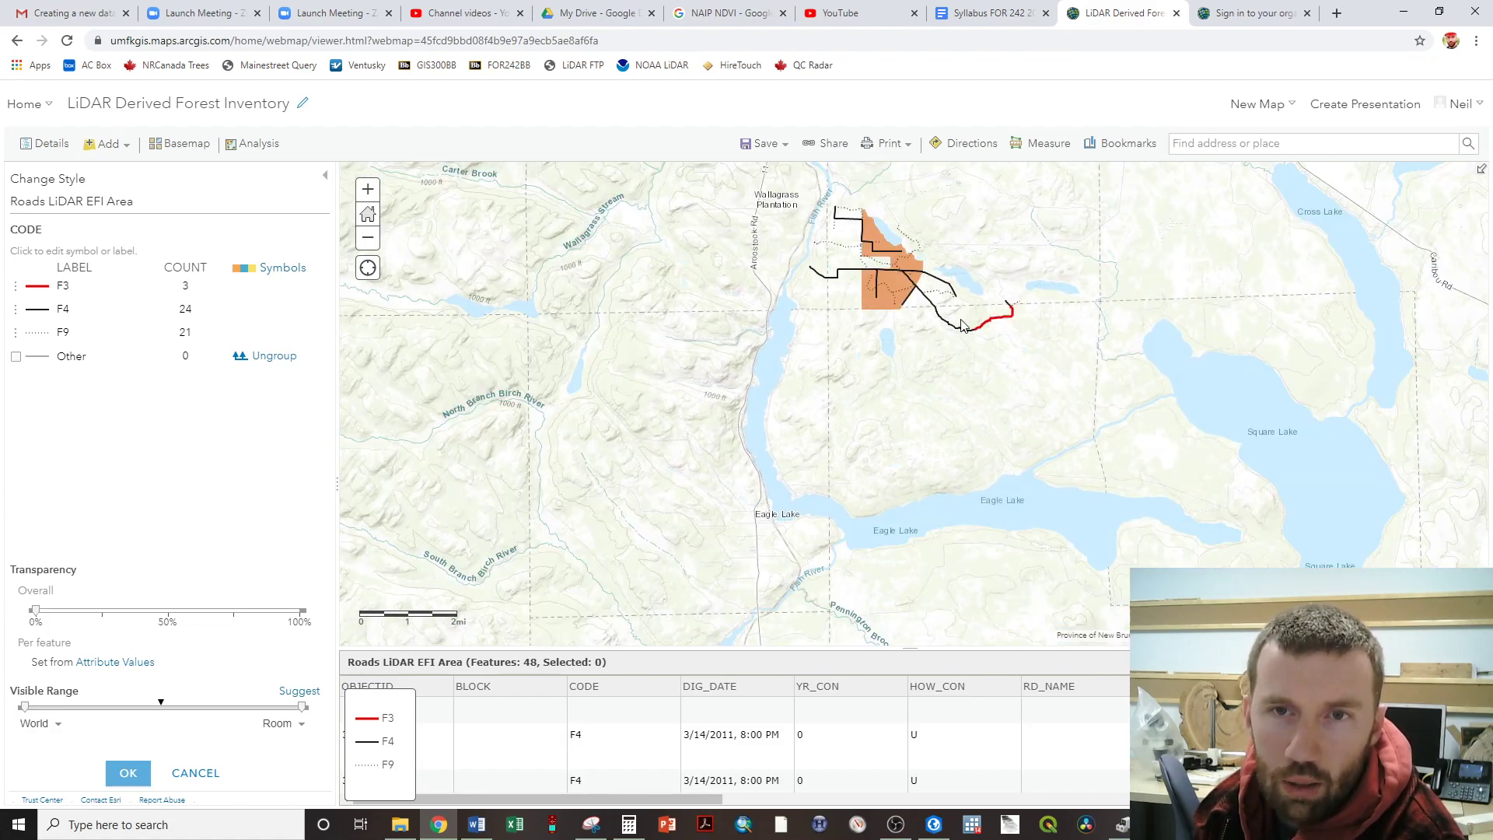
scroll(895, 282, up, 1)
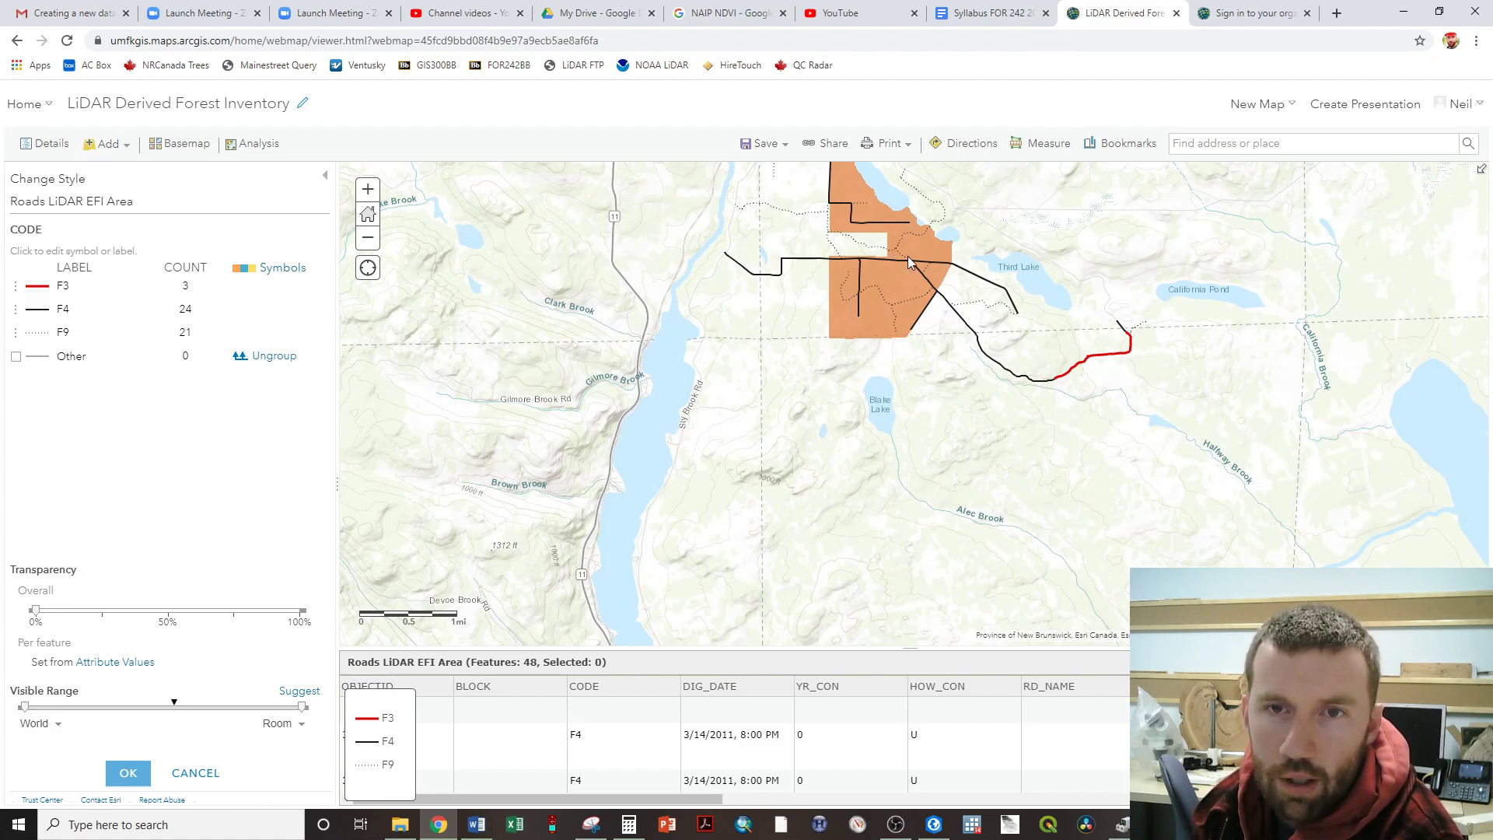
drag(984, 340, 988, 372)
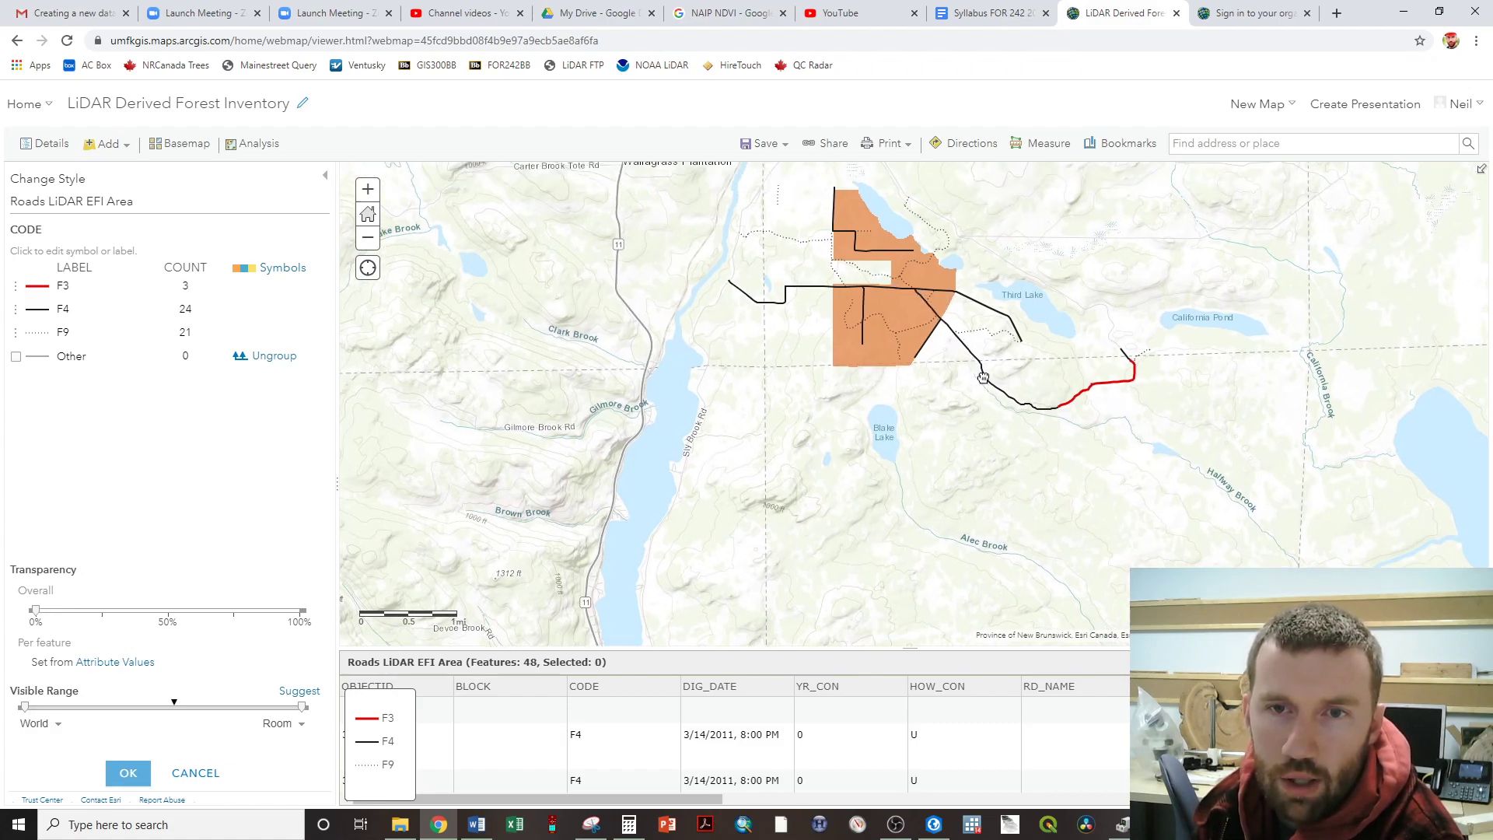
scroll(938, 329, up, 1)
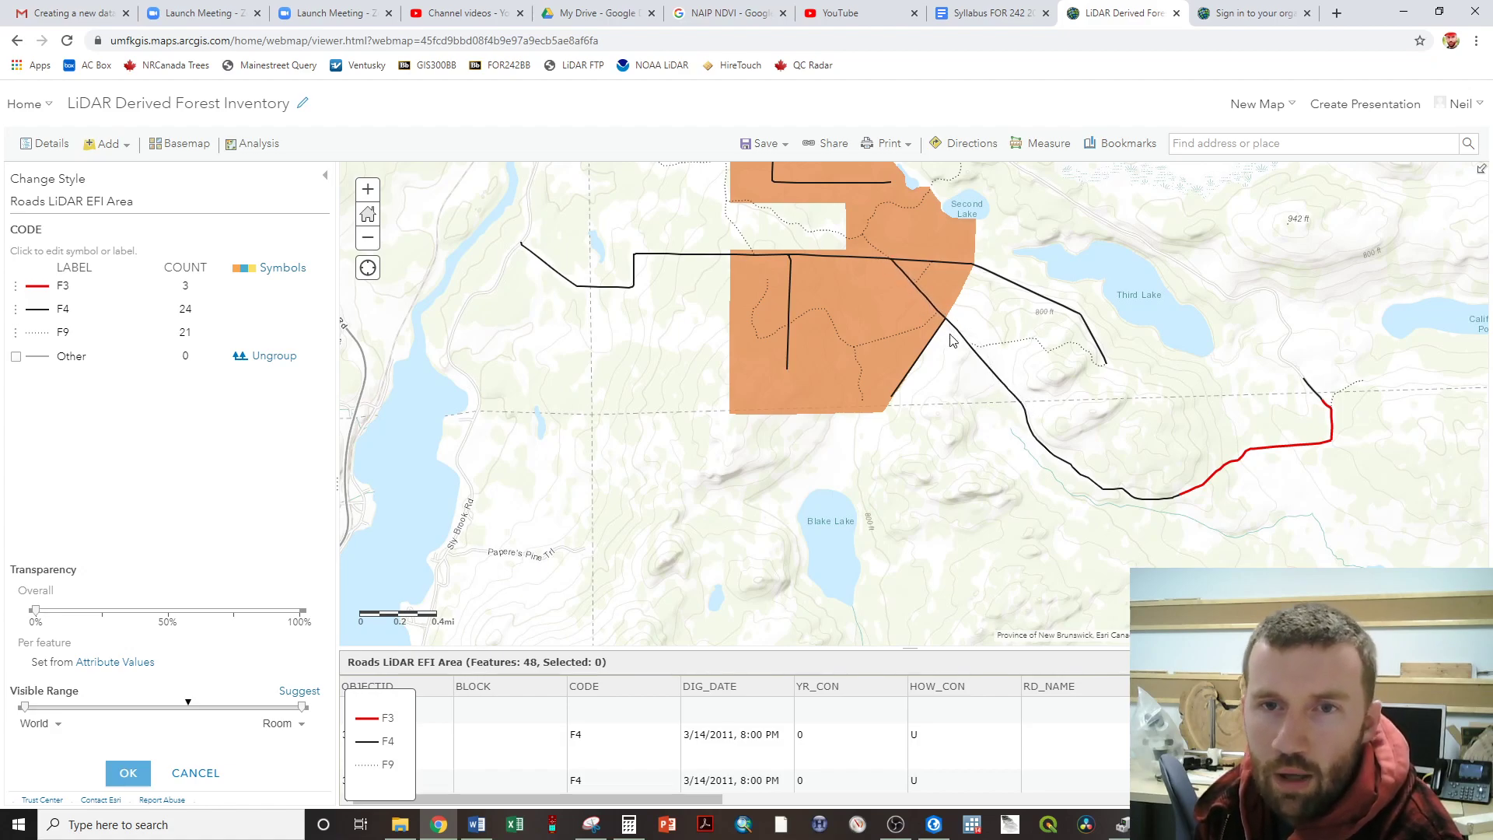
drag(907, 284, 955, 340)
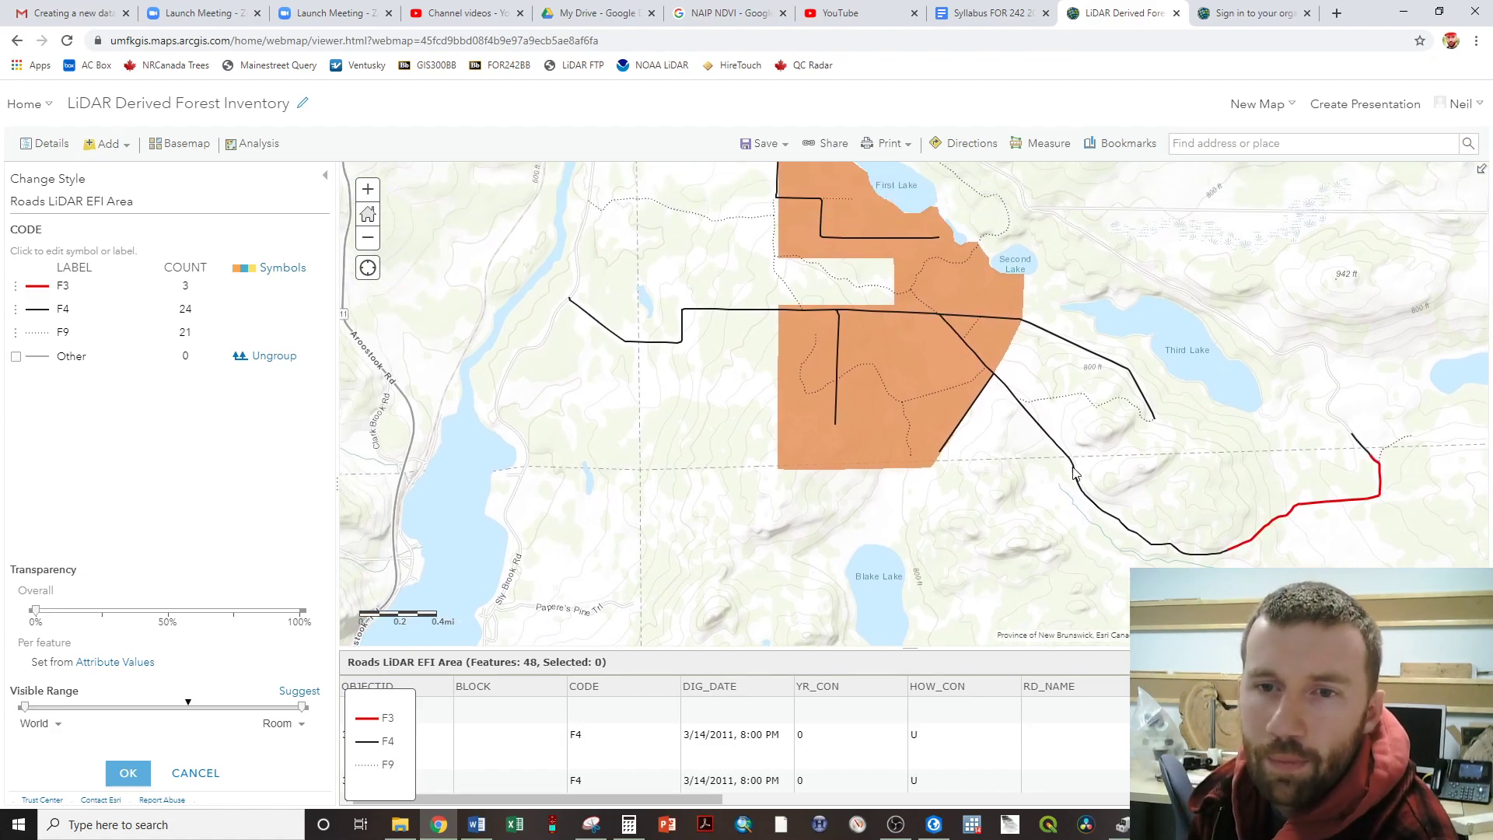
drag(1070, 481, 1052, 512)
drag(704, 329, 704, 359)
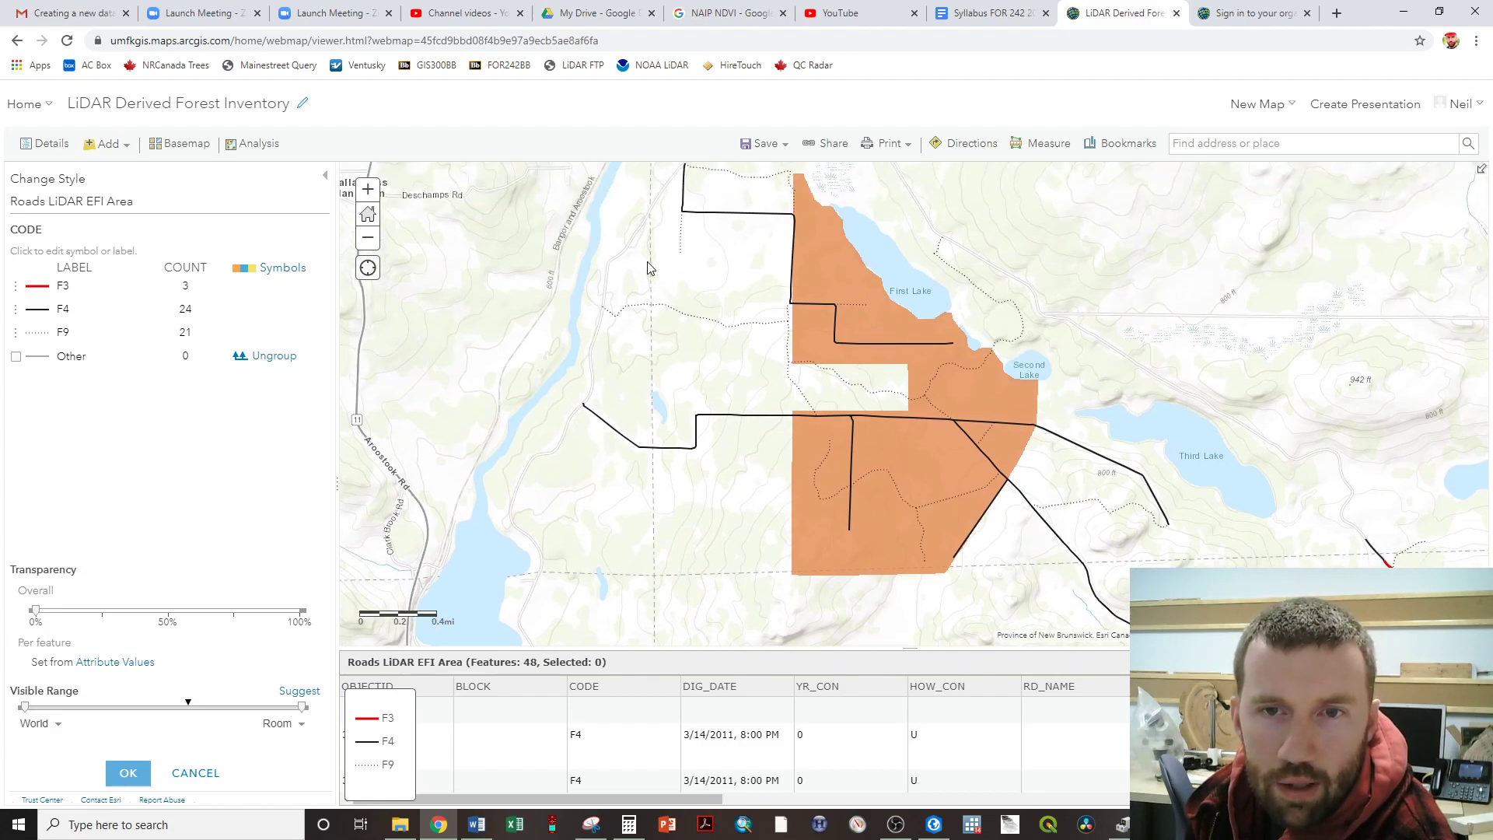
drag(884, 404, 751, 222)
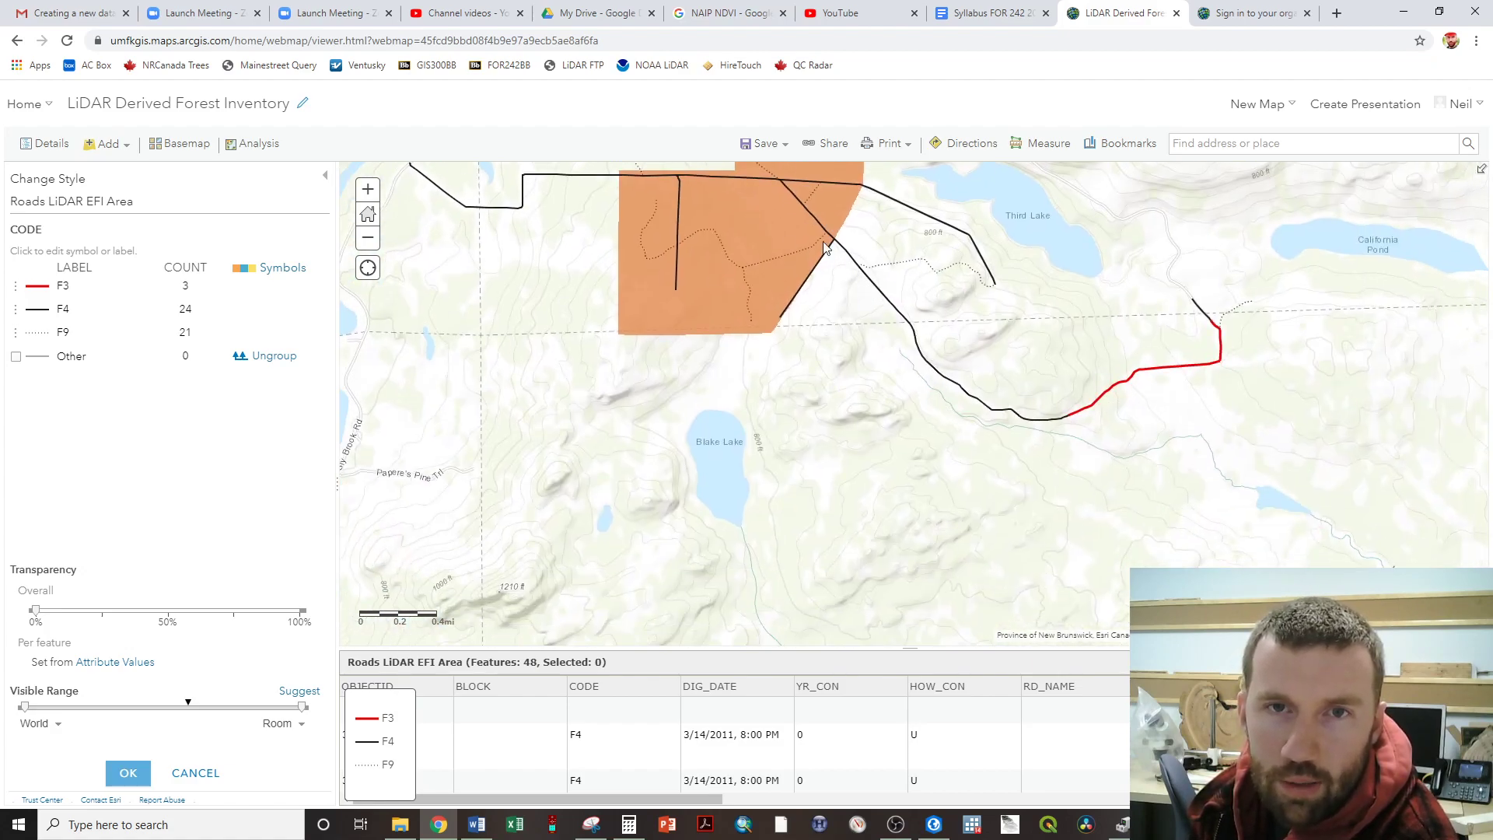
drag(629, 182, 697, 294)
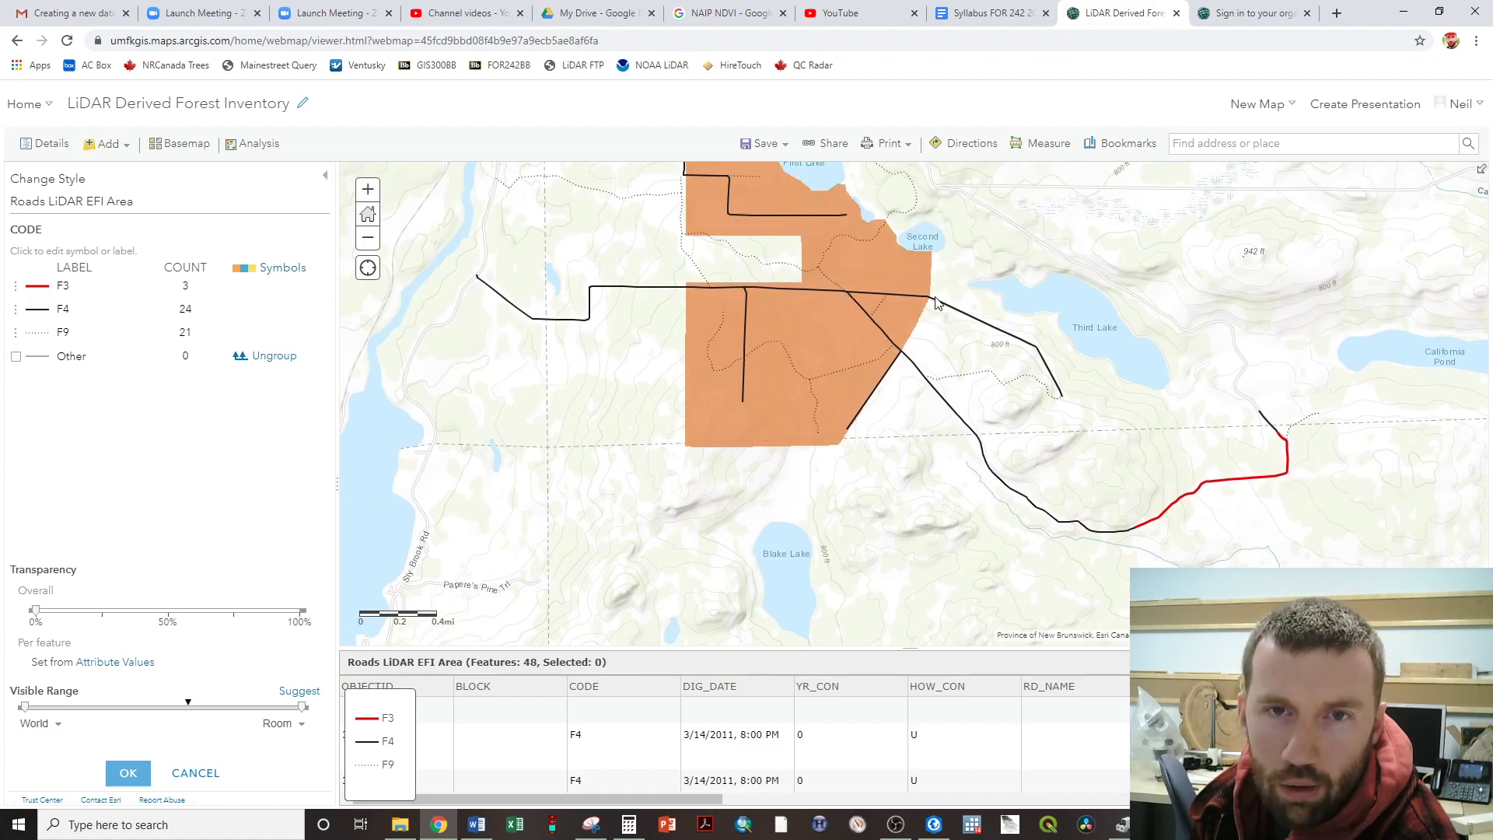
drag(786, 263, 801, 354)
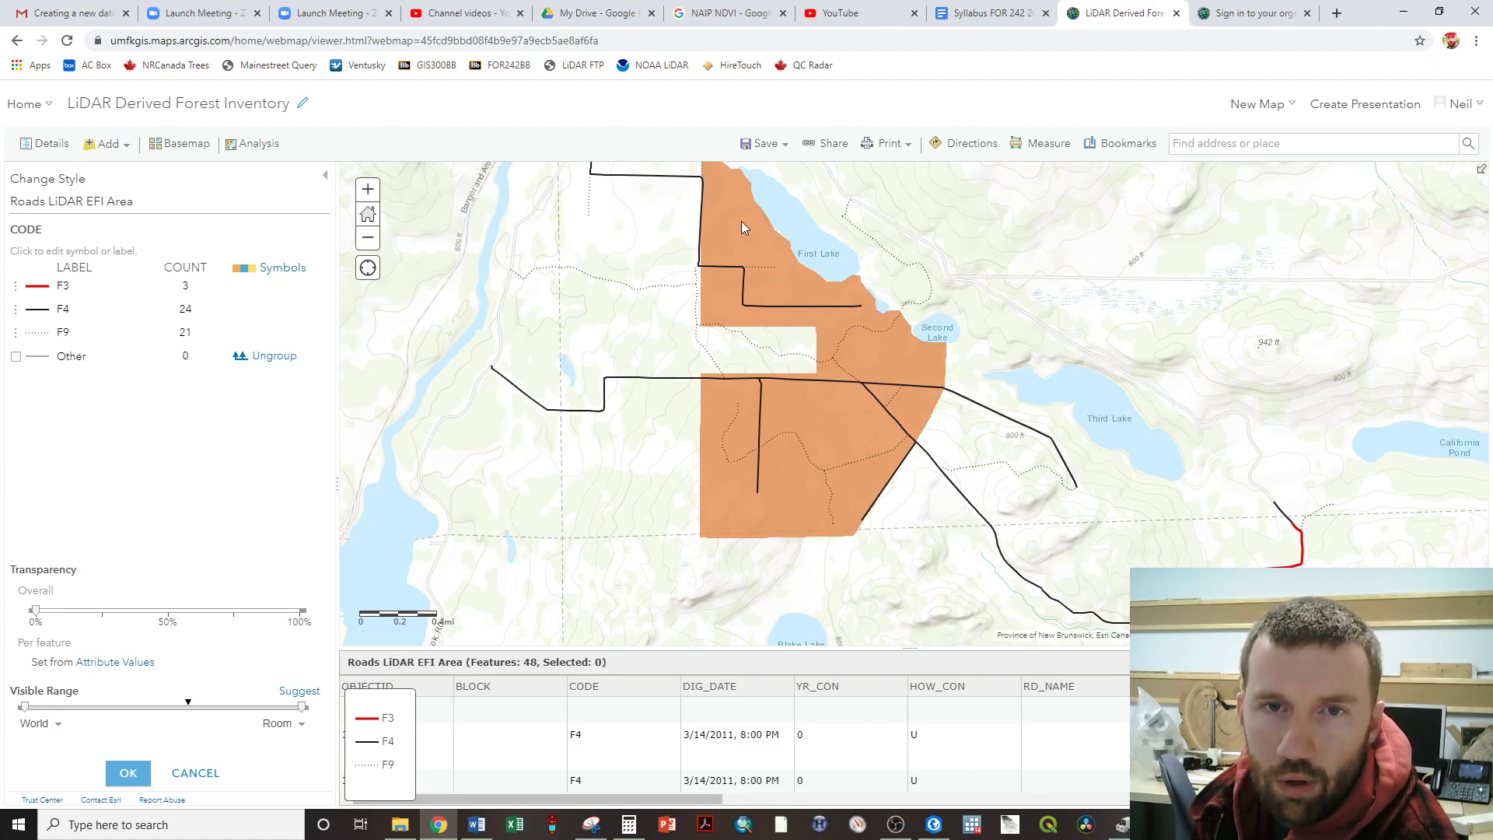
drag(741, 221, 838, 294)
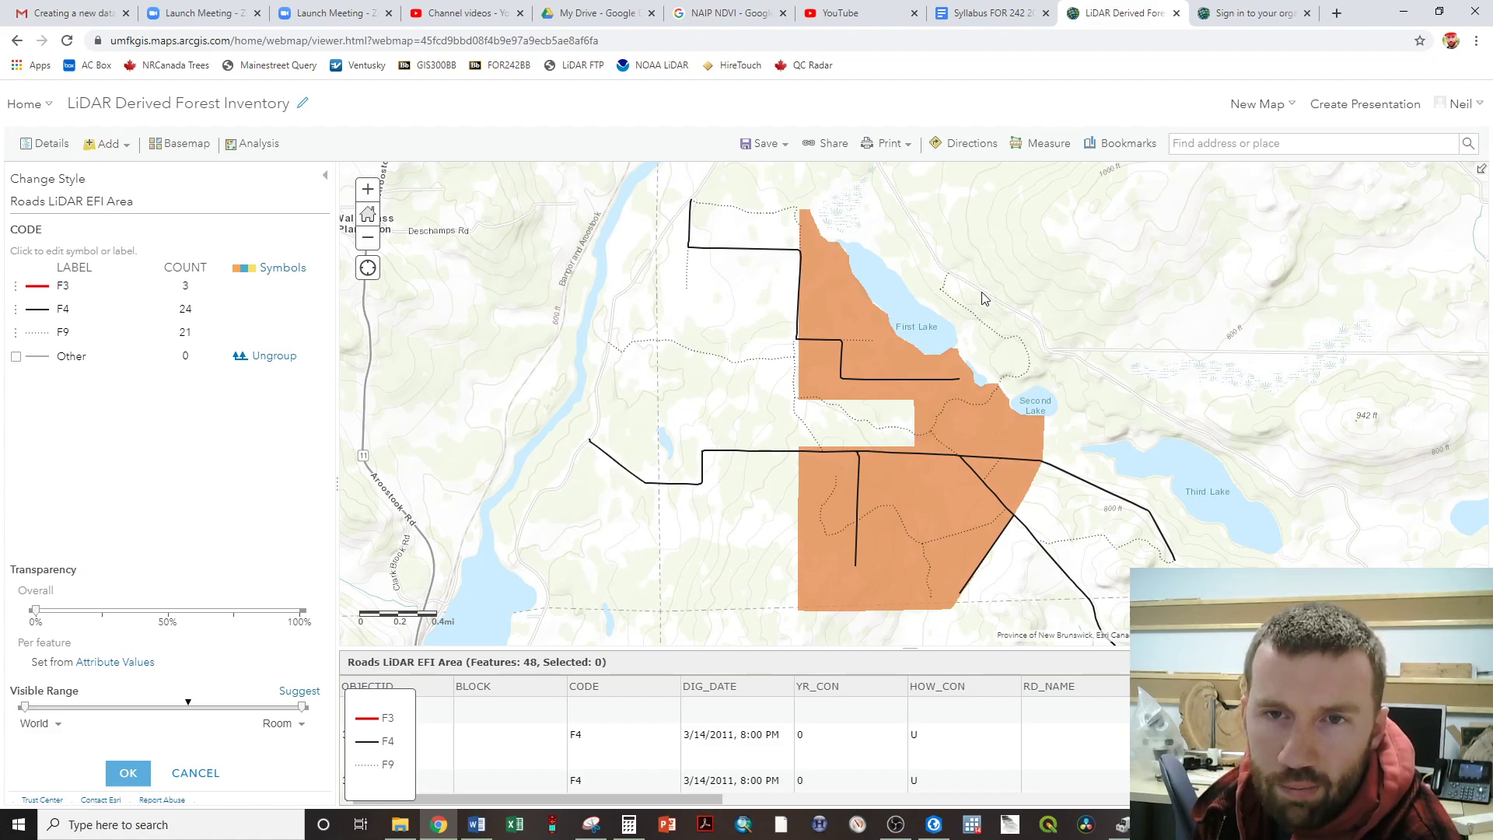
scroll(809, 403, down, 2)
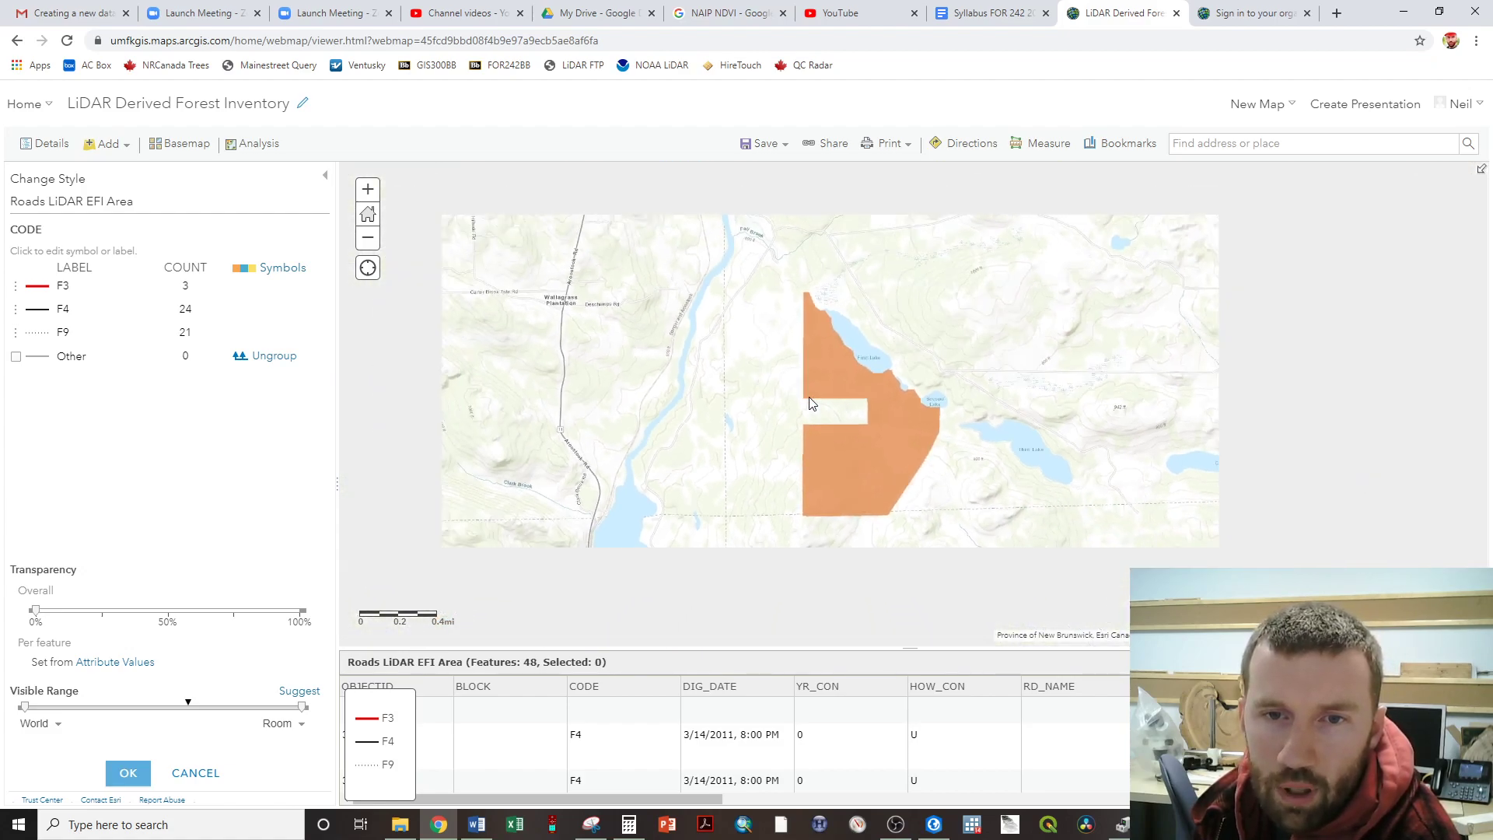
scroll(805, 441, up, 2)
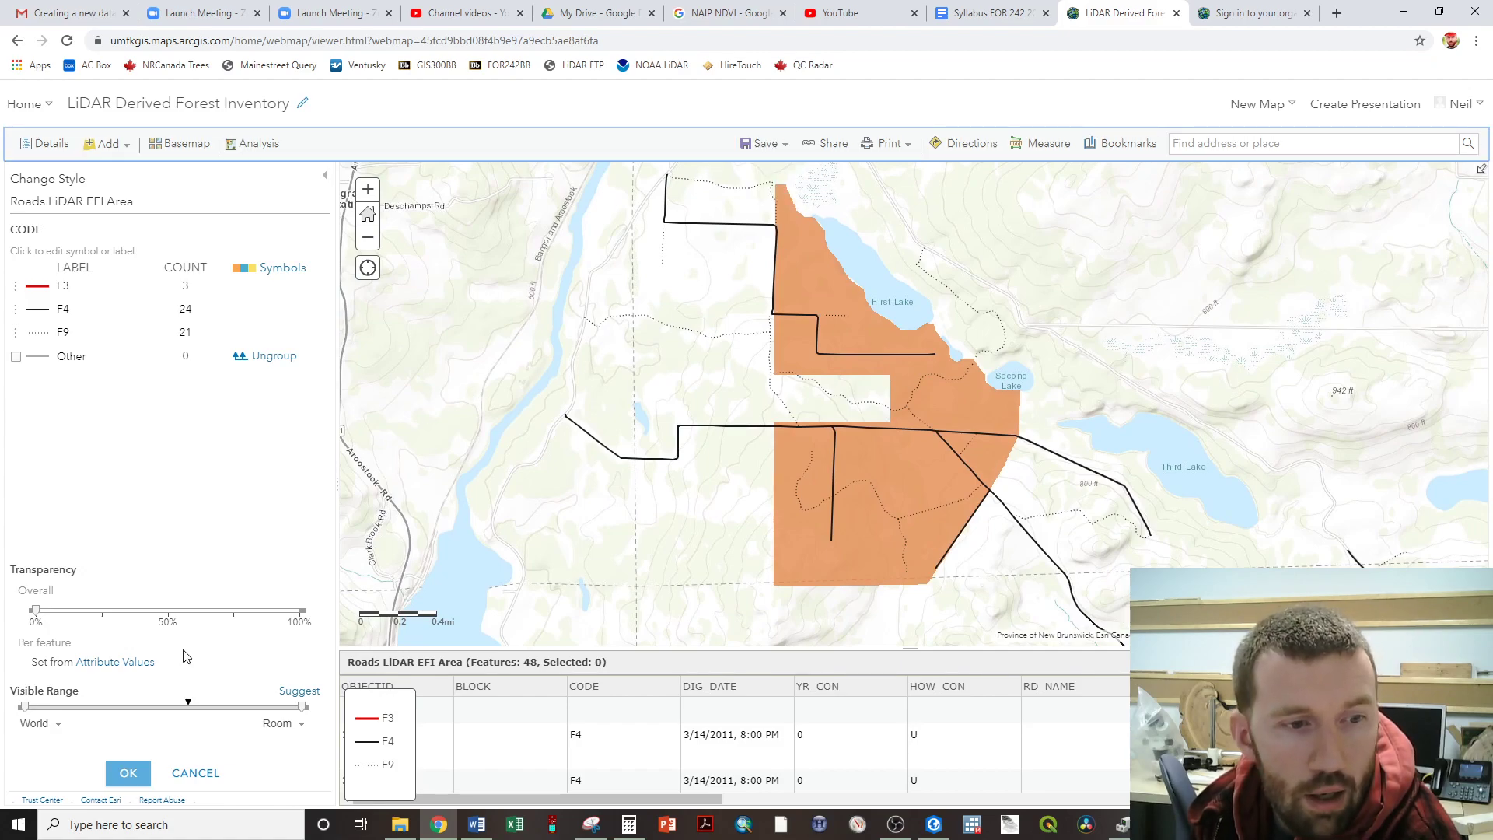
- Apply the CODE-based symbols to the Roads LiDAR EFI Area layer and finish styling
click(110, 780)
click(126, 771)
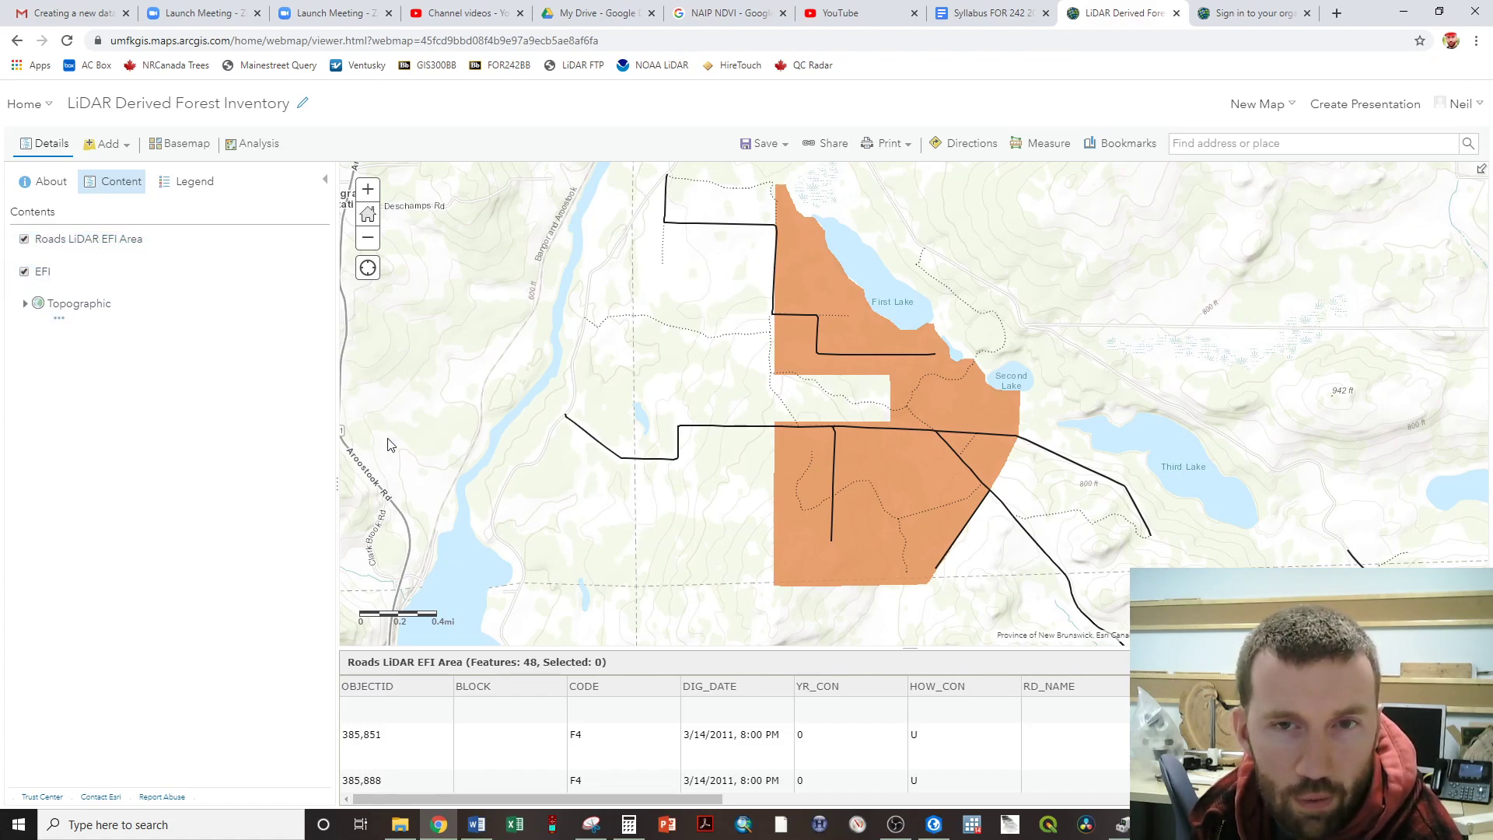
- Review the attributes available for styling the Roads LiDAR EFI Area layer and leave its CODE-based style as is
mouse_move(180, 252)
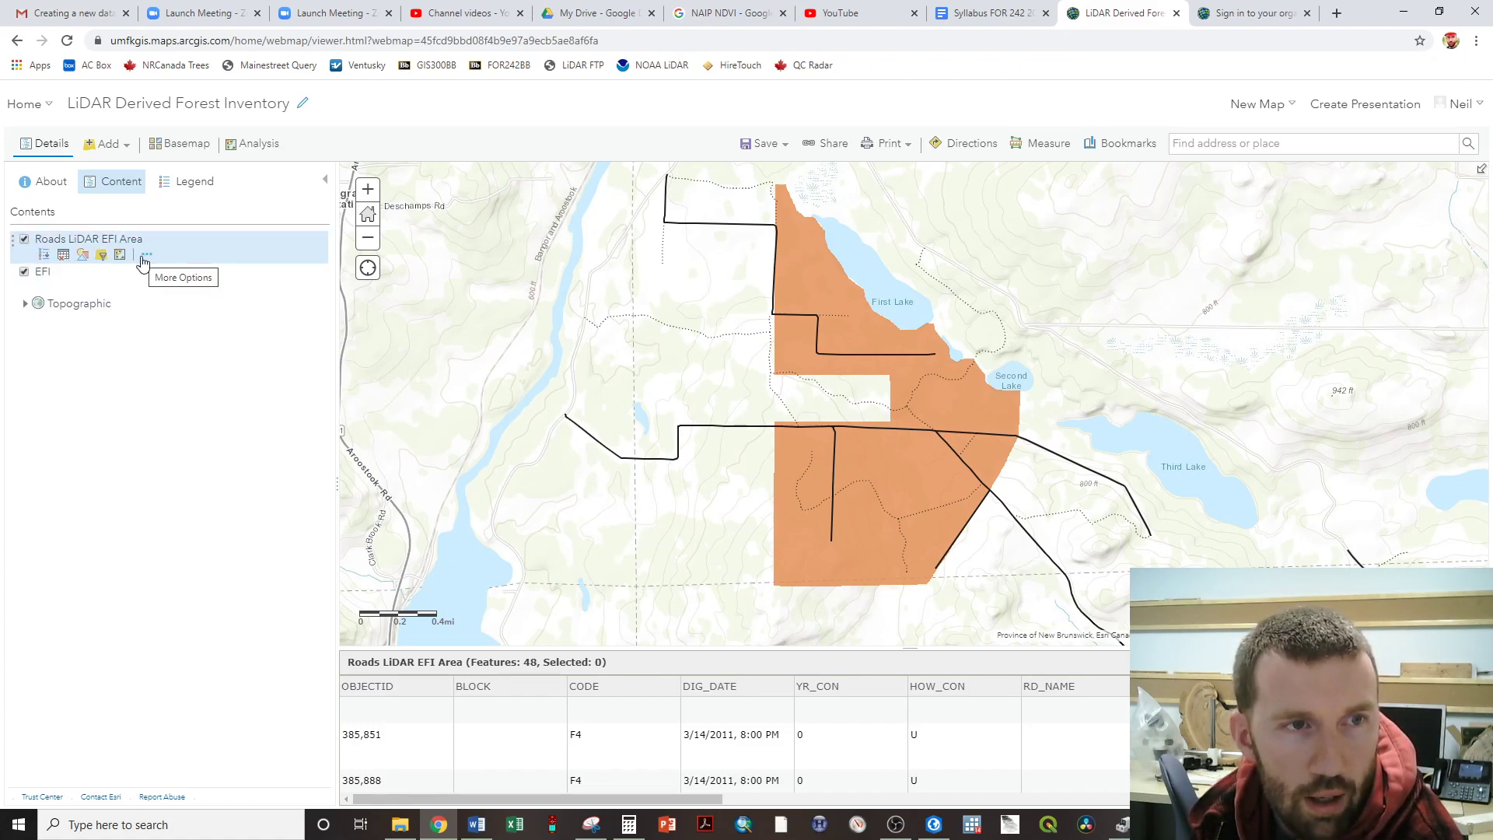
click(83, 257)
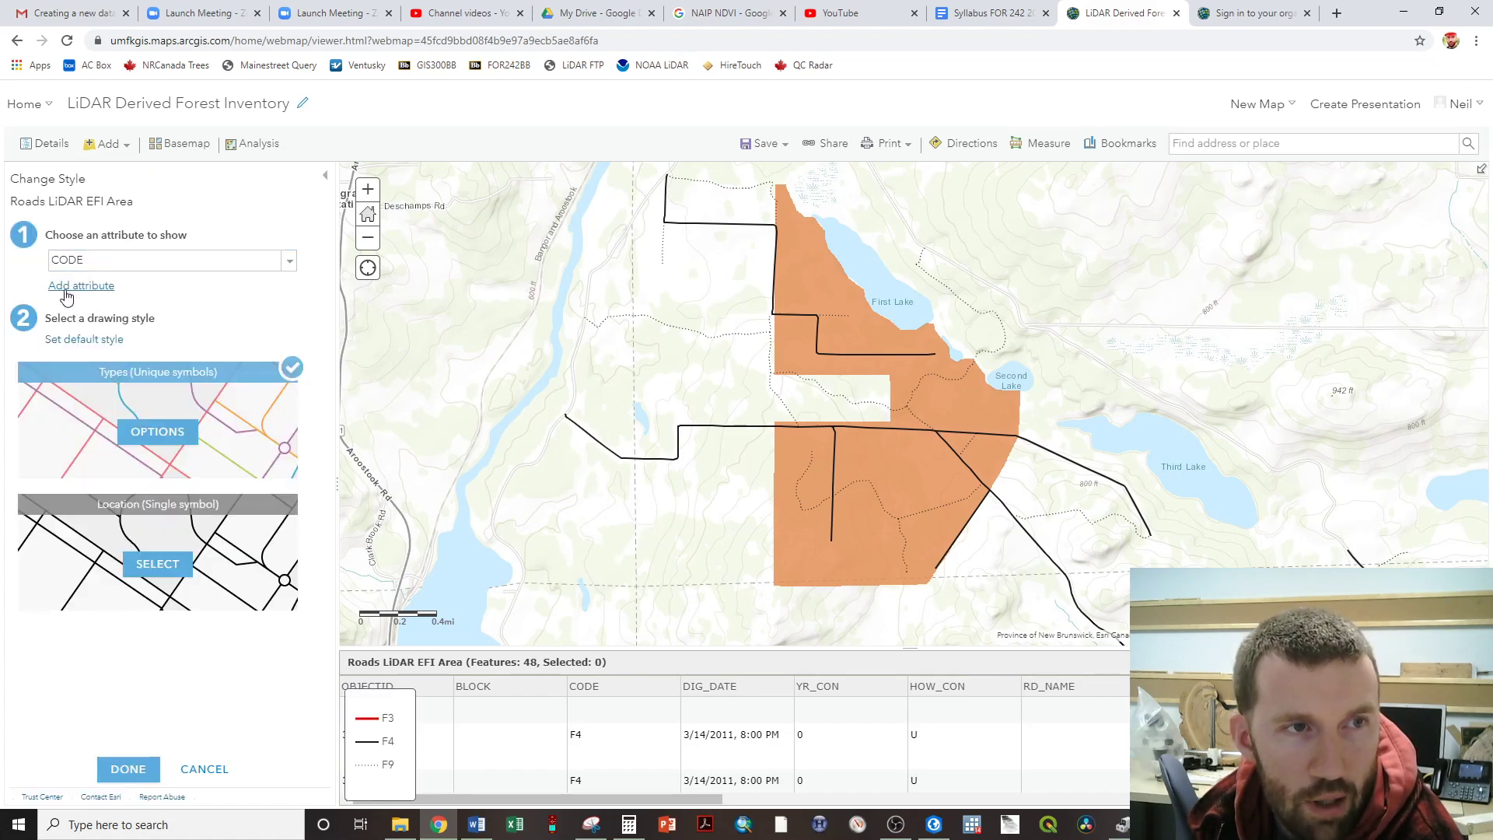
click(286, 262)
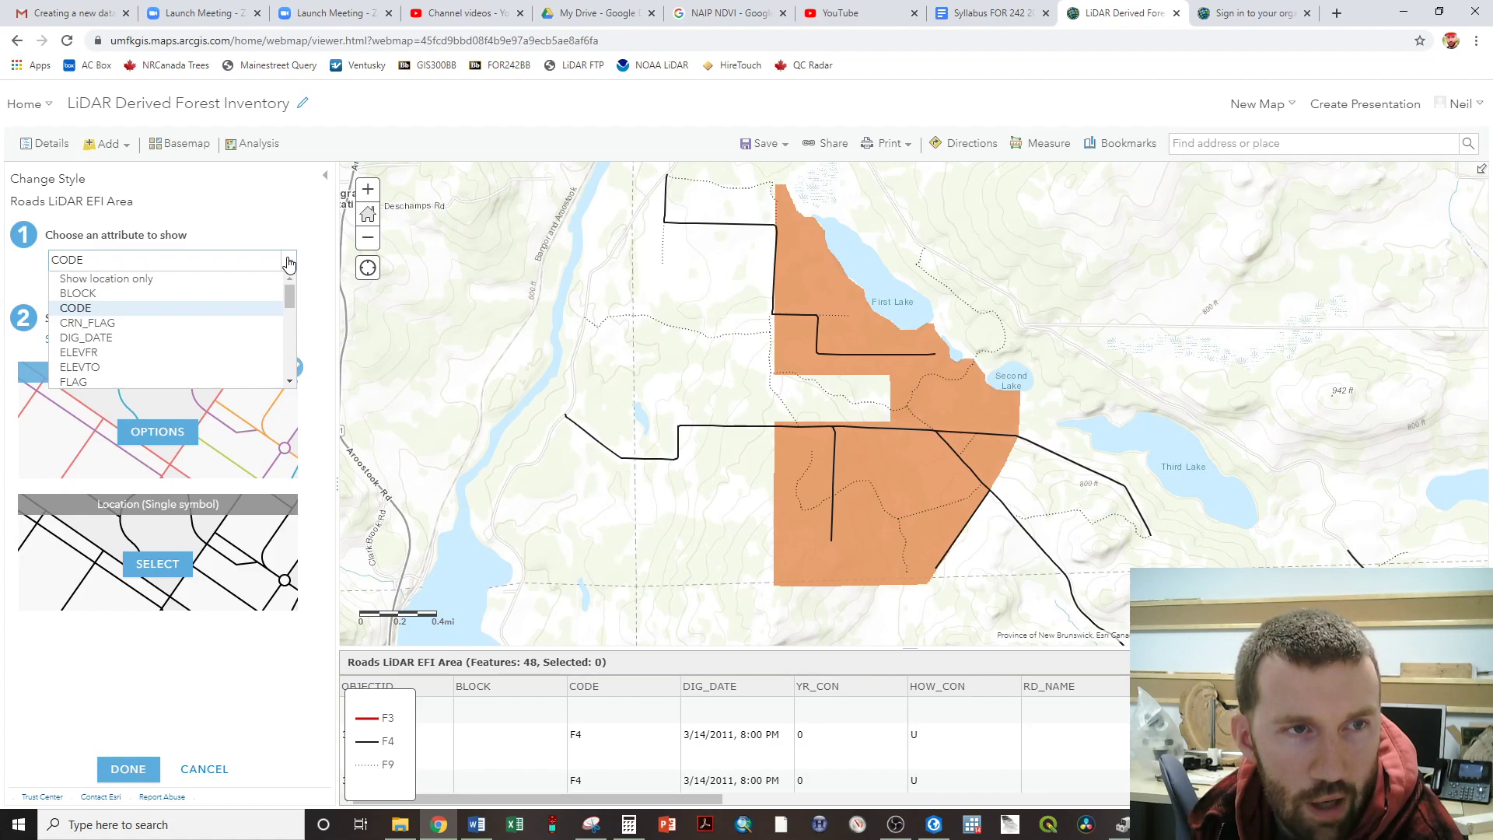
scroll(161, 328, down, 2)
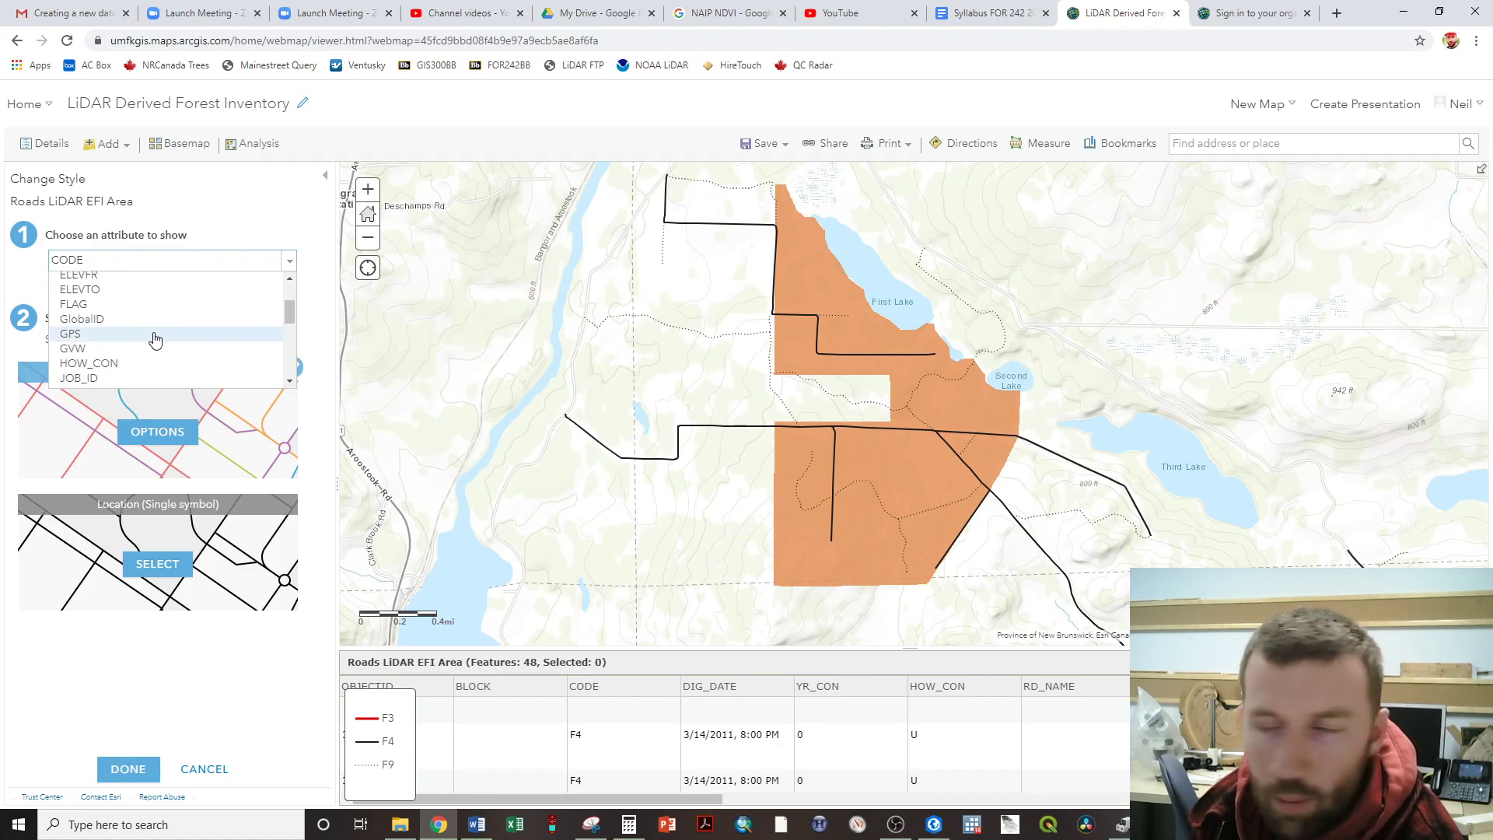
scroll(156, 342, down, 5)
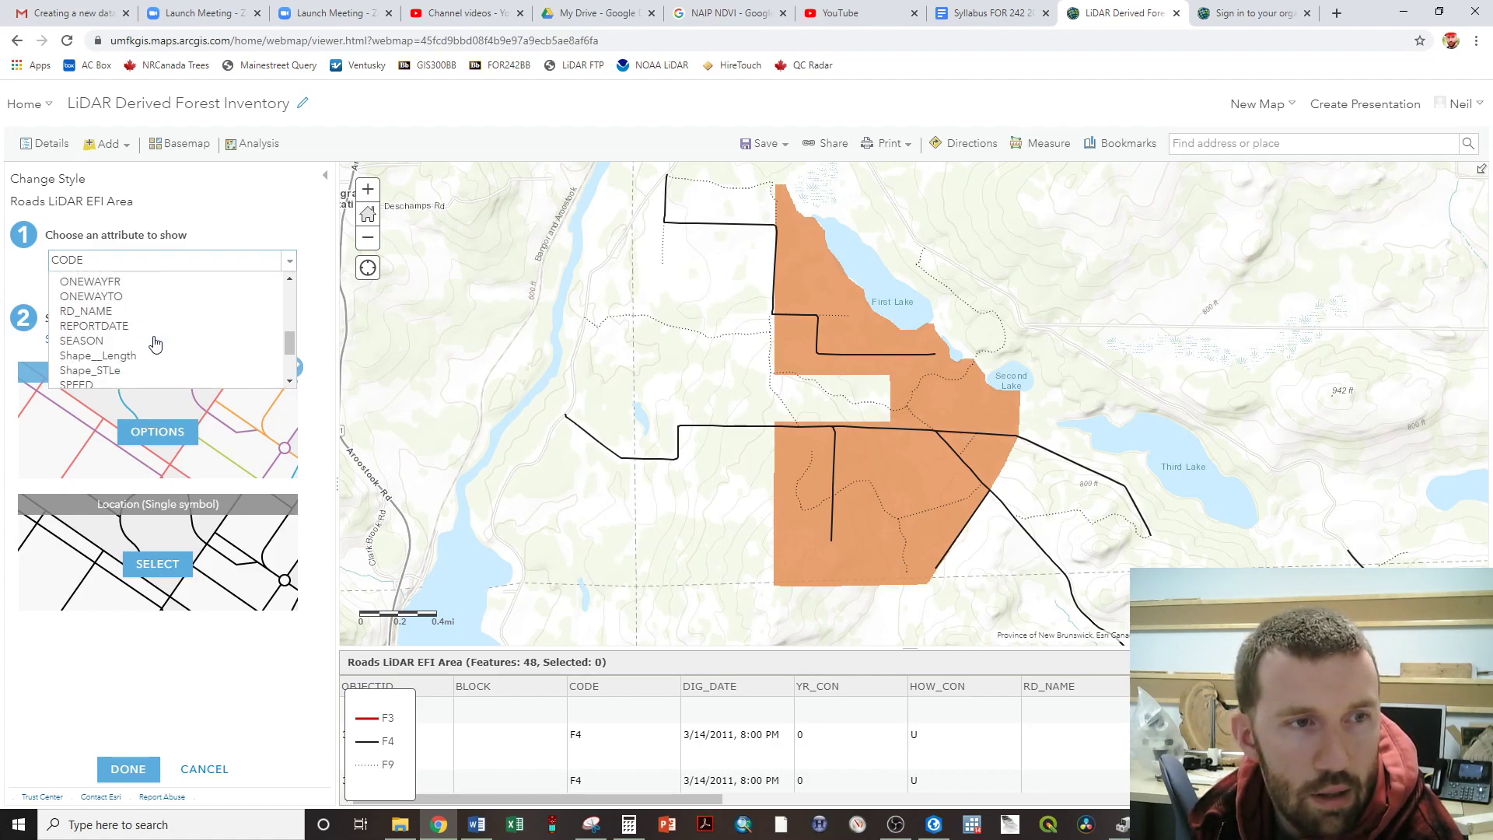
scroll(152, 346, up, 2)
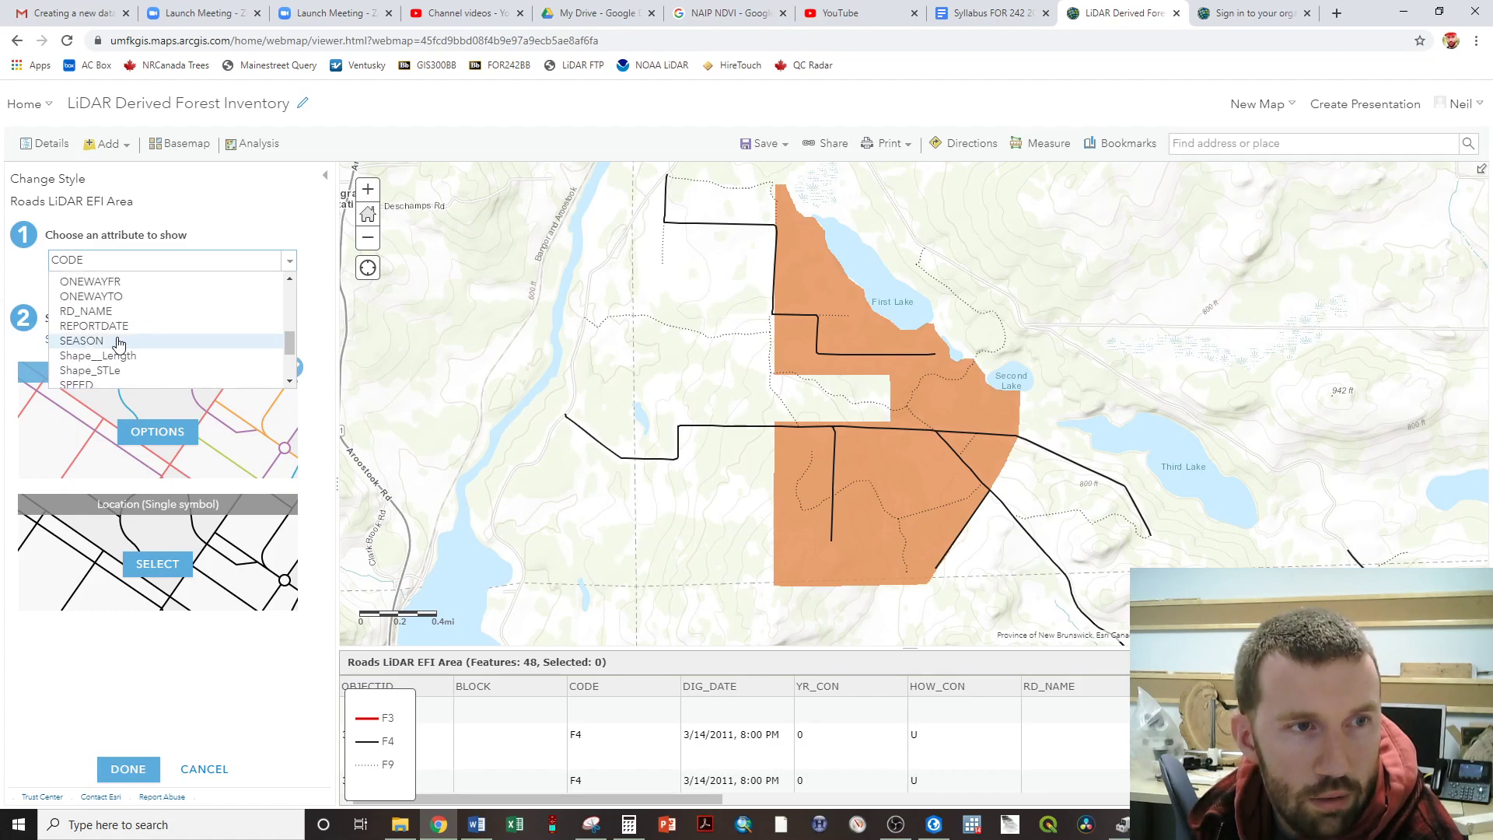
scroll(117, 343, up, 5)
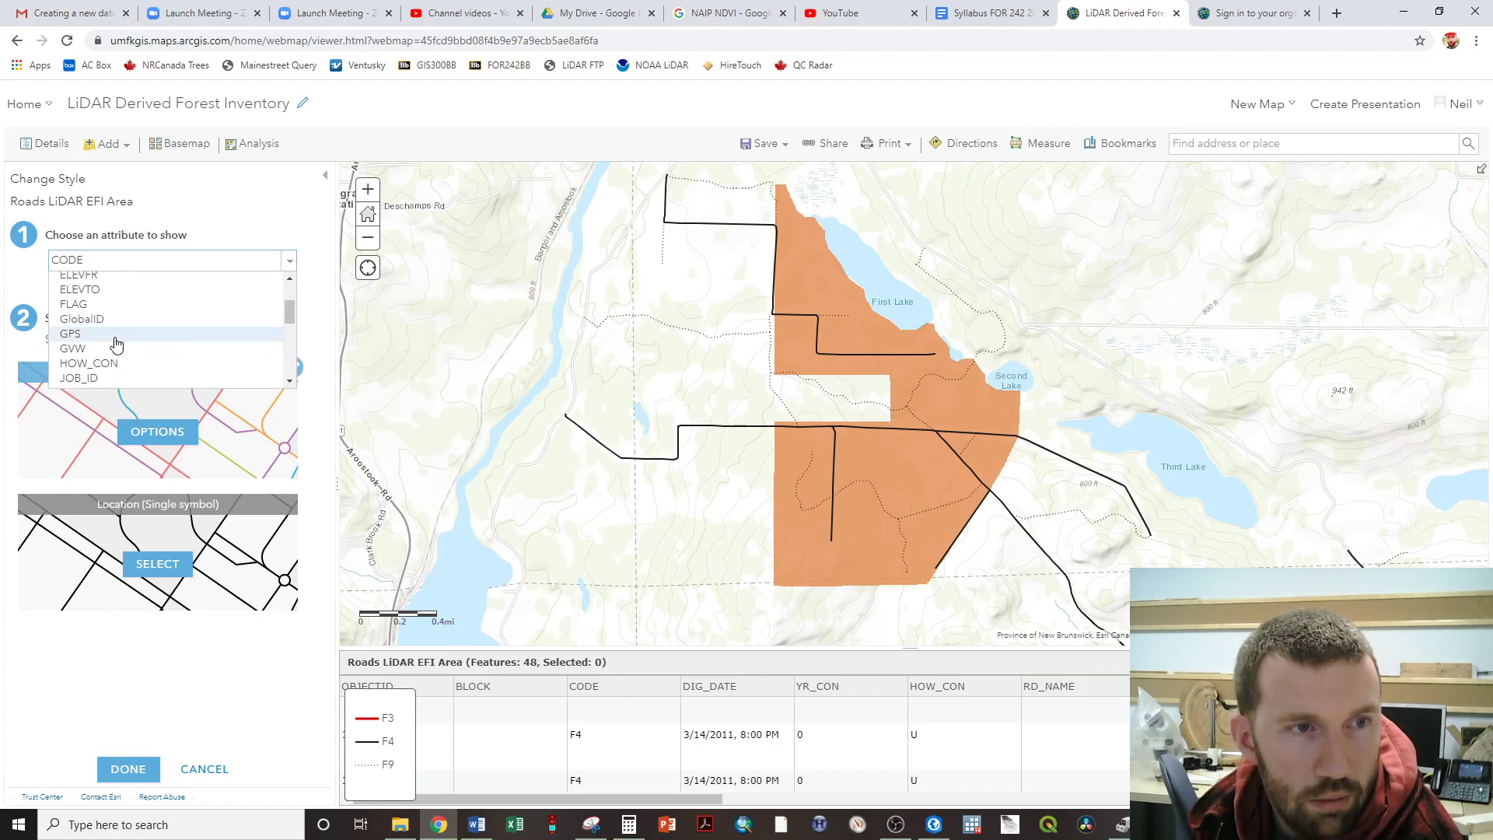
scroll(116, 343, down, 6)
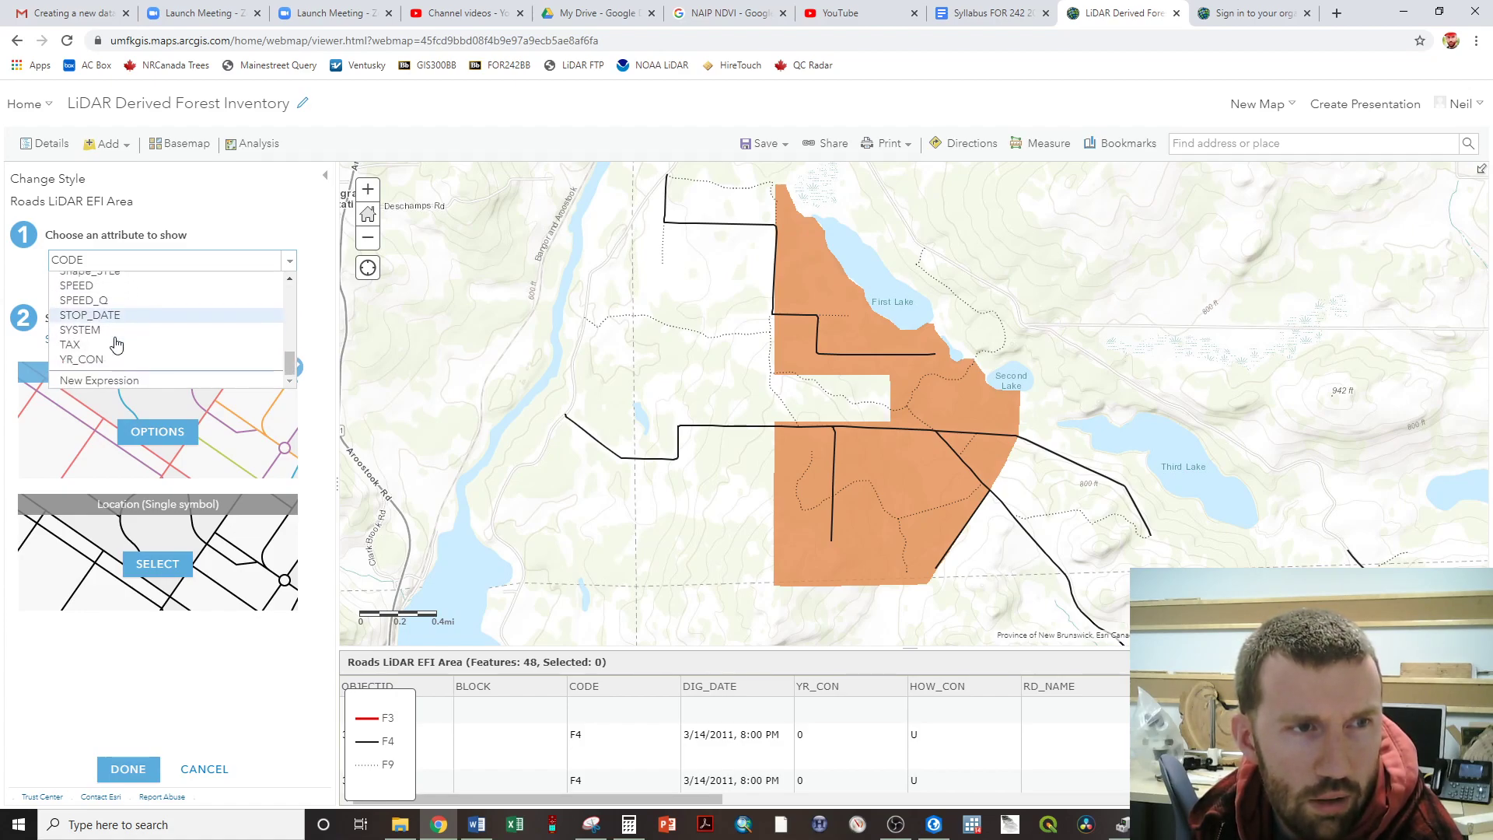
click(165, 210)
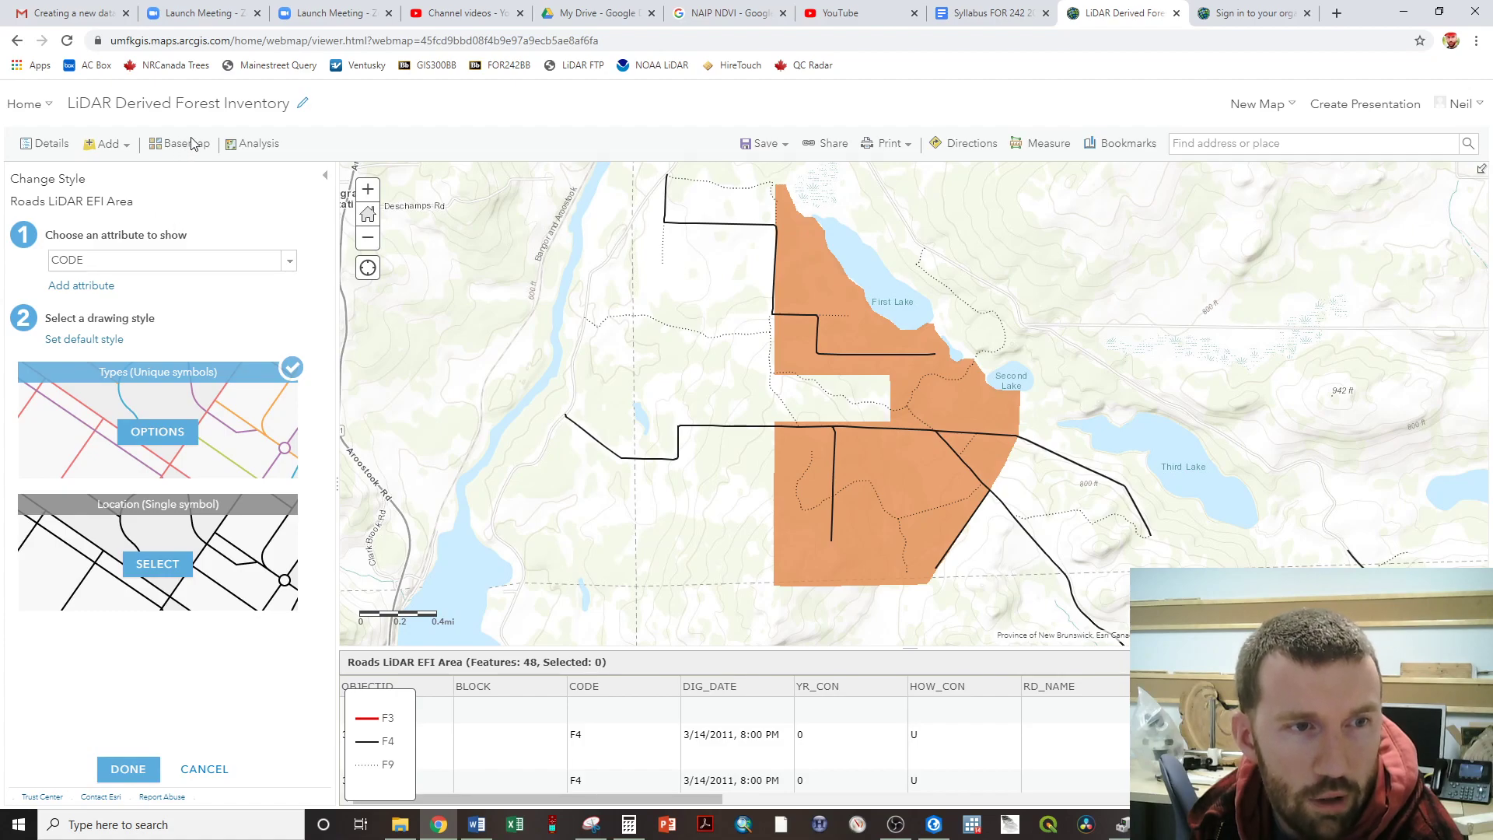
click(204, 769)
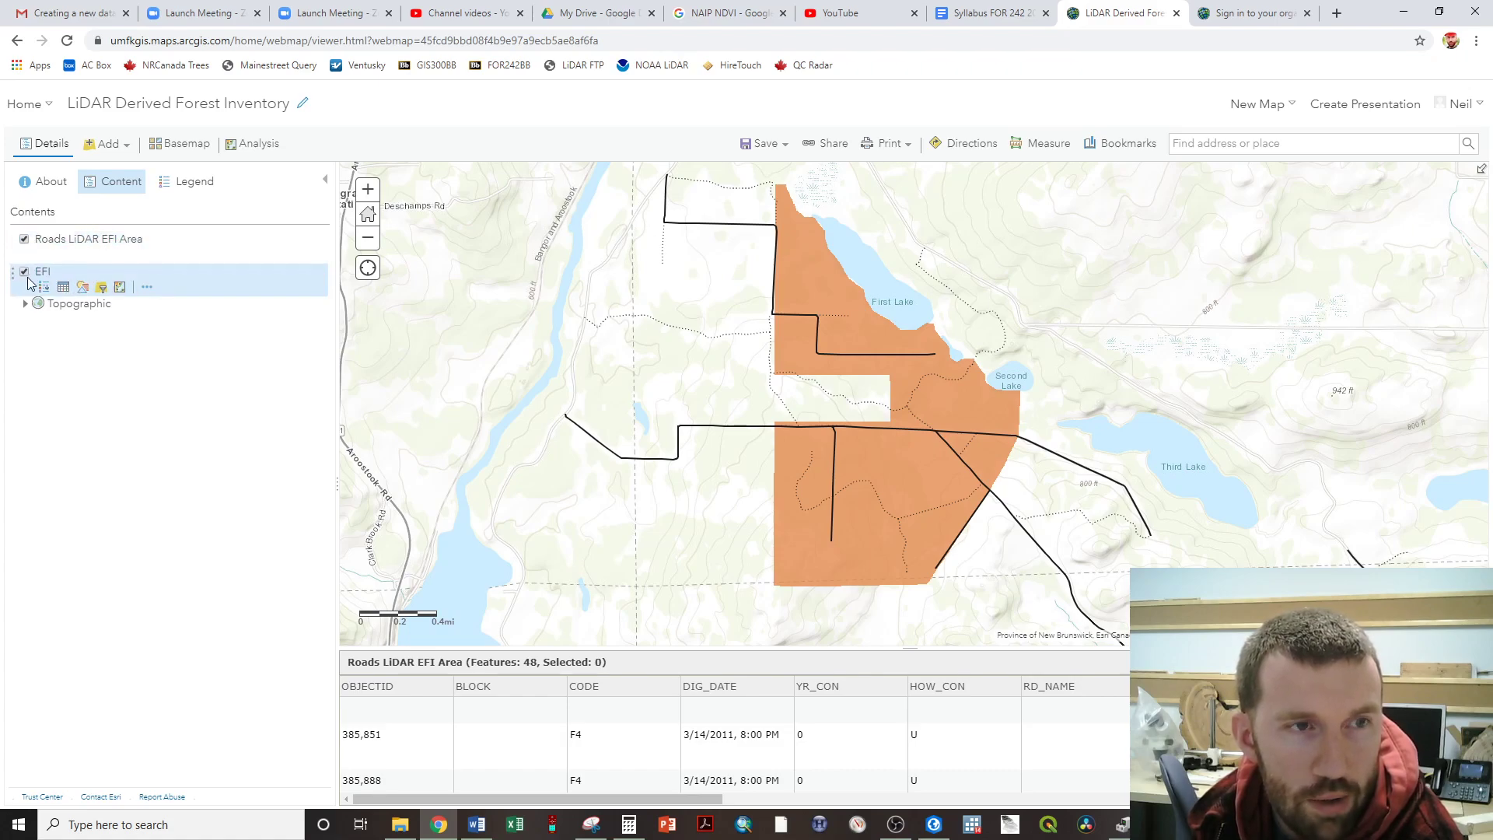
- Style the EFI layer by its Sawlog attribute
click(82, 288)
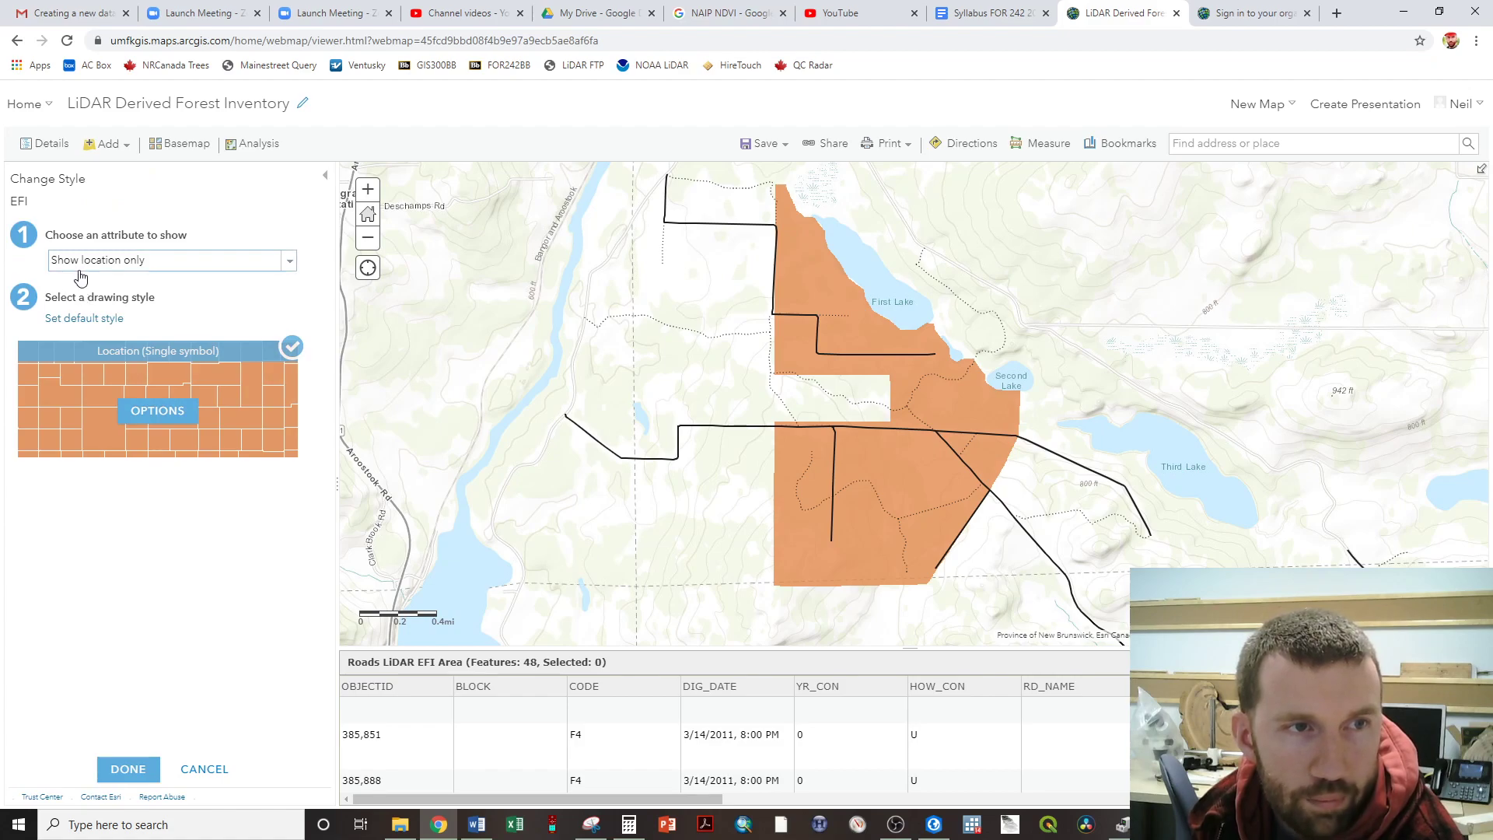
click(86, 263)
scroll(112, 327, down, 6)
scroll(117, 327, down, 3)
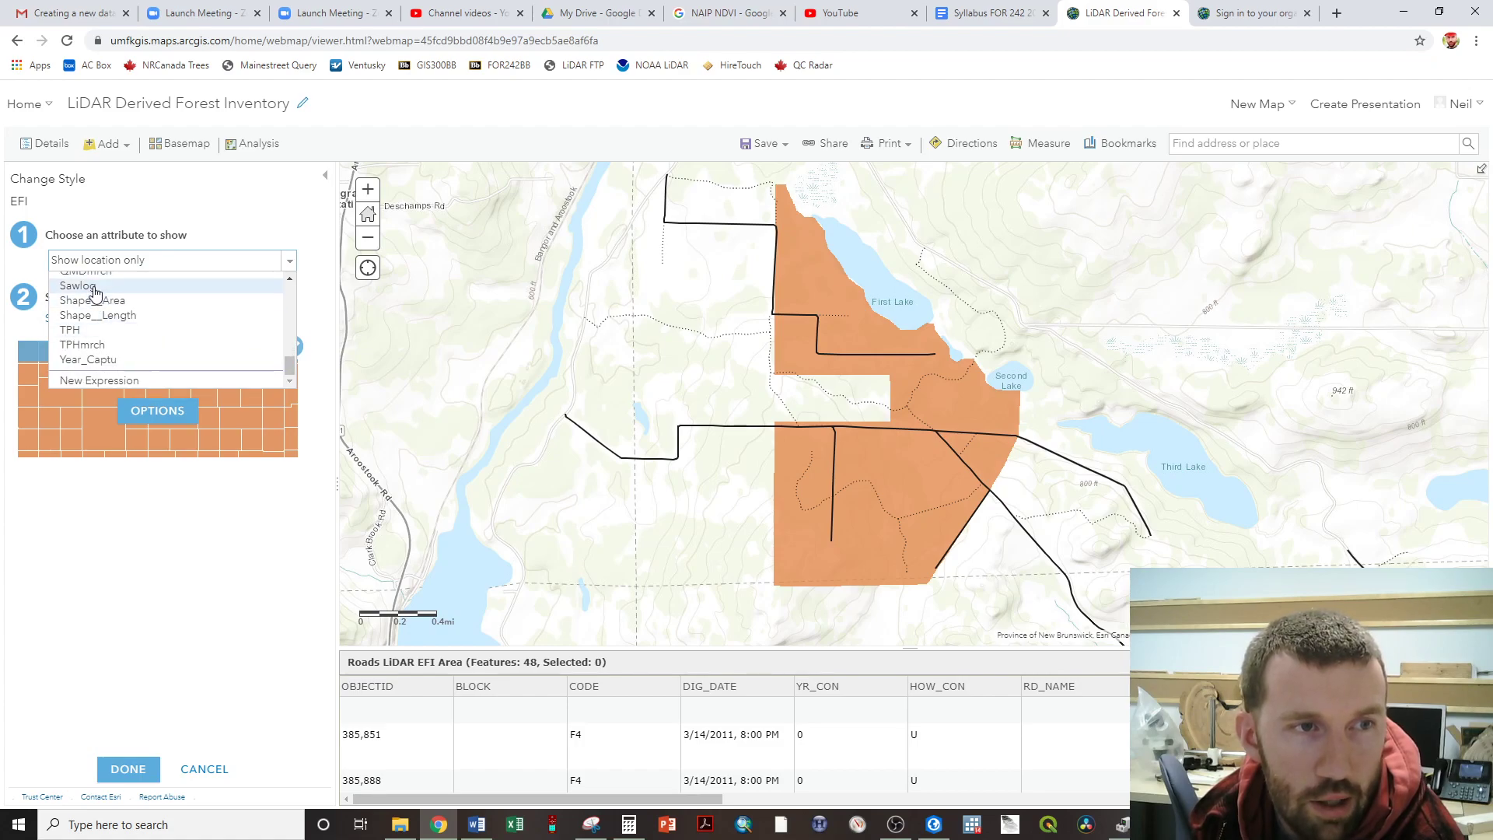
click(78, 287)
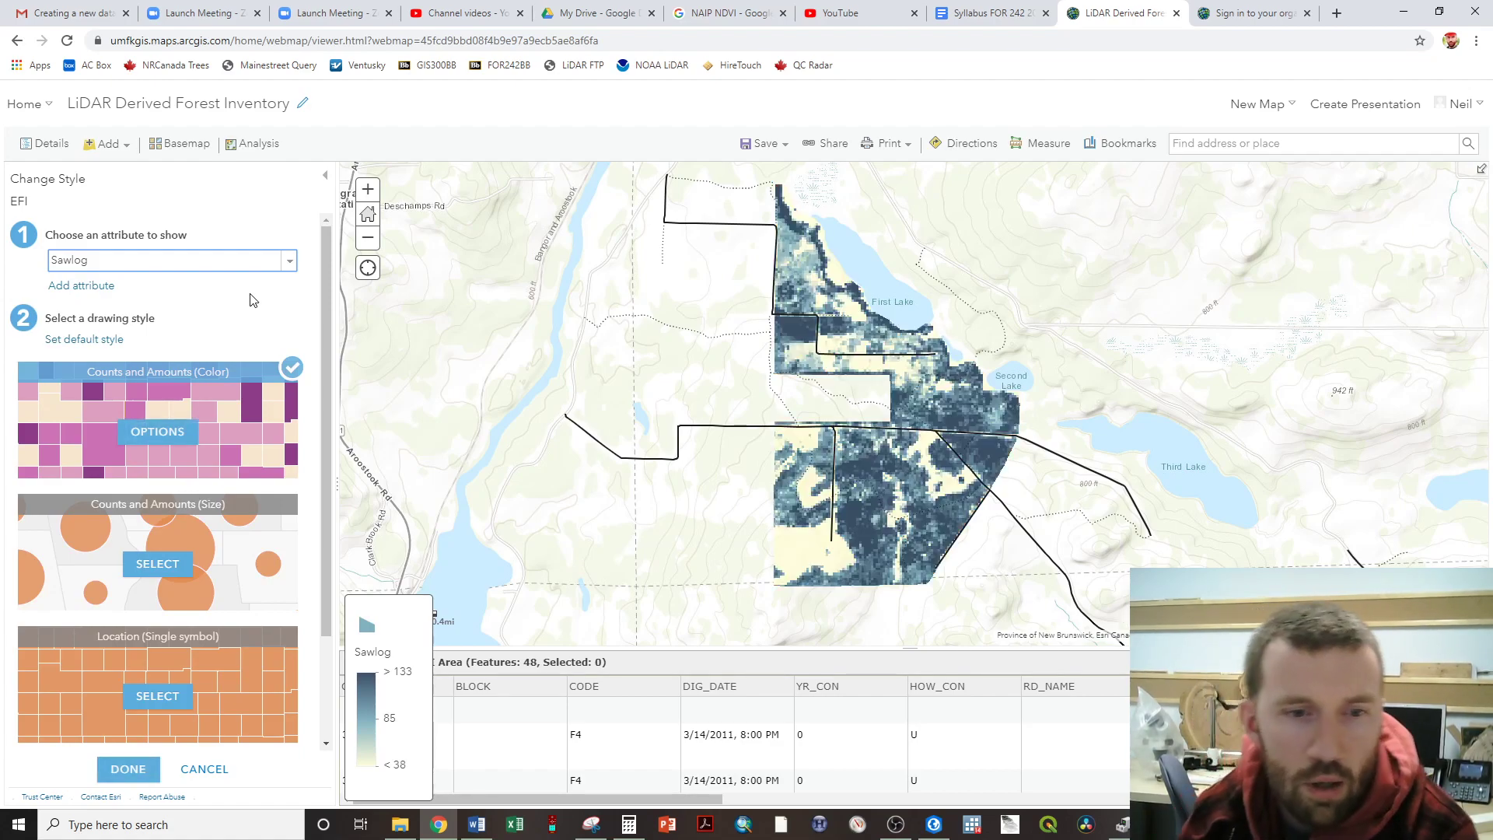
- Inspect the attributes of an EFI grid cell south of First Lake, including its Sawlog, Year_Captu and Shape__Area values
click(875, 346)
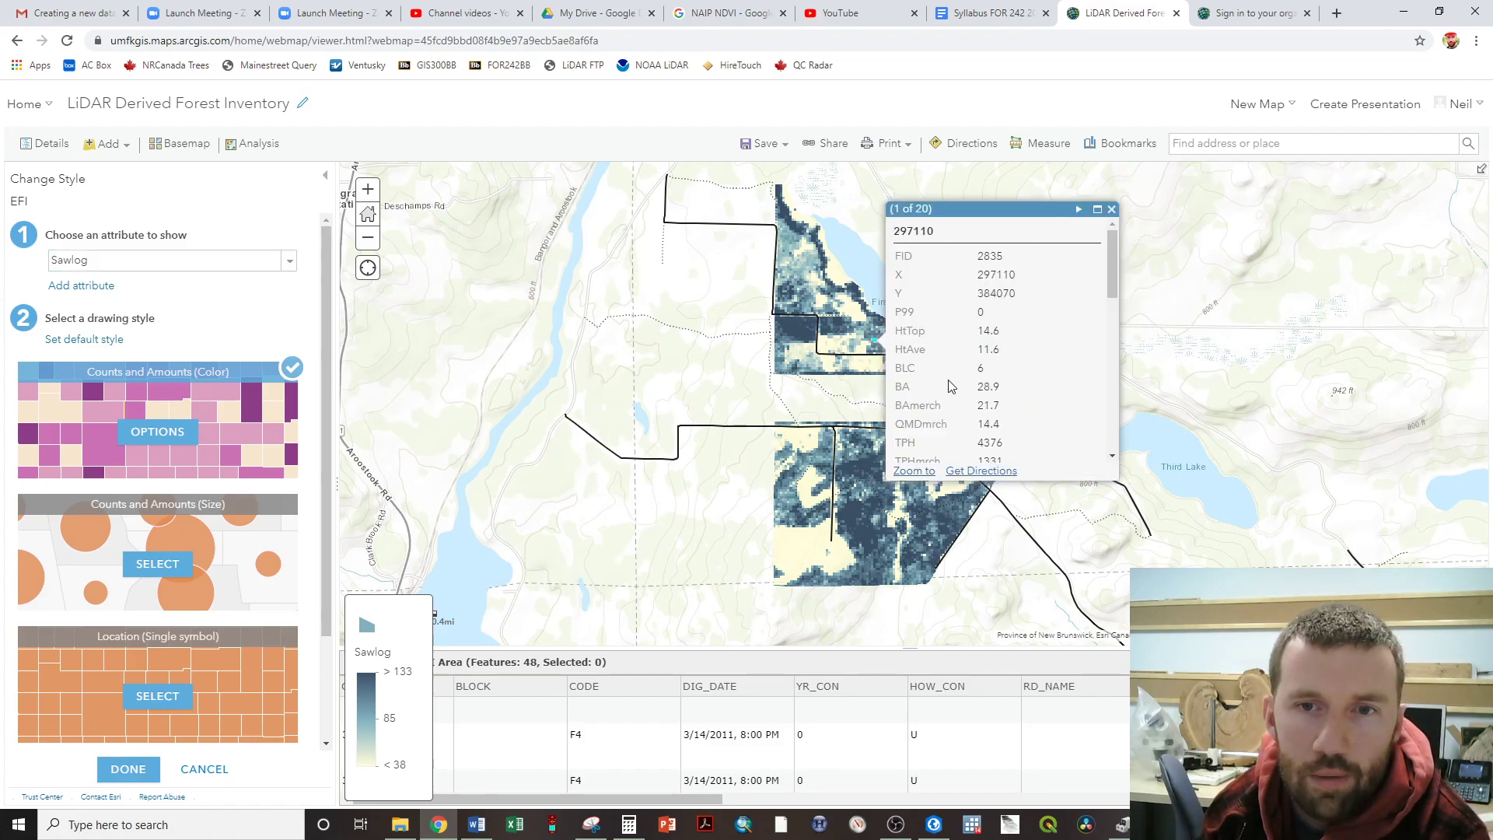
scroll(949, 389, down, 2)
scroll(949, 397, down, 5)
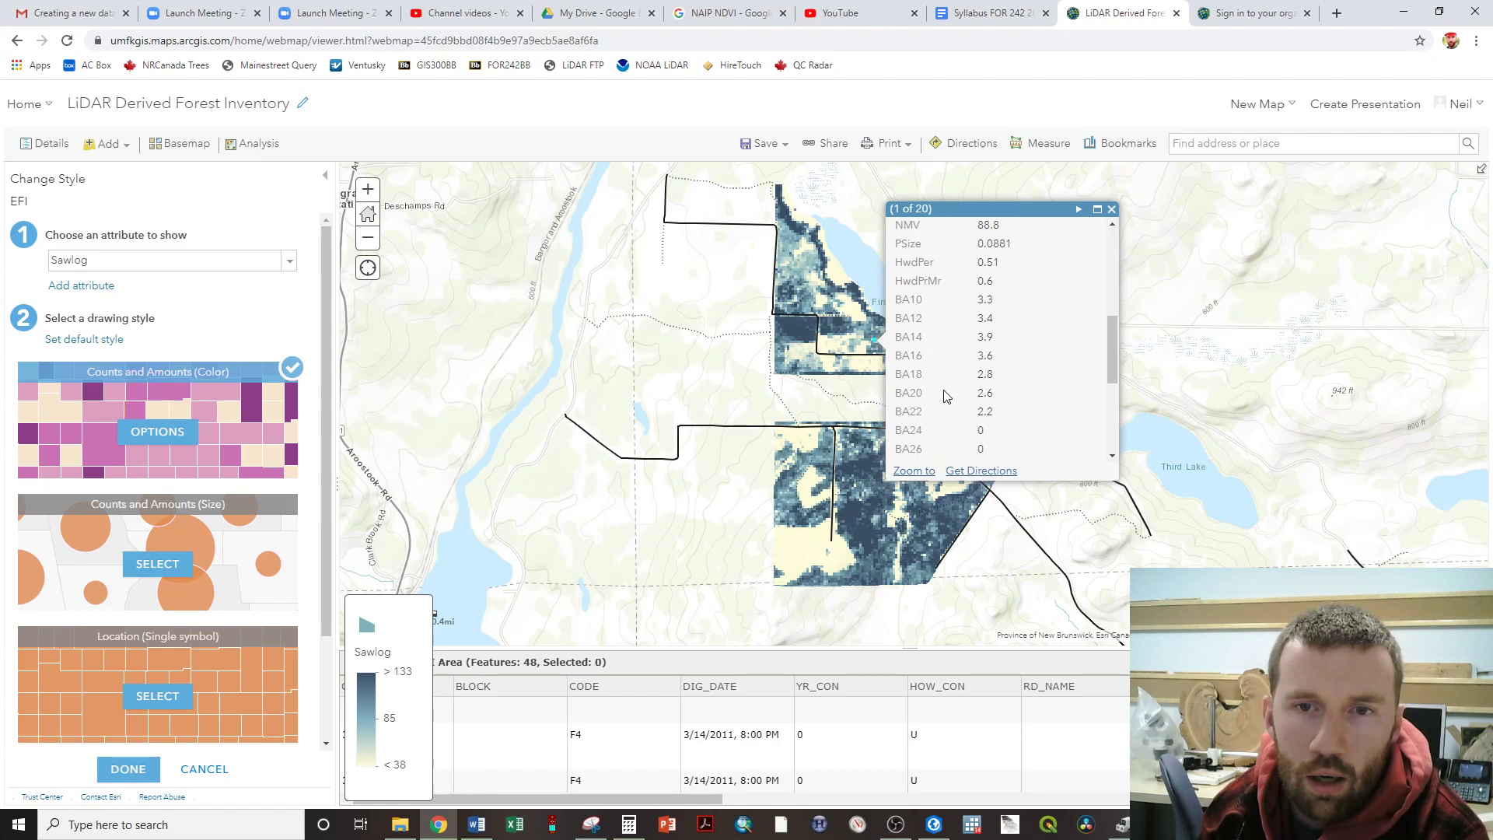
scroll(934, 397, down, 1)
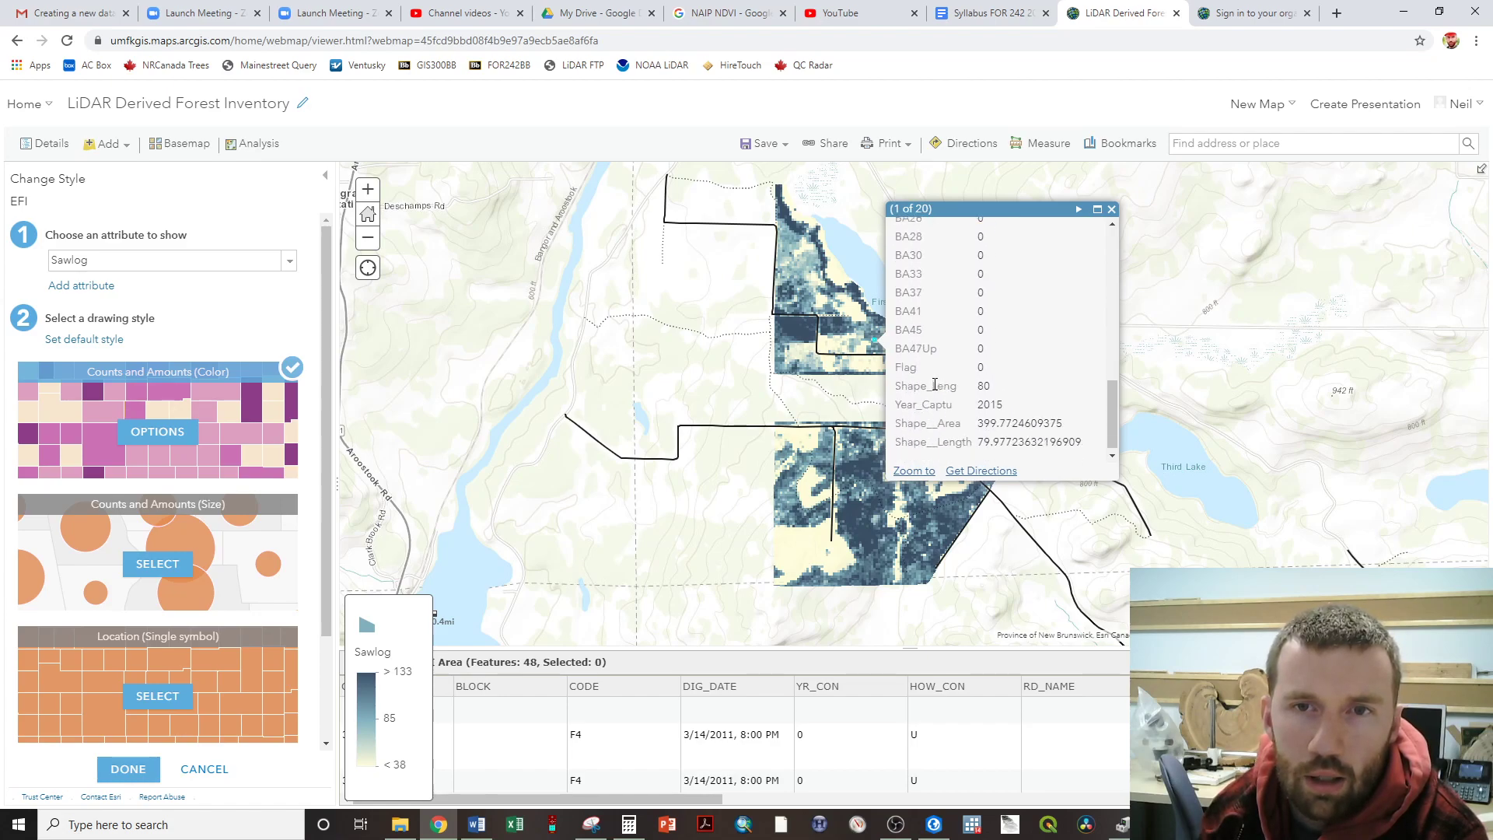
scroll(933, 373, up, 4)
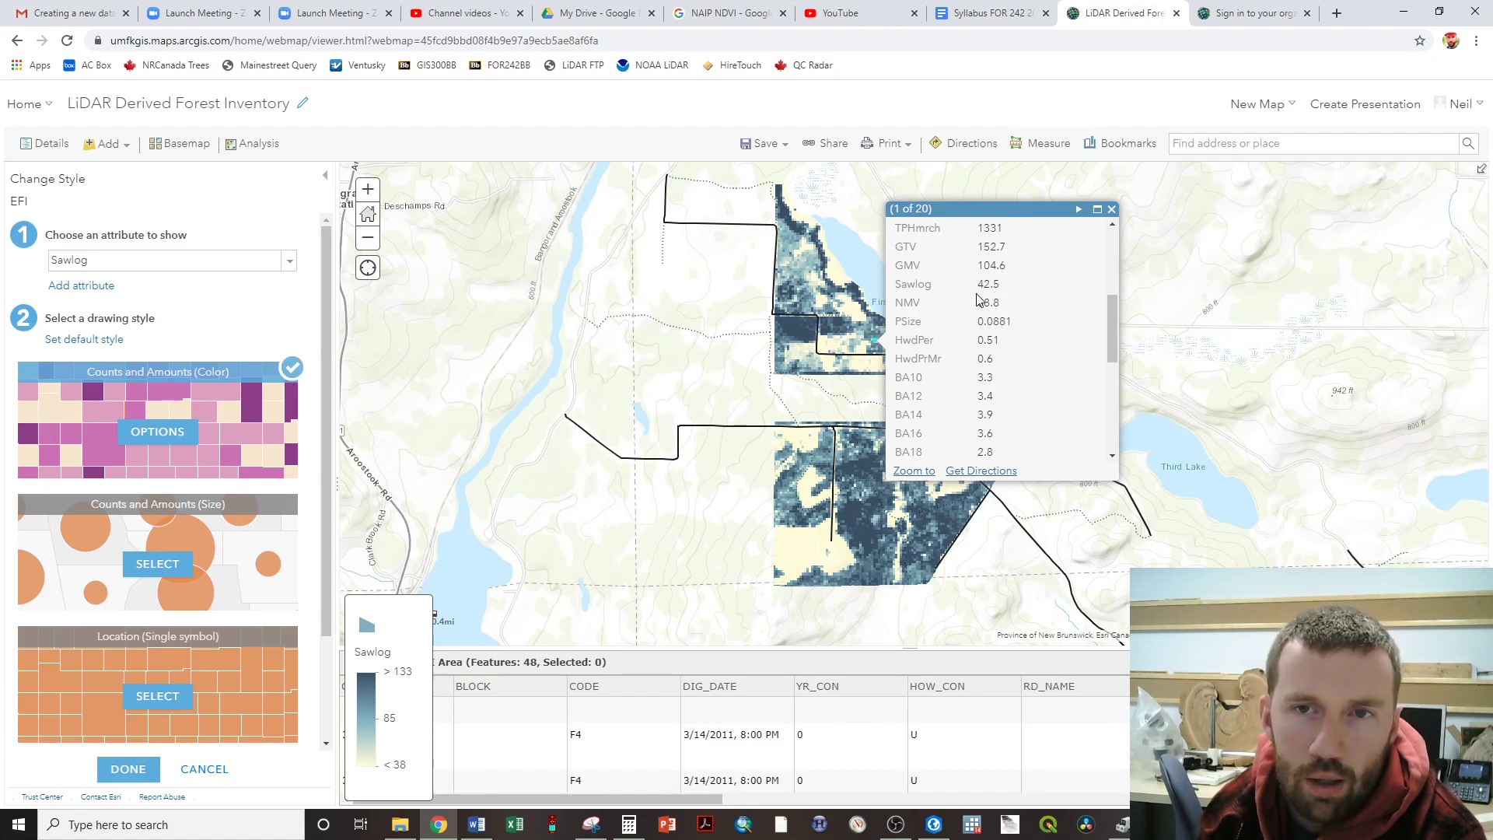
scroll(980, 319, down, 4)
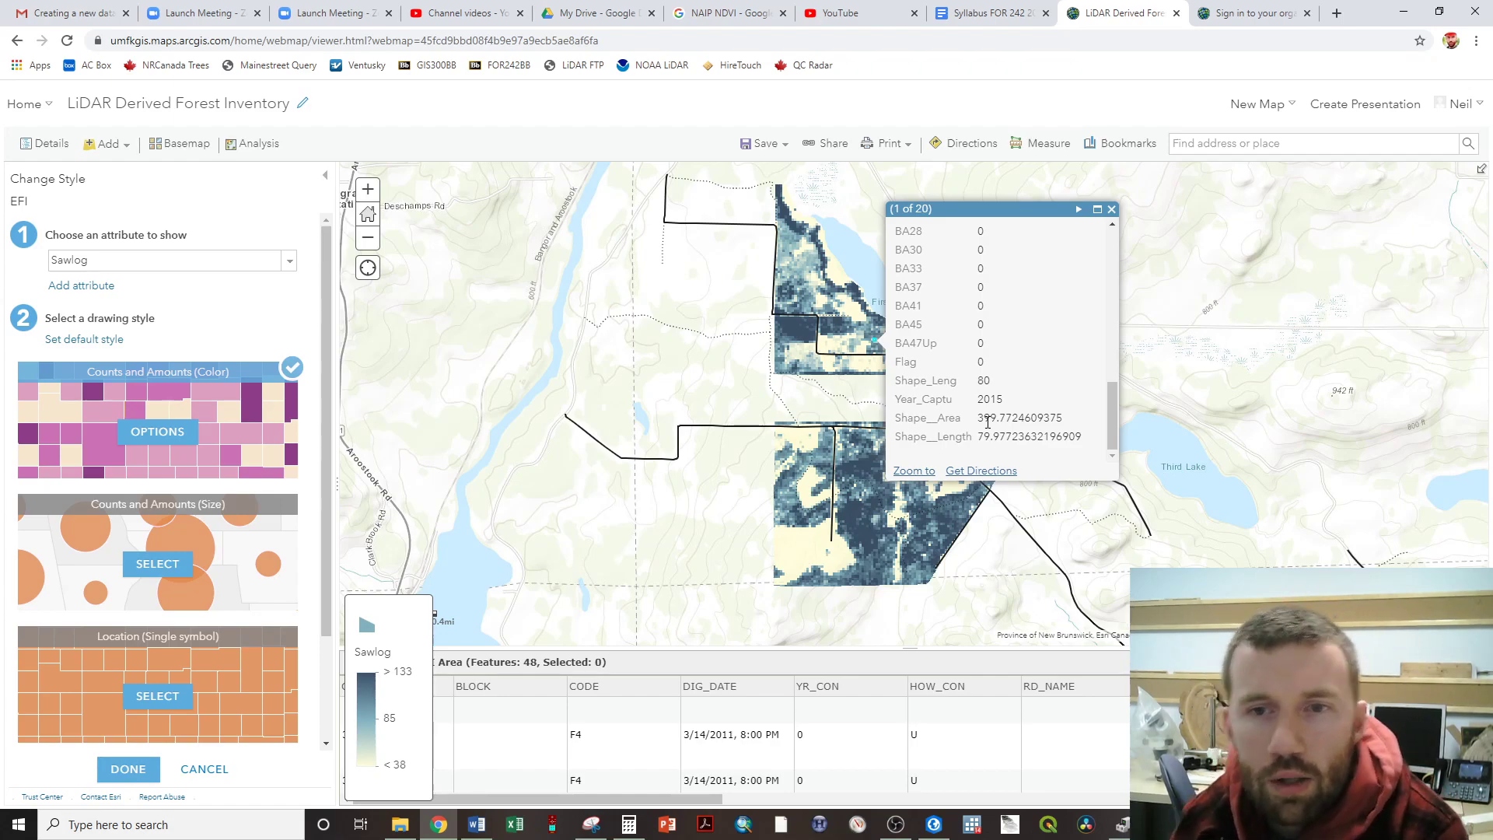
scroll(964, 319, up, 4)
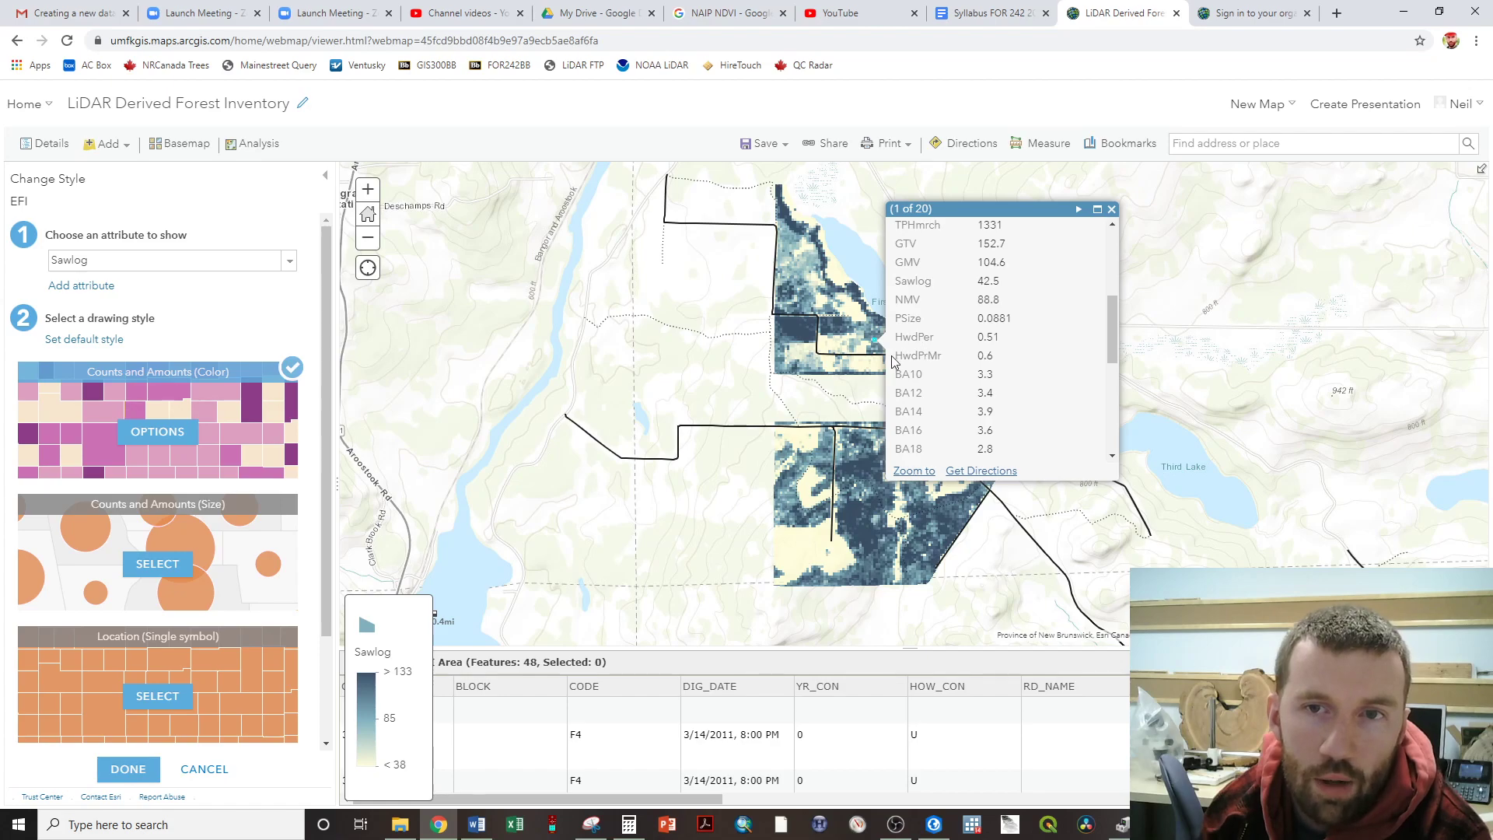
scroll(896, 362, down, 4)
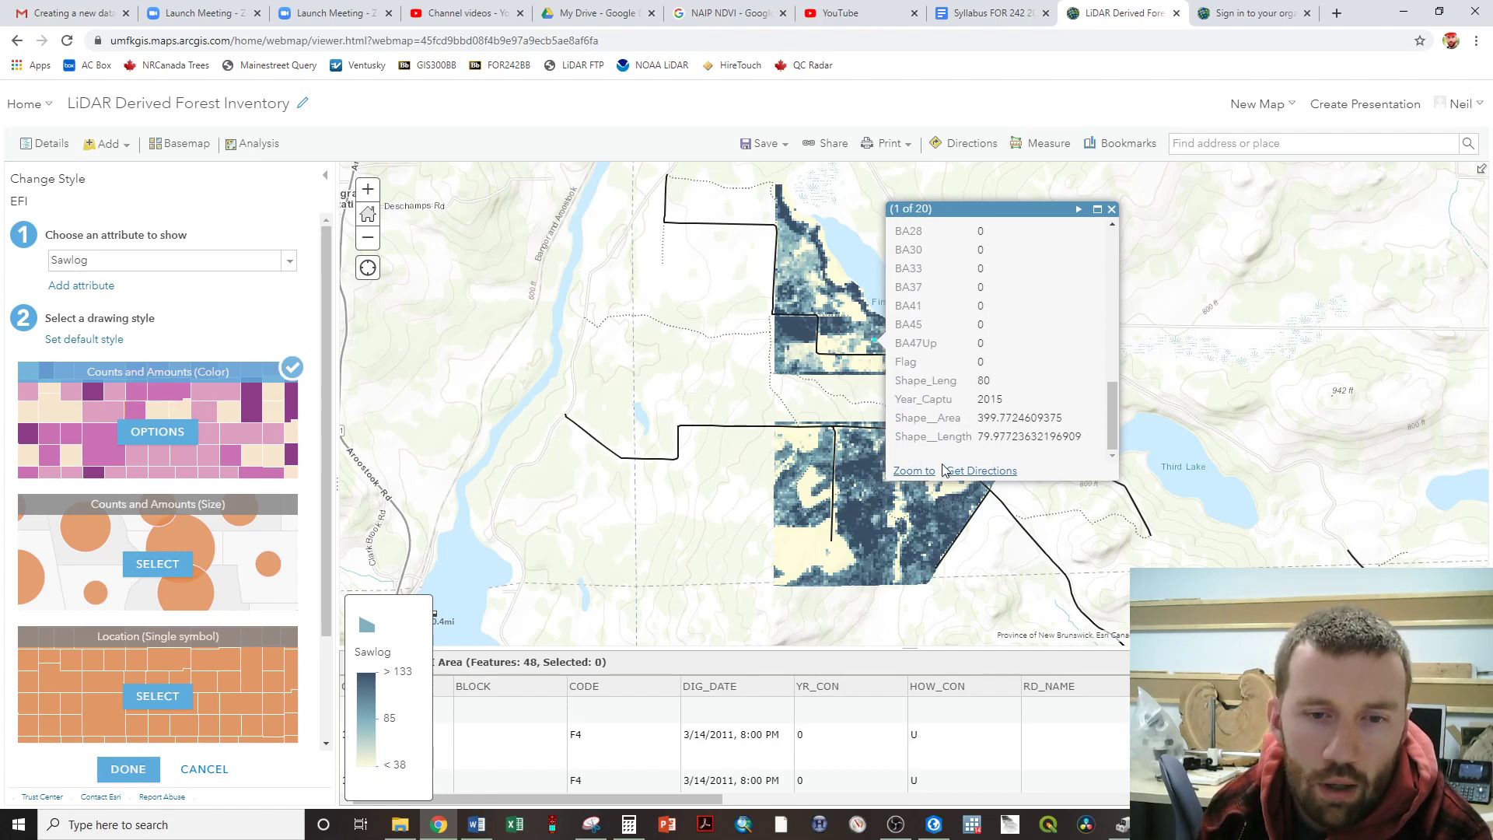
- Switch to Calculator and convert the cell's rounded Shape__Area to hectares by dividing 400 by 10,000
click(629, 826)
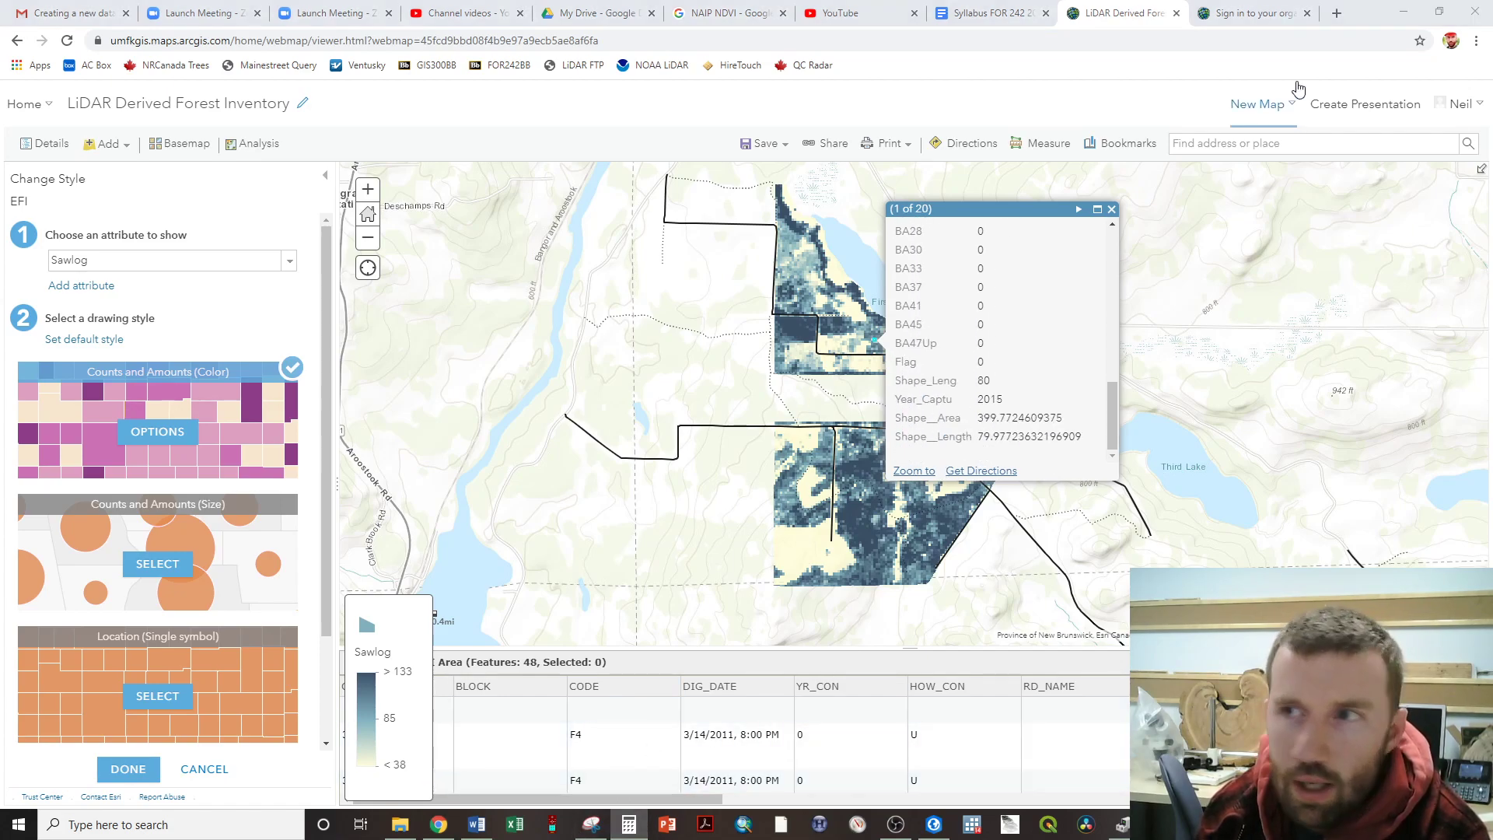
drag(1320, 25, 418, 48)
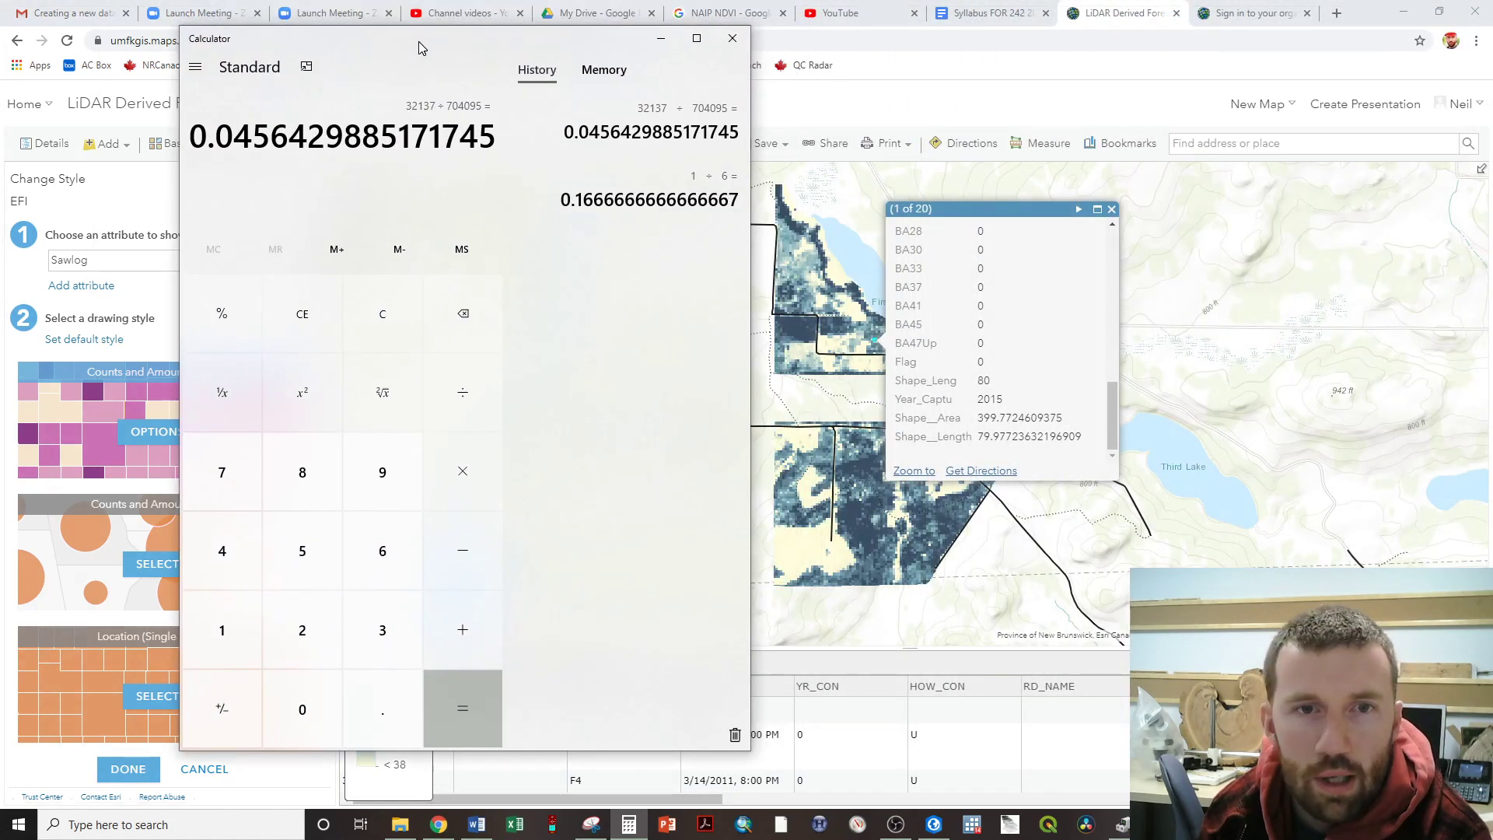
click(381, 324)
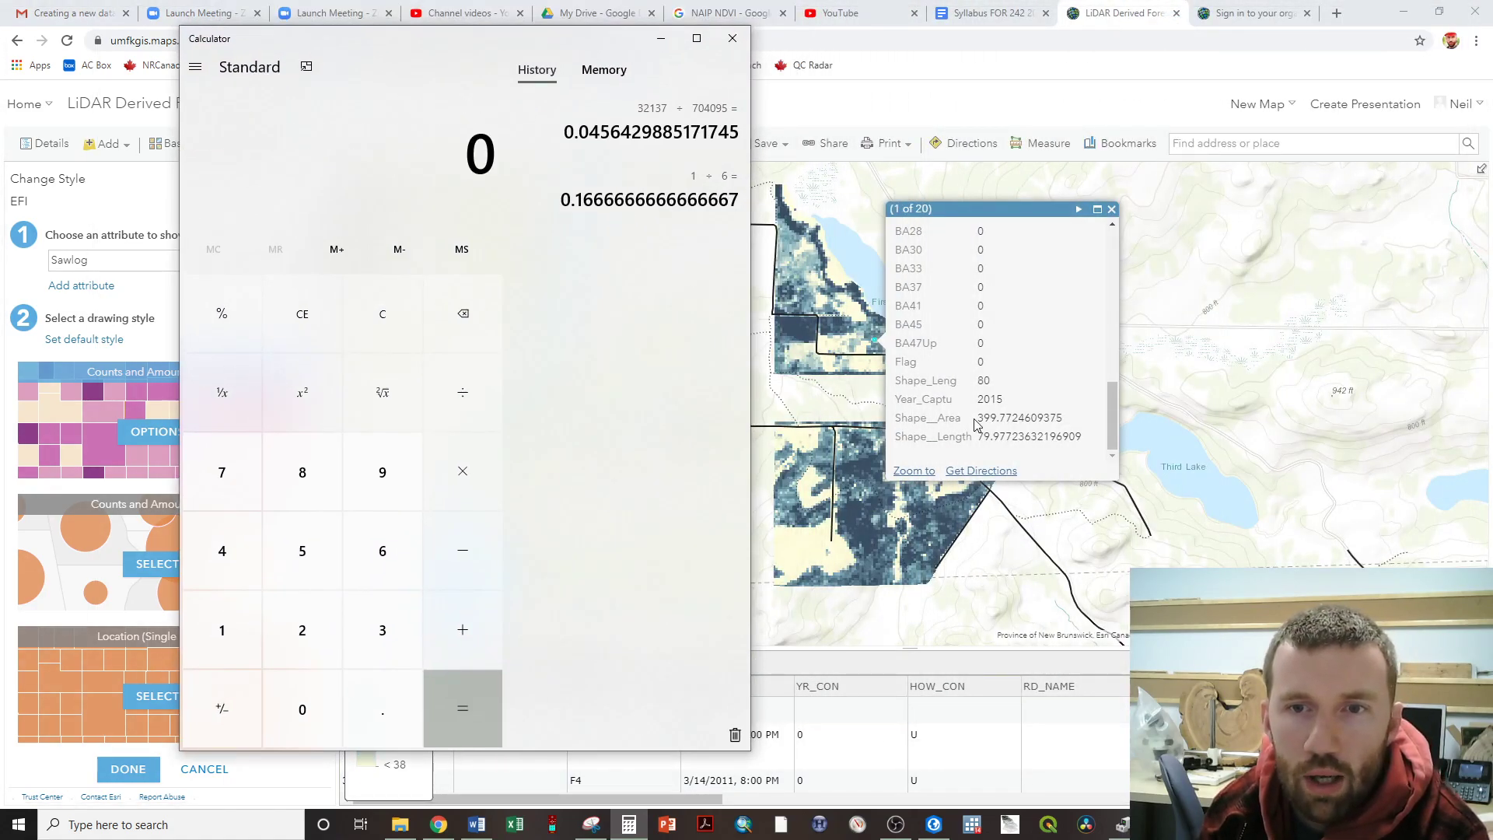
drag(1004, 418, 978, 418)
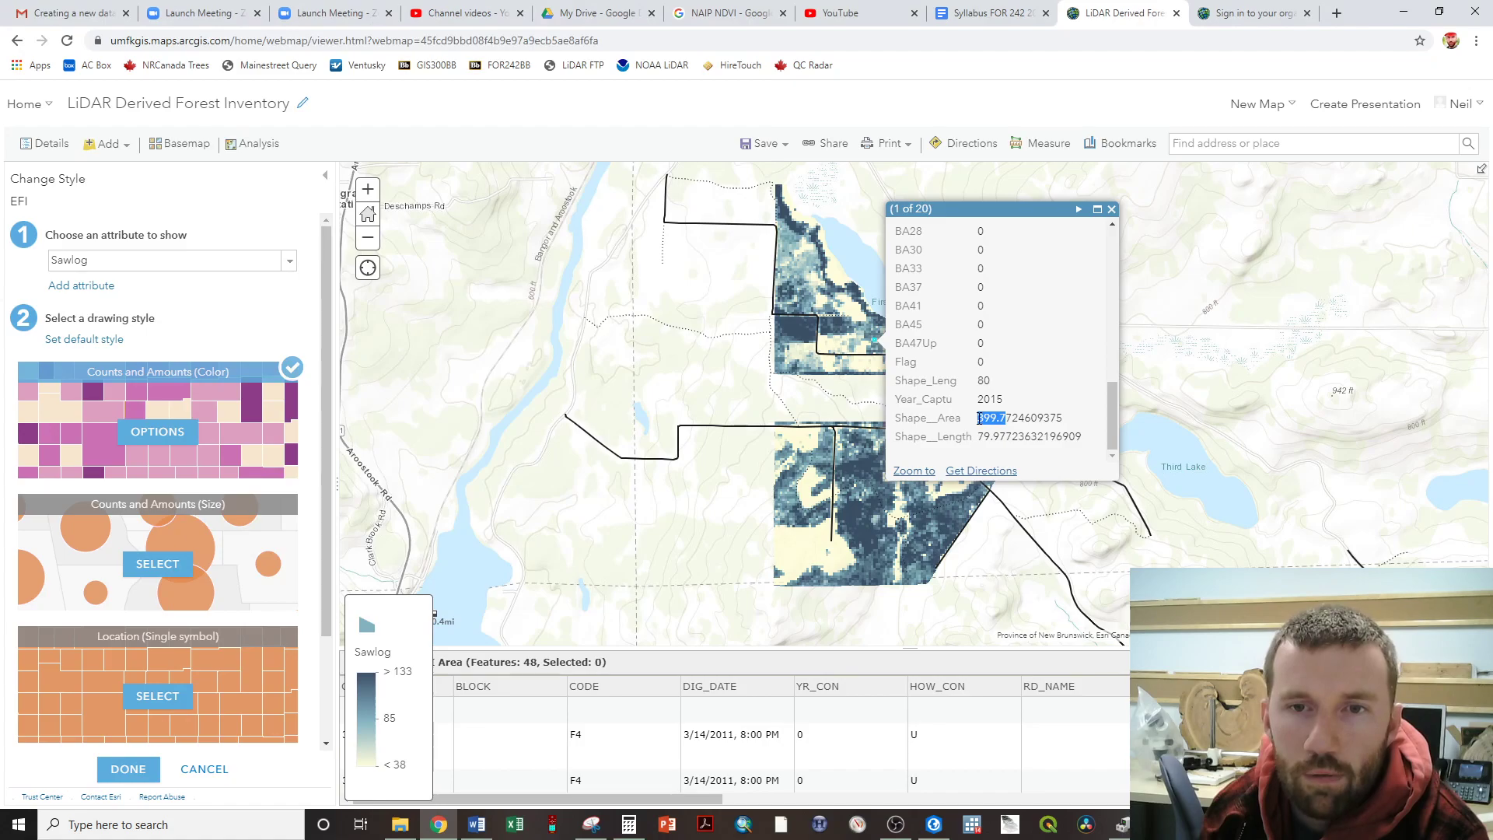
click(636, 830)
click(246, 576)
click(315, 706)
click(315, 706)
click(467, 395)
click(221, 623)
click(290, 692)
click(290, 692)
click(289, 692)
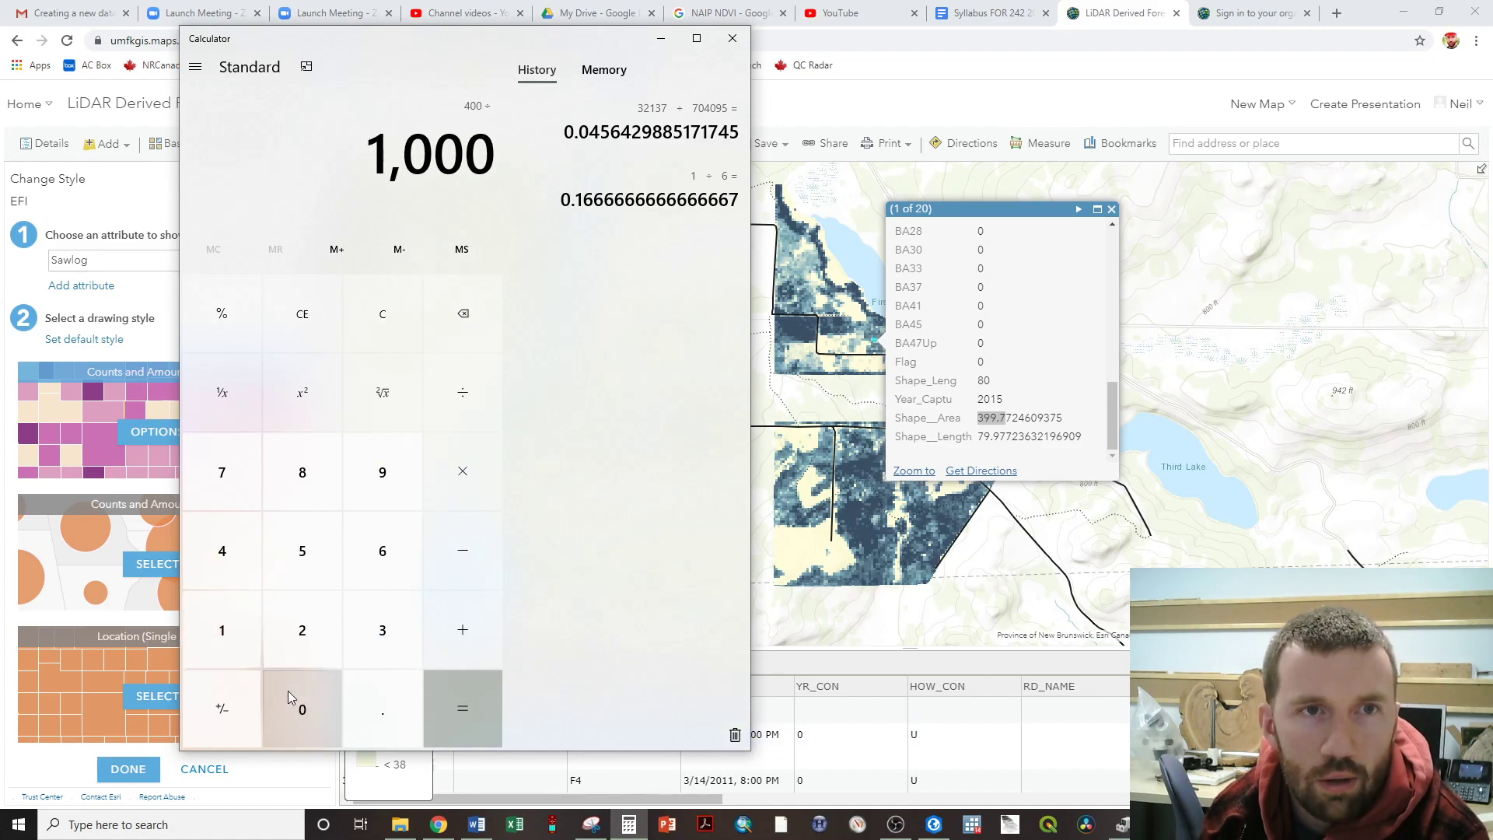
click(290, 692)
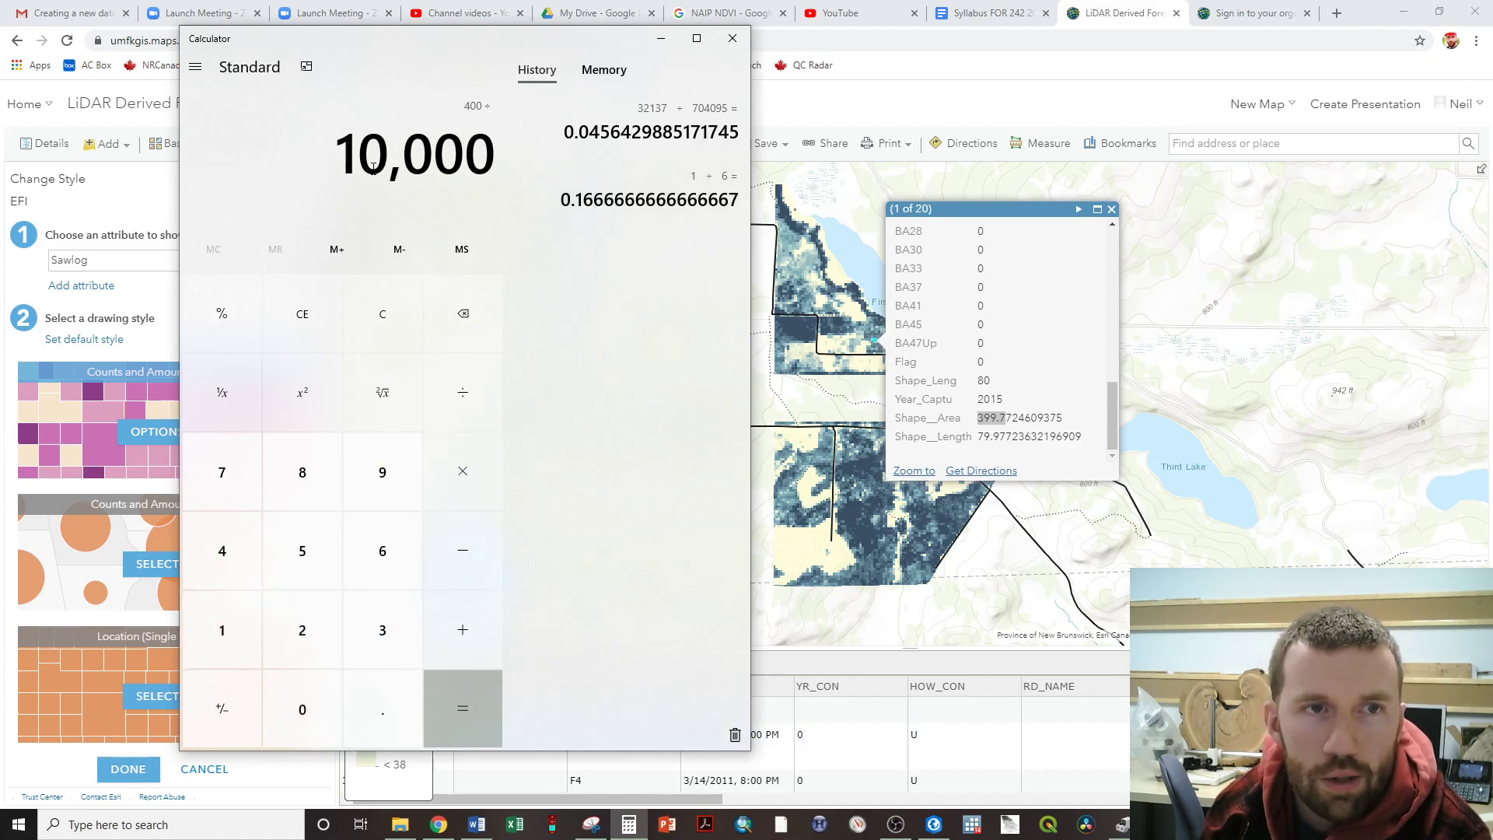
click(469, 697)
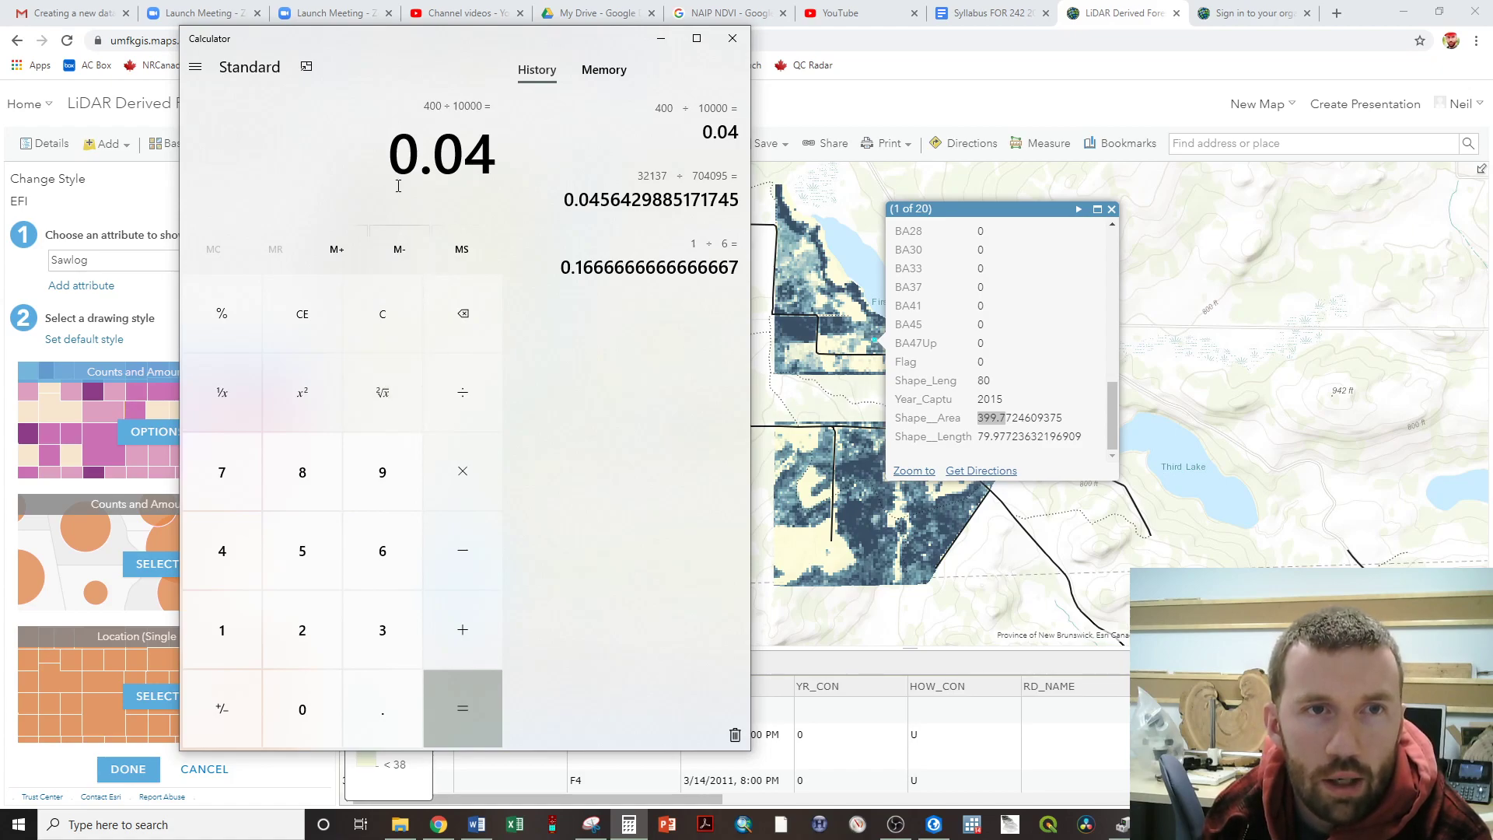
- Multiply the cell's area in hectares by its Sawlog value of 42.5 to get the sawlog volume per cell
click(462, 476)
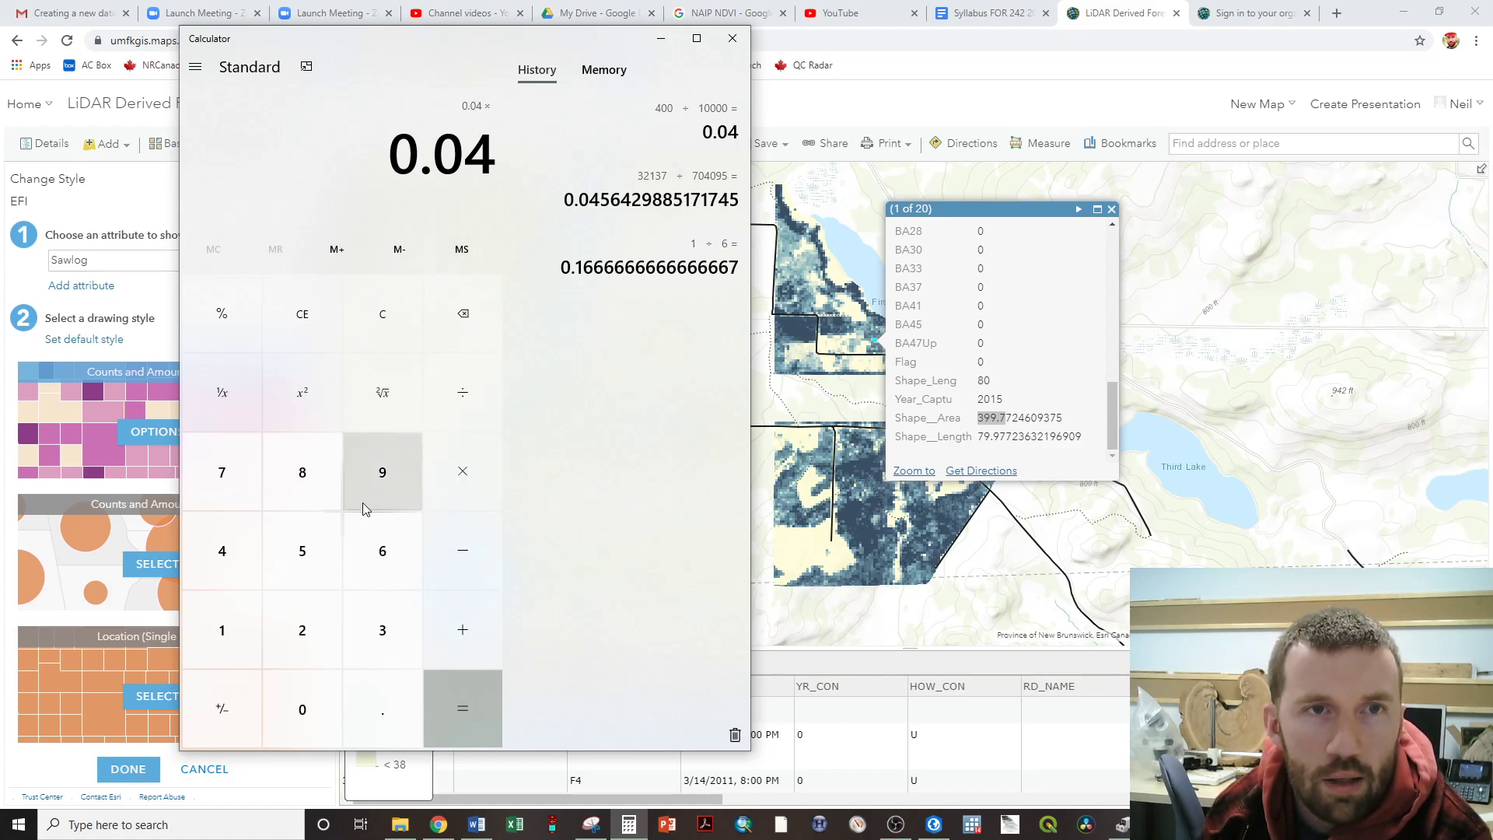
click(255, 557)
scroll(1073, 367, up, 5)
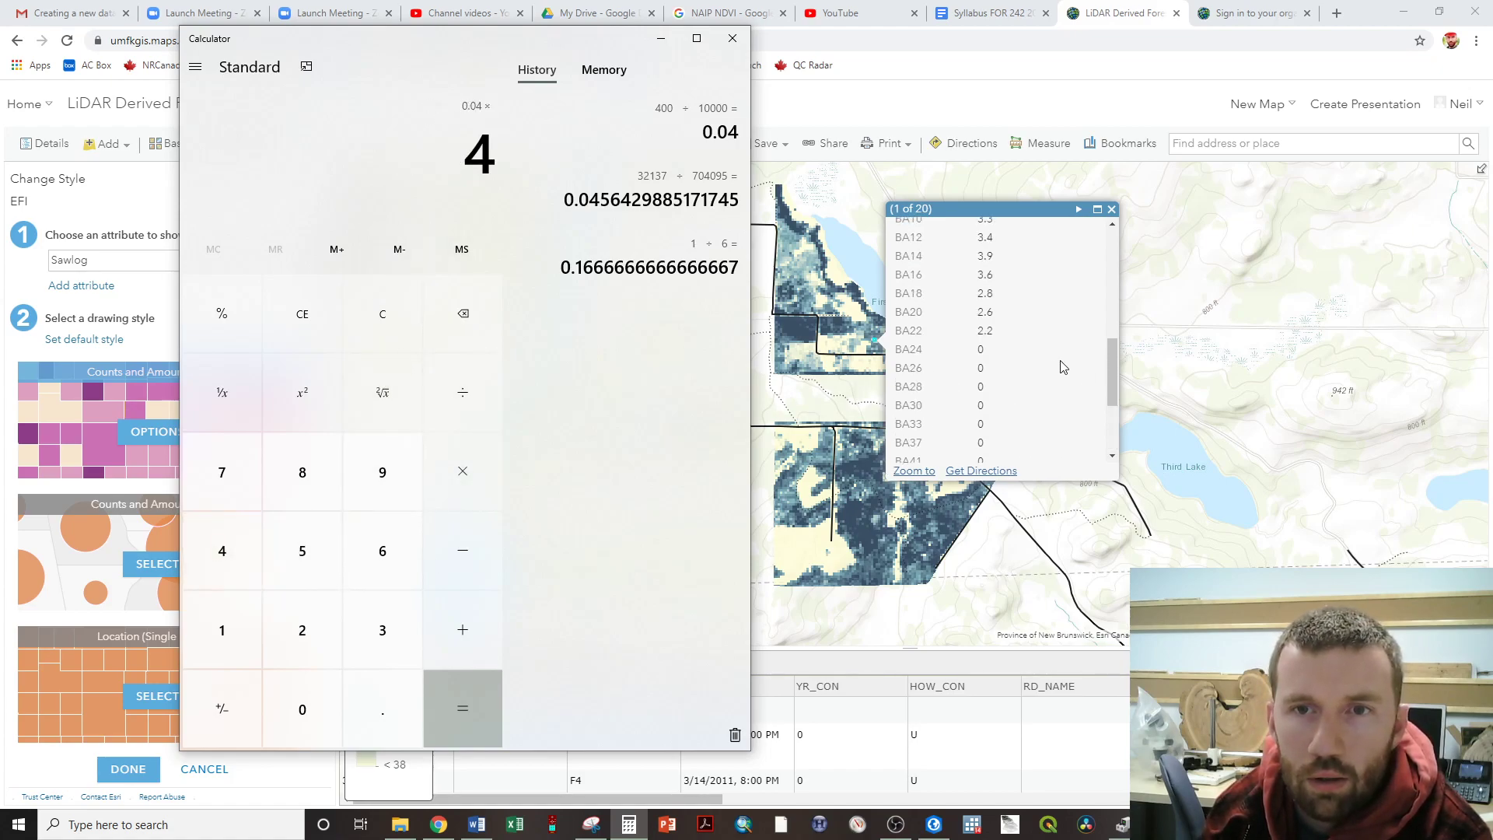
click(334, 644)
click(366, 691)
click(315, 576)
click(474, 702)
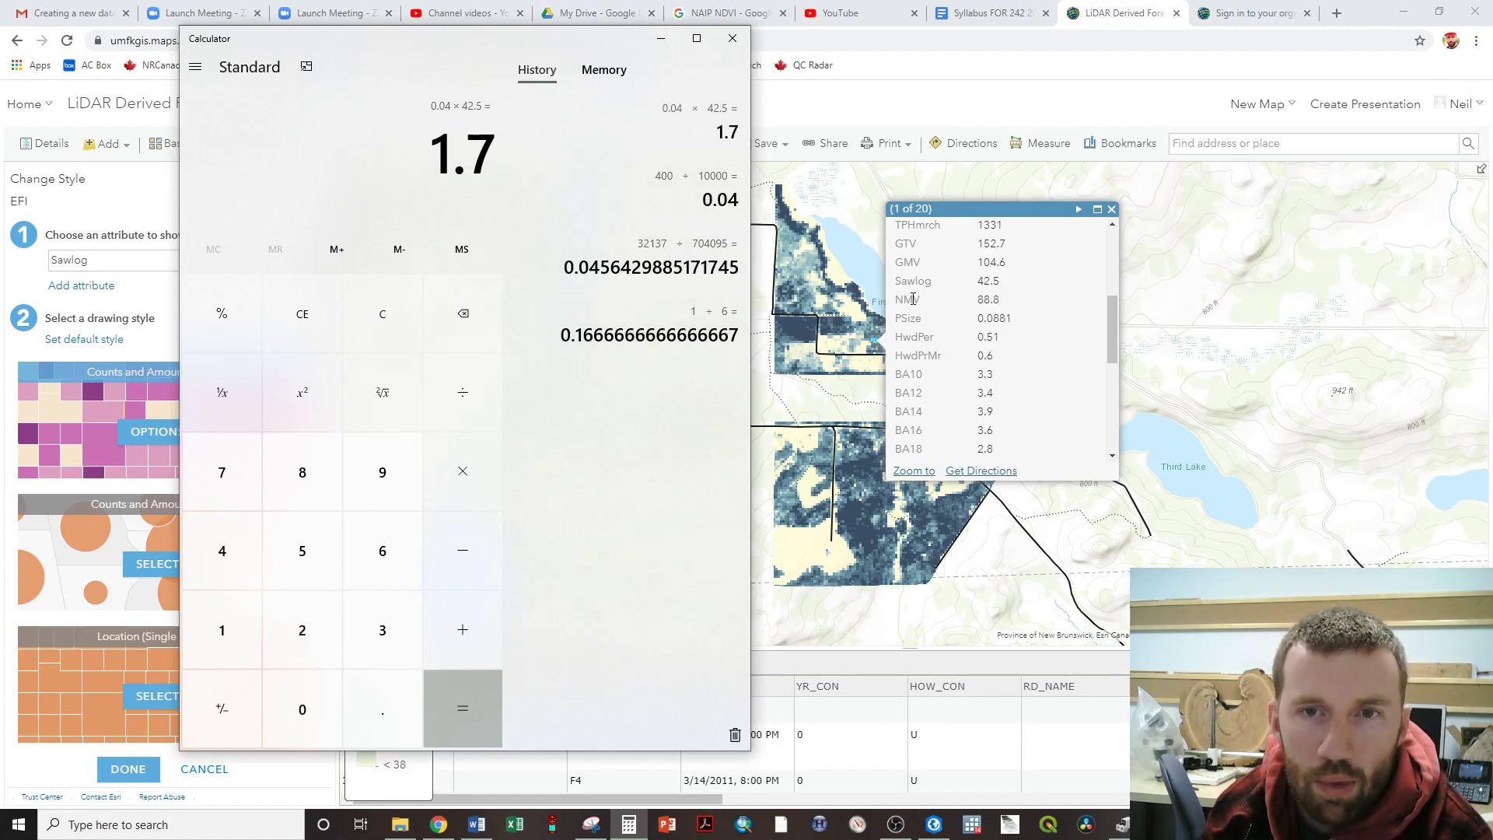
- Compare the cell's Sawlog and Shape__Area values with the calculated volume, and close Calculator and the cell's pop-up
scroll(986, 319, up, 1)
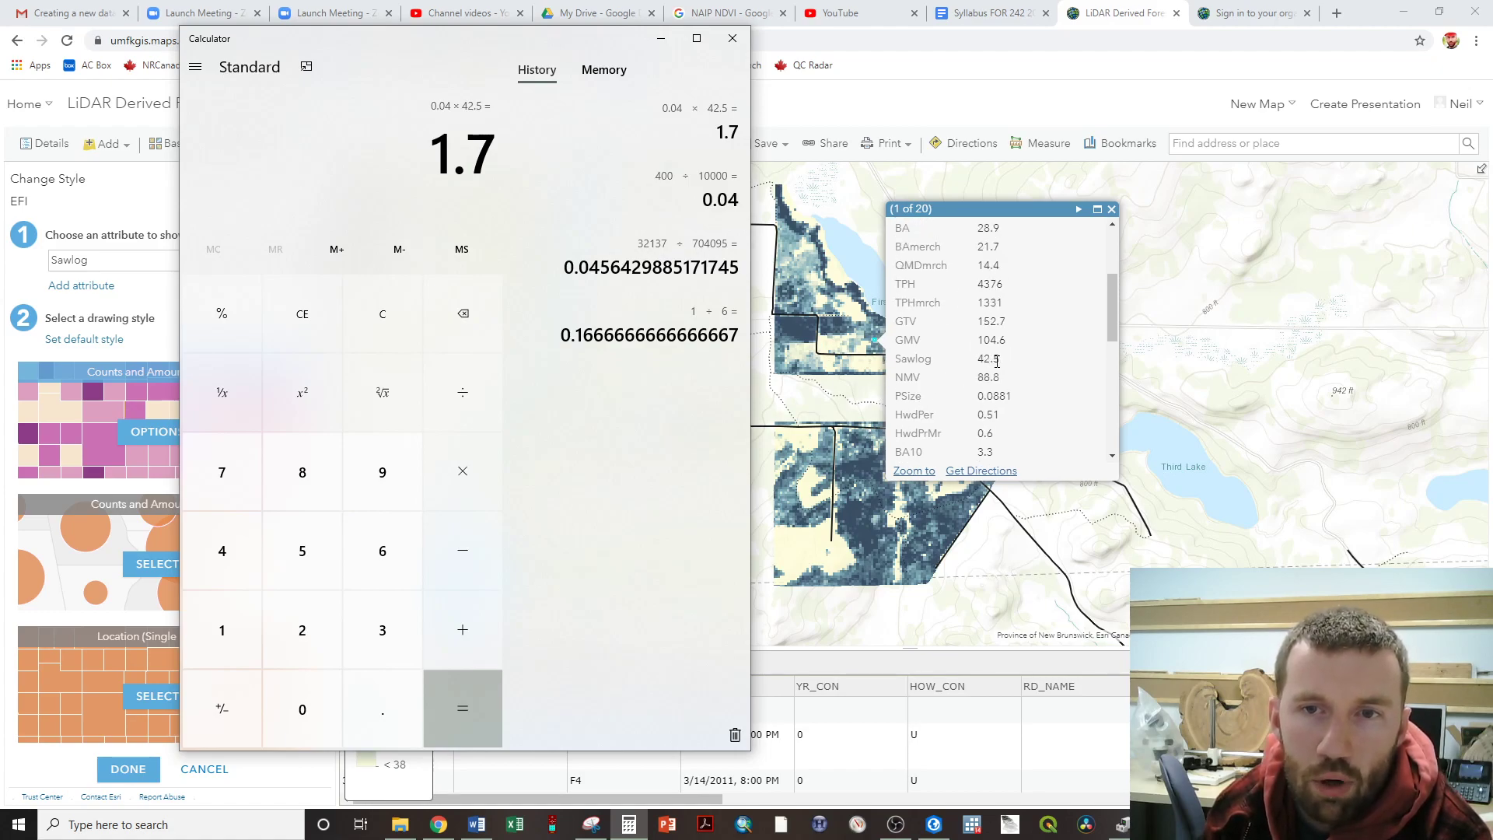
scroll(988, 373, down, 5)
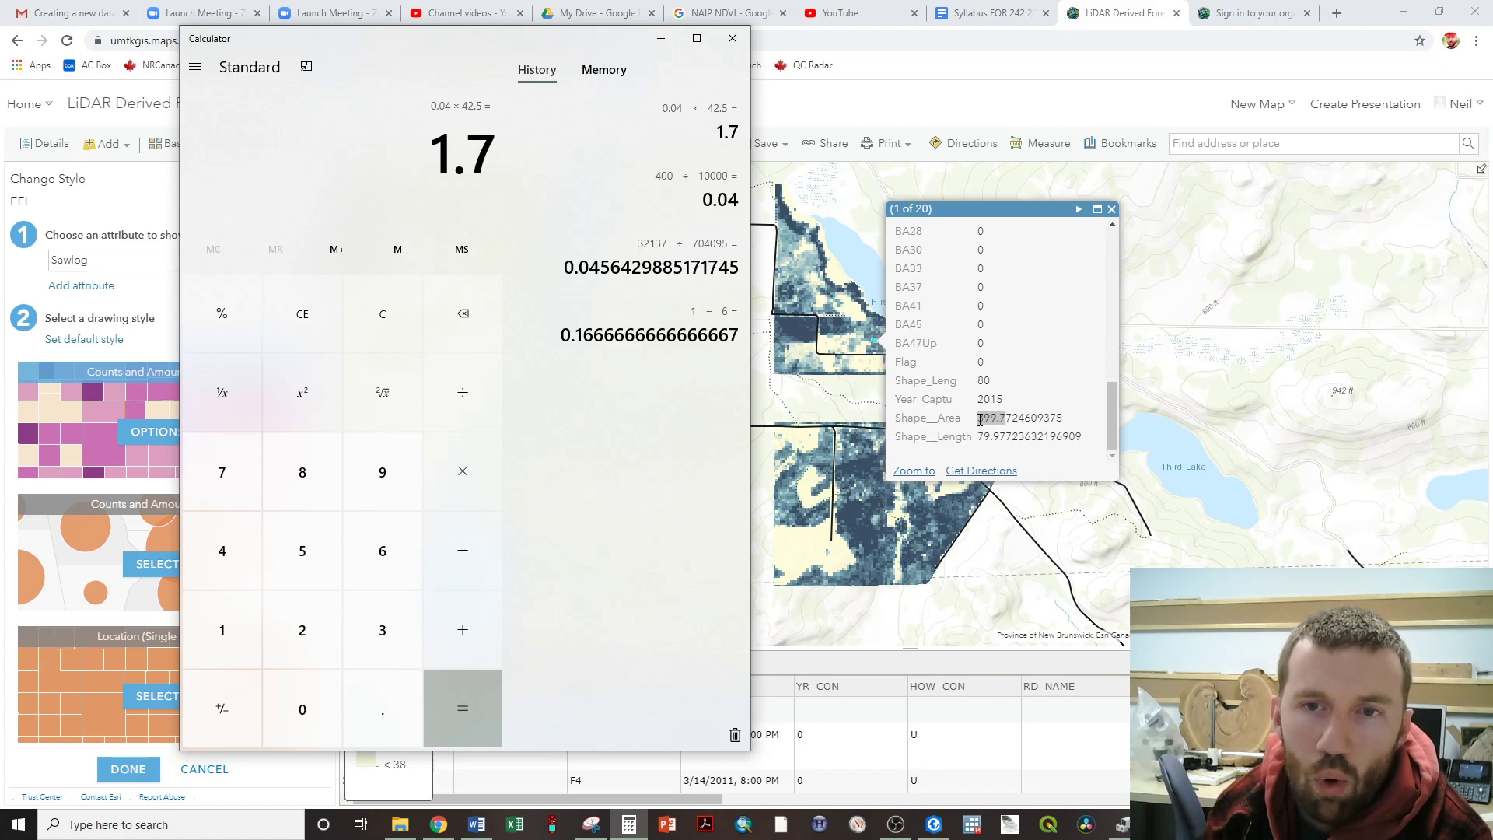
scroll(990, 414, up, 5)
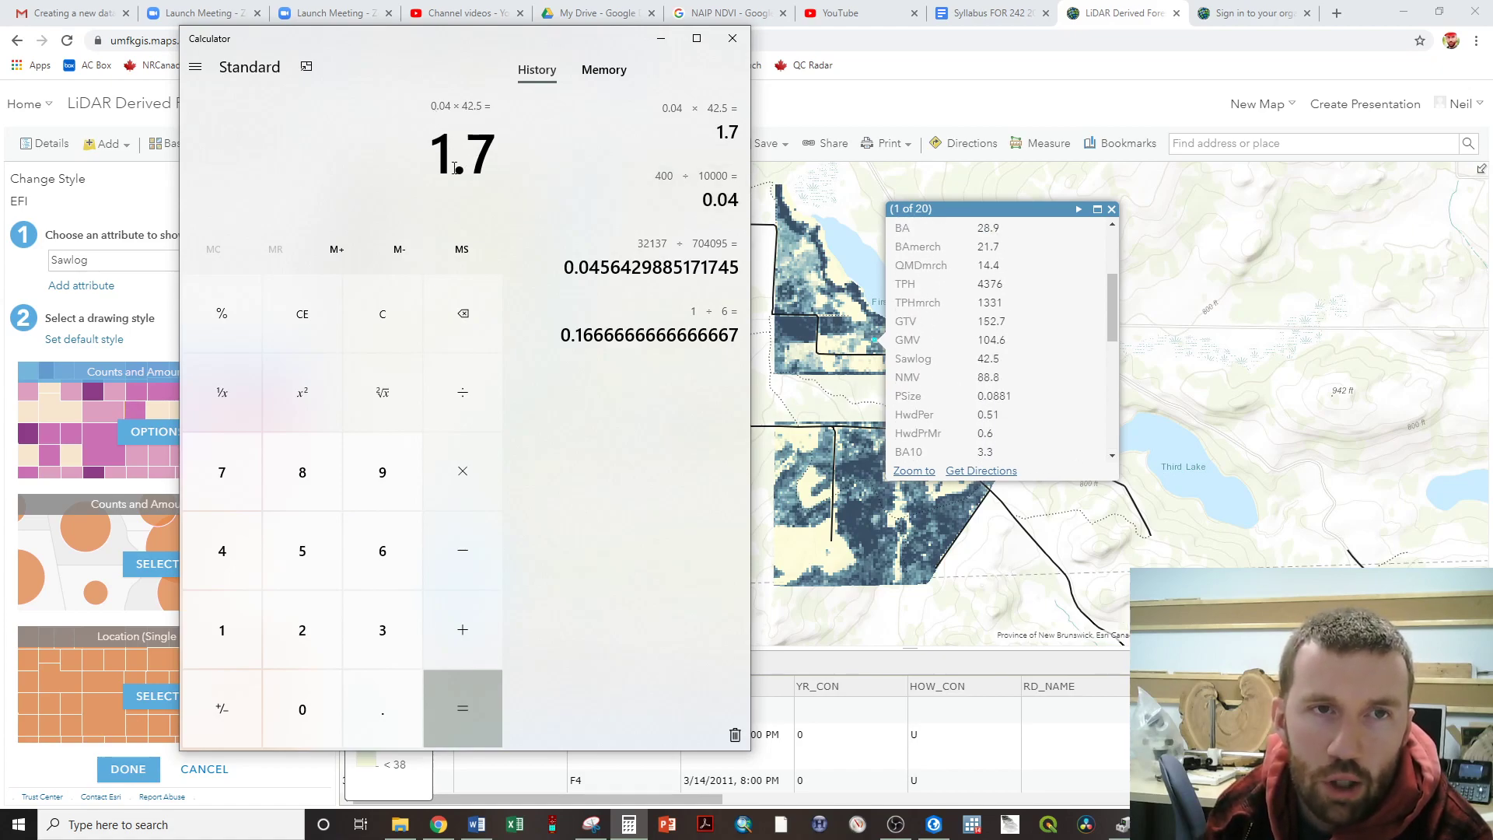
click(731, 38)
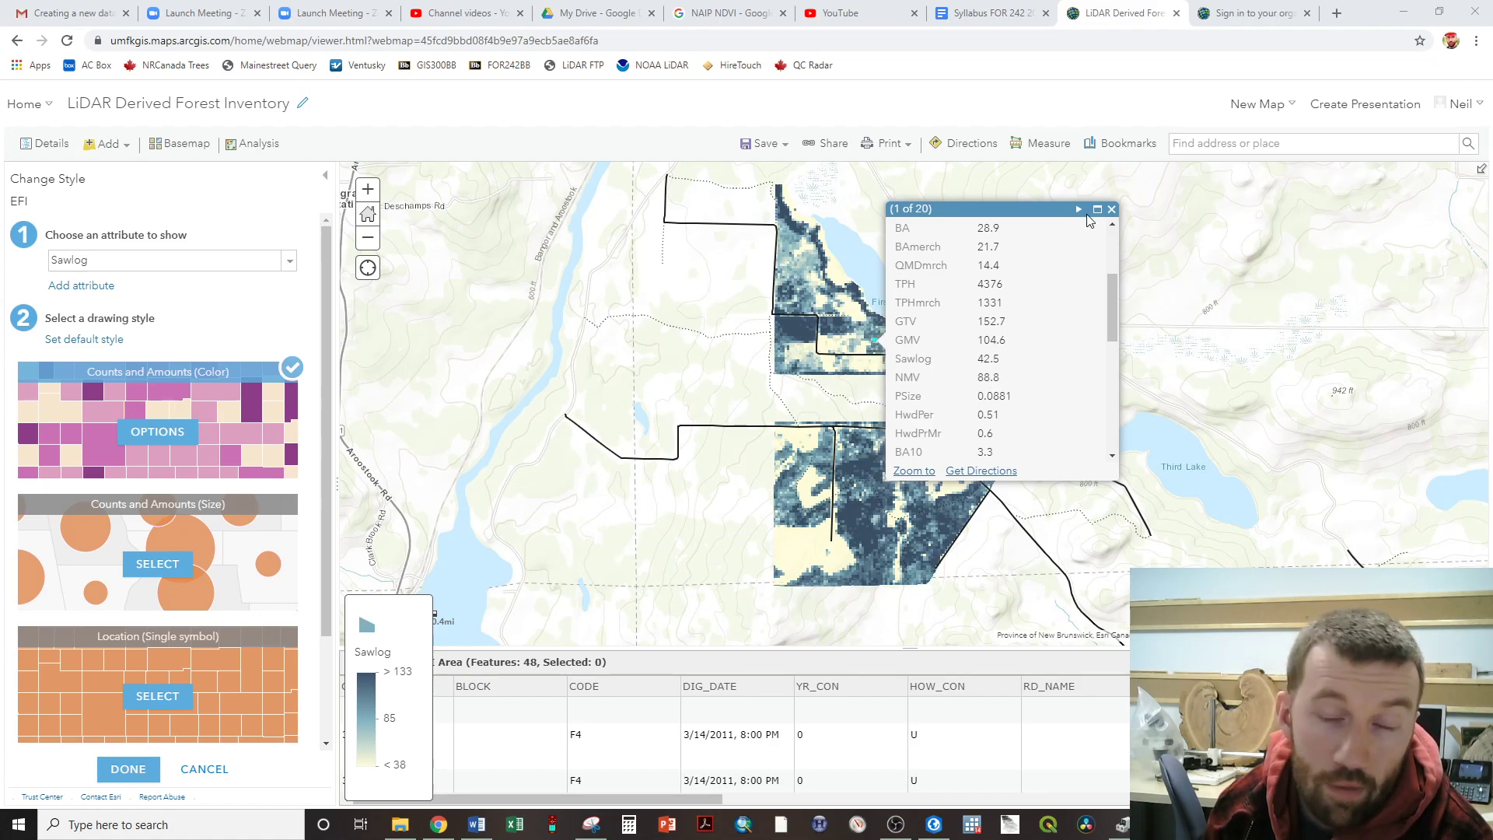
click(1112, 211)
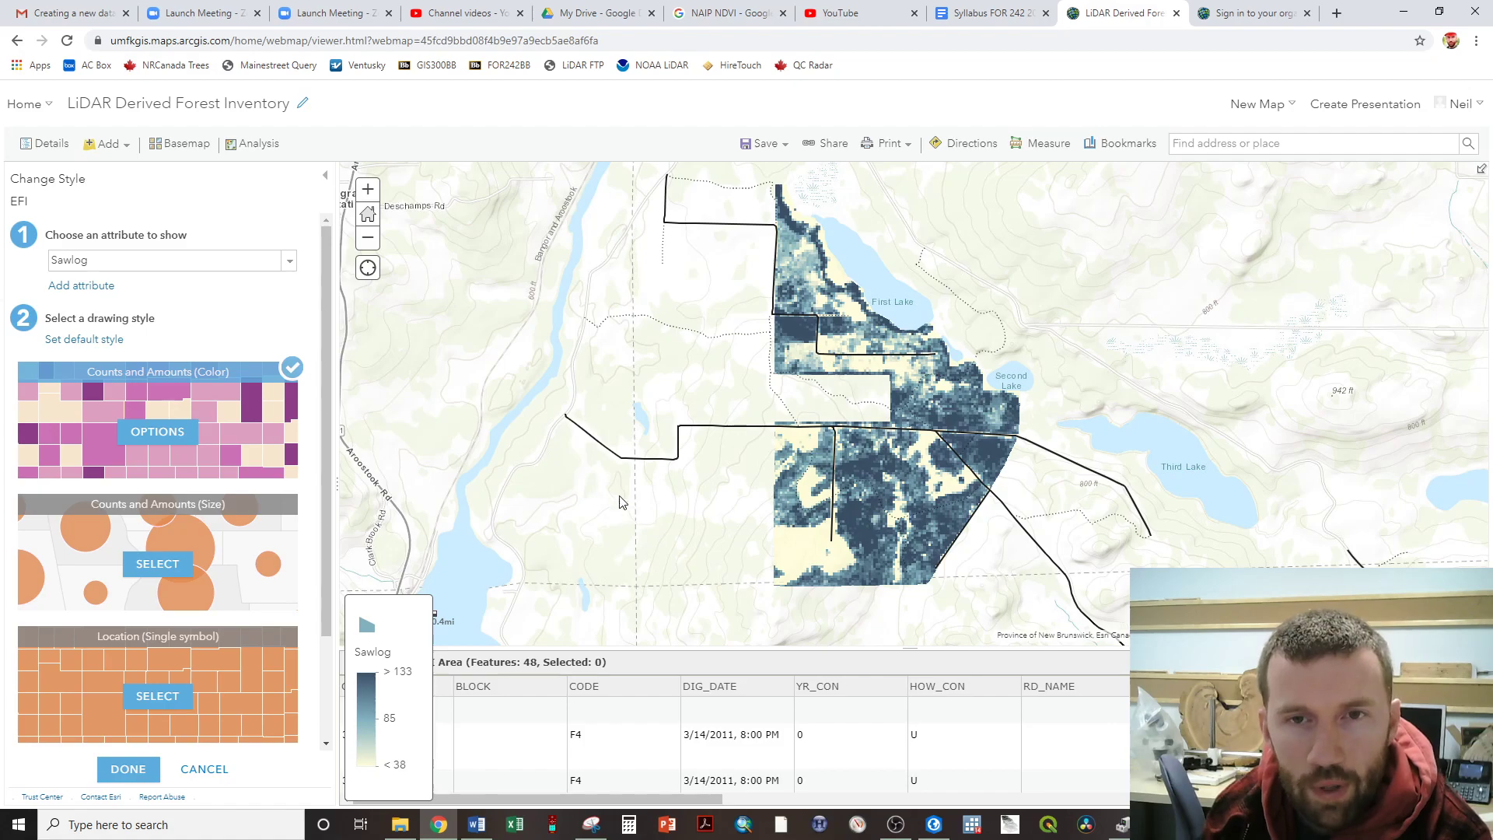
- Open the EFI layer's Sawlog color style options, turn on data classification and reduce it to 2 classes
click(198, 428)
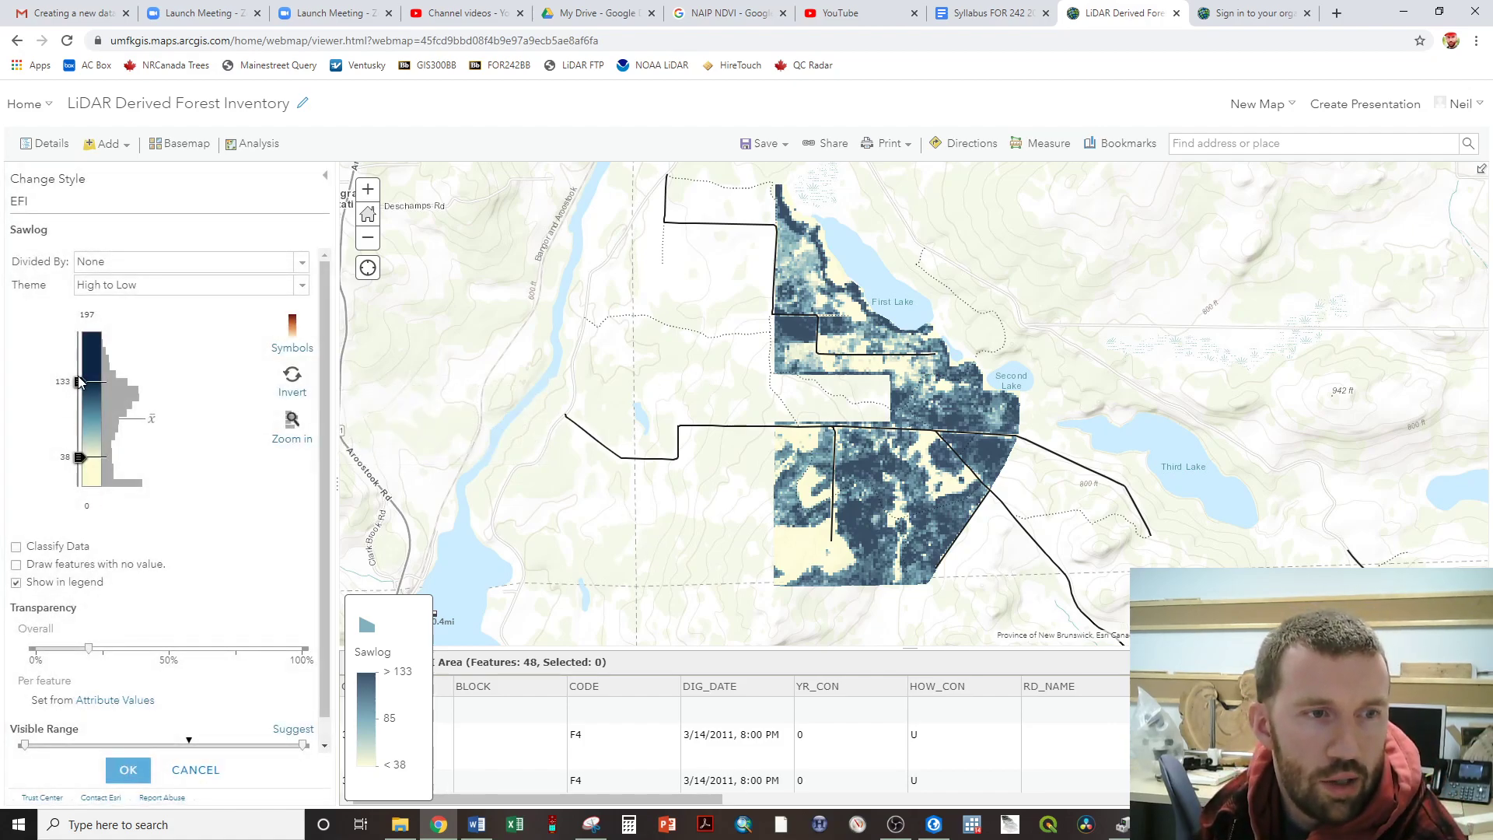
scroll(823, 462, up, 2)
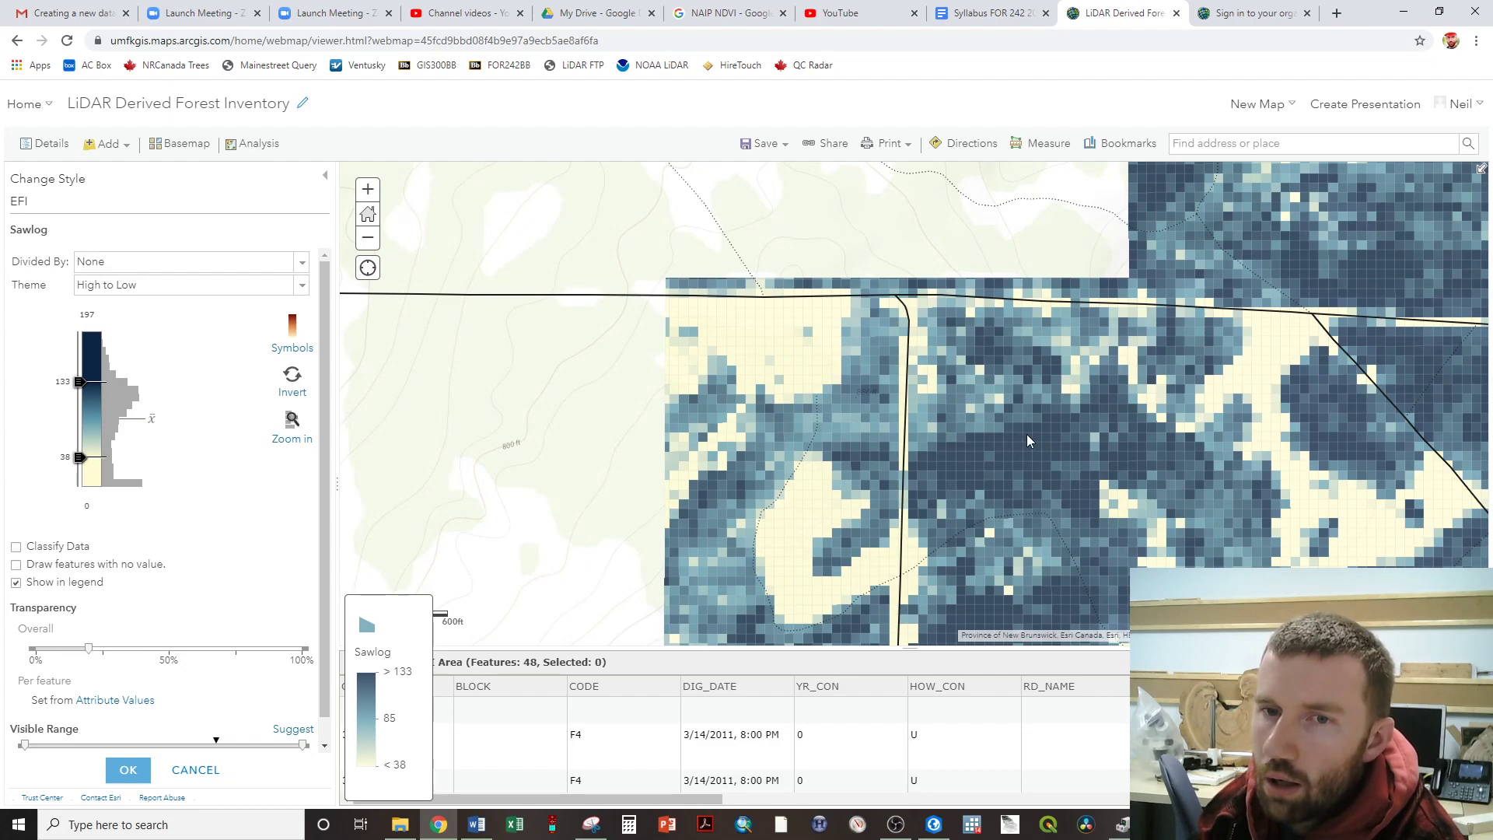
click(16, 548)
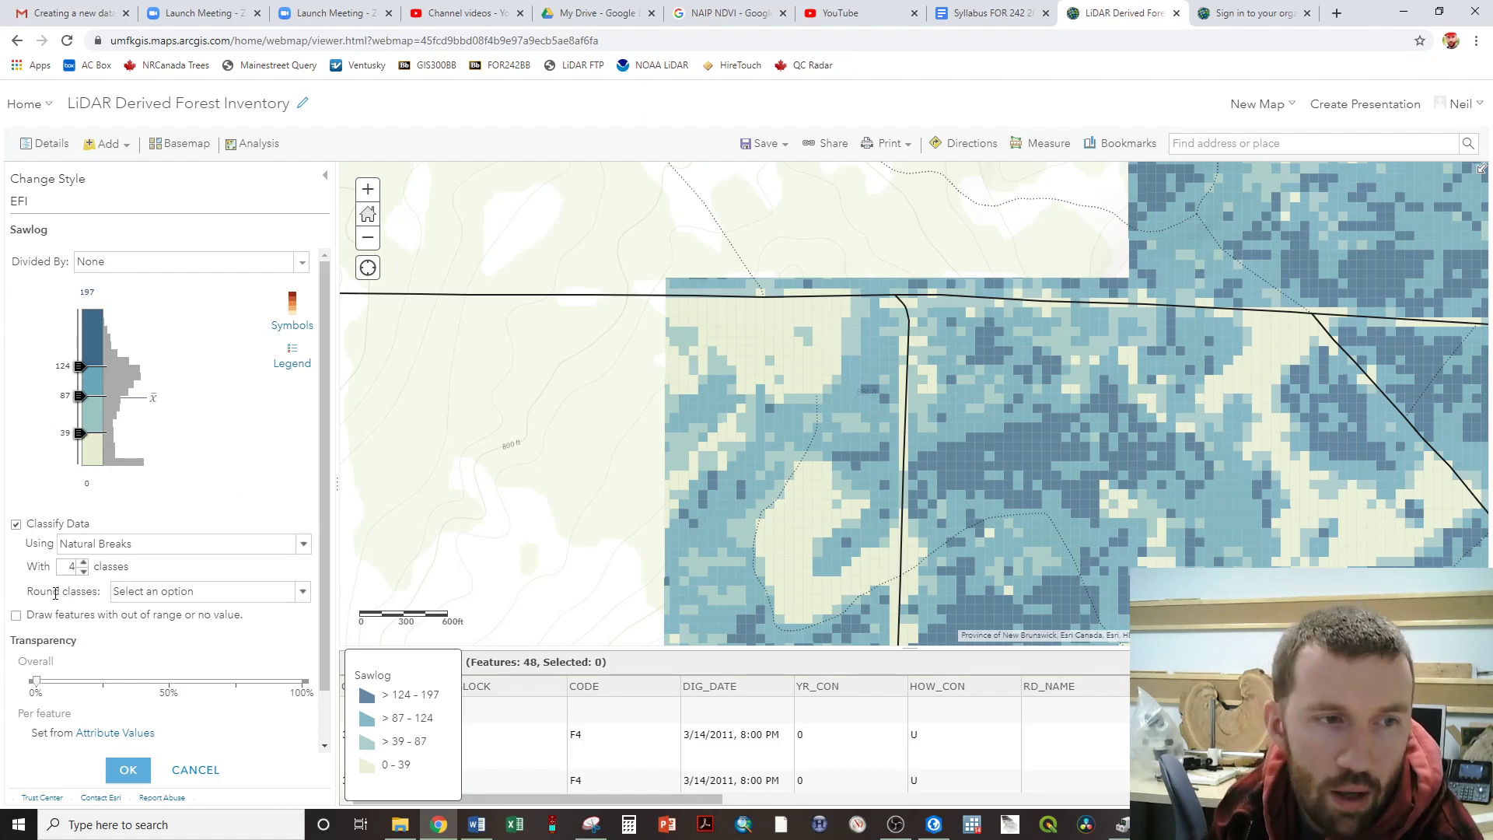
click(84, 573)
click(84, 573)
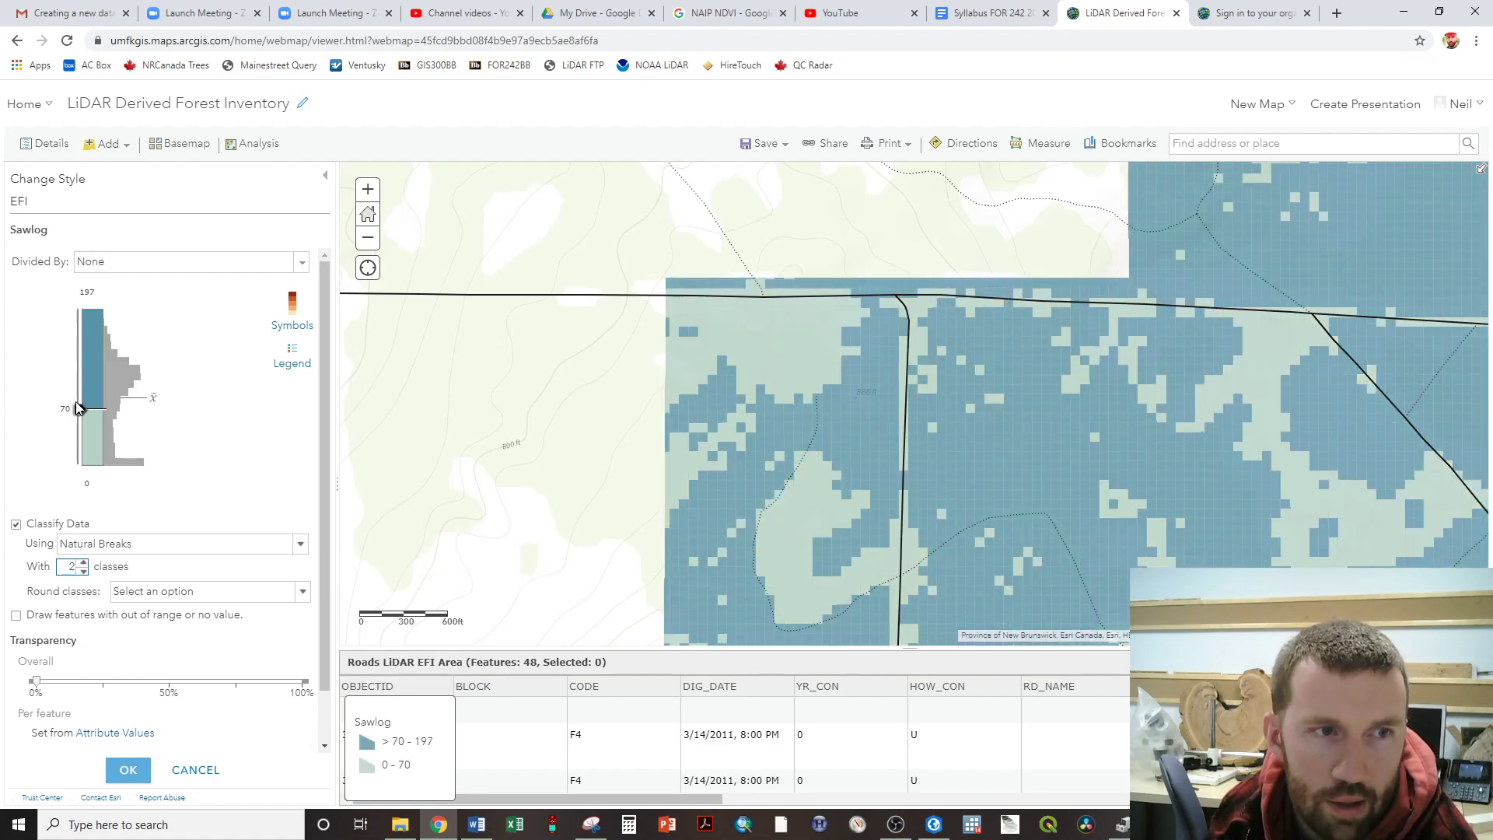
- Set the manual break between the two Sawlog classes to 100 and check the result across the EFI area
drag(80, 410, 84, 368)
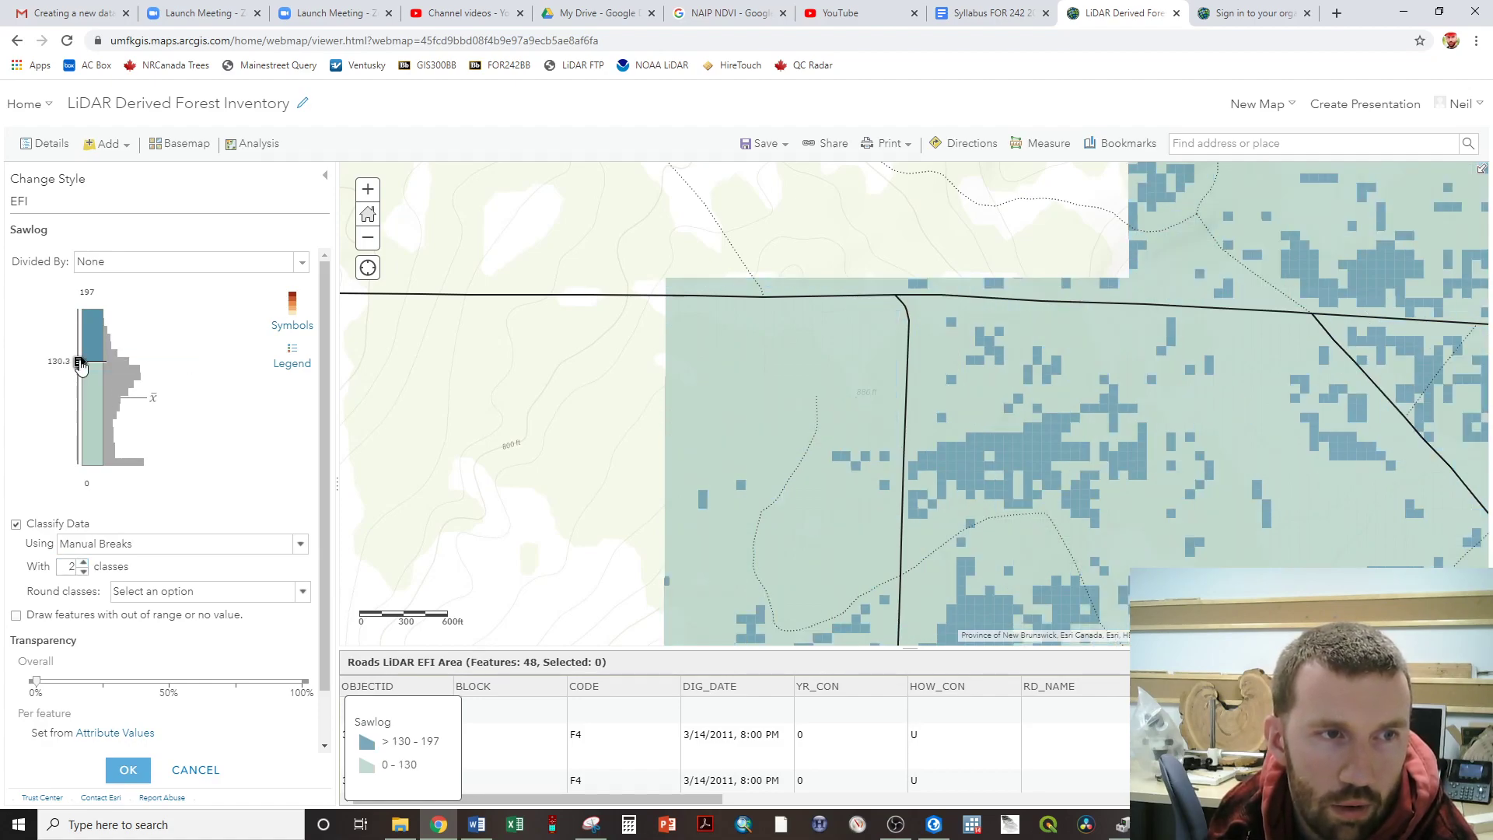
click(59, 361)
text(100)
key(Return)
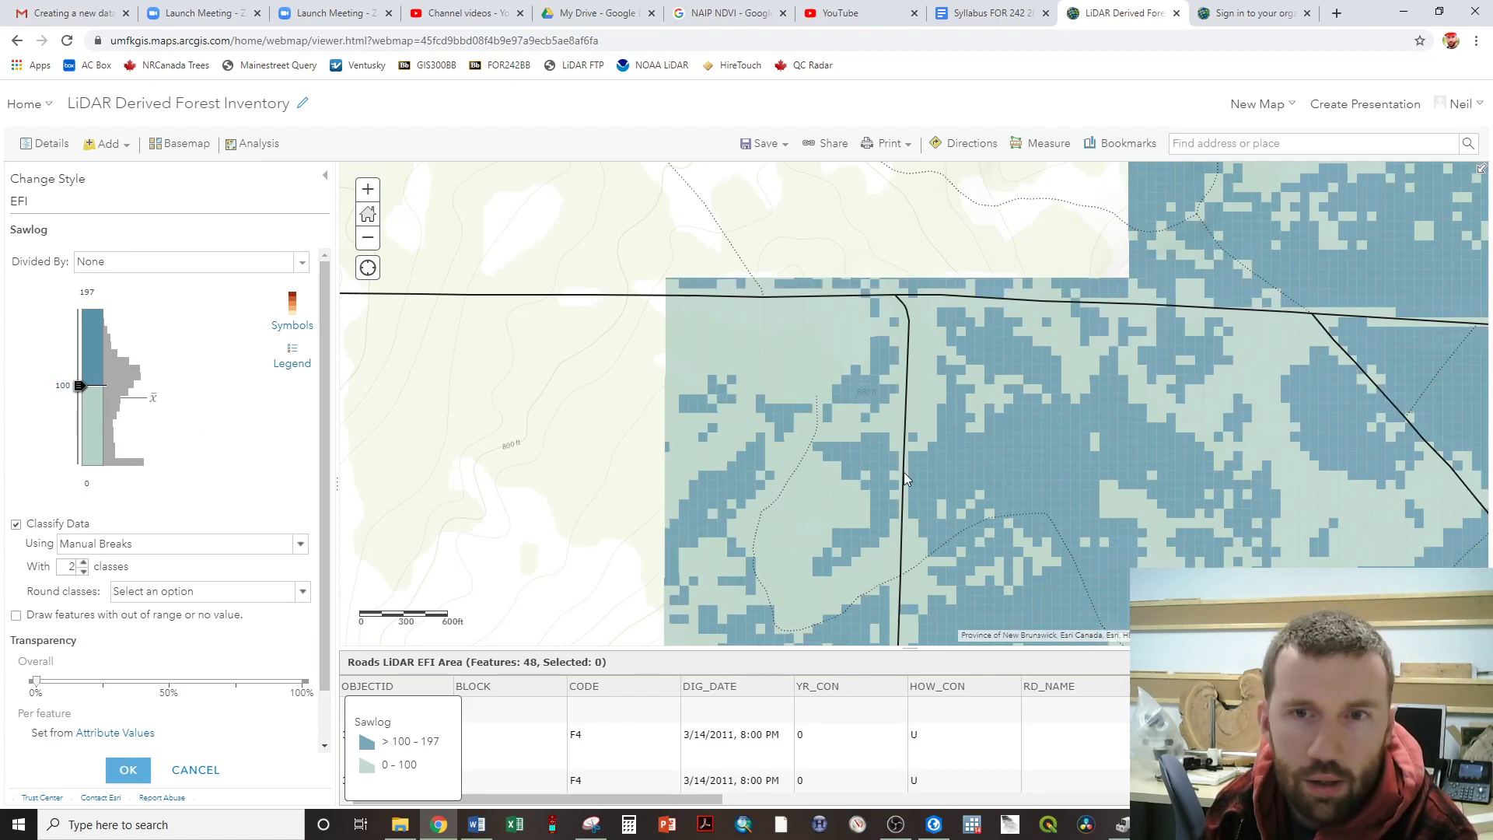
scroll(904, 473, down, 2)
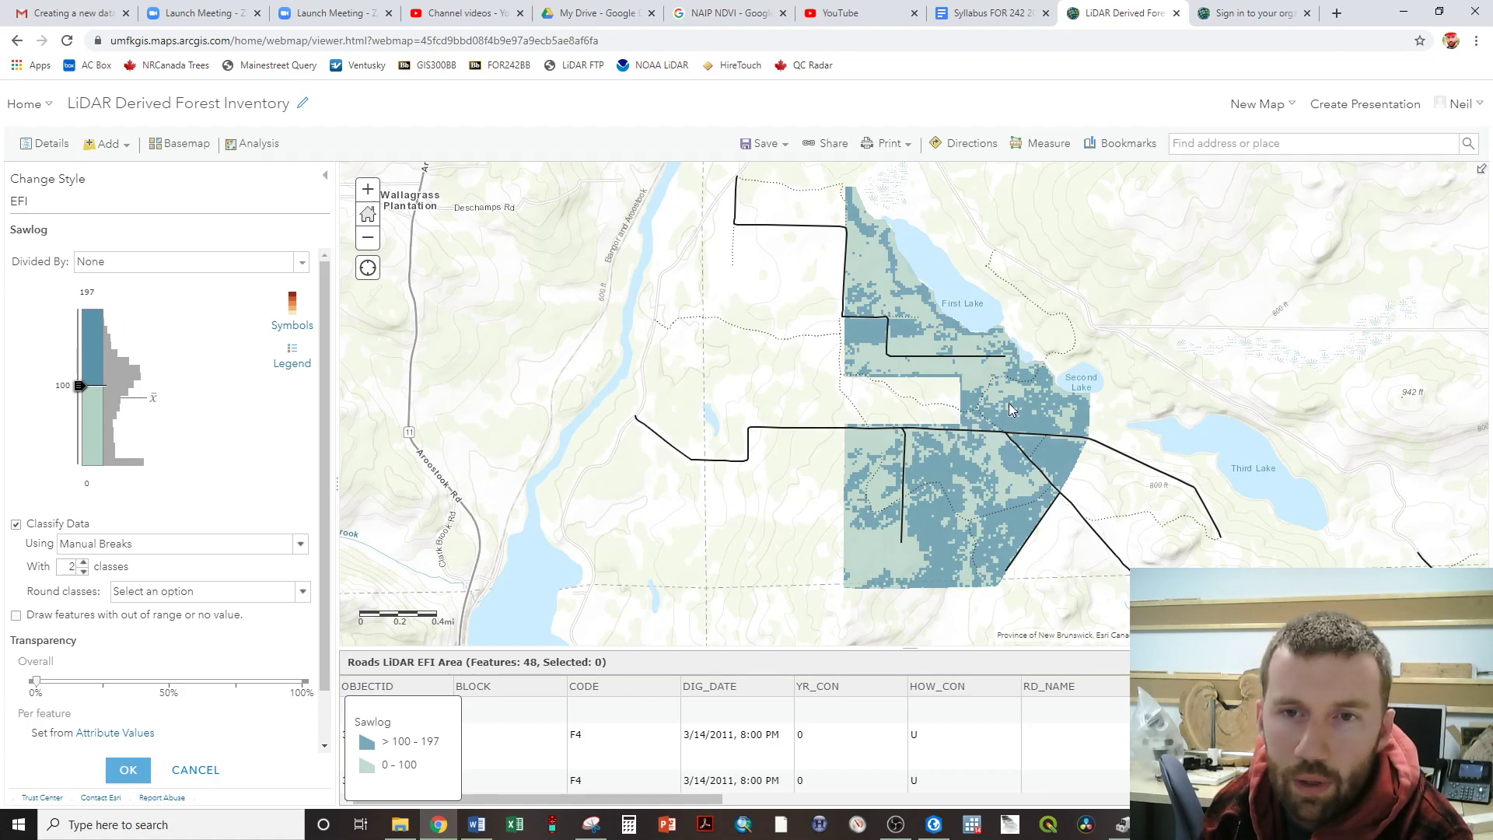
- Split Sawlog into 3 classes with manual breaks at 100 and 150, and apply the EFI layer's style
click(83, 562)
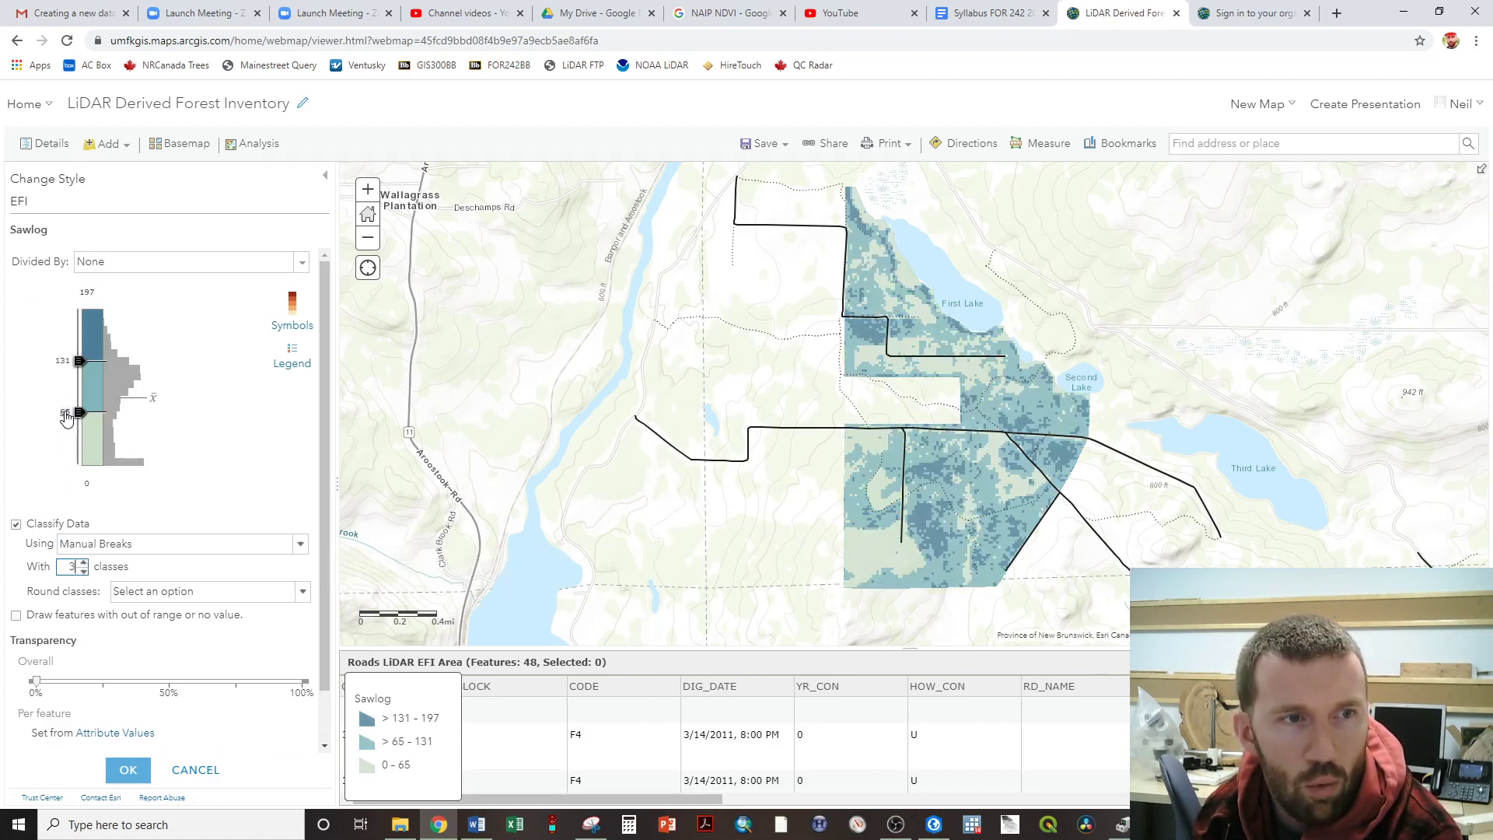
click(65, 413)
text(100)
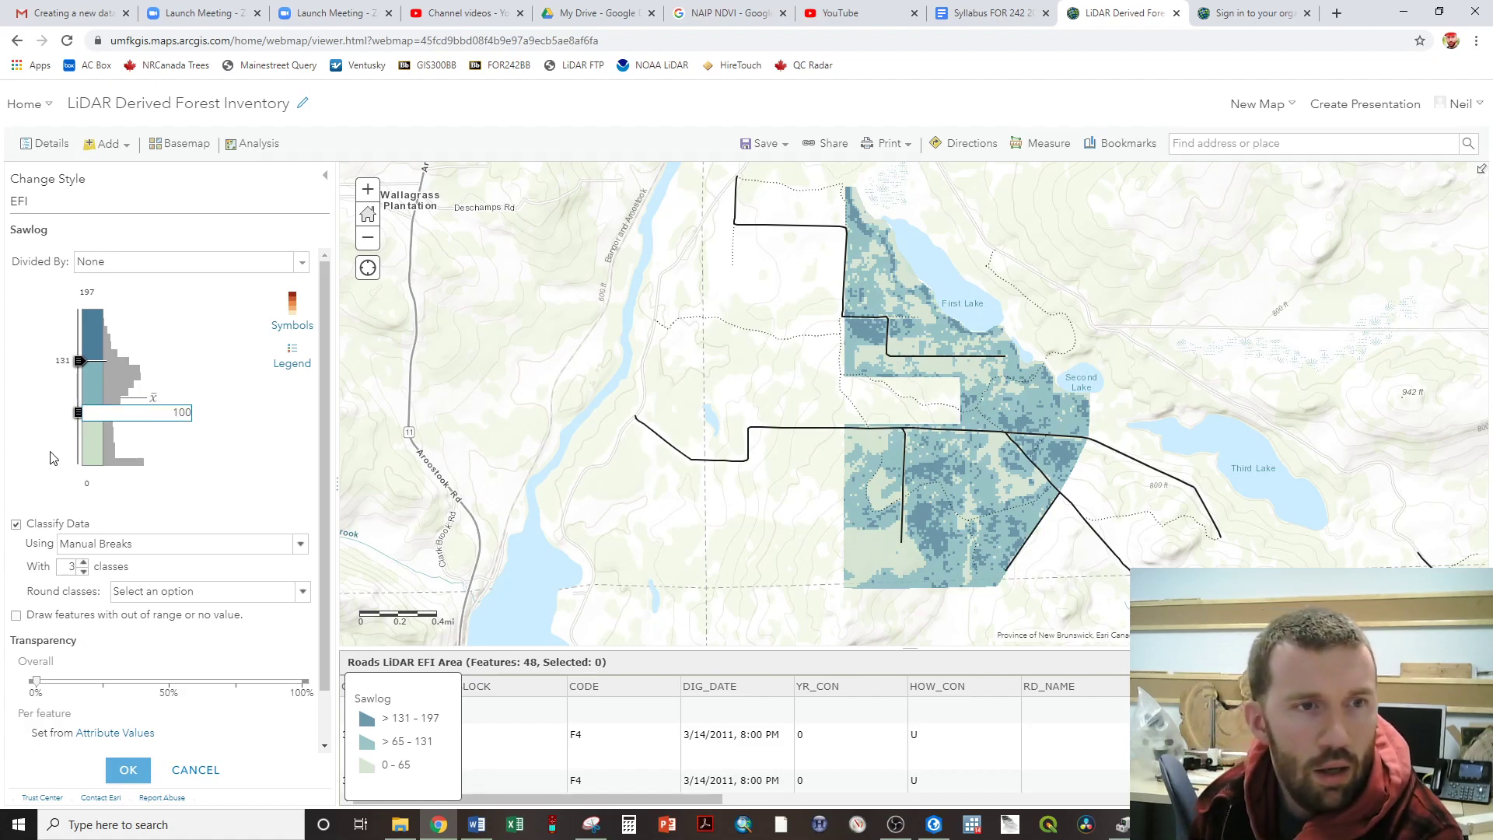
key(Return)
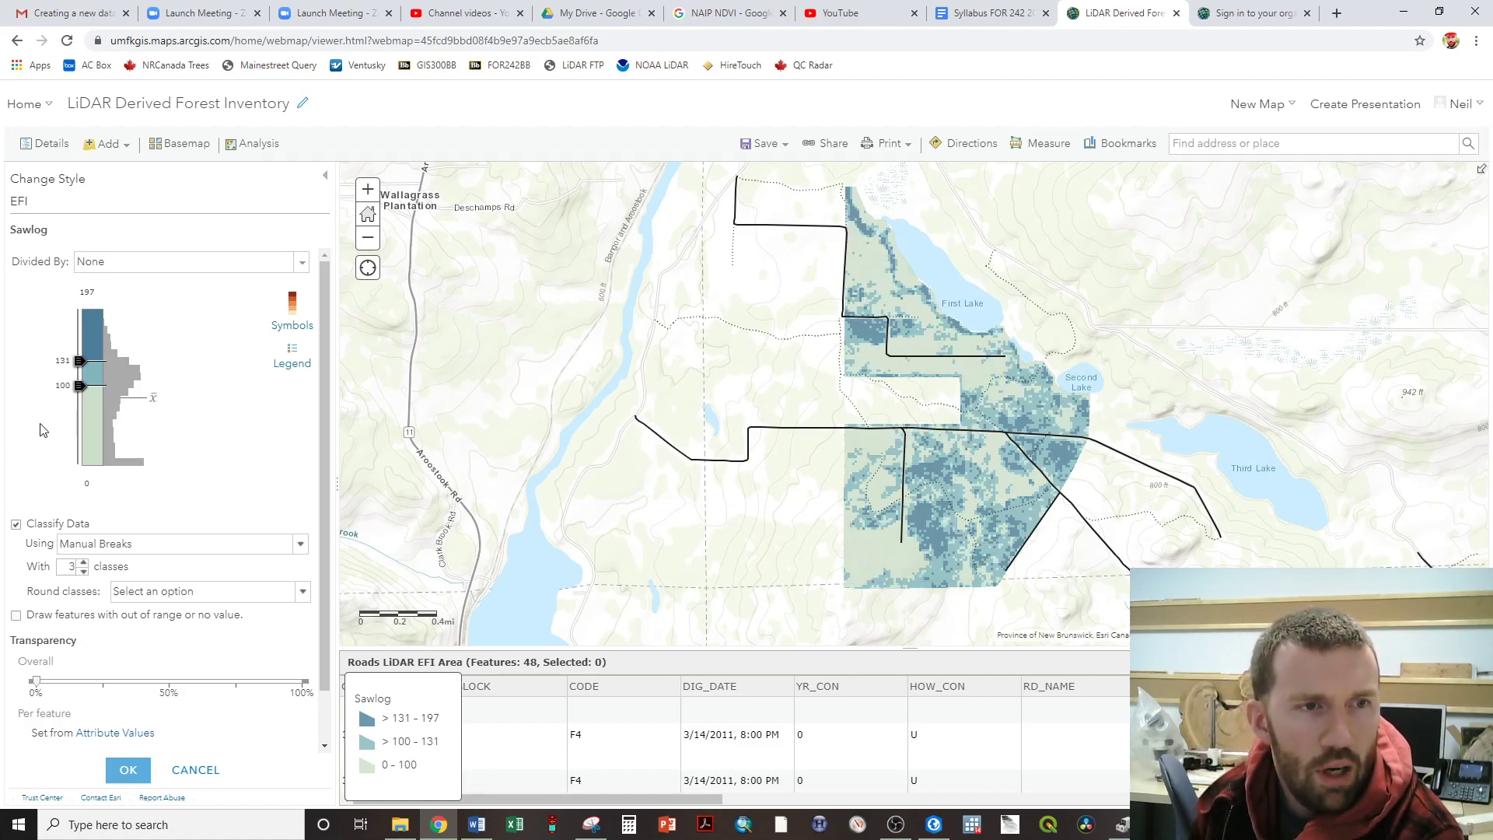
click(63, 364)
text(150)
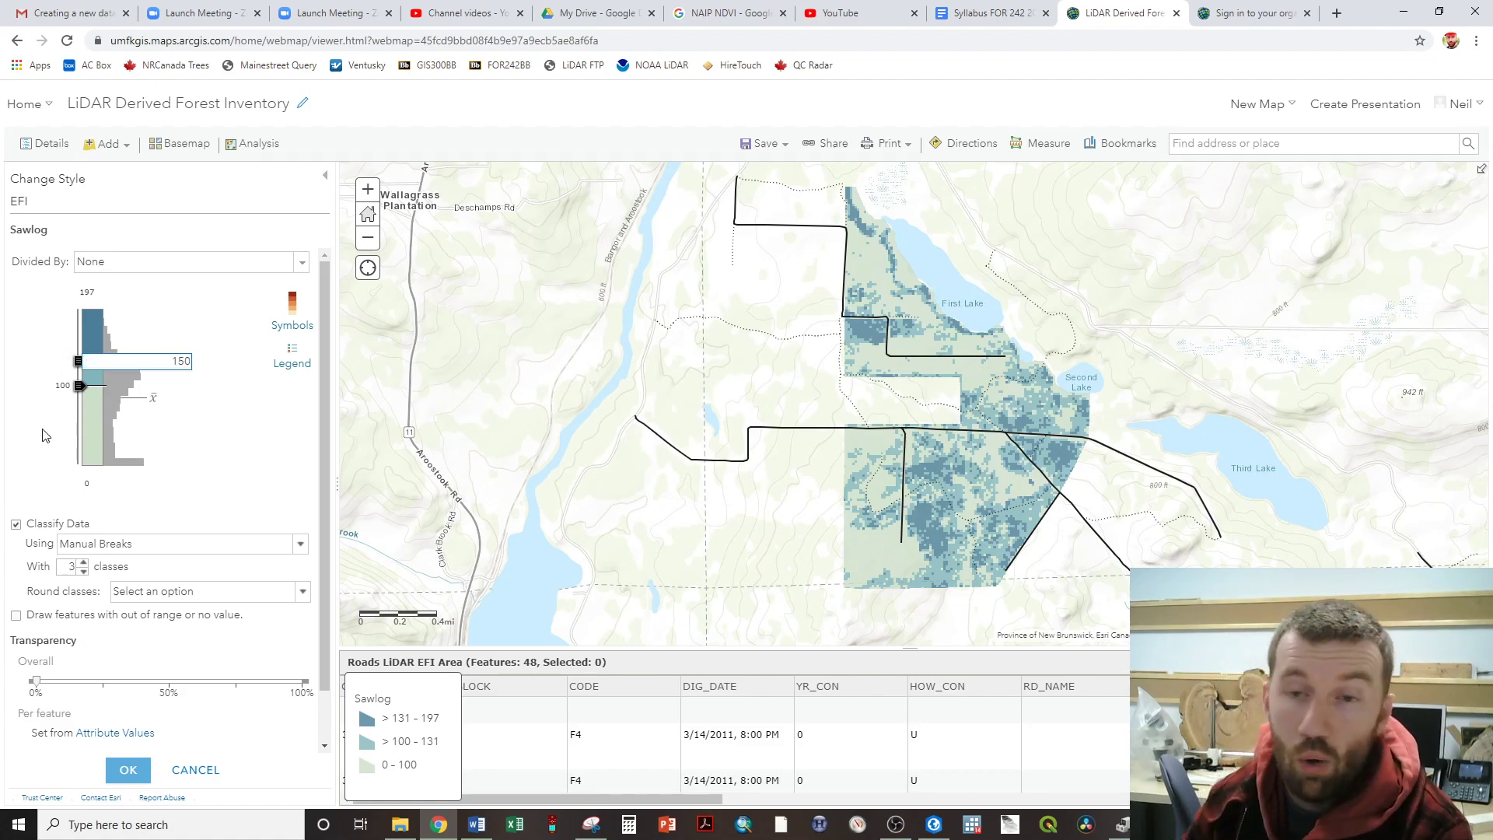
key(Return)
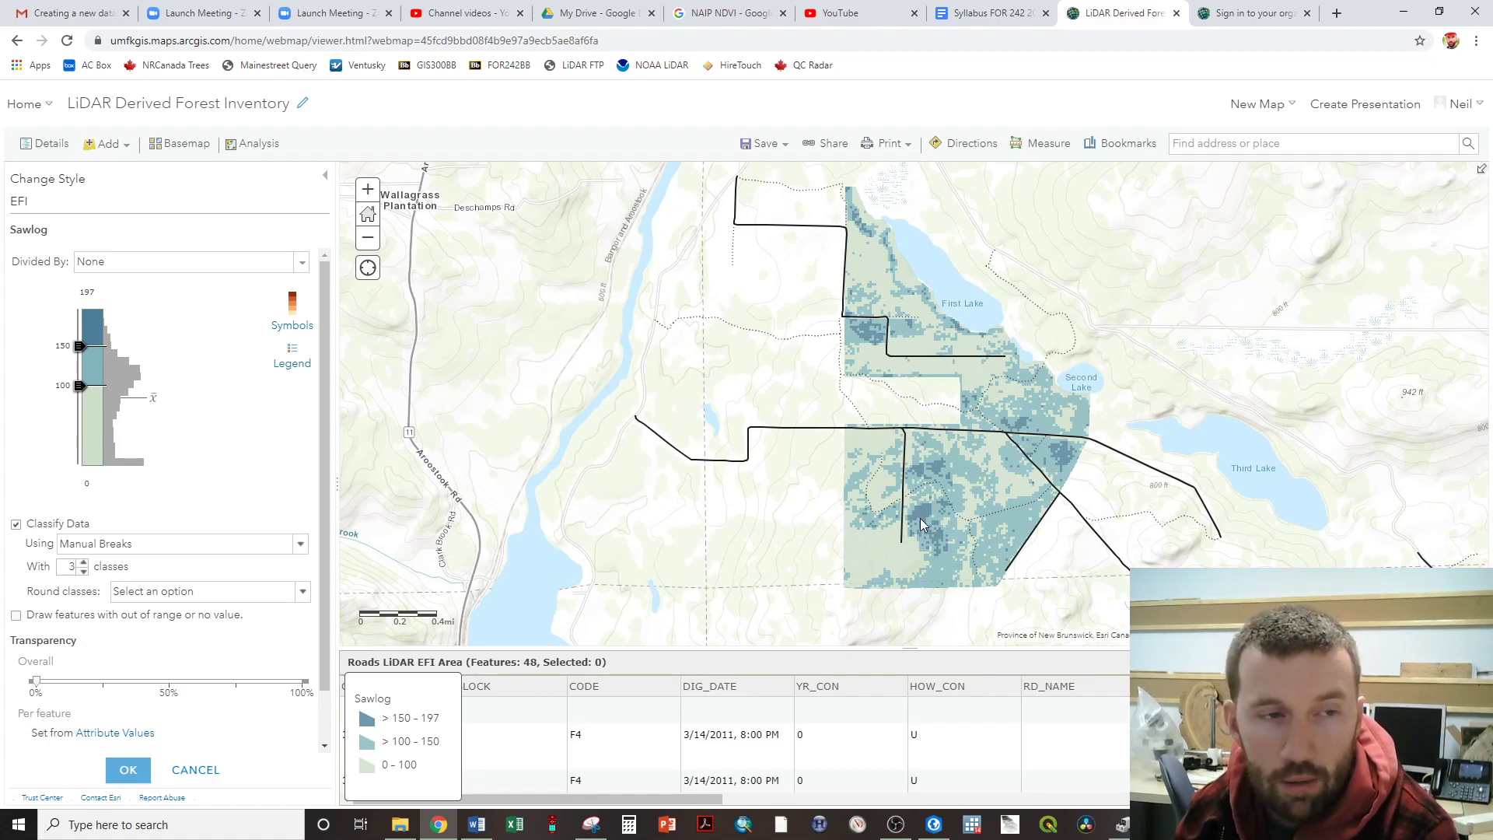
click(125, 769)
click(144, 769)
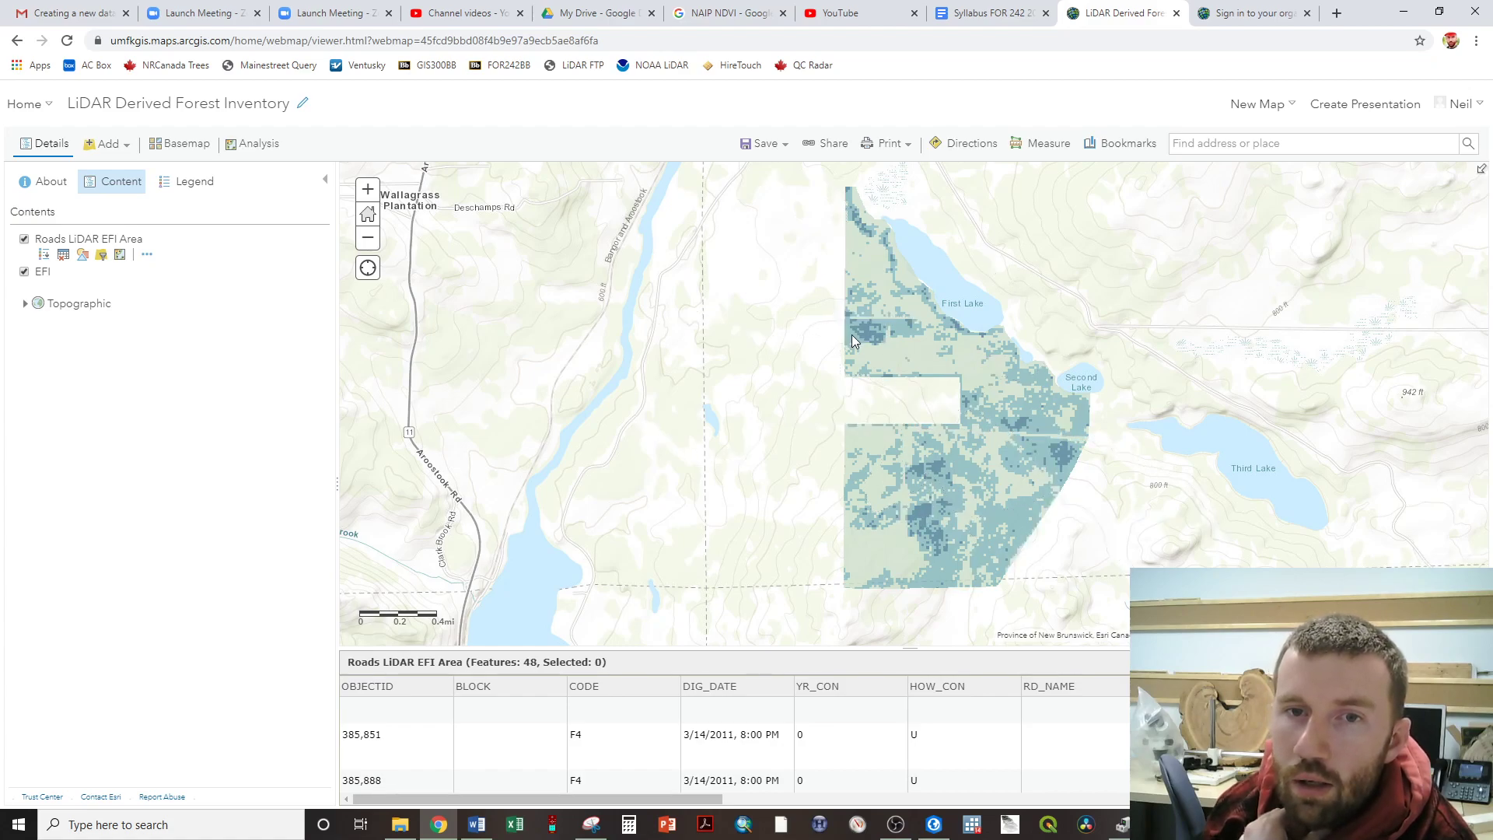
- Frame the high-sawlog stand southwest of First Lake and bookmark the view as "Northerly Hardwood Stand"
scroll(851, 334, up, 5)
scroll(991, 365, down, 2)
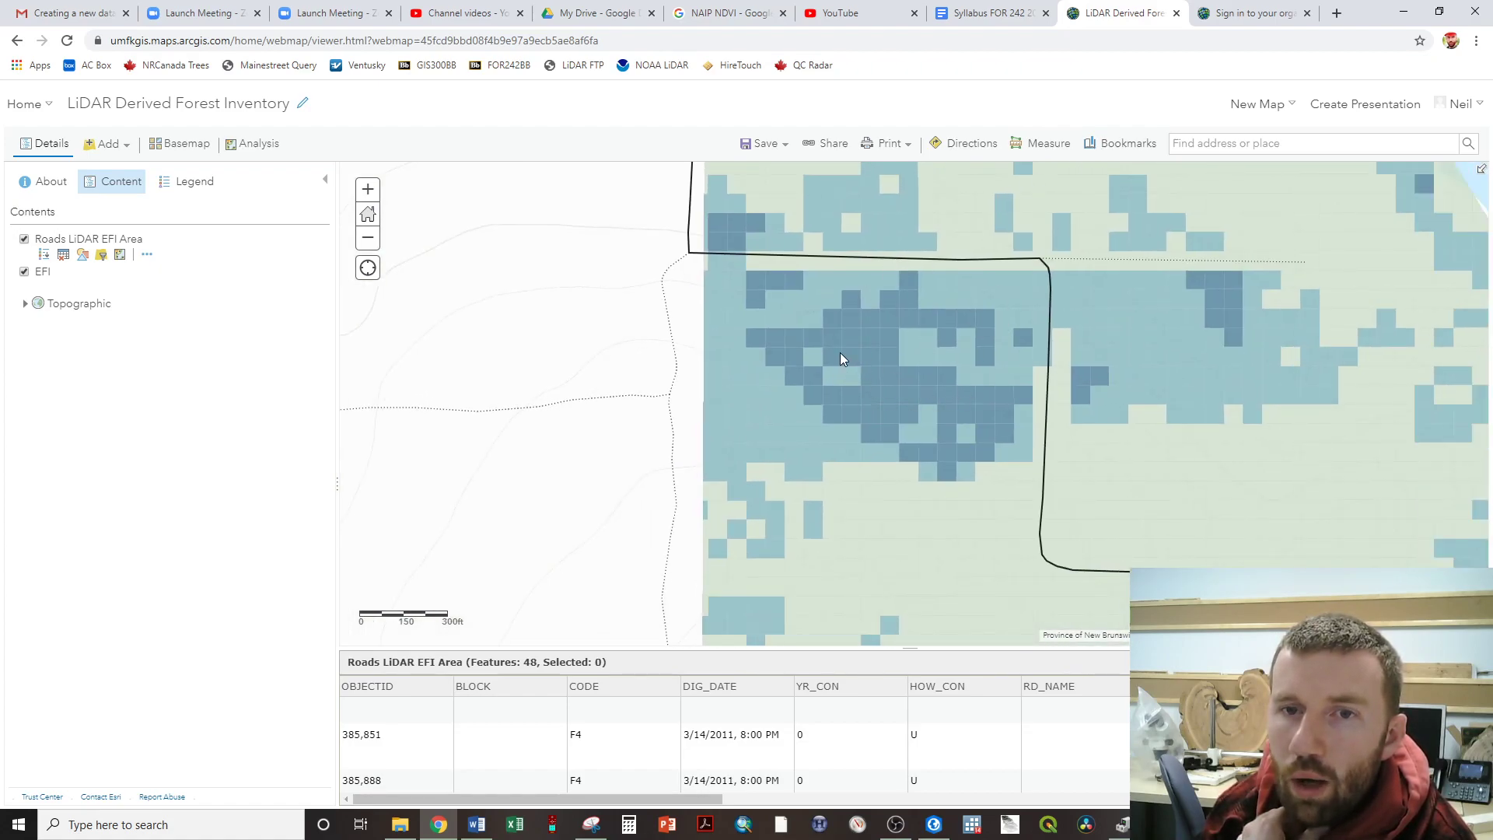
drag(1046, 302, 887, 310)
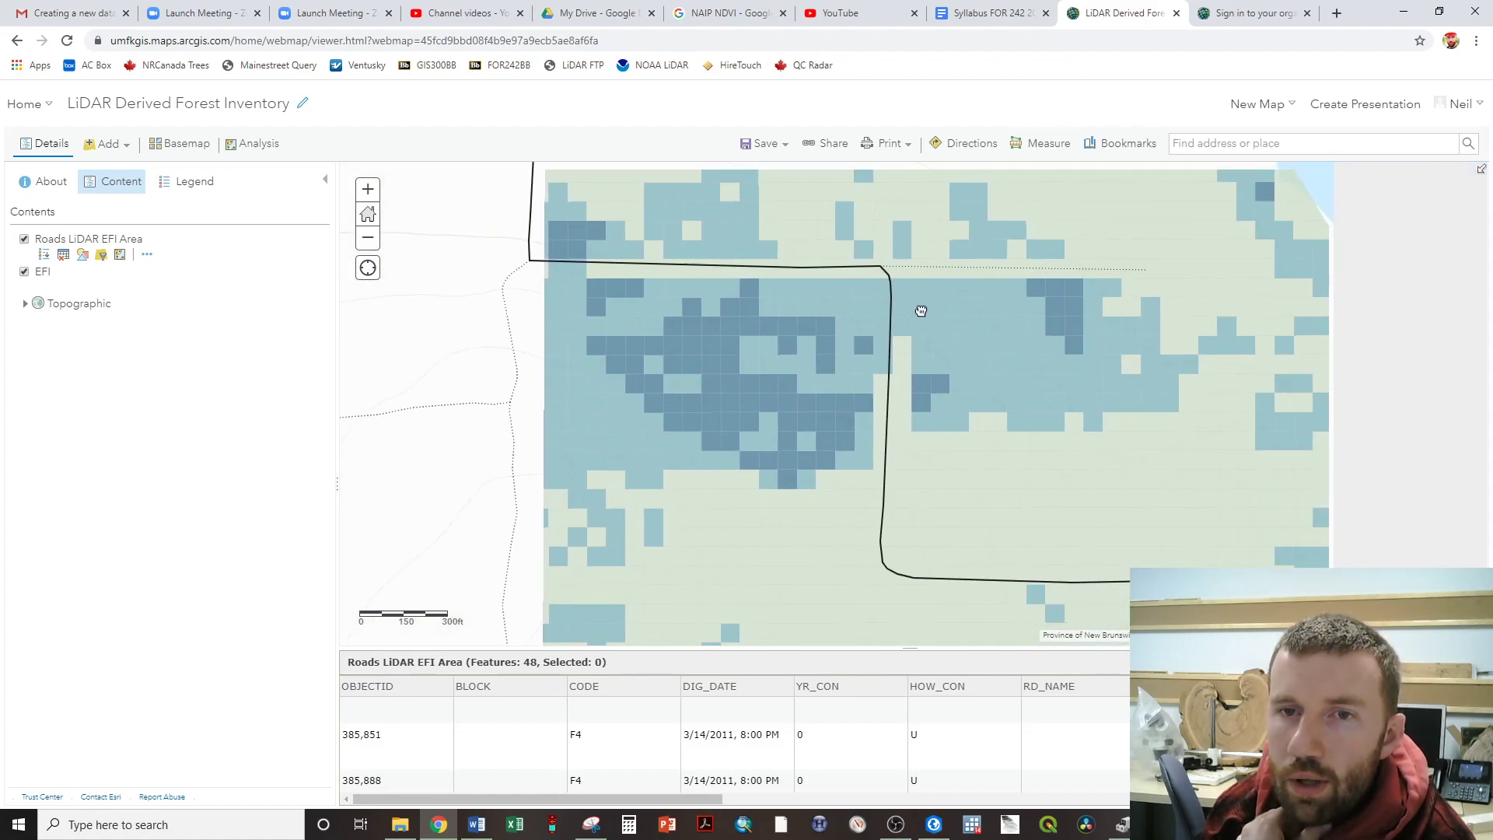
click(1119, 143)
click(1118, 212)
text(Northern)
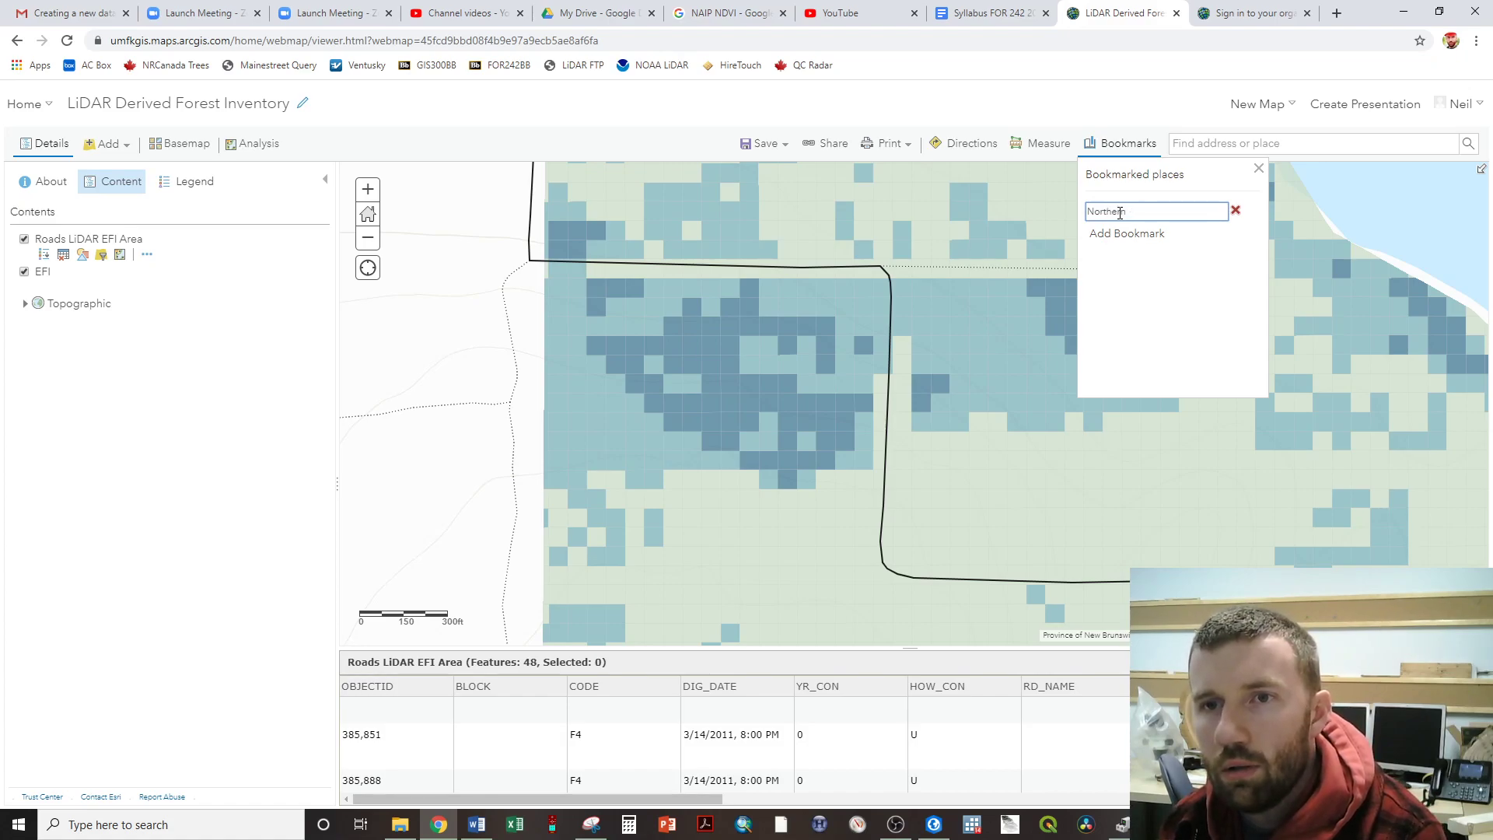
key(BackSpace)
text(ly Hardwood)
text( Stand)
key(Return)
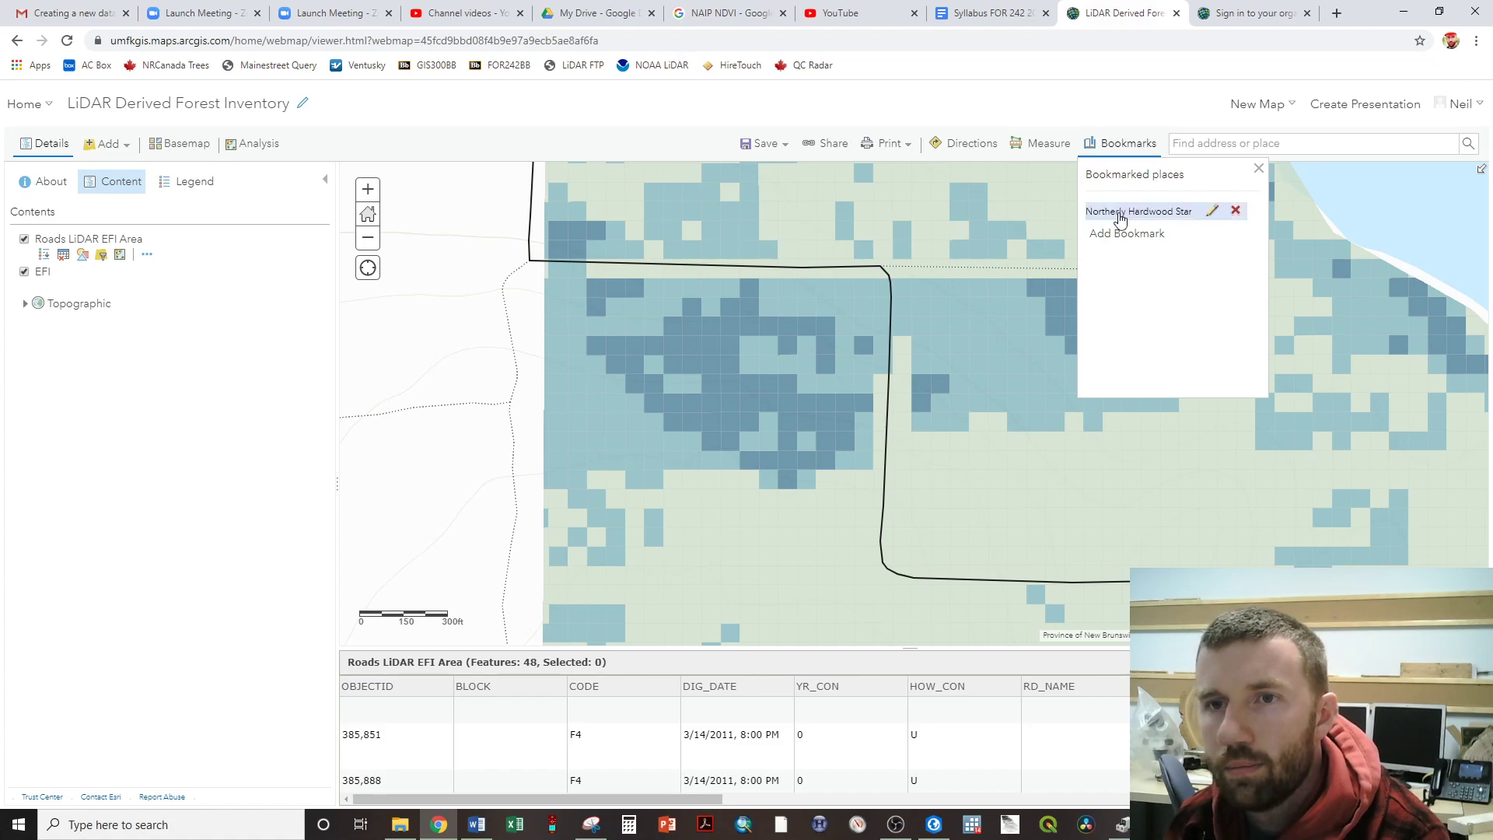
- Test the Northerly Hardwood Stand bookmark by moving the map away and returning to the saved extent
drag(1249, 510, 610, 237)
scroll(953, 440, down, 2)
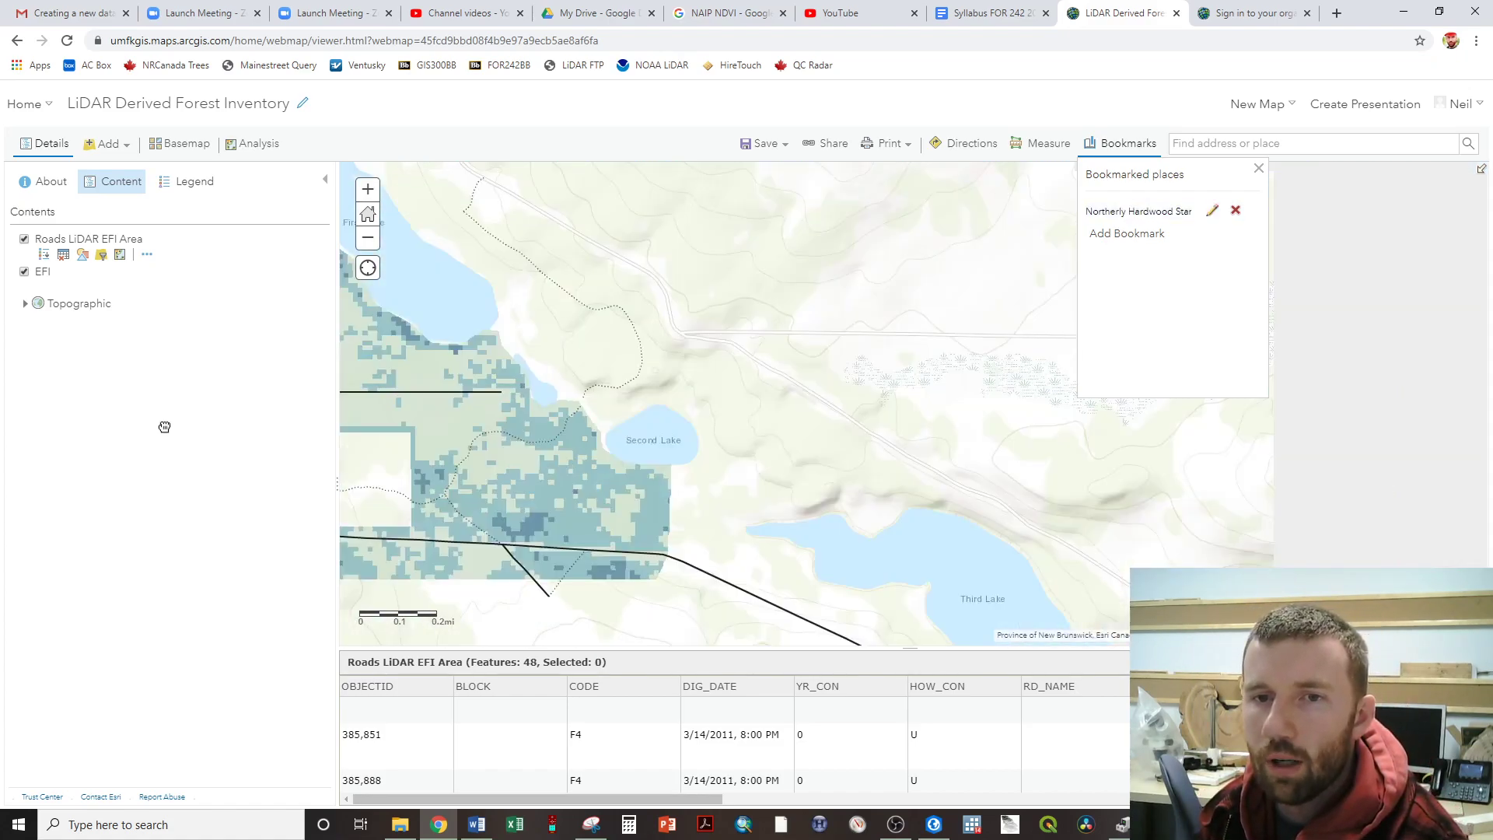
click(1133, 217)
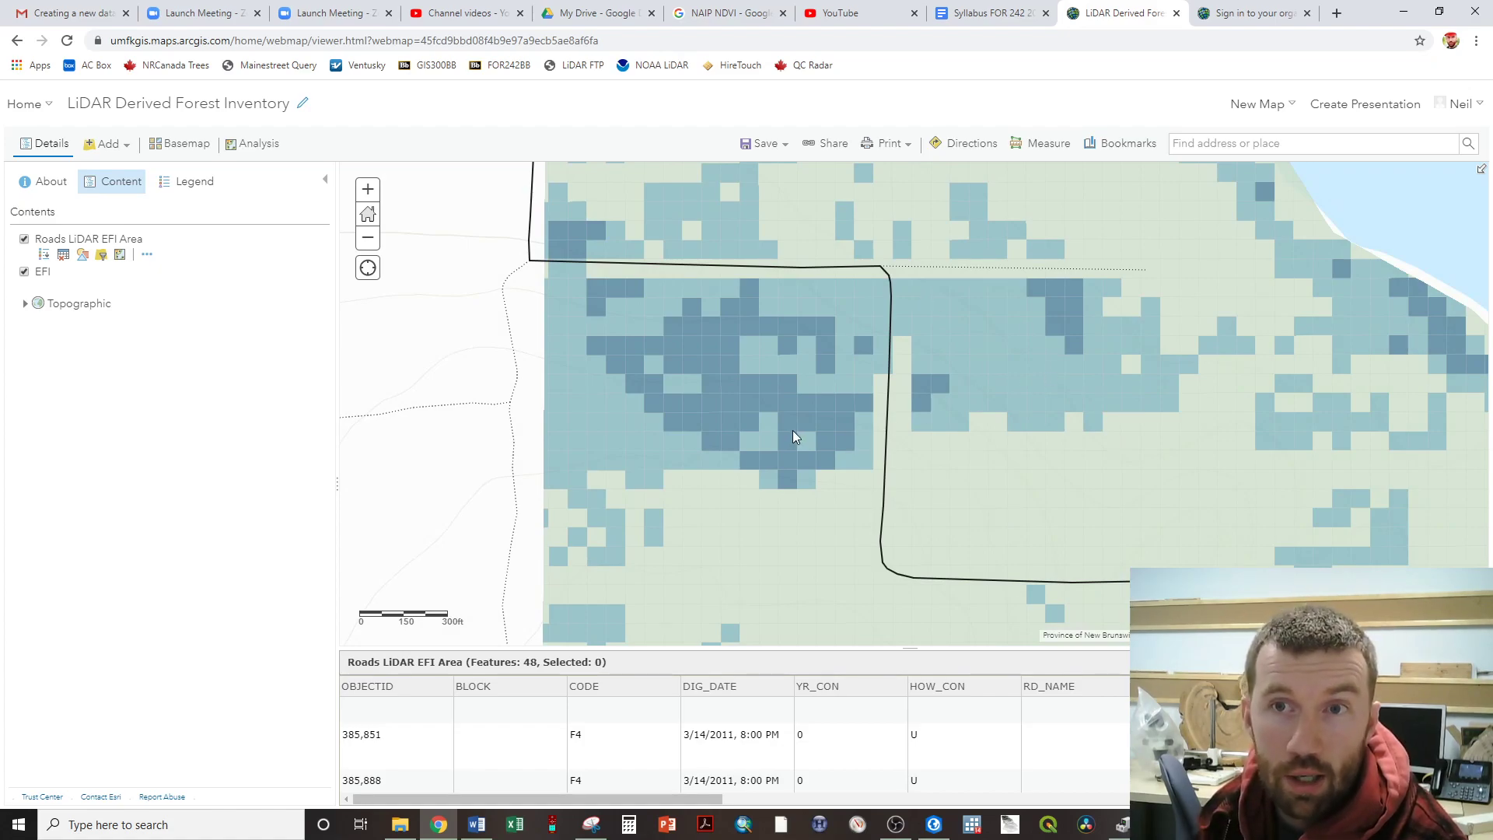
- Frame the high-sawlog stand south of Second Lake and bookmark the view as "Westerly Hardwood Stand"
scroll(933, 392, down, 3)
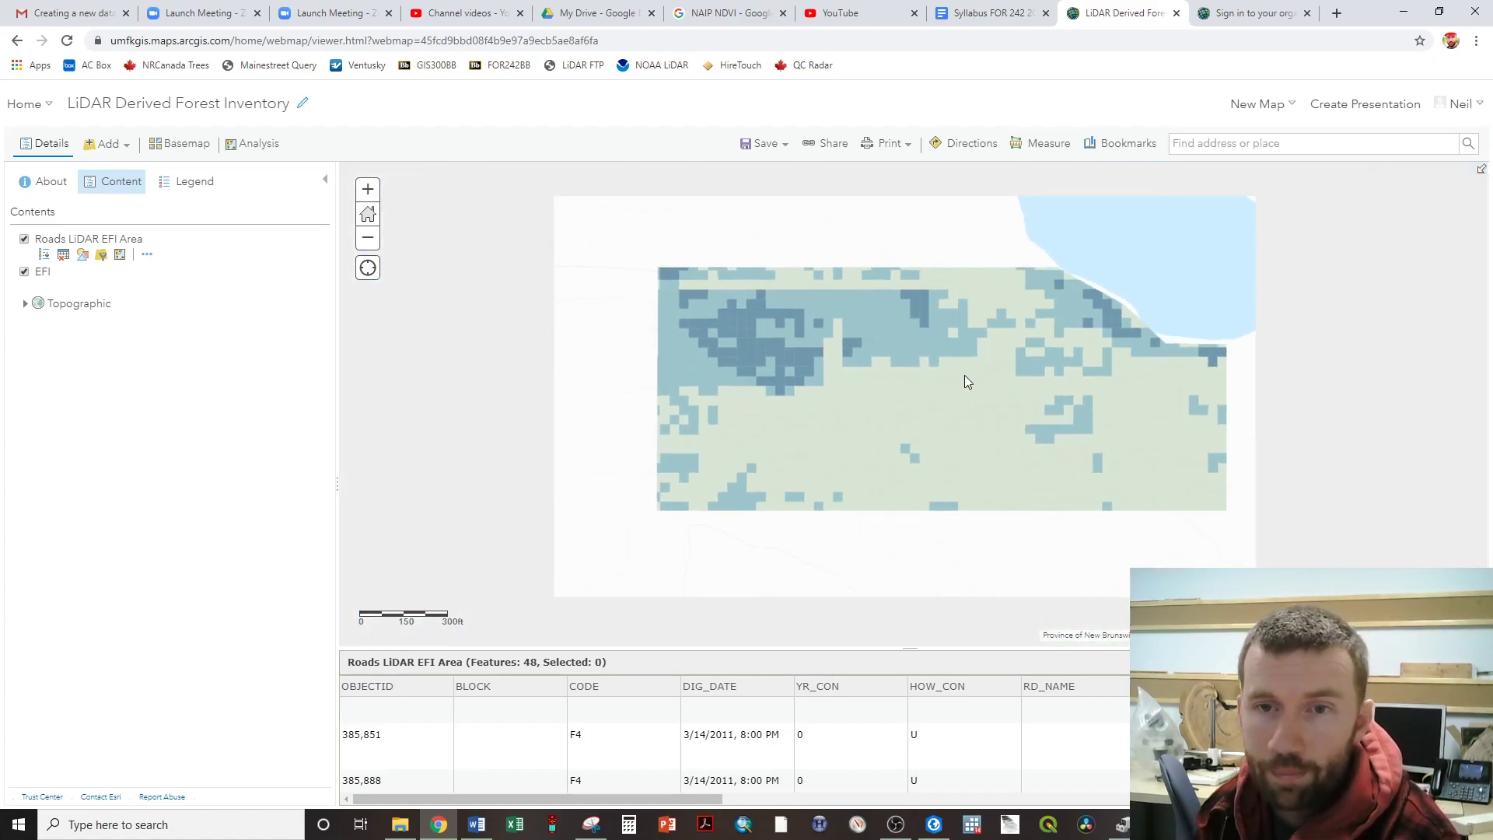
scroll(939, 405, up, 5)
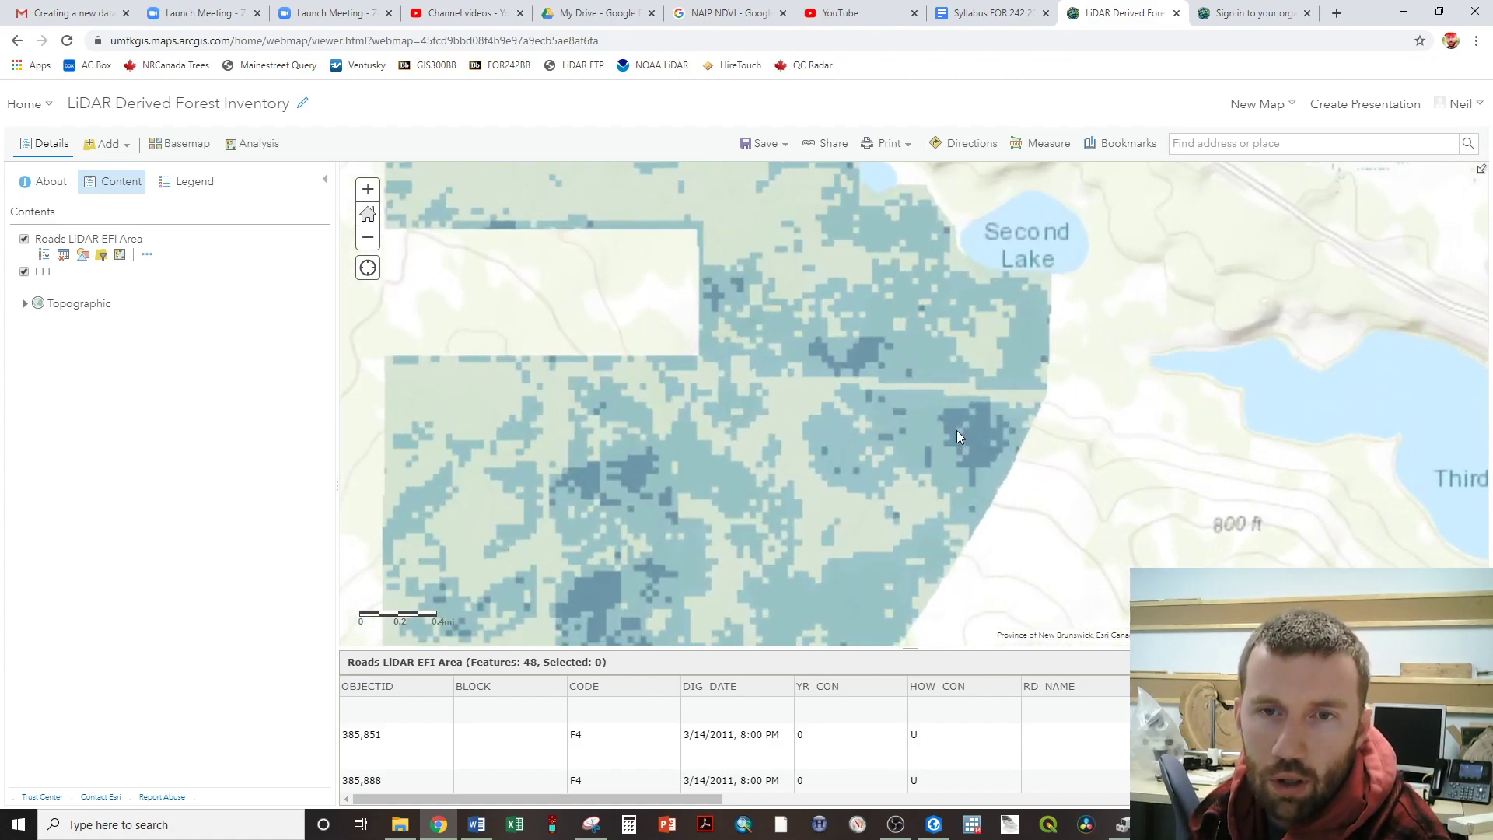
scroll(988, 409, up, 1)
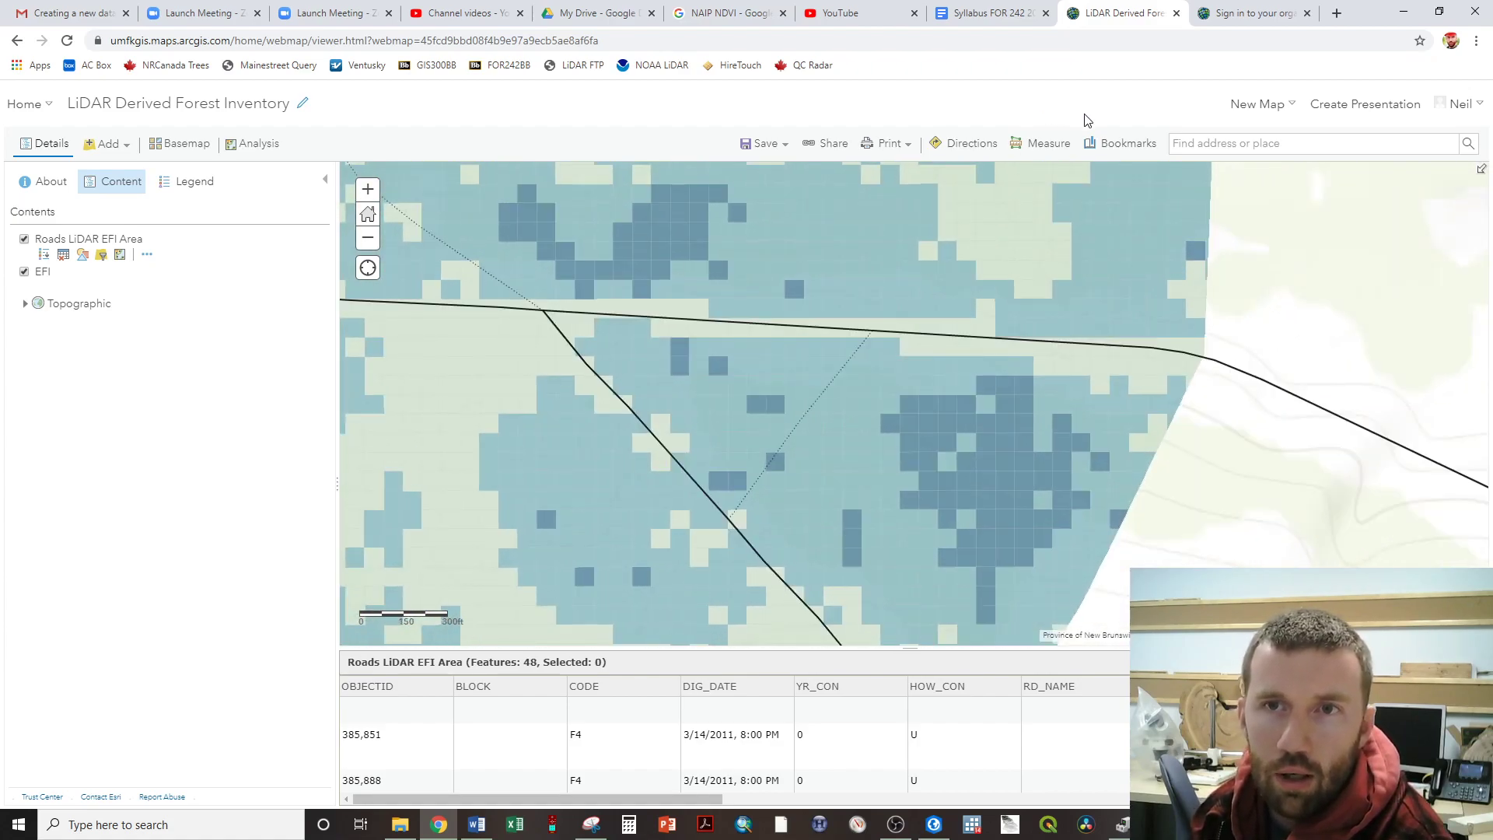
click(1120, 143)
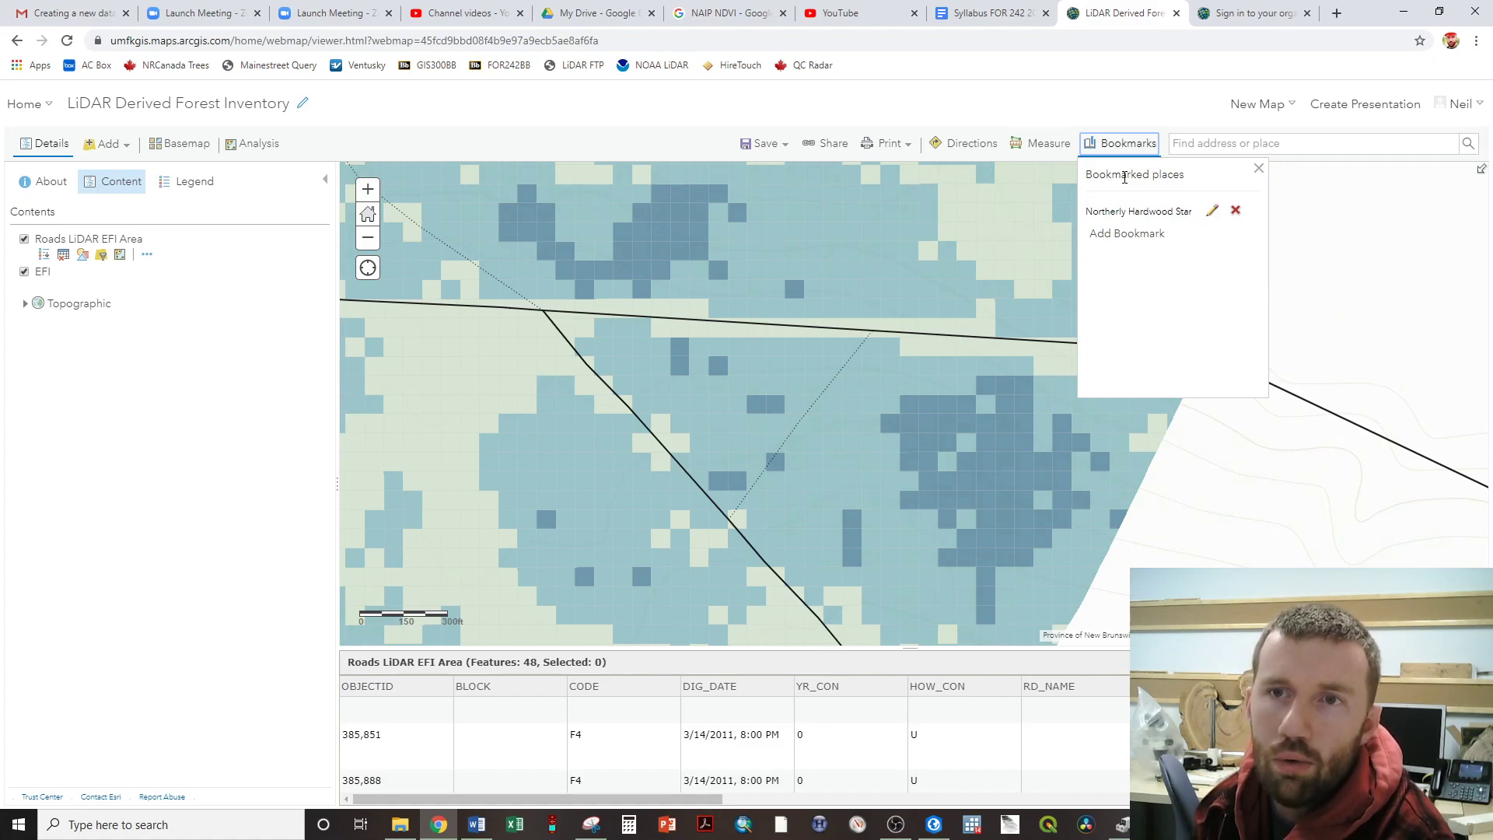
click(1125, 233)
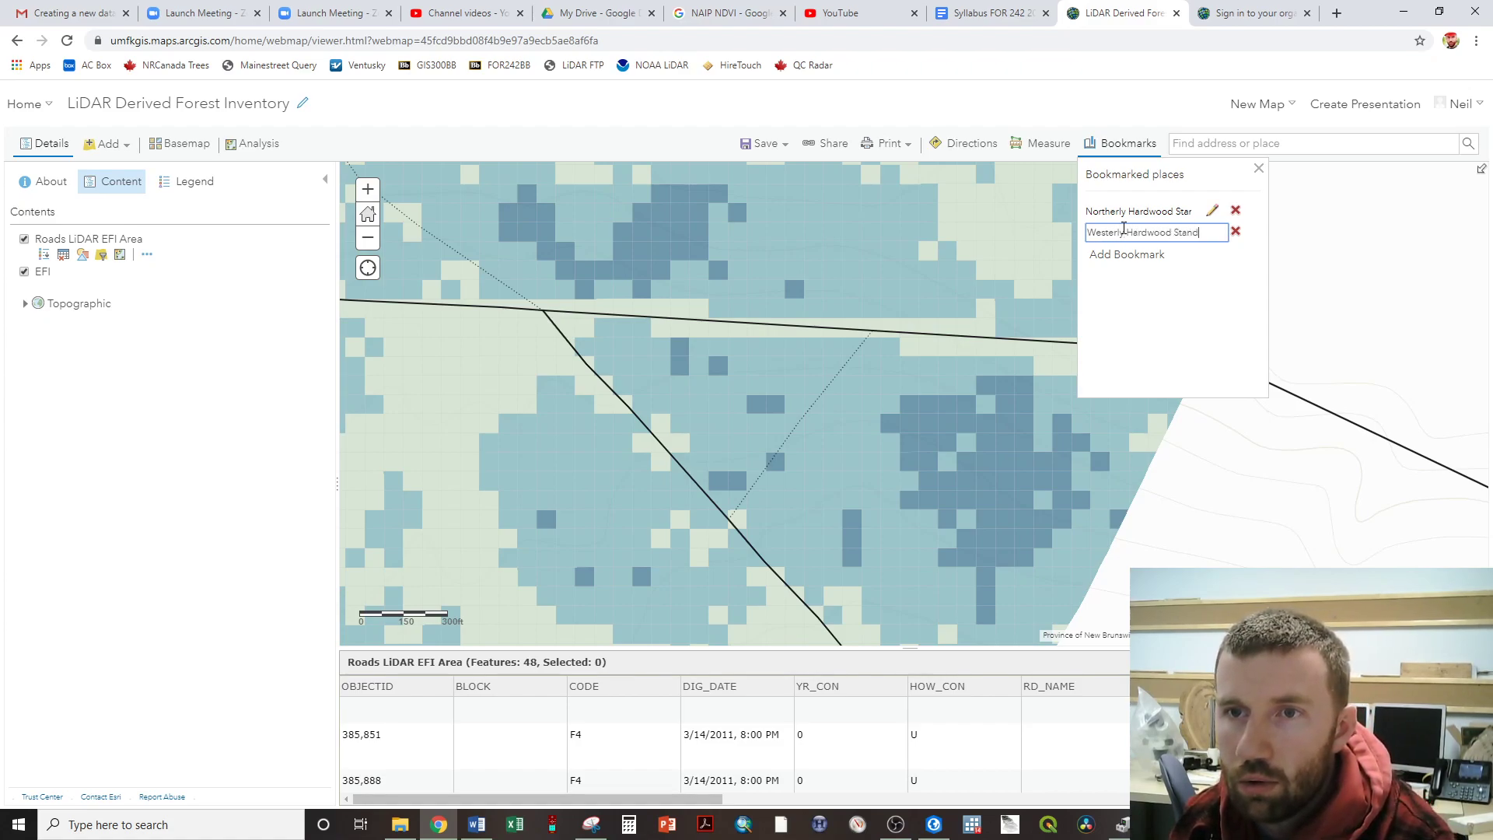
key(Return)
- Revisit the Northerly Hardwood Stand bookmark, and examine the high-sawlog clusters beside the road in the southern part of the EFI grid
scroll(856, 415, down, 2)
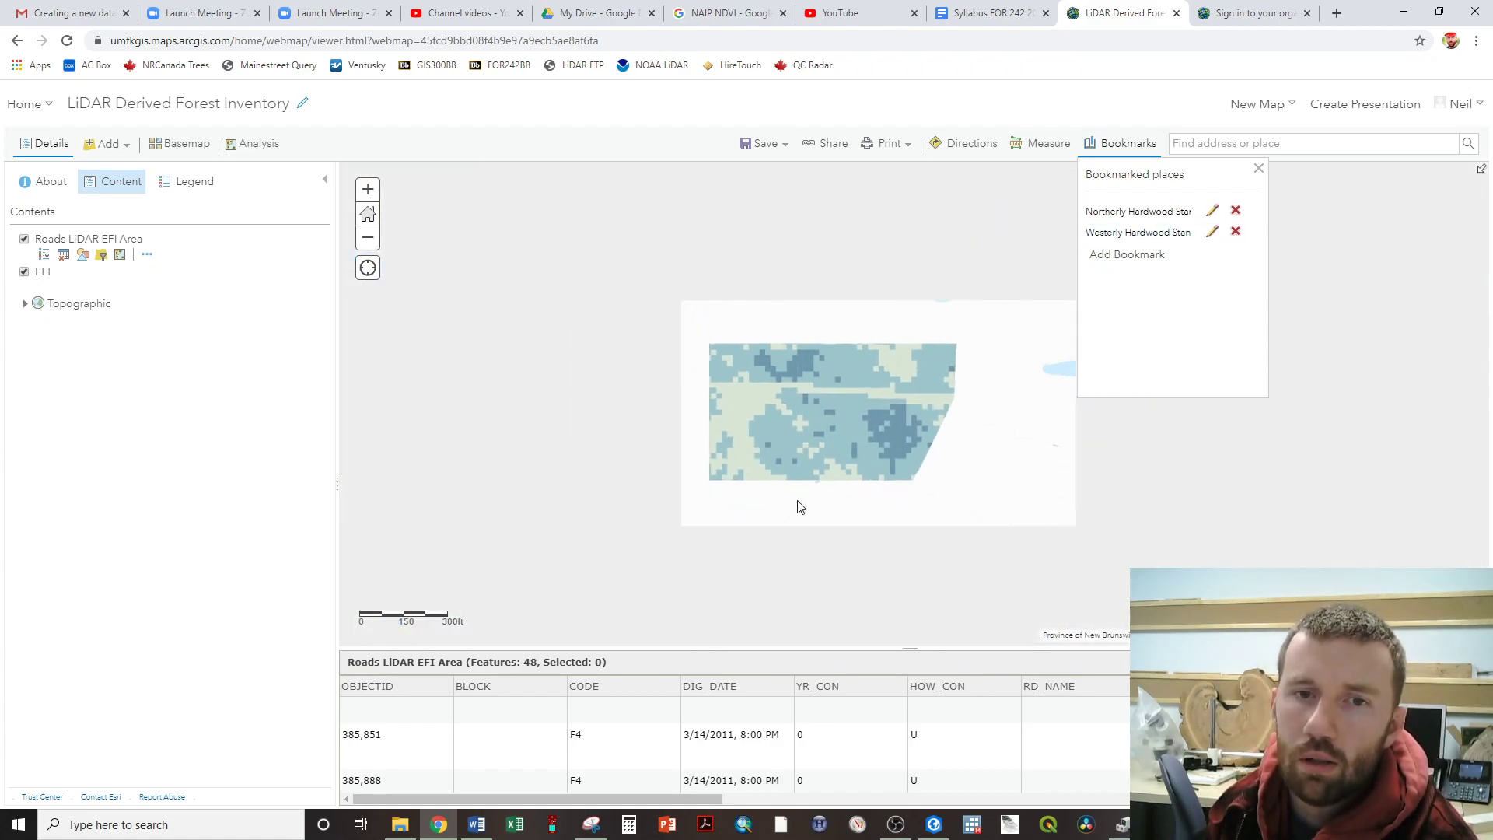
click(1120, 211)
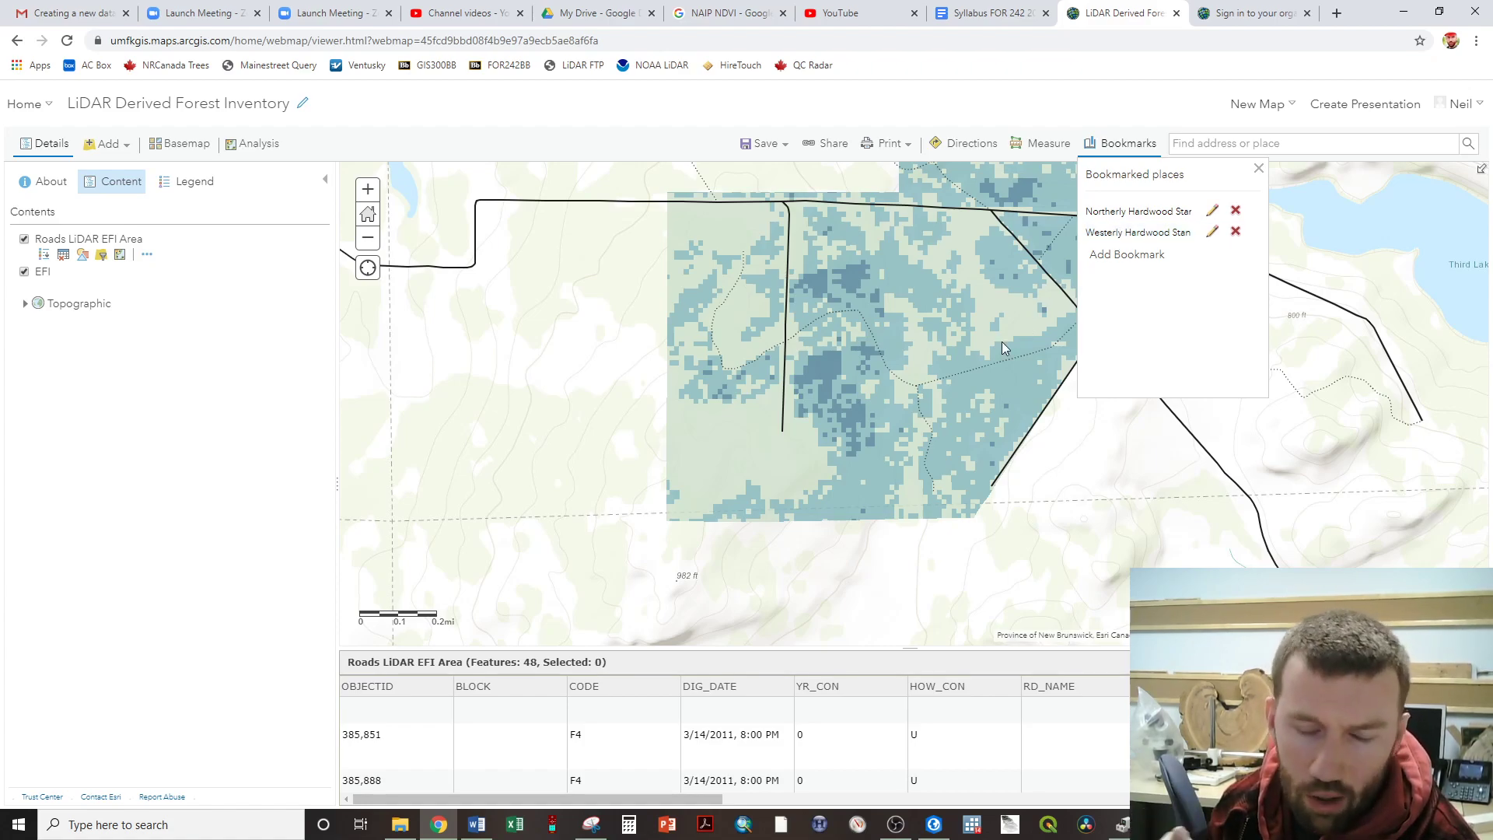
scroll(823, 412, up, 1)
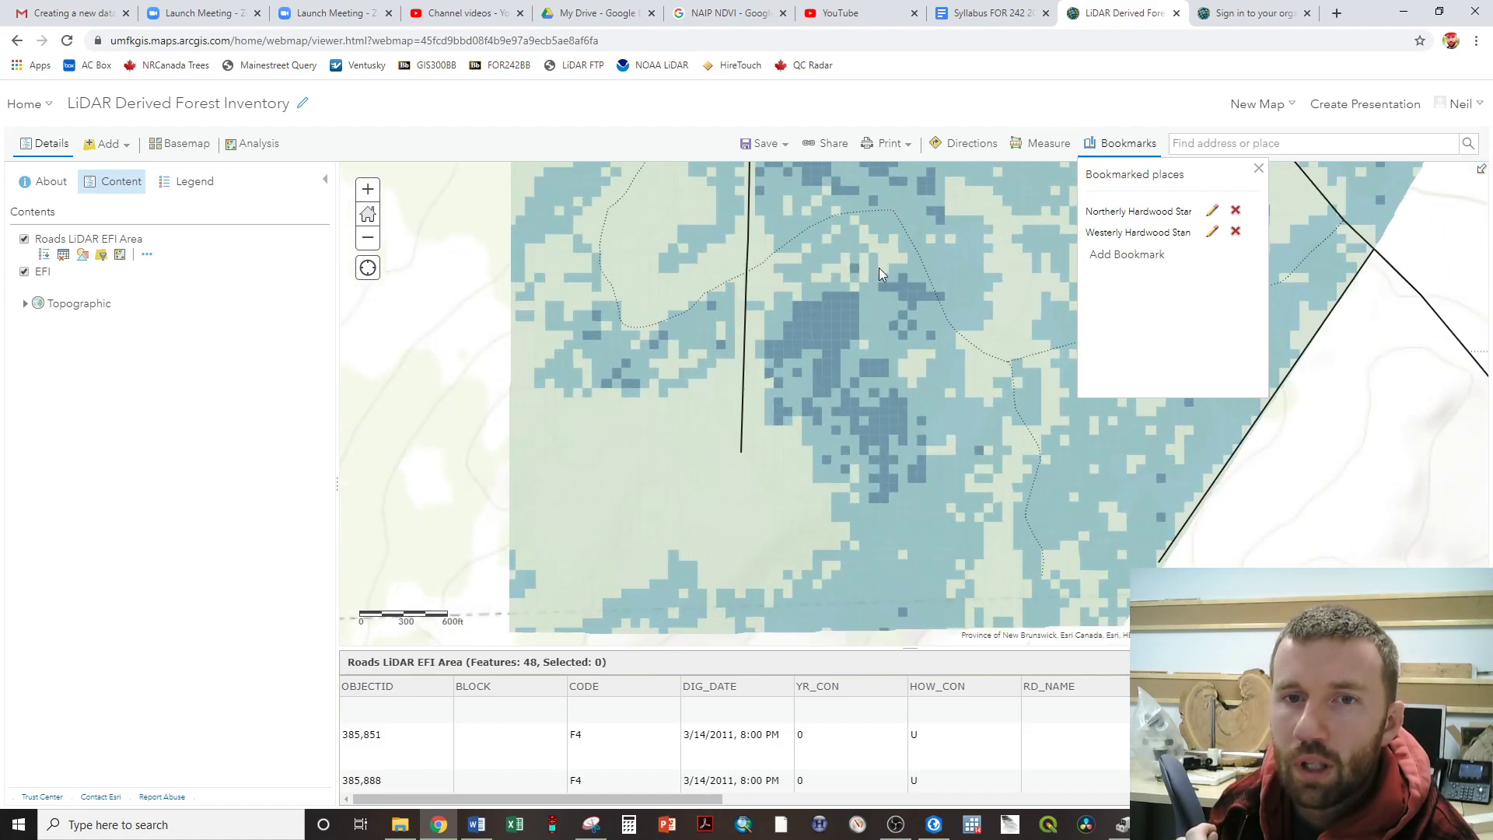
drag(829, 328, 791, 384)
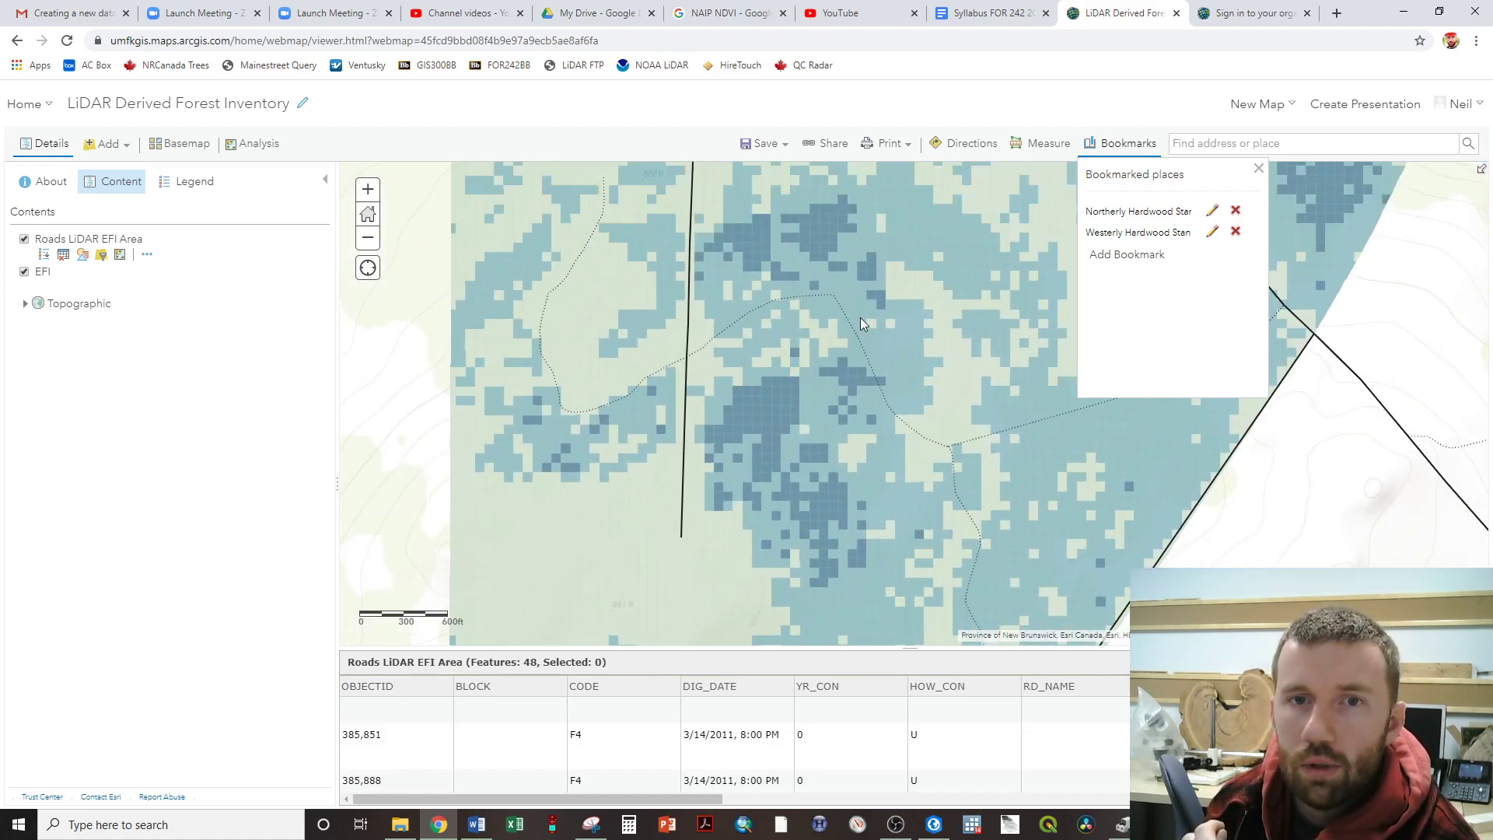
scroll(860, 317, down, 2)
drag(912, 243, 887, 372)
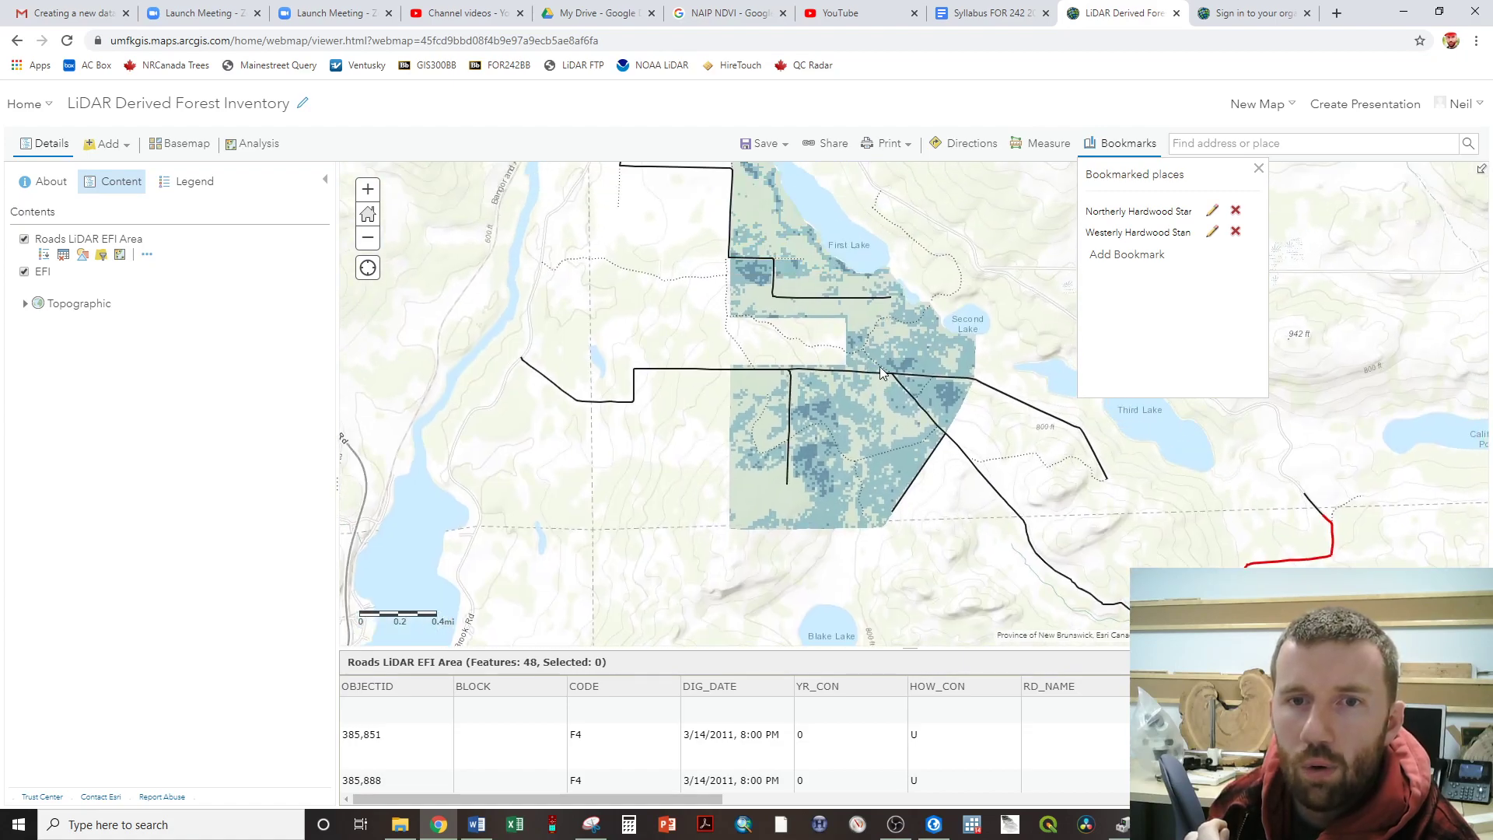
scroll(797, 505, up, 1)
scroll(870, 361, up, 1)
scroll(870, 361, down, 1)
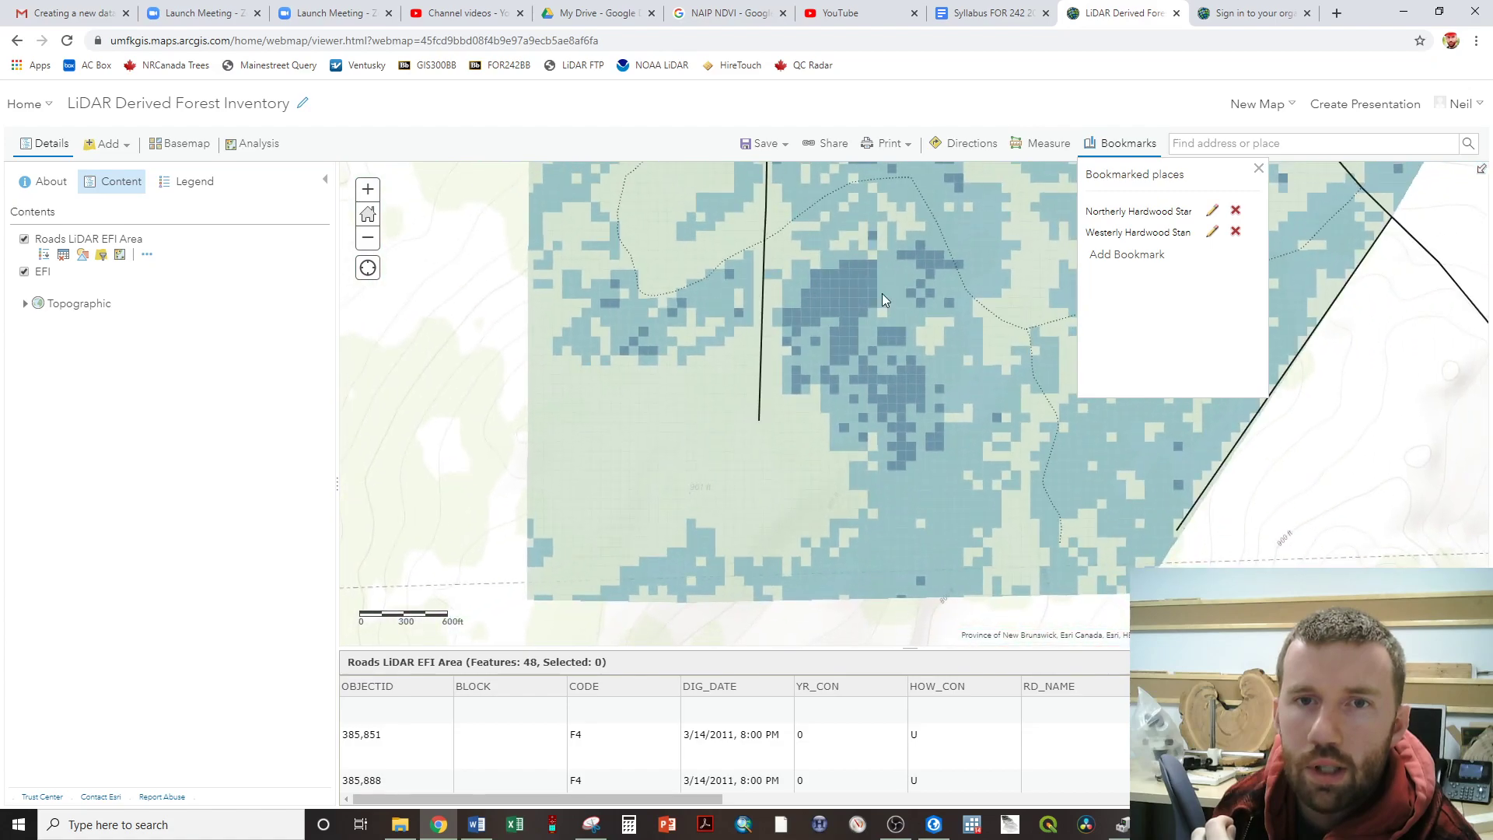
drag(896, 283, 797, 406)
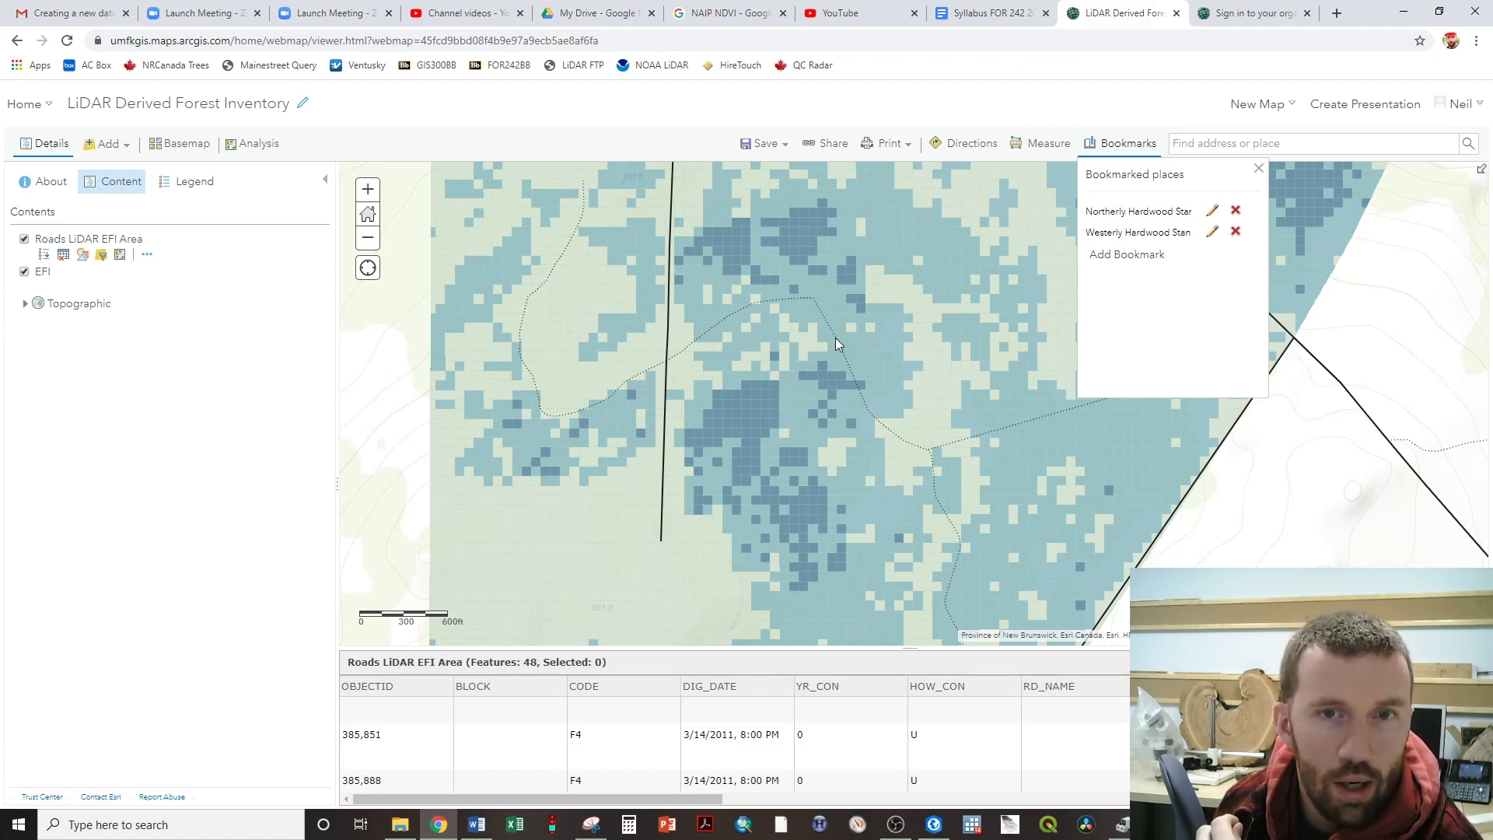
- Switch the basemap to Imagery and hide the EFI layer to examine the forest cover beneath the southern high-sawlog cells
click(184, 144)
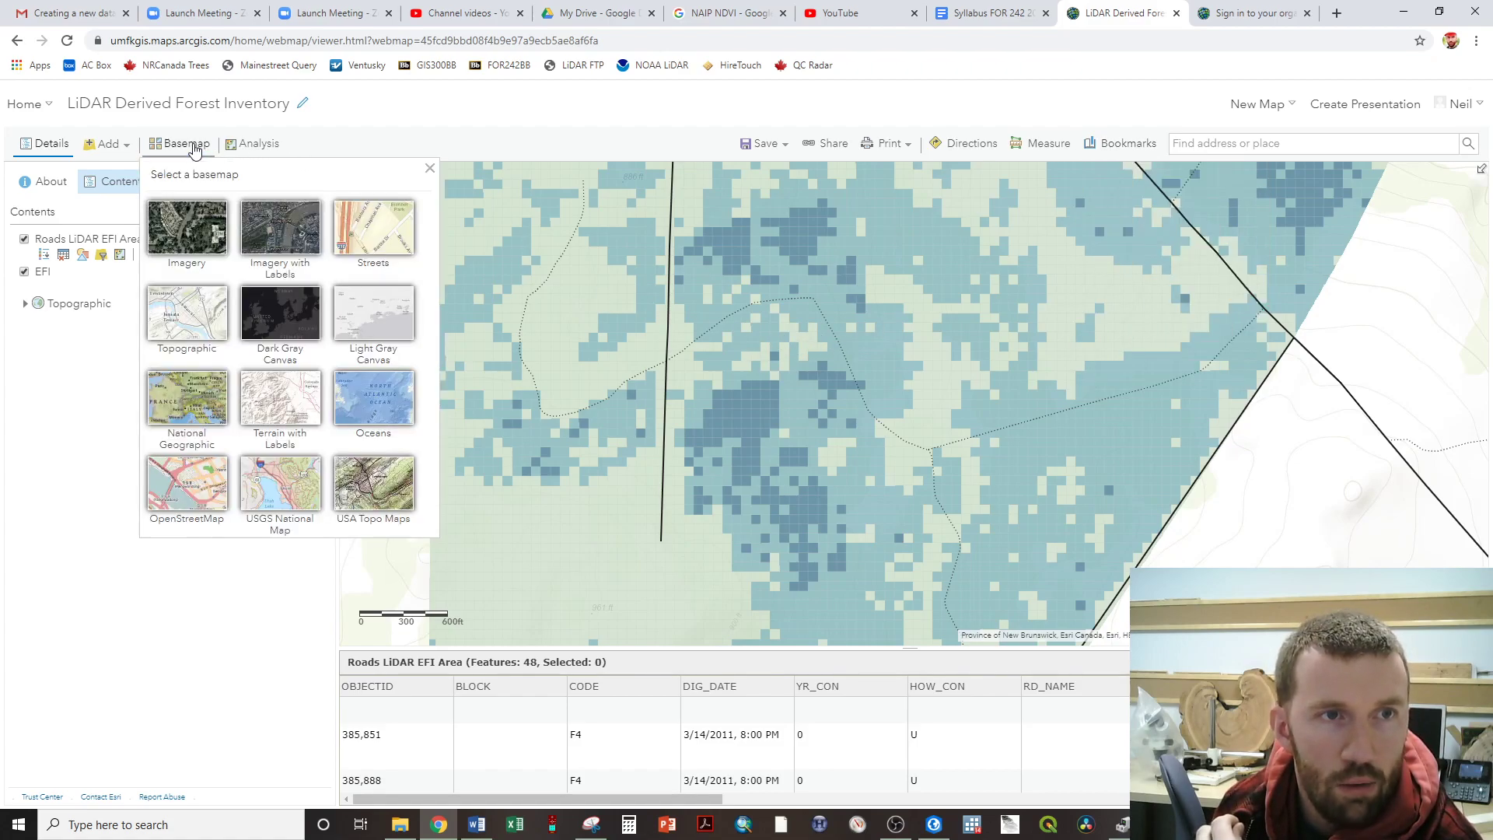
click(168, 230)
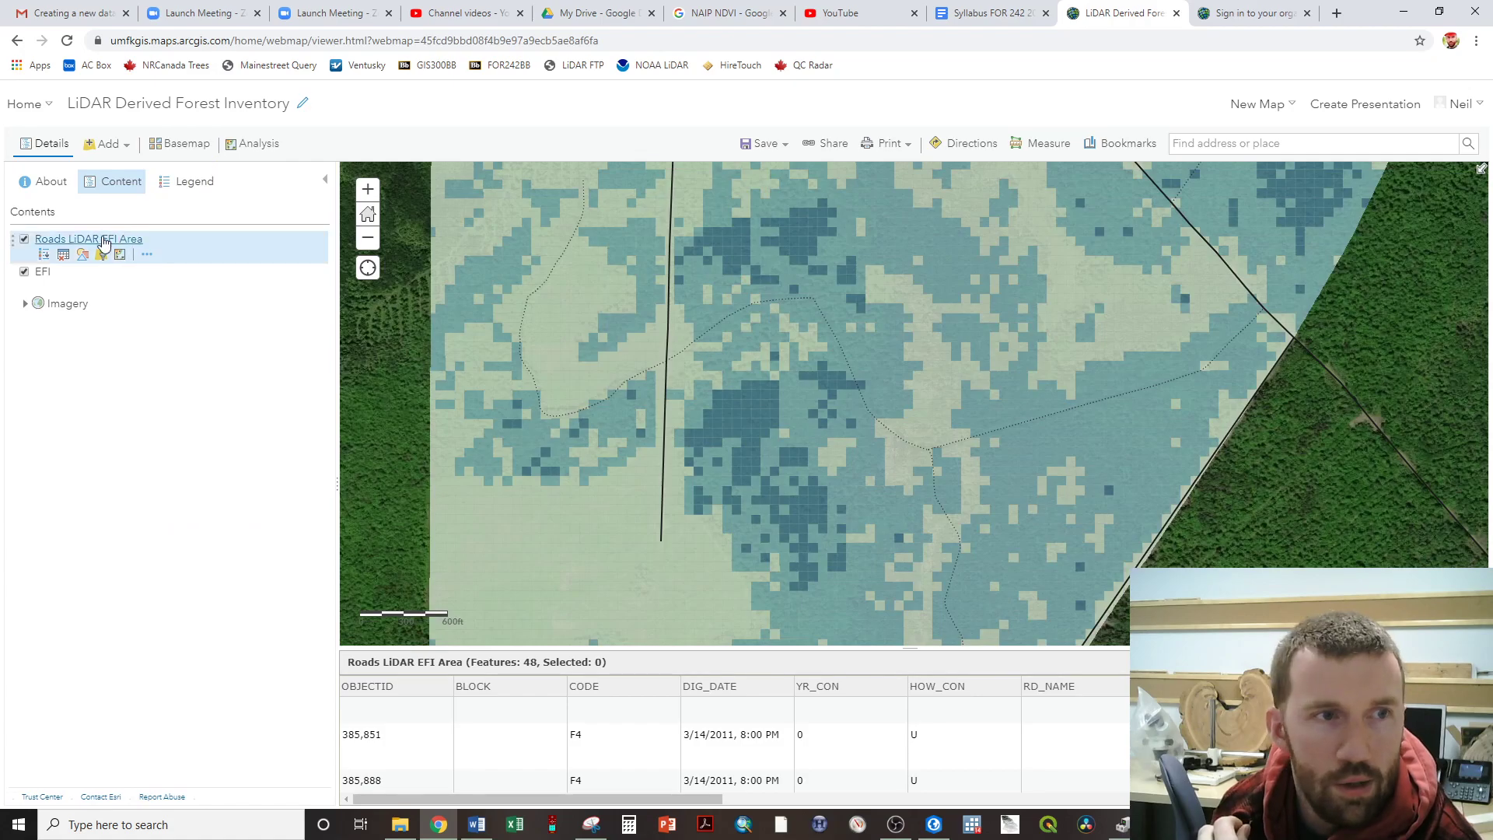
click(25, 272)
scroll(770, 305, up, 1)
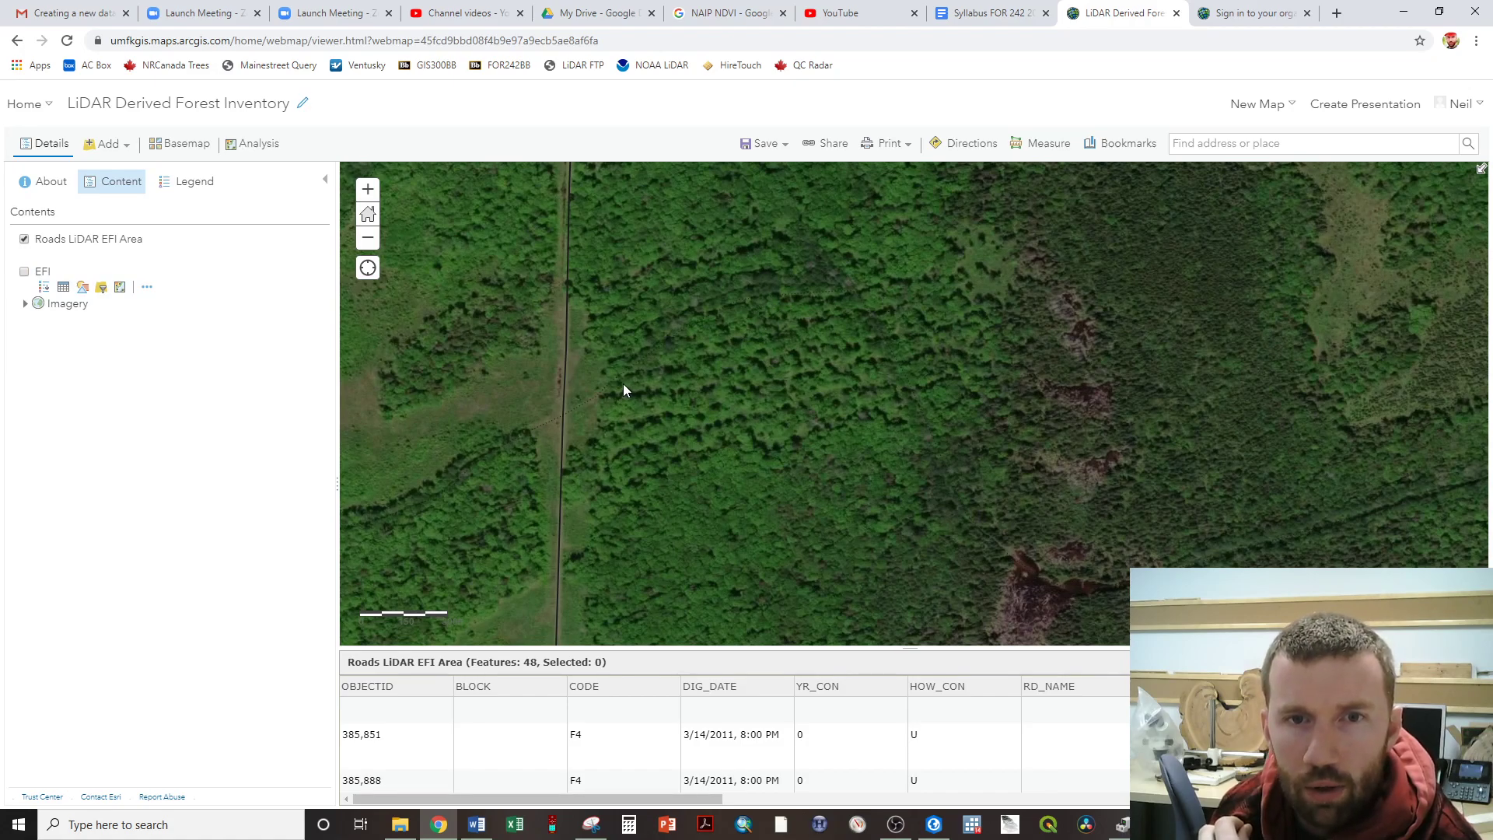
scroll(799, 327, down, 1)
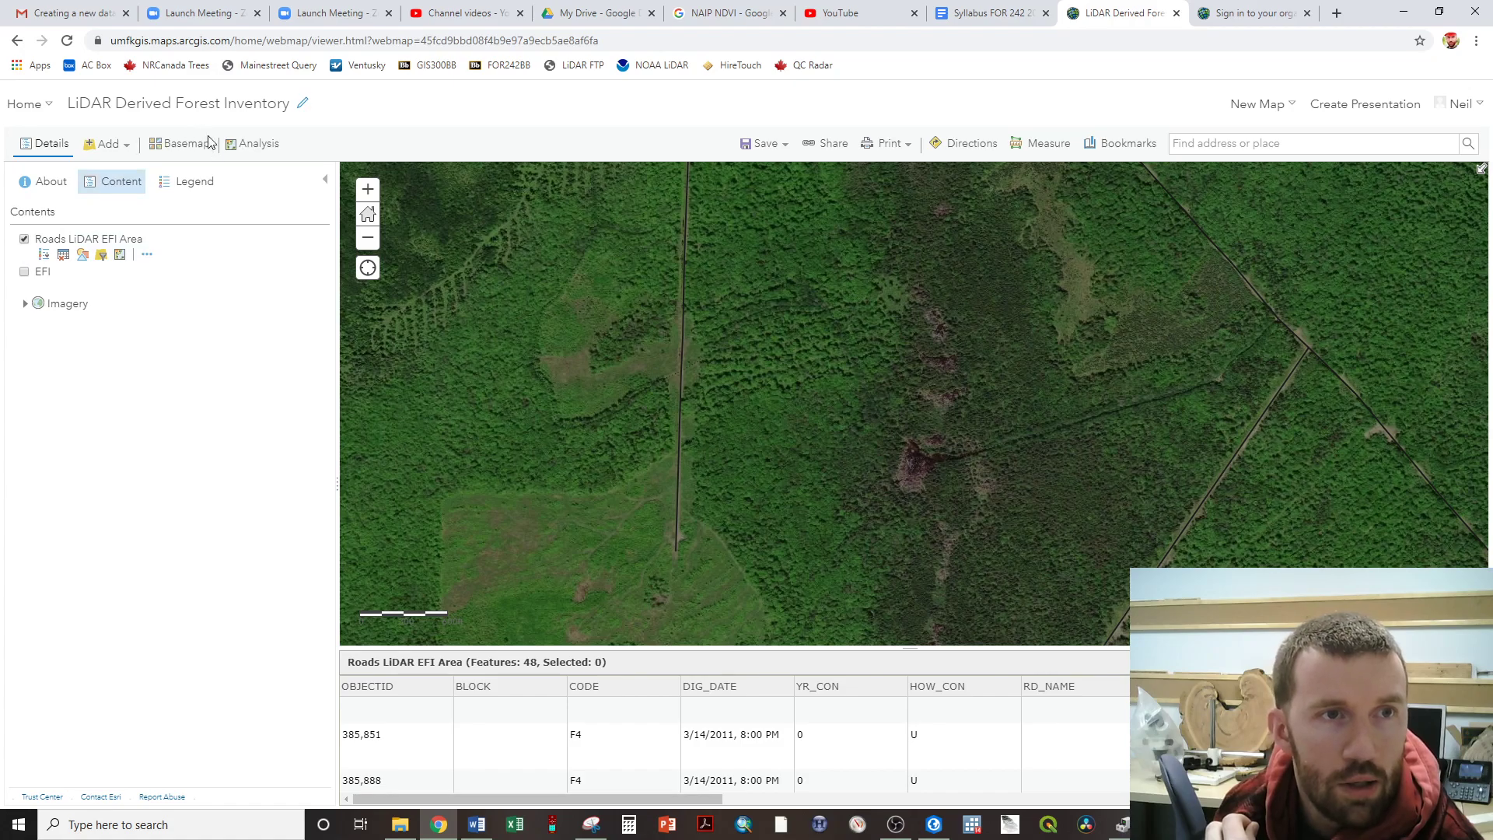
- Switch the basemap back to Topographic and turn the EFI layer on again
click(182, 145)
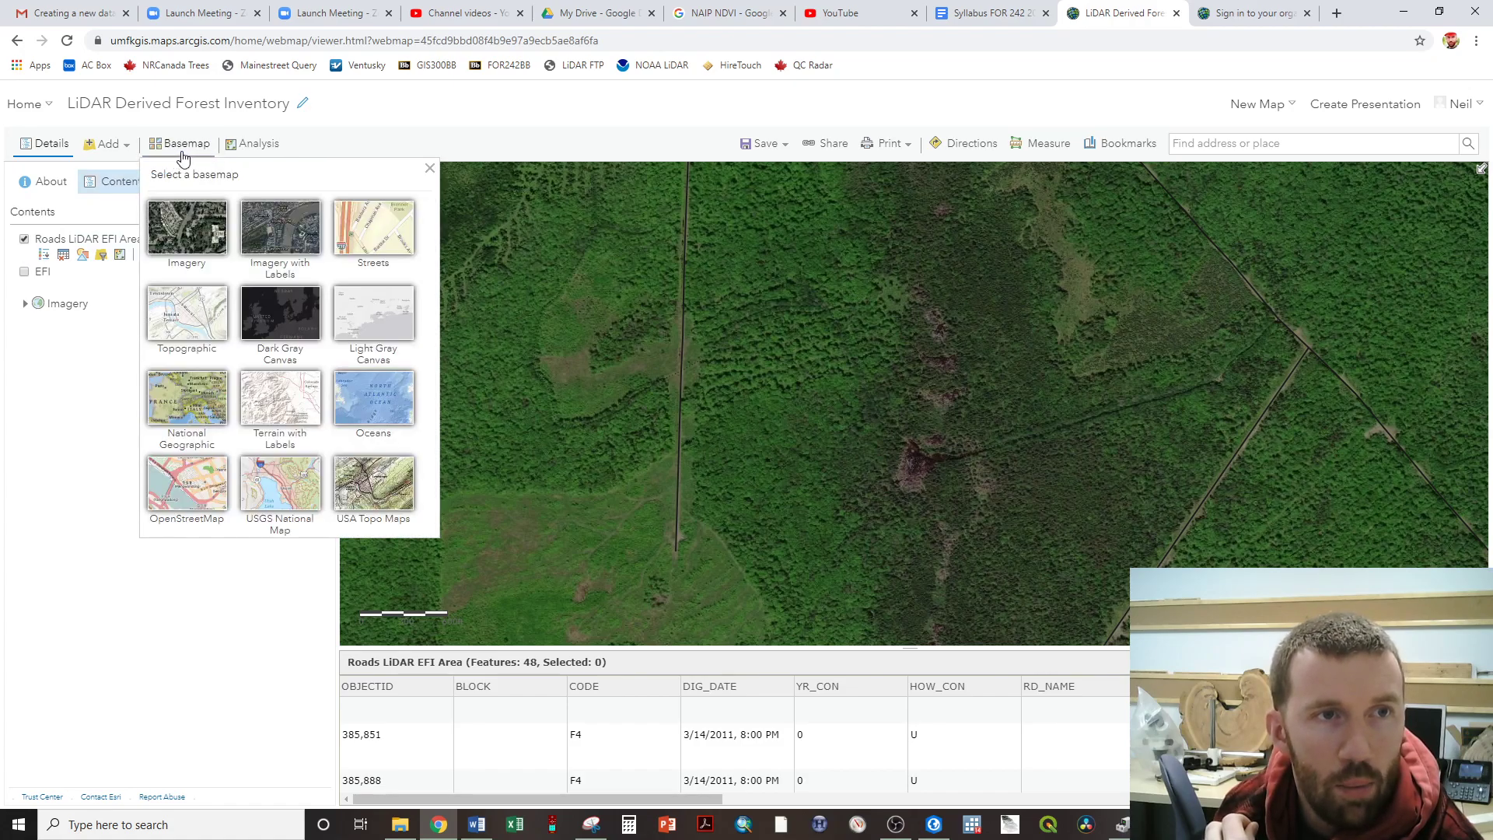
click(192, 309)
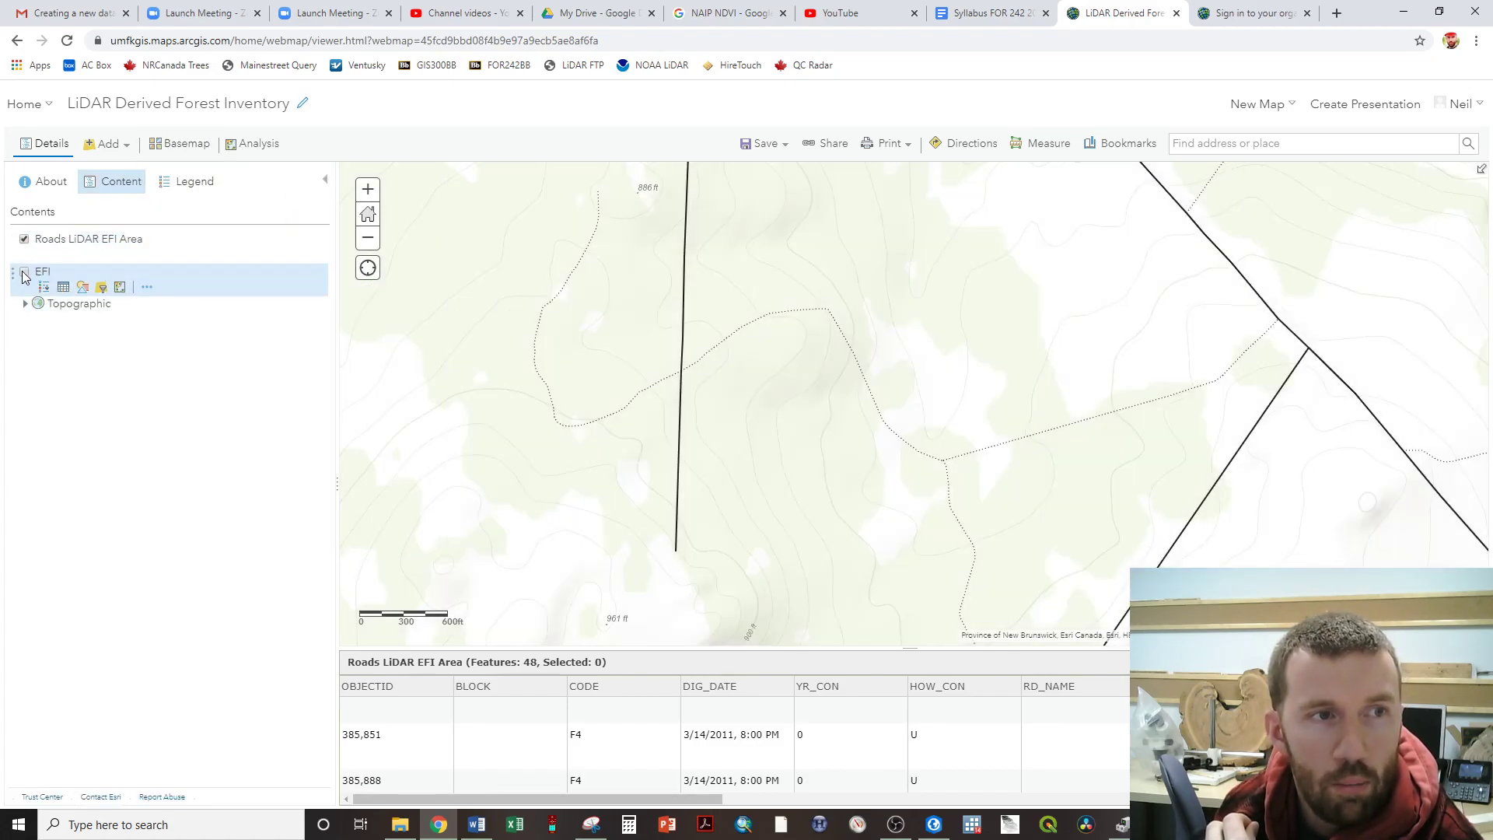
click(24, 272)
scroll(842, 301, down, 1)
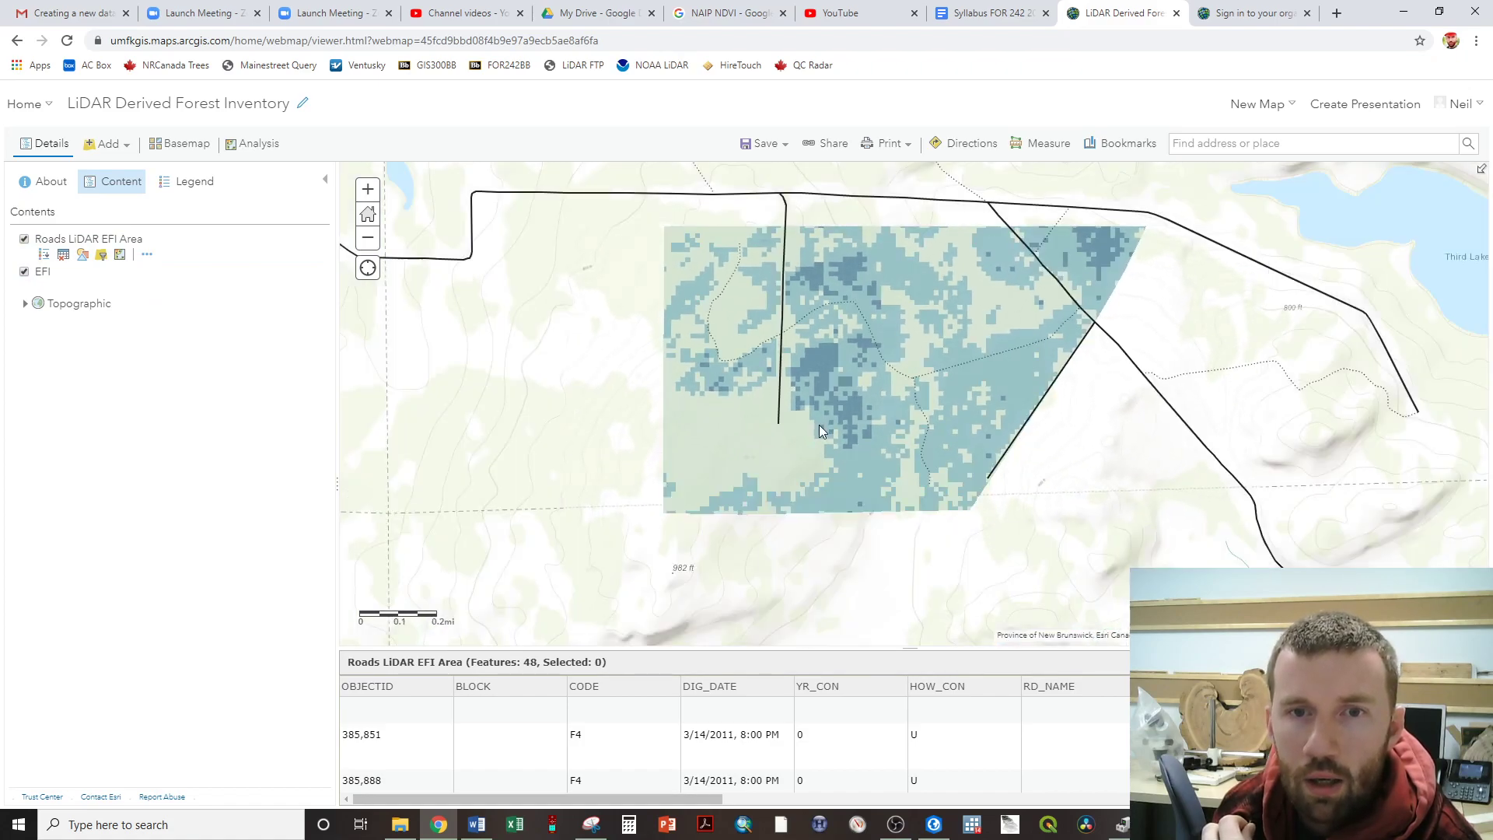
- Frame the high-sawlog stand east of the dead-end road in the southern EFI grid and bookmark the view as "Southerly Hardwood Stand"
scroll(823, 421, up, 2)
drag(897, 268, 874, 375)
click(1107, 148)
click(1106, 254)
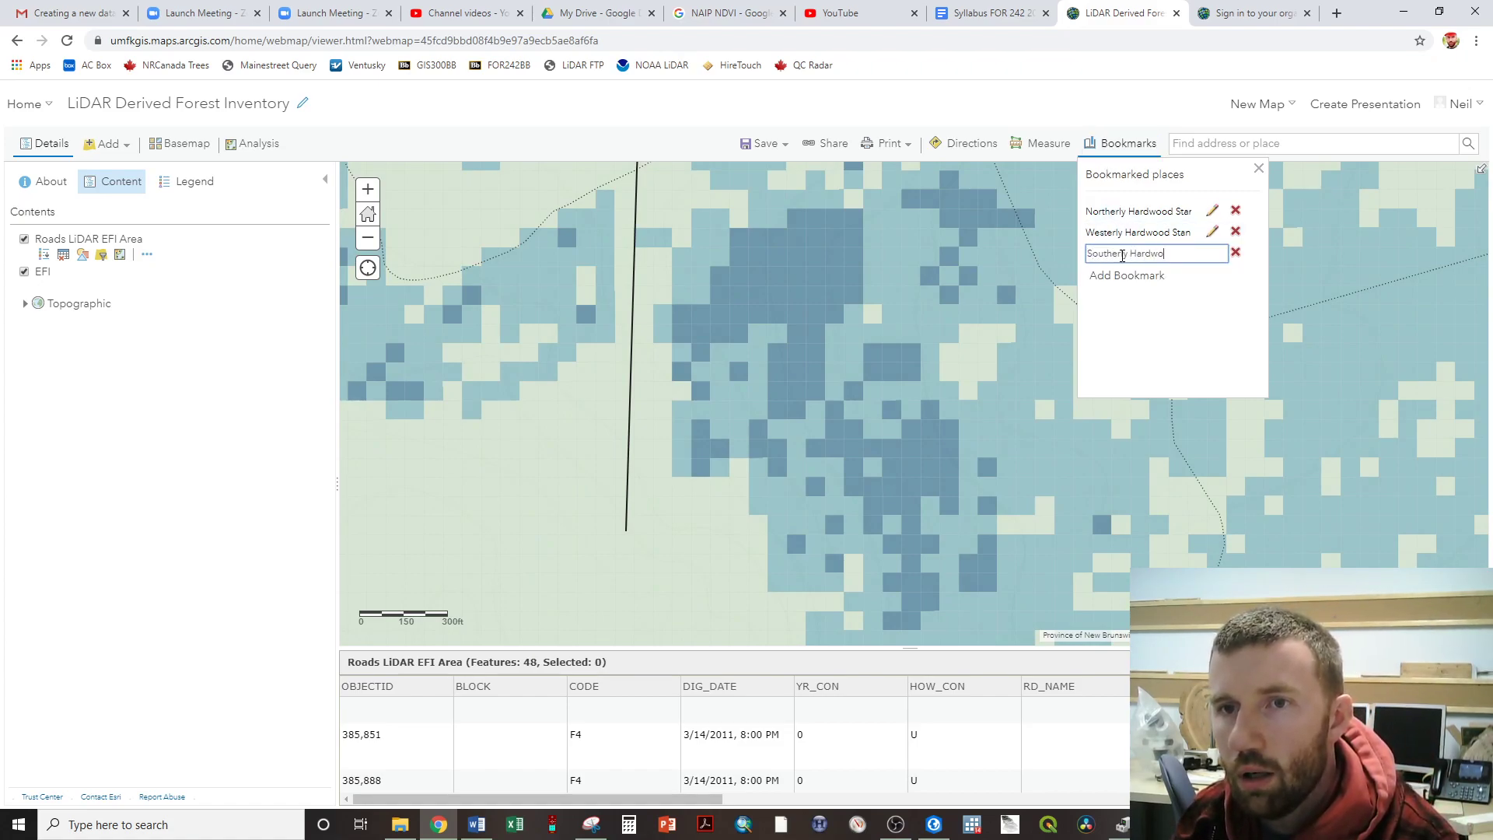
text(Southerly Hardwood Stand)
key(Return)
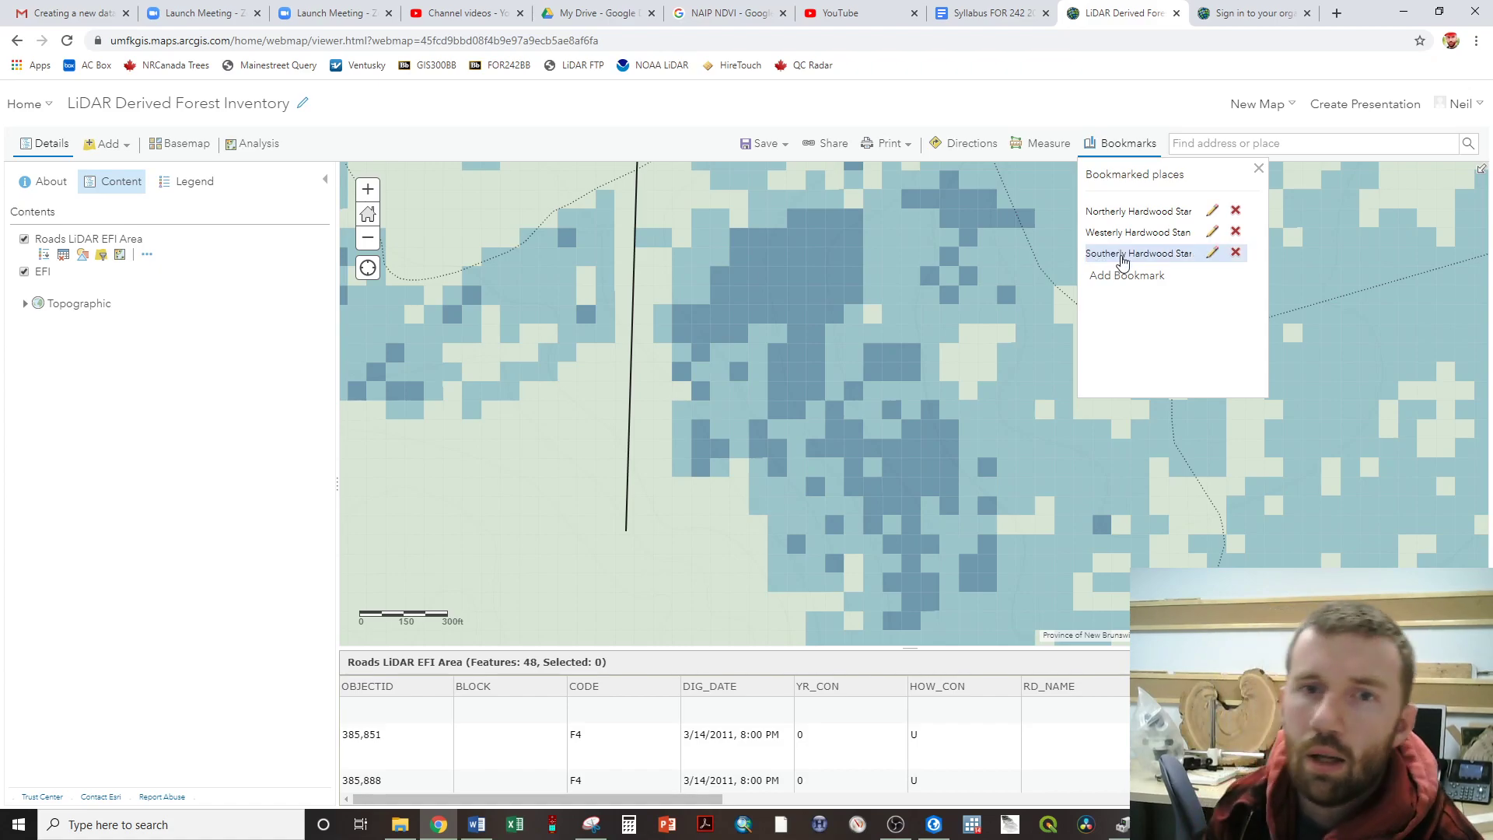
- Frame the two high-sawlog clusters north of the Southerly Hardwood Stand and bookmark the view as "Central Hardwood Stand"
click(1122, 254)
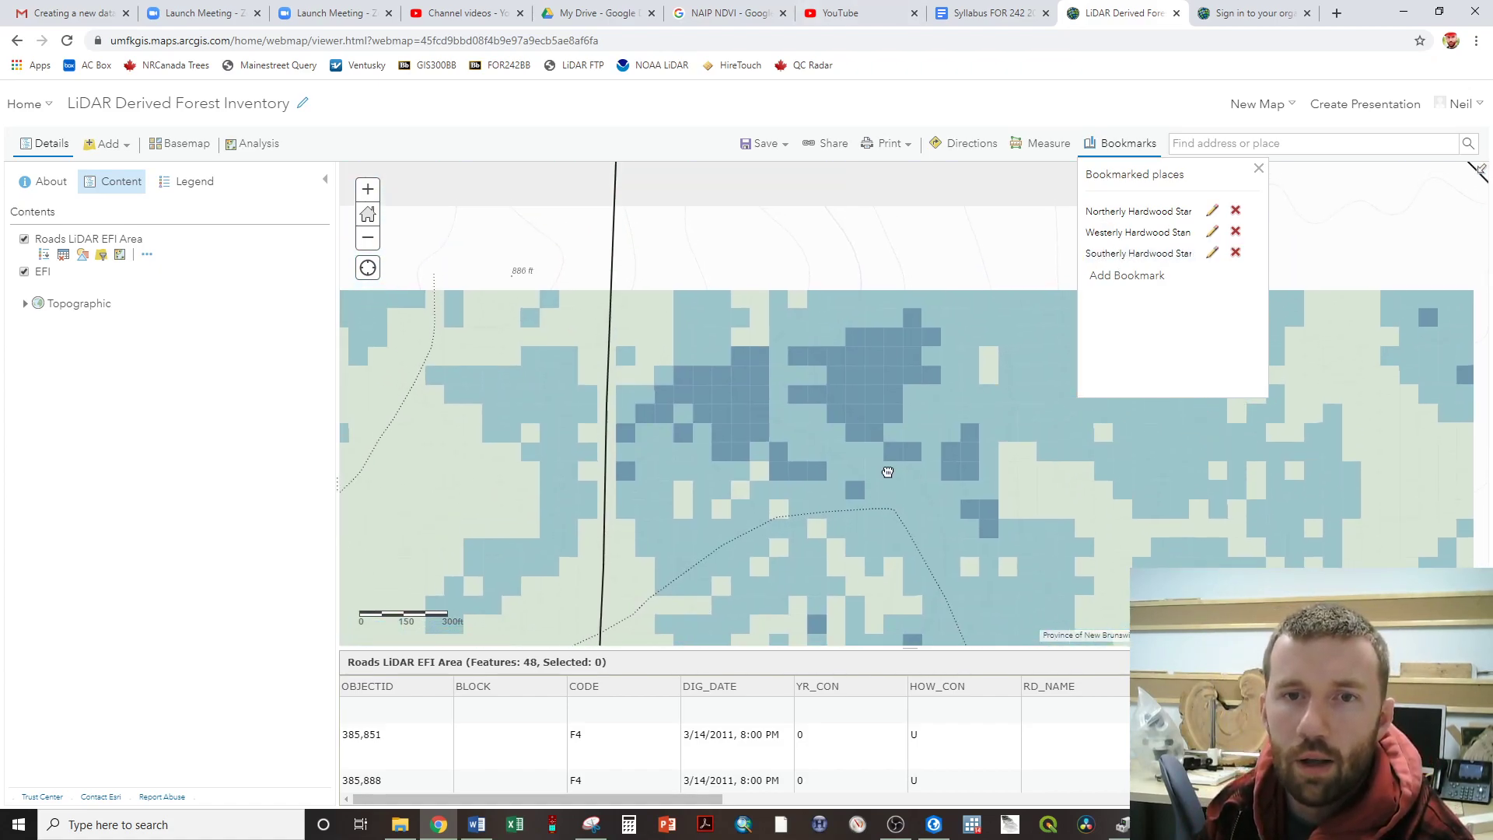
scroll(864, 394, up, 1)
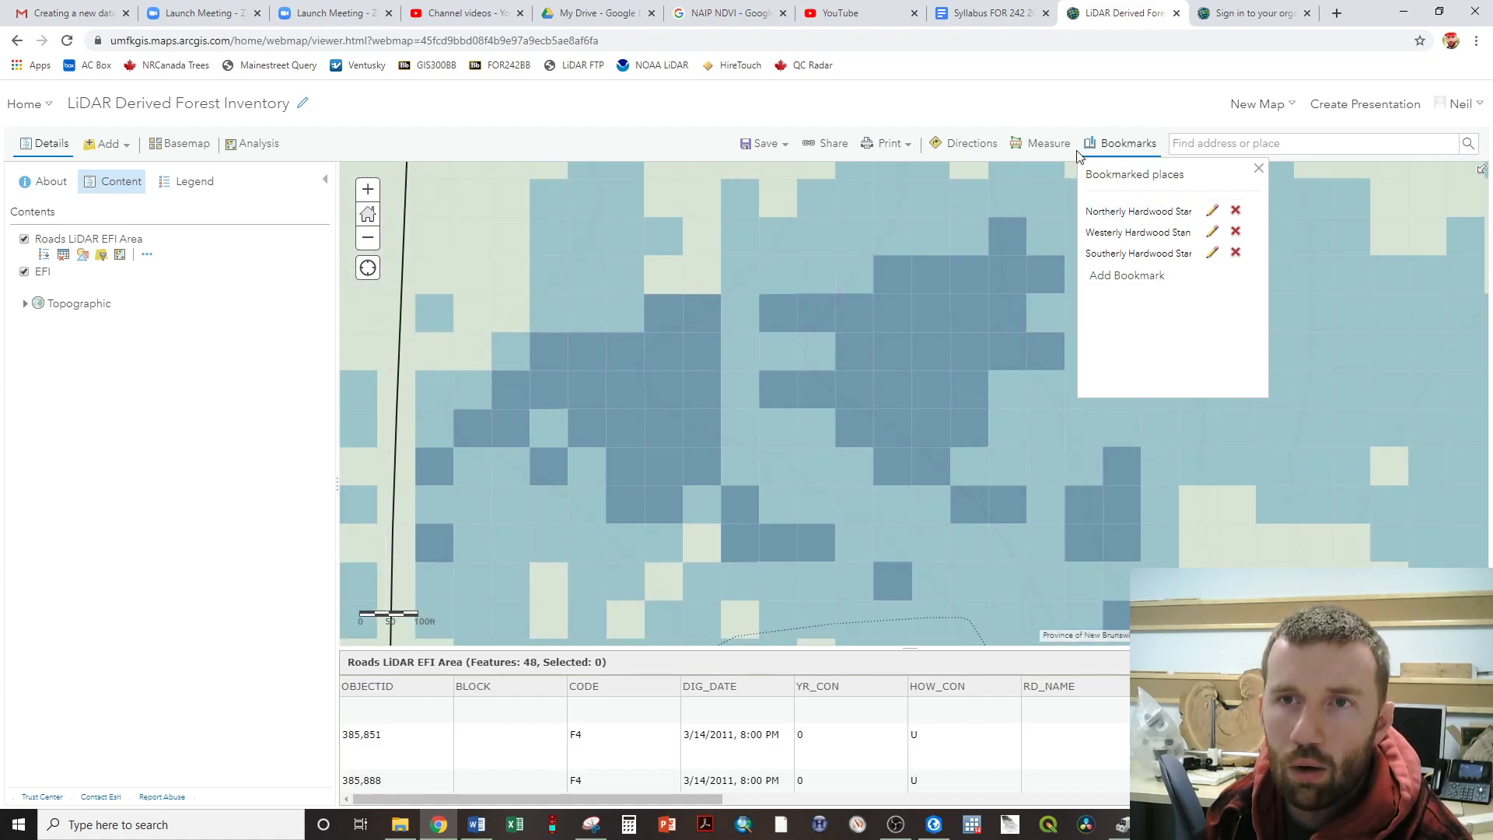
click(1126, 276)
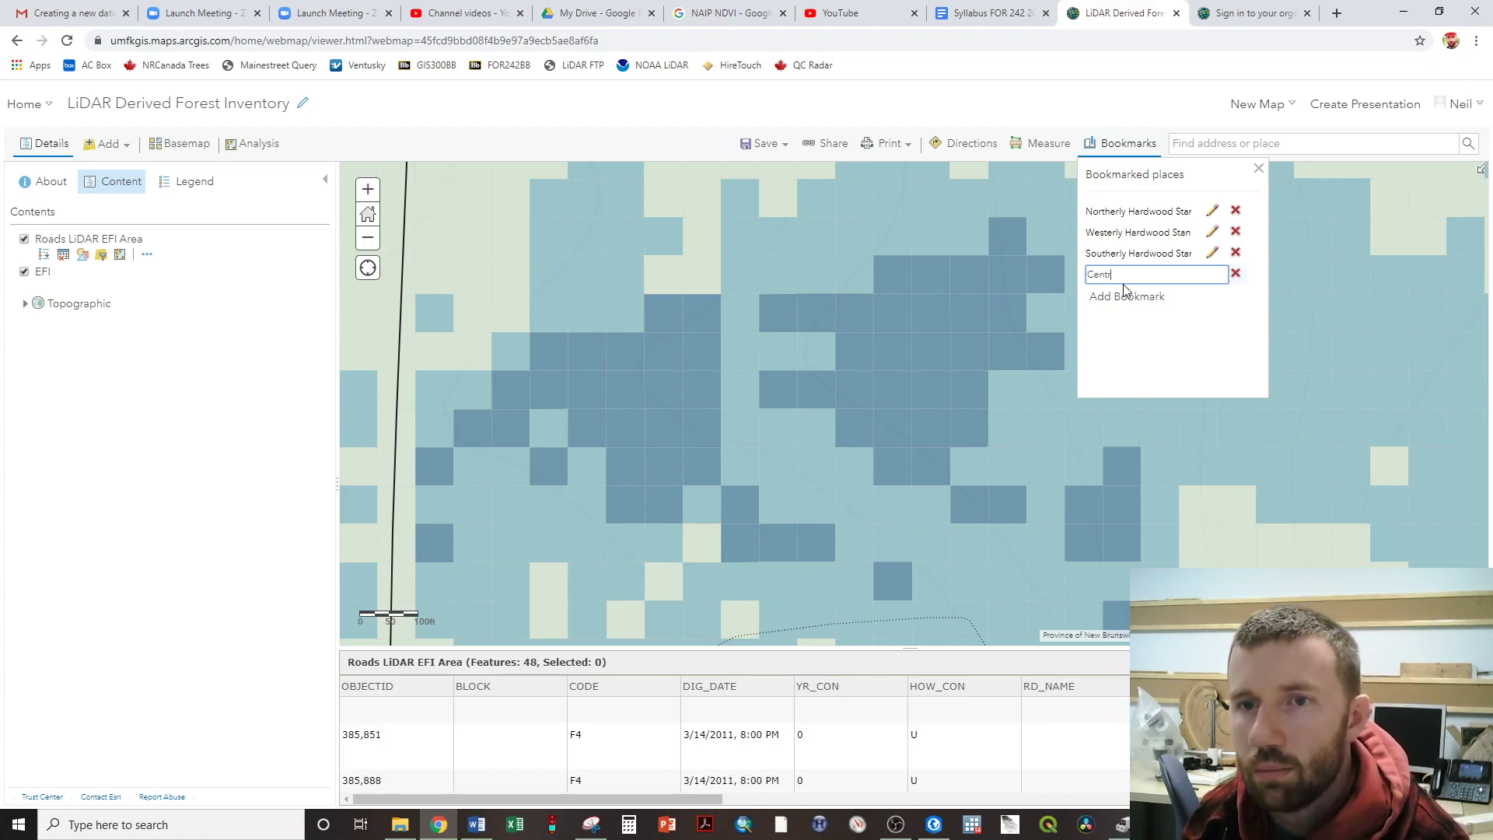
key(Return)
- Test the saved extents by visiting the Westerly, Northerly, Southerly and Central Hardwood Stand bookmarks in turn
scroll(837, 342, down, 5)
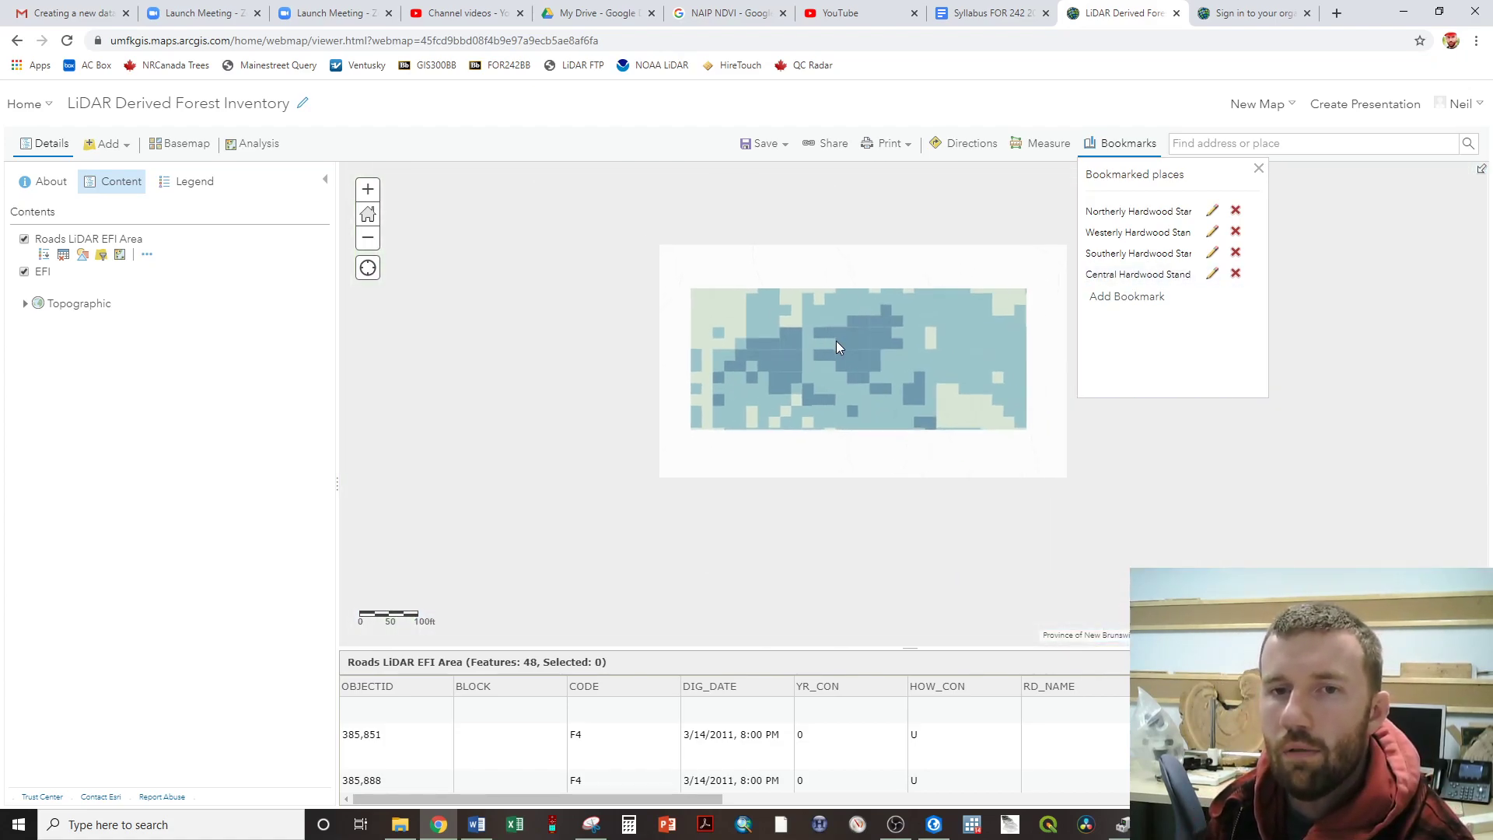
click(1113, 231)
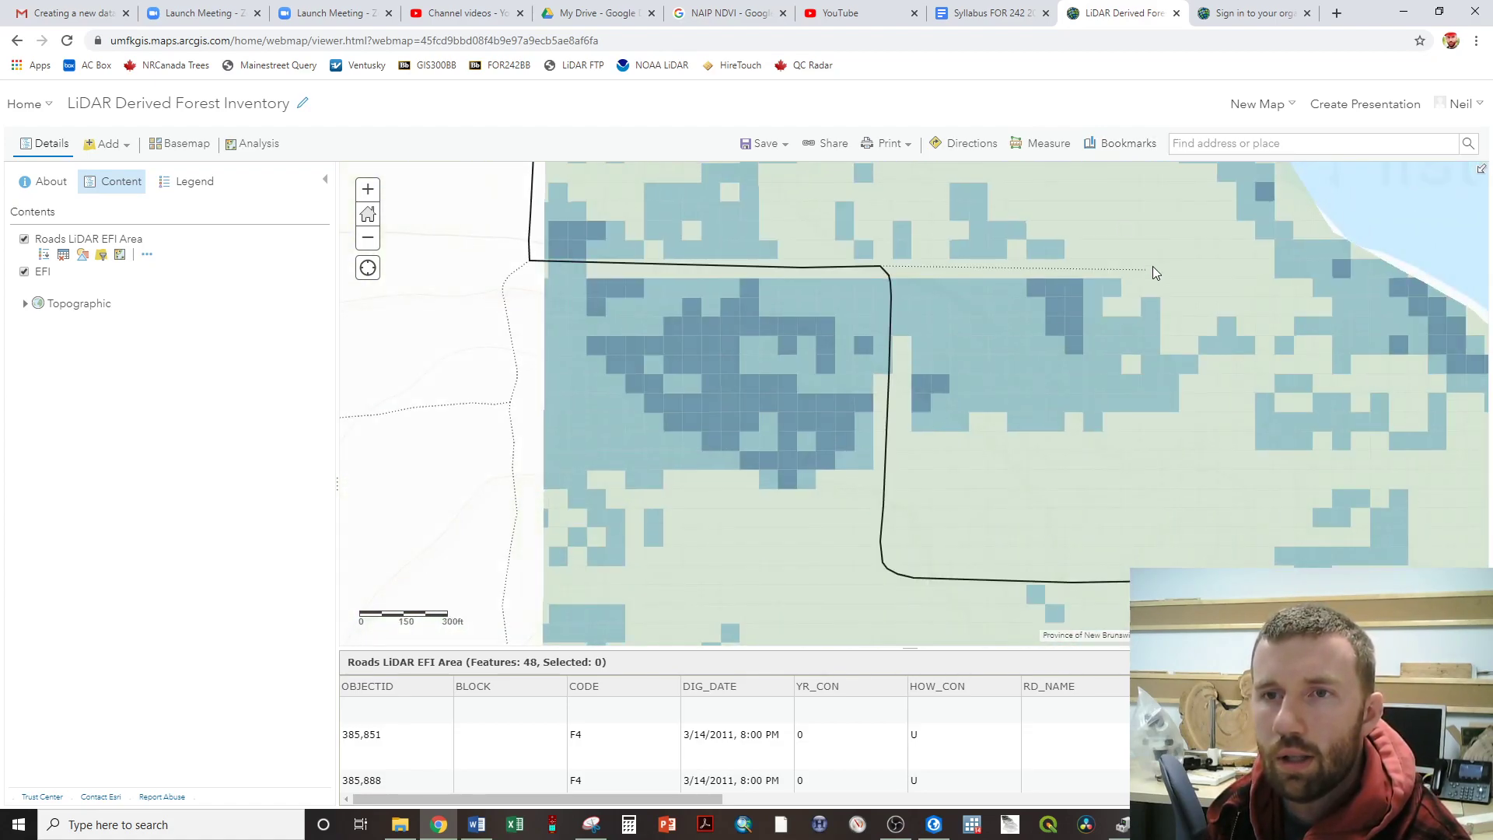
click(1122, 143)
click(1144, 220)
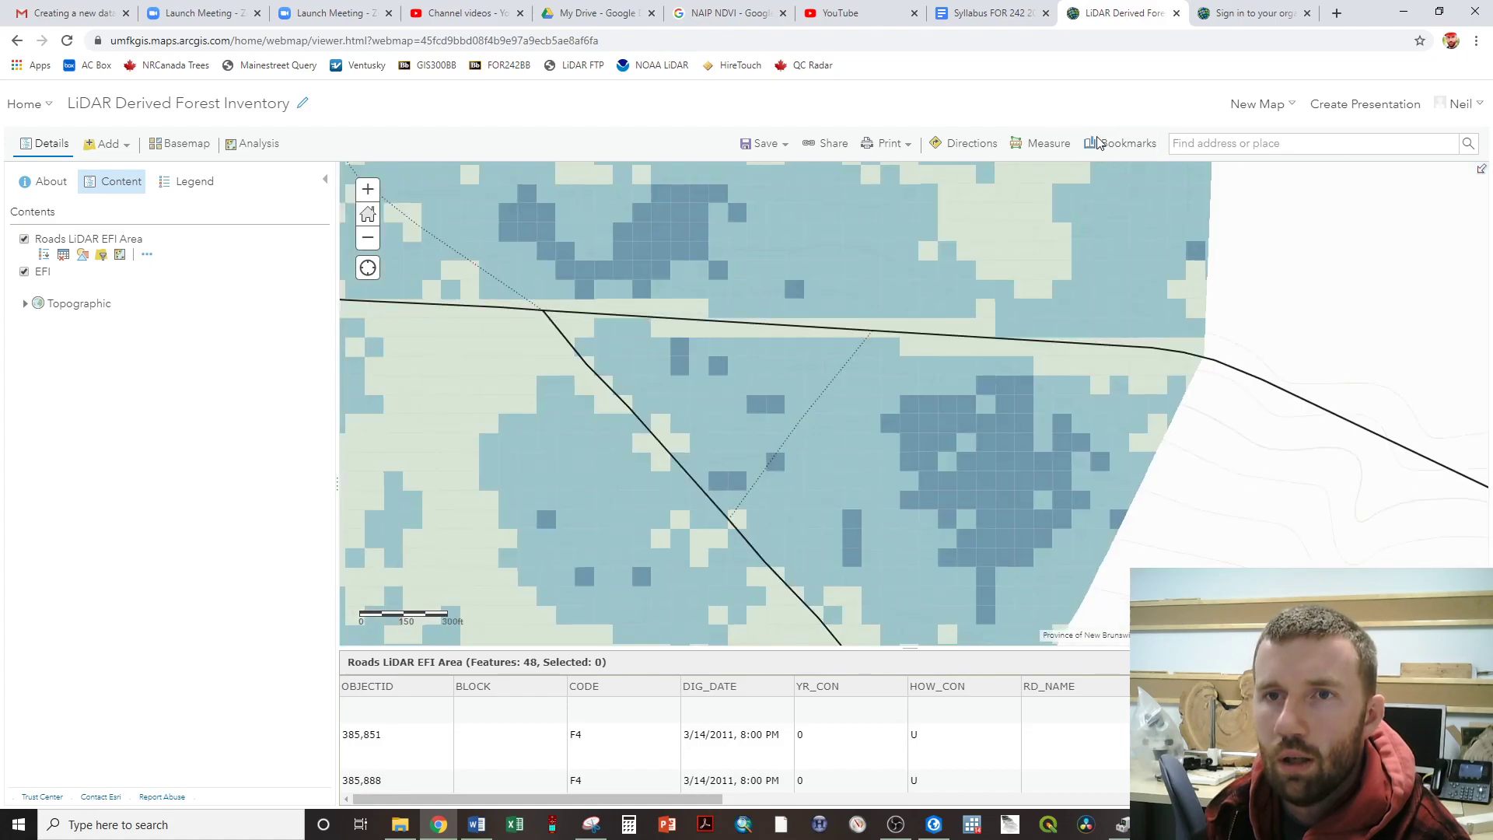
click(1122, 143)
click(1151, 253)
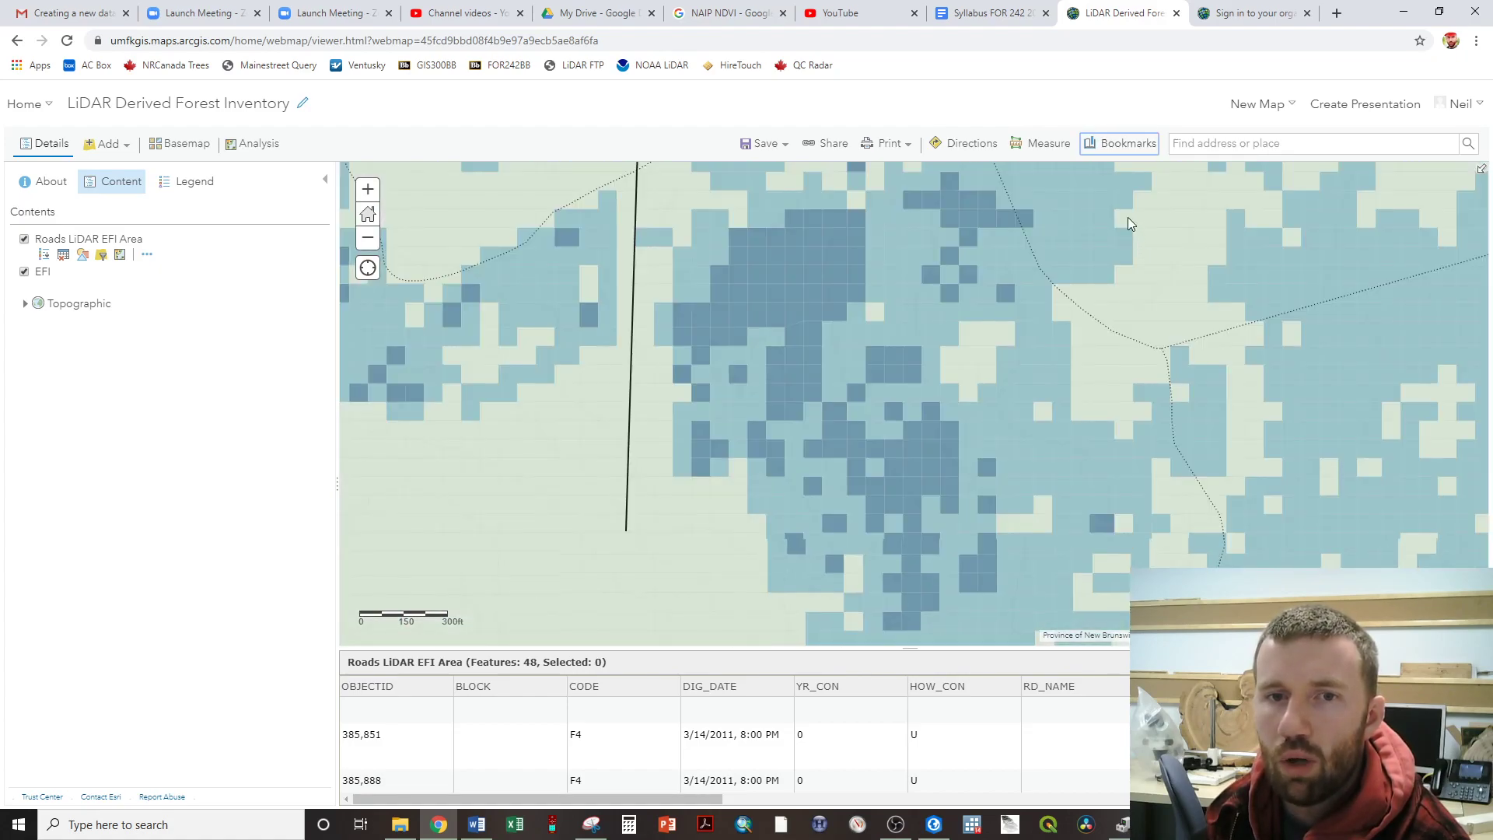
click(1121, 143)
click(1146, 272)
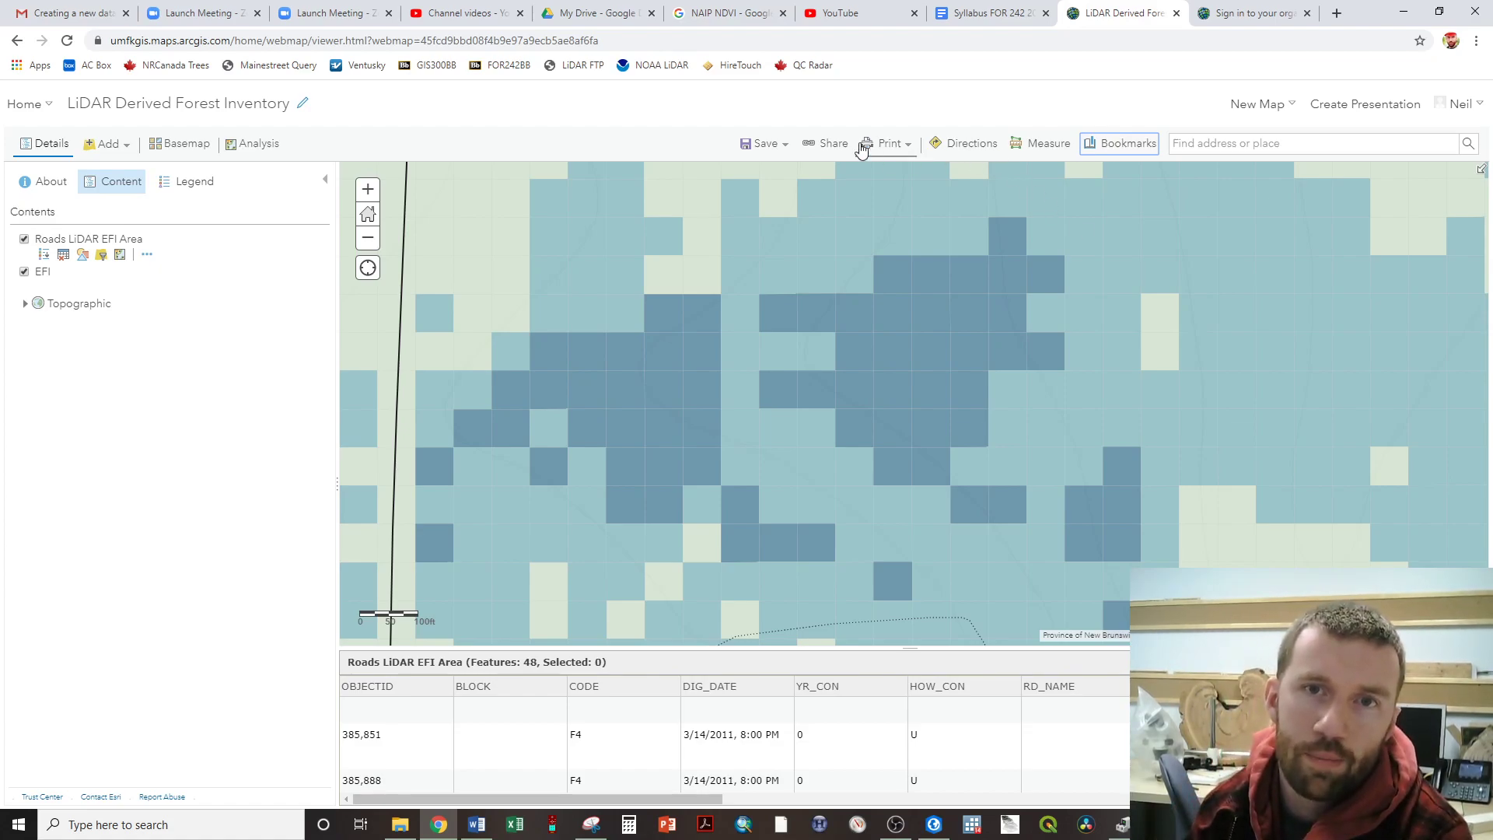
- Review the map's sharing settings and select the link to the map, leaving the sharing options as they are
click(830, 144)
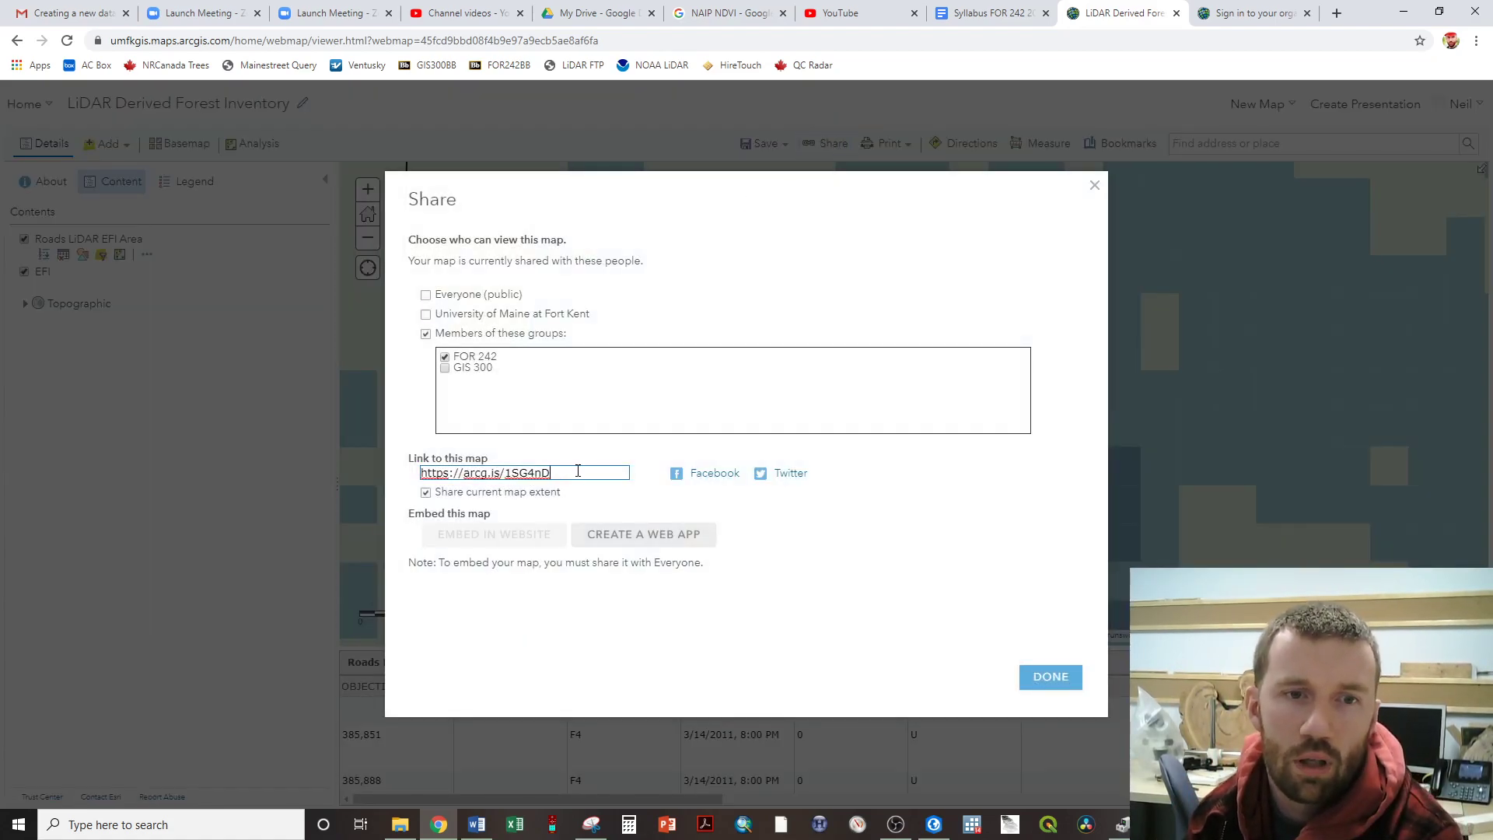
drag(573, 470, 420, 472)
click(1054, 679)
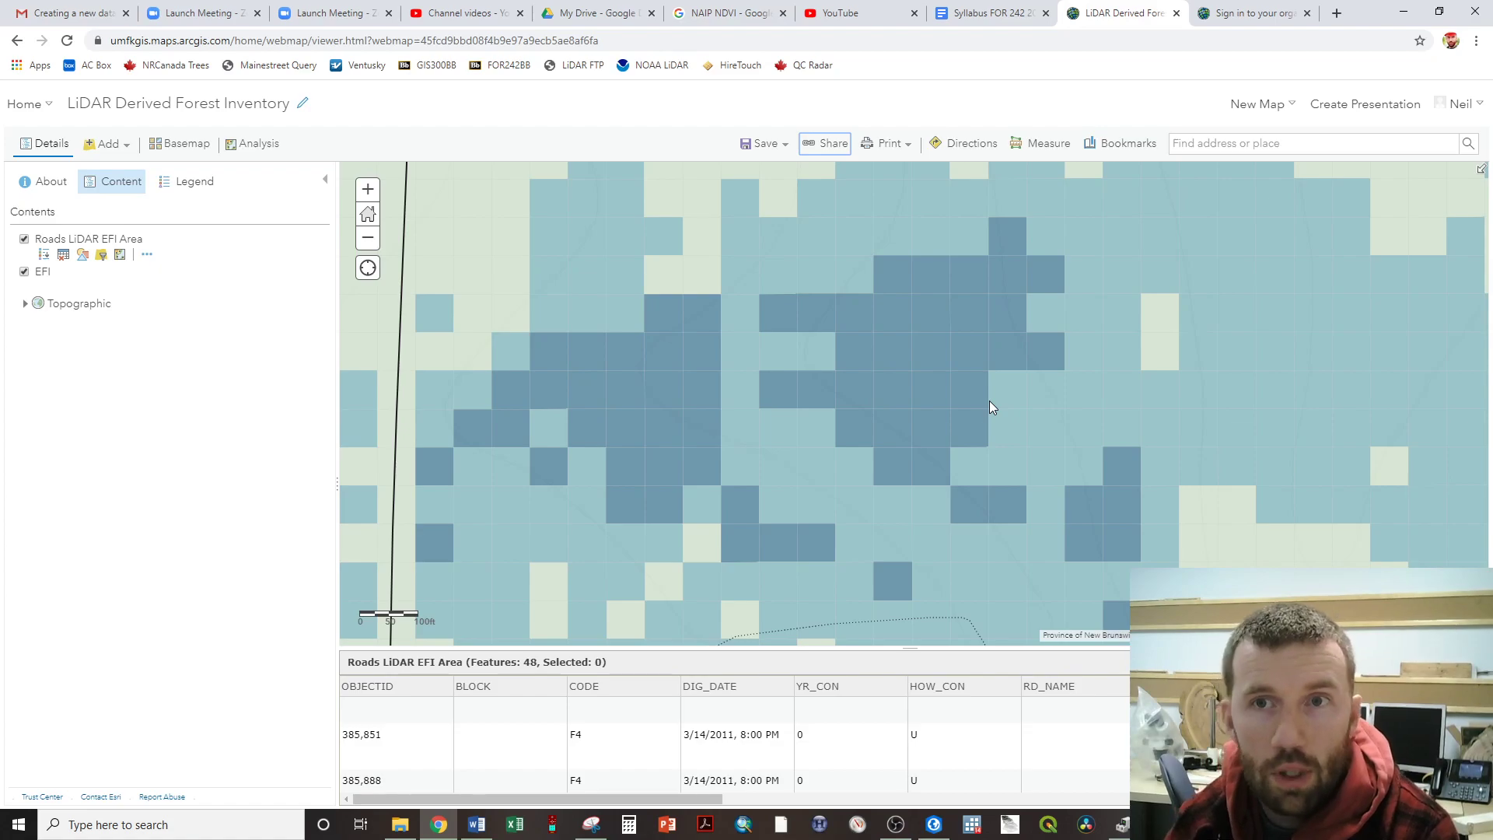
- Move between the hardwood stand bookmarks once more to compare the saved views
click(1121, 147)
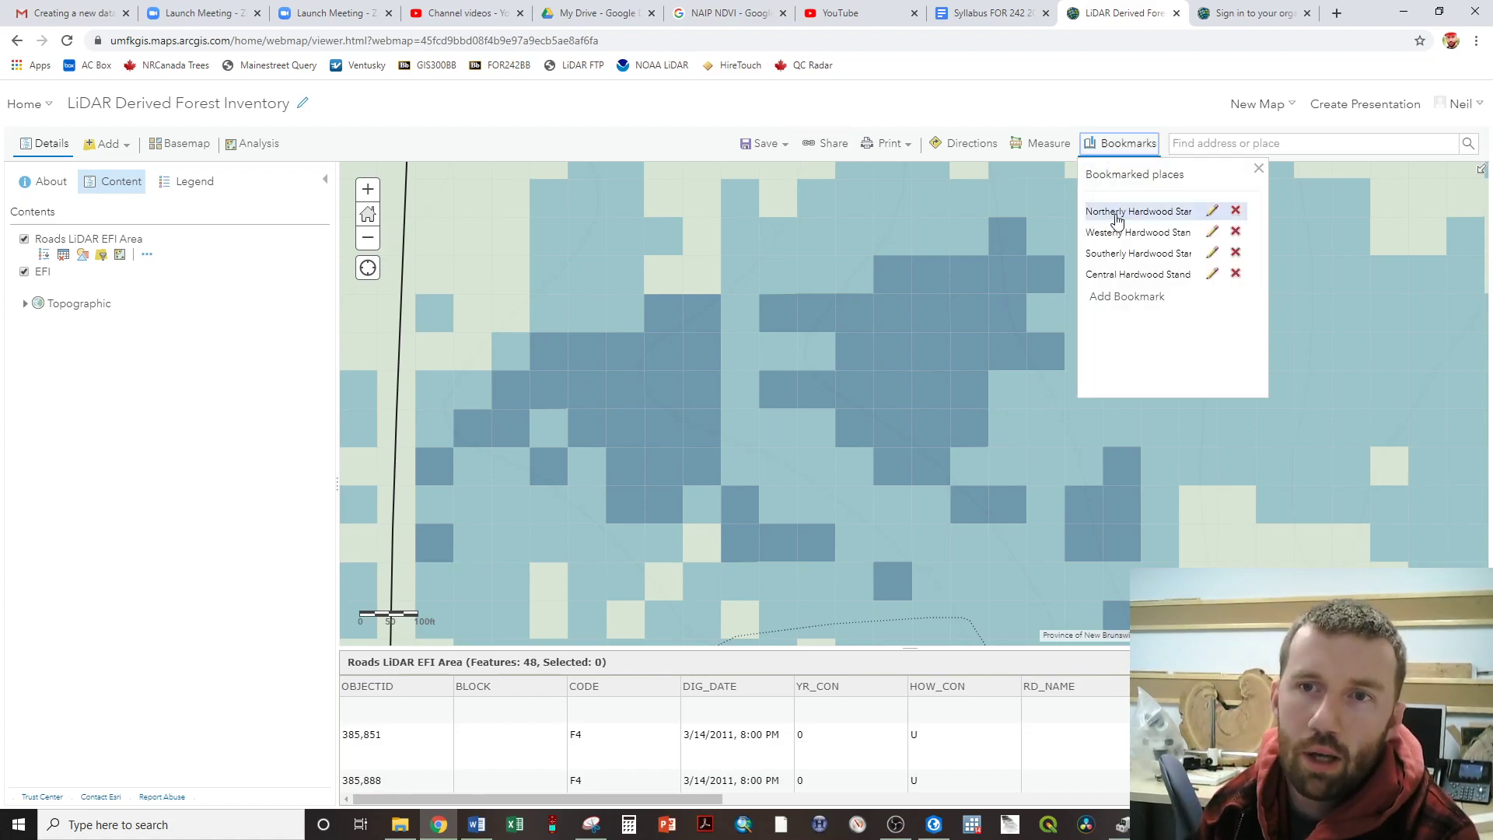
click(1120, 212)
click(1120, 144)
click(1124, 212)
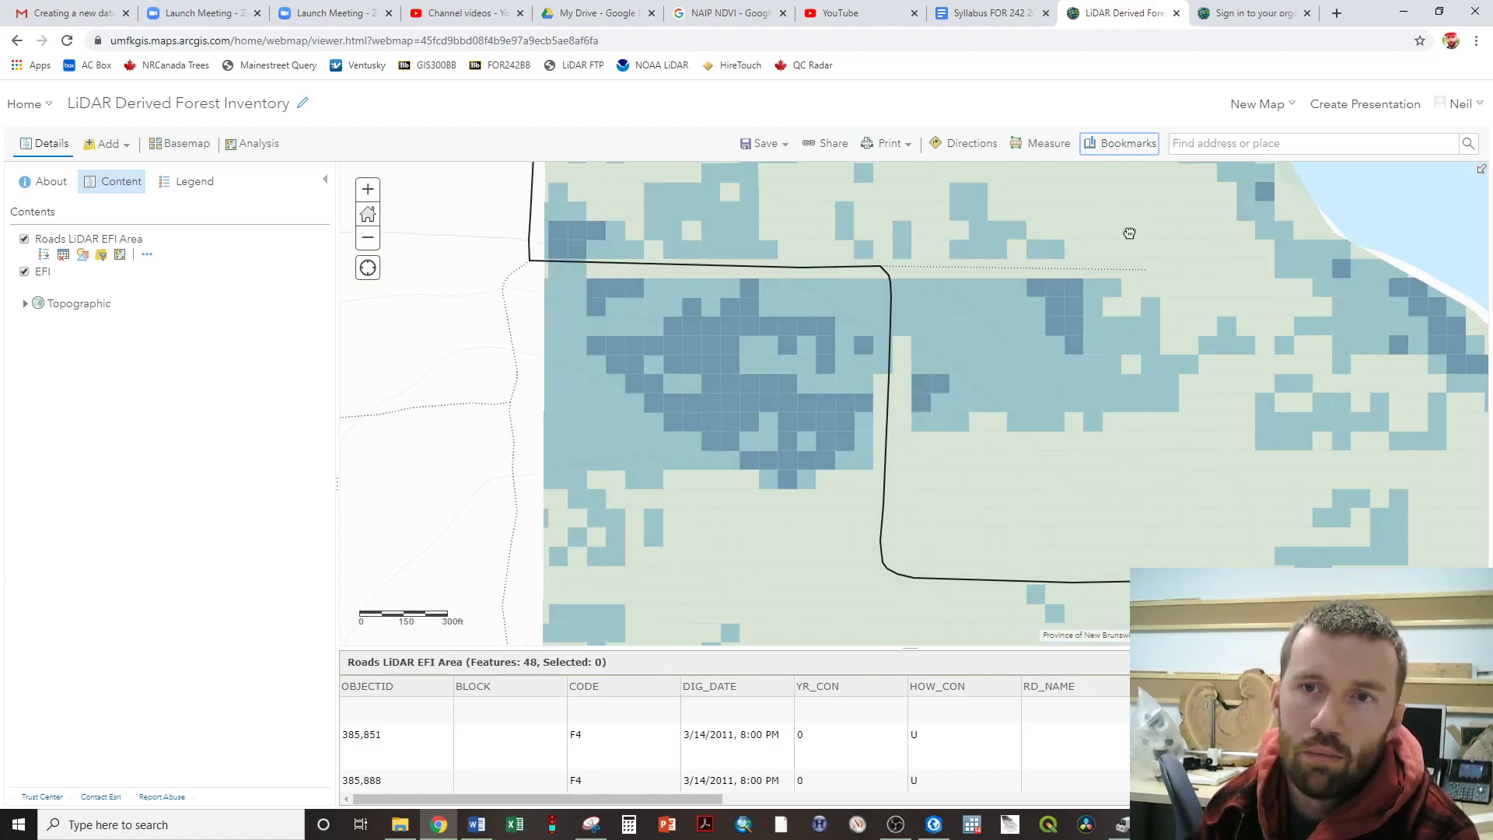
click(1122, 156)
click(1128, 253)
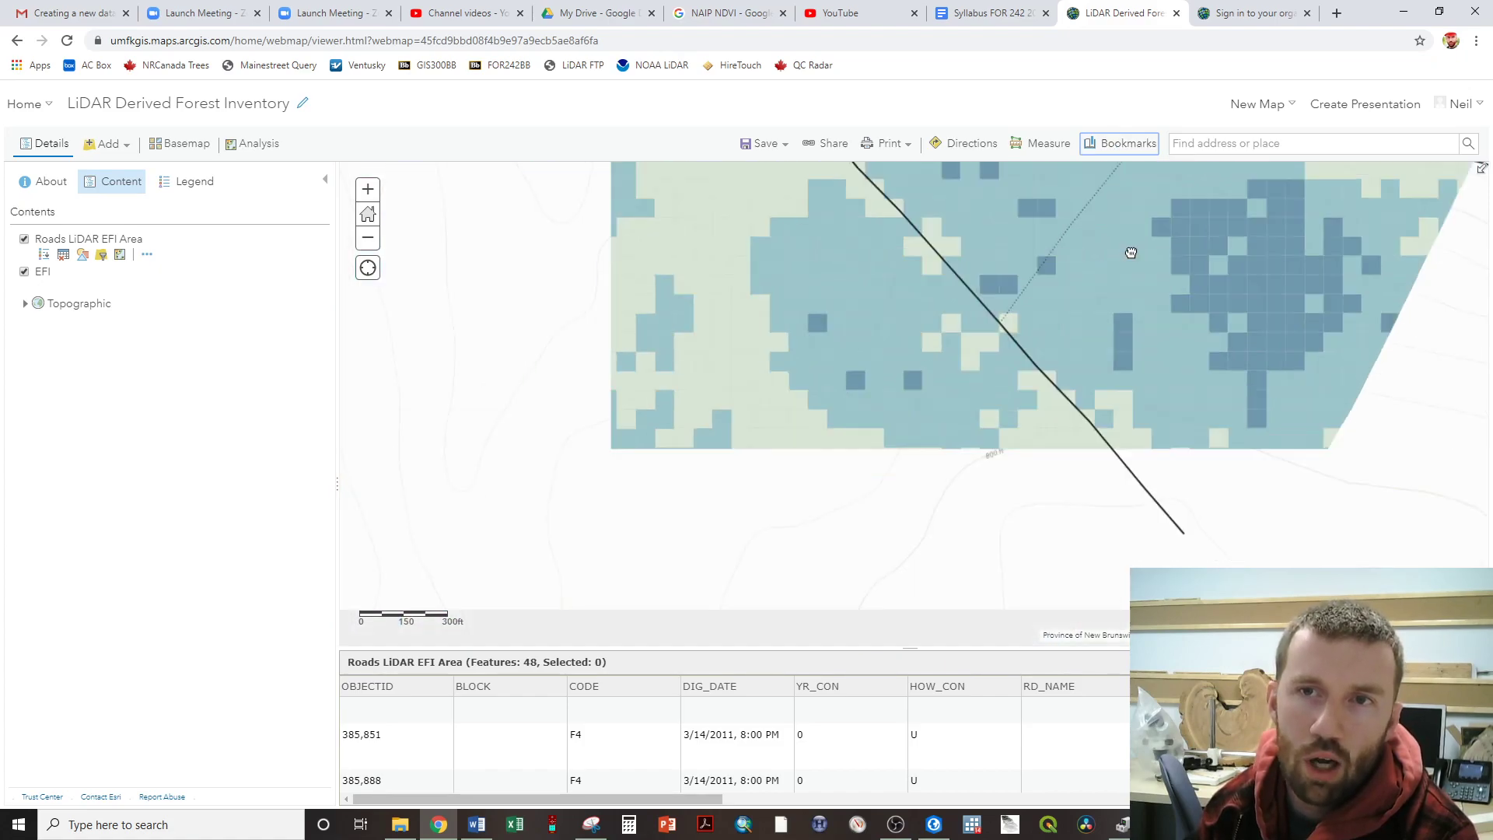
click(1112, 147)
click(1072, 266)
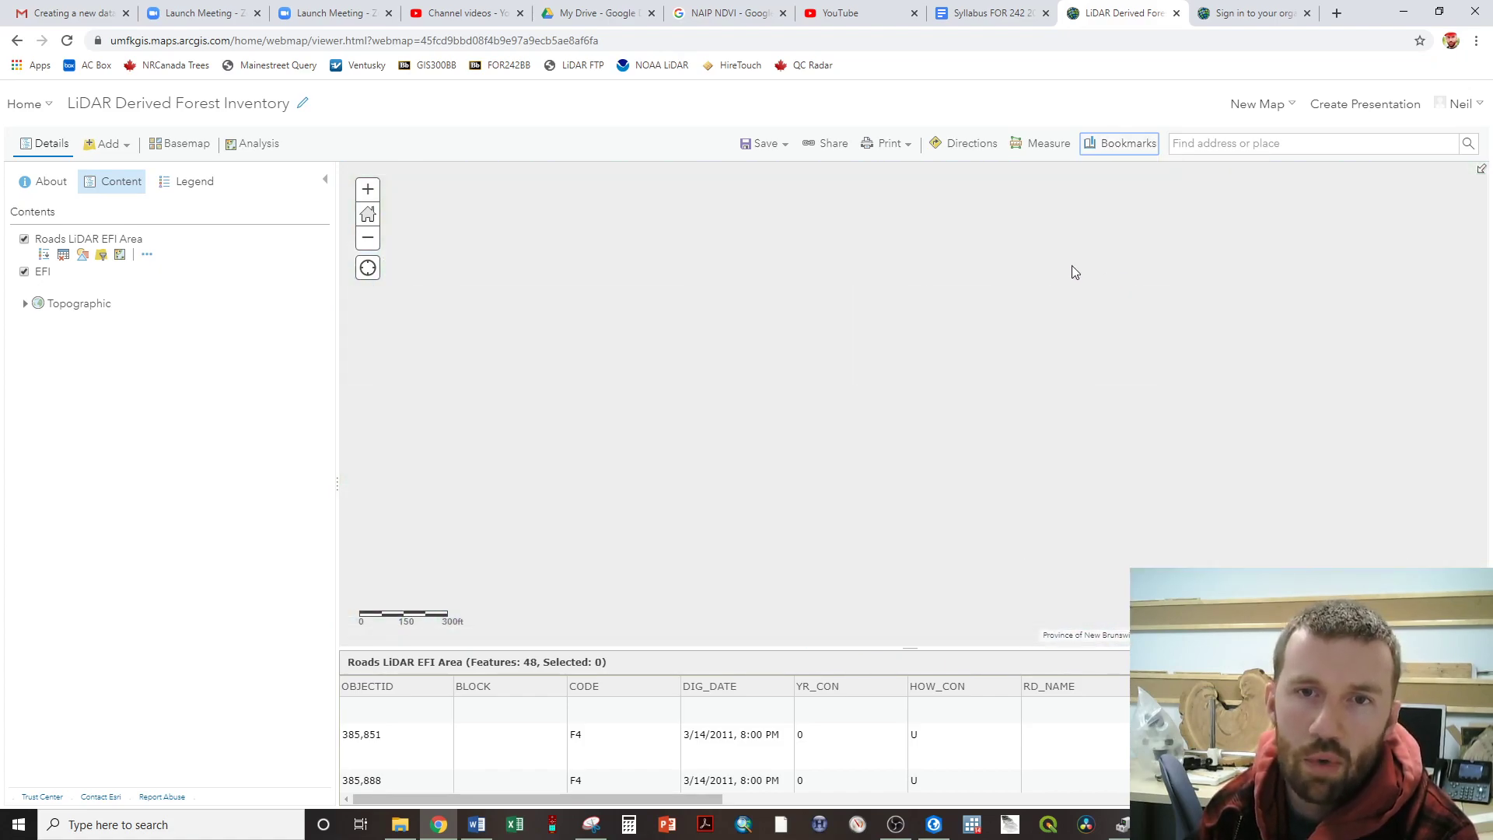
- Switch the basemap to Imagery over the sharp road bends west of the southern EFI grid
scroll(1019, 319, down, 3)
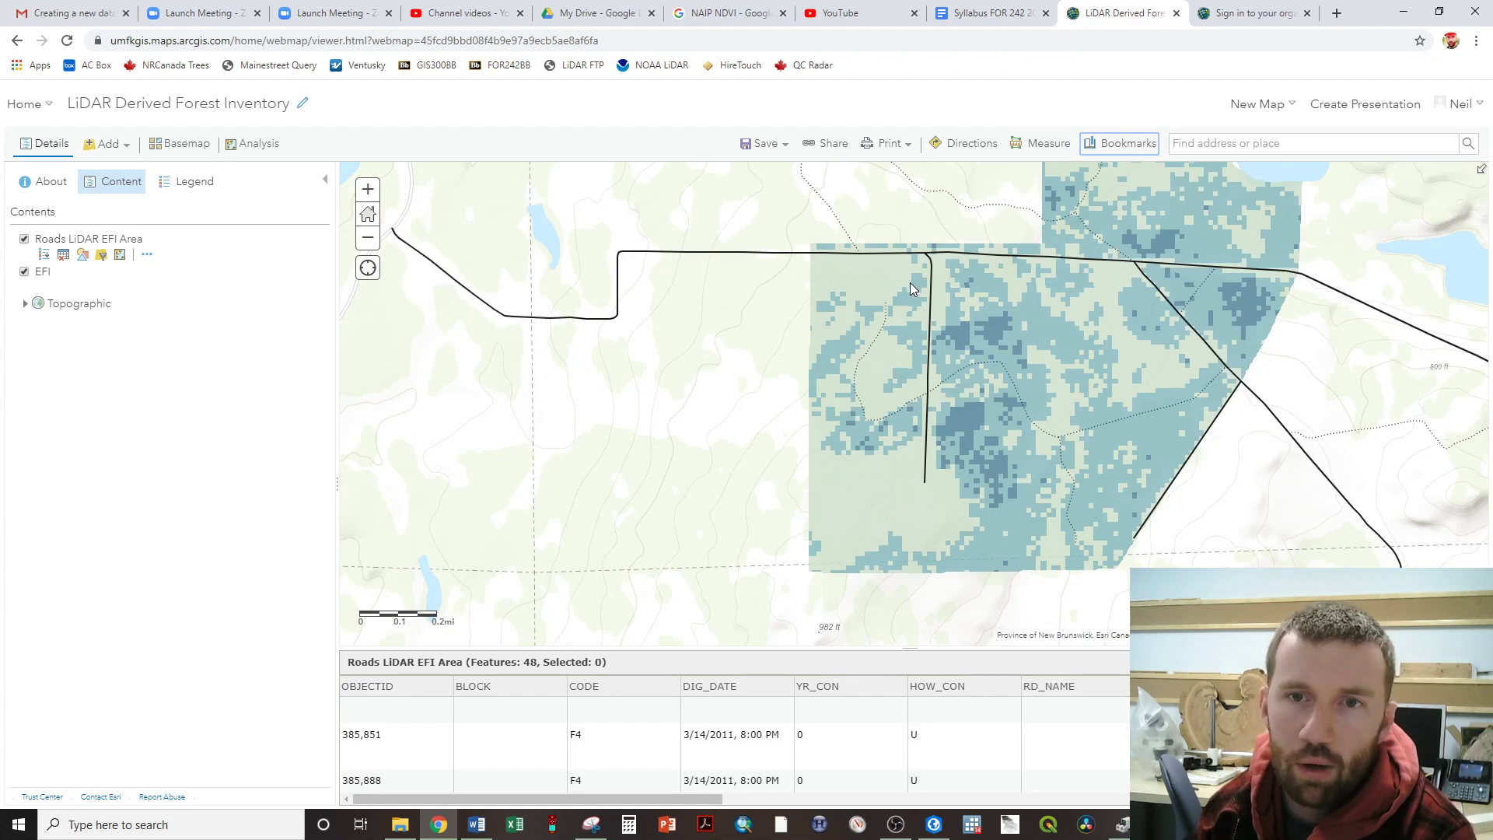
drag(910, 282, 948, 375)
scroll(597, 425, down, 2)
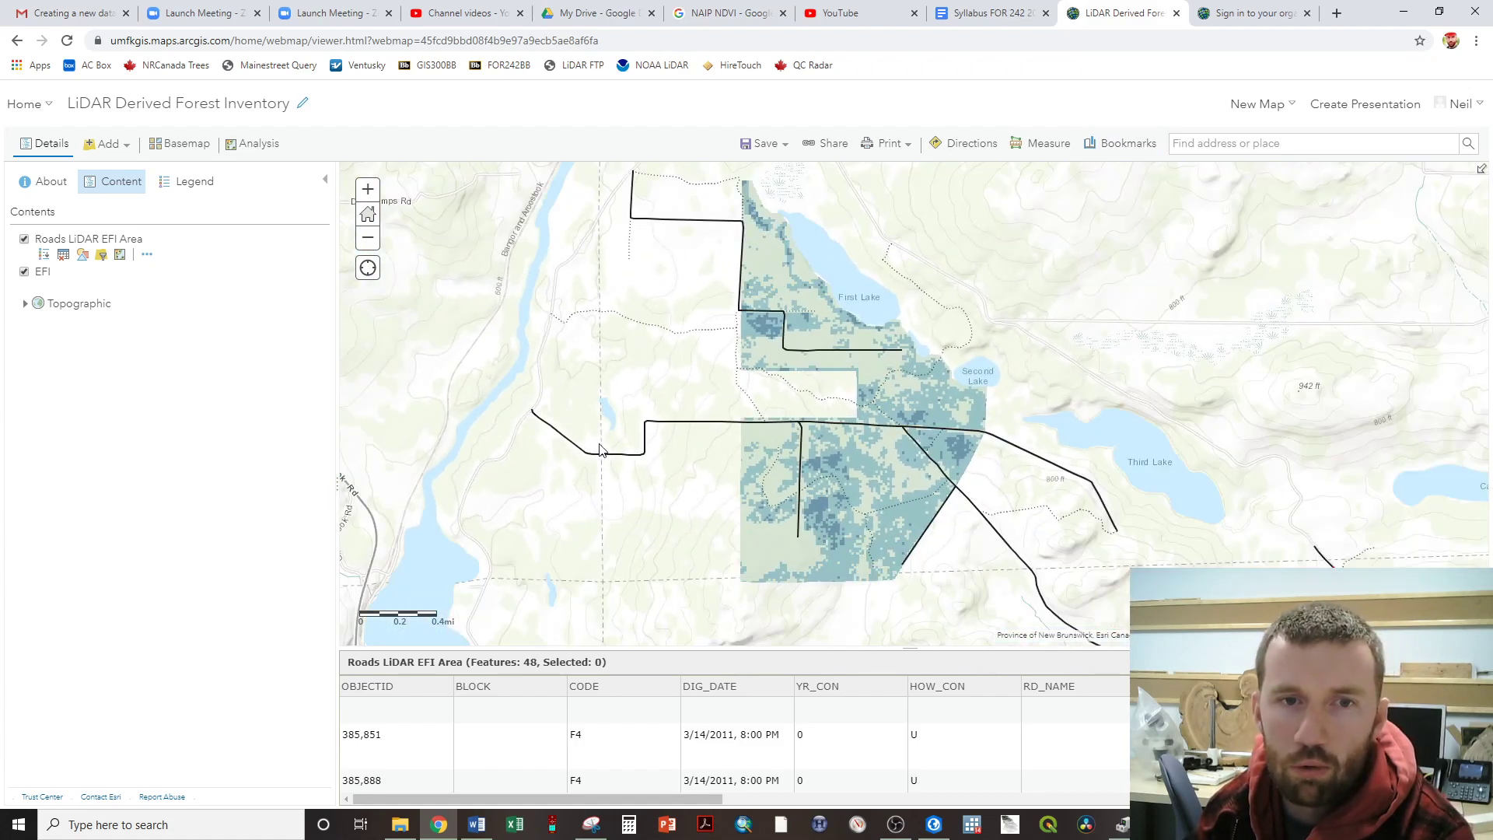
scroll(641, 460, up, 4)
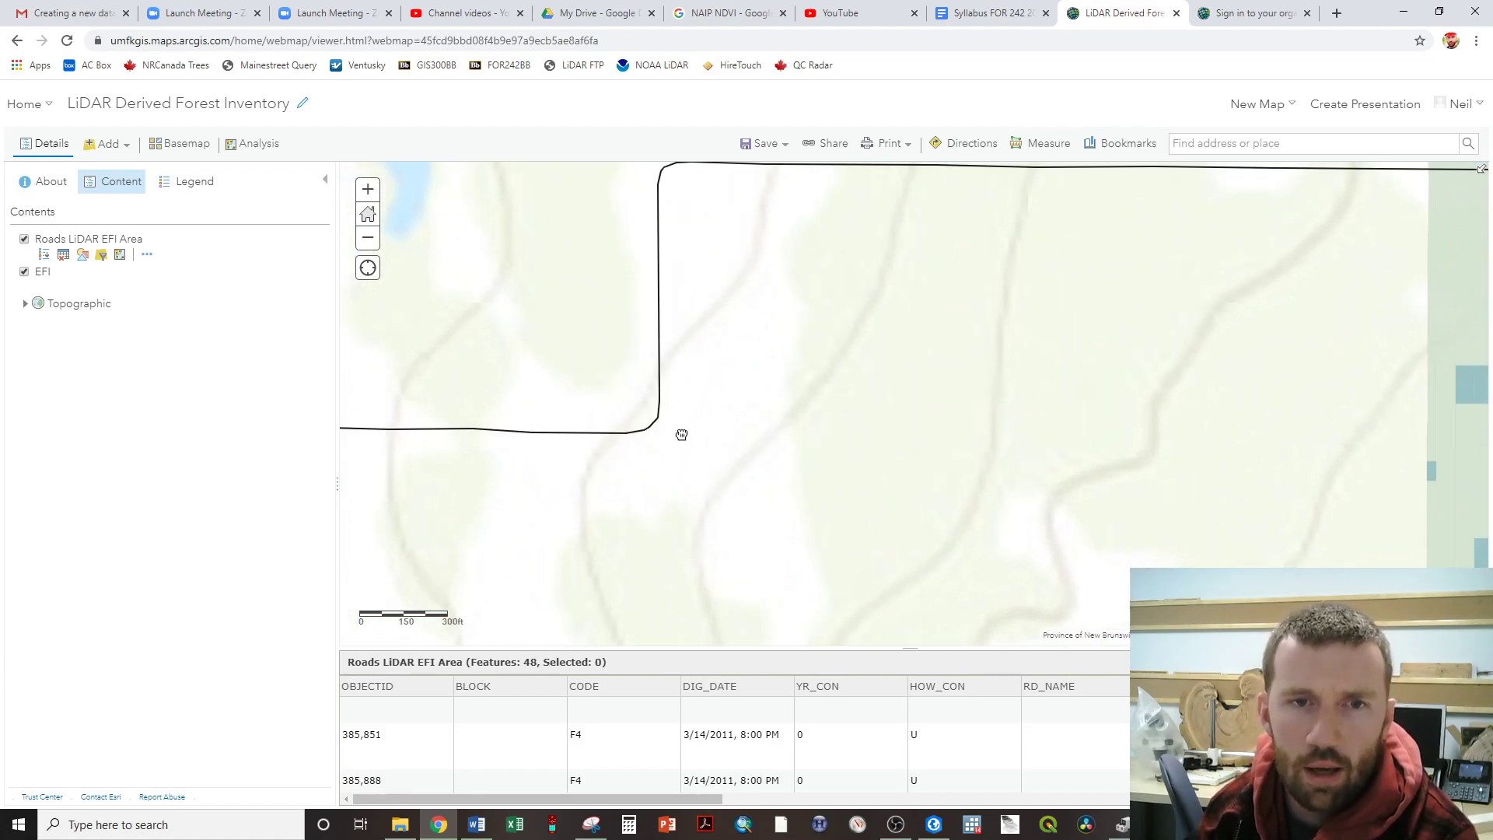
drag(677, 430, 796, 479)
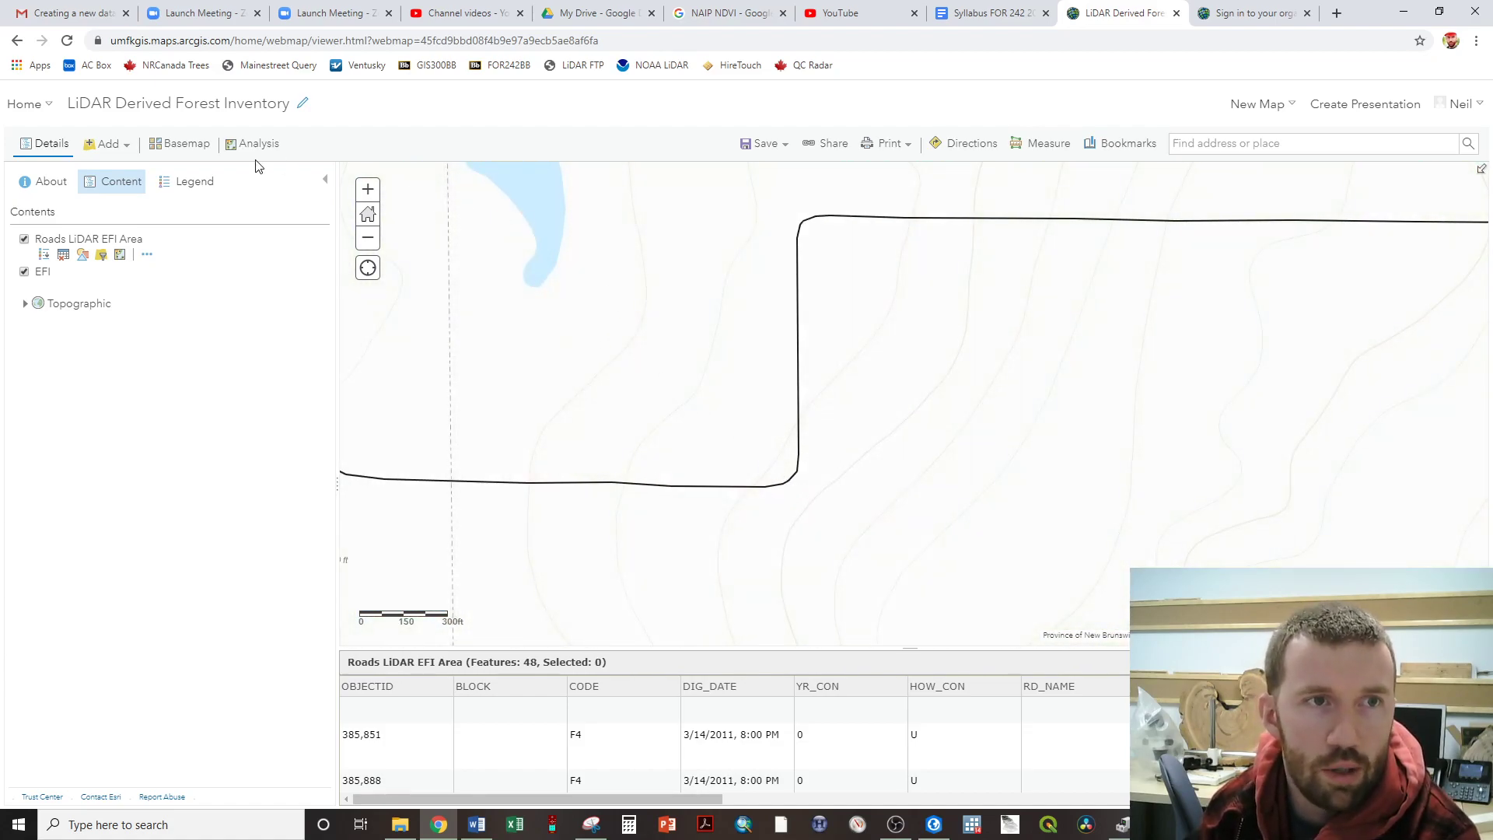
click(179, 143)
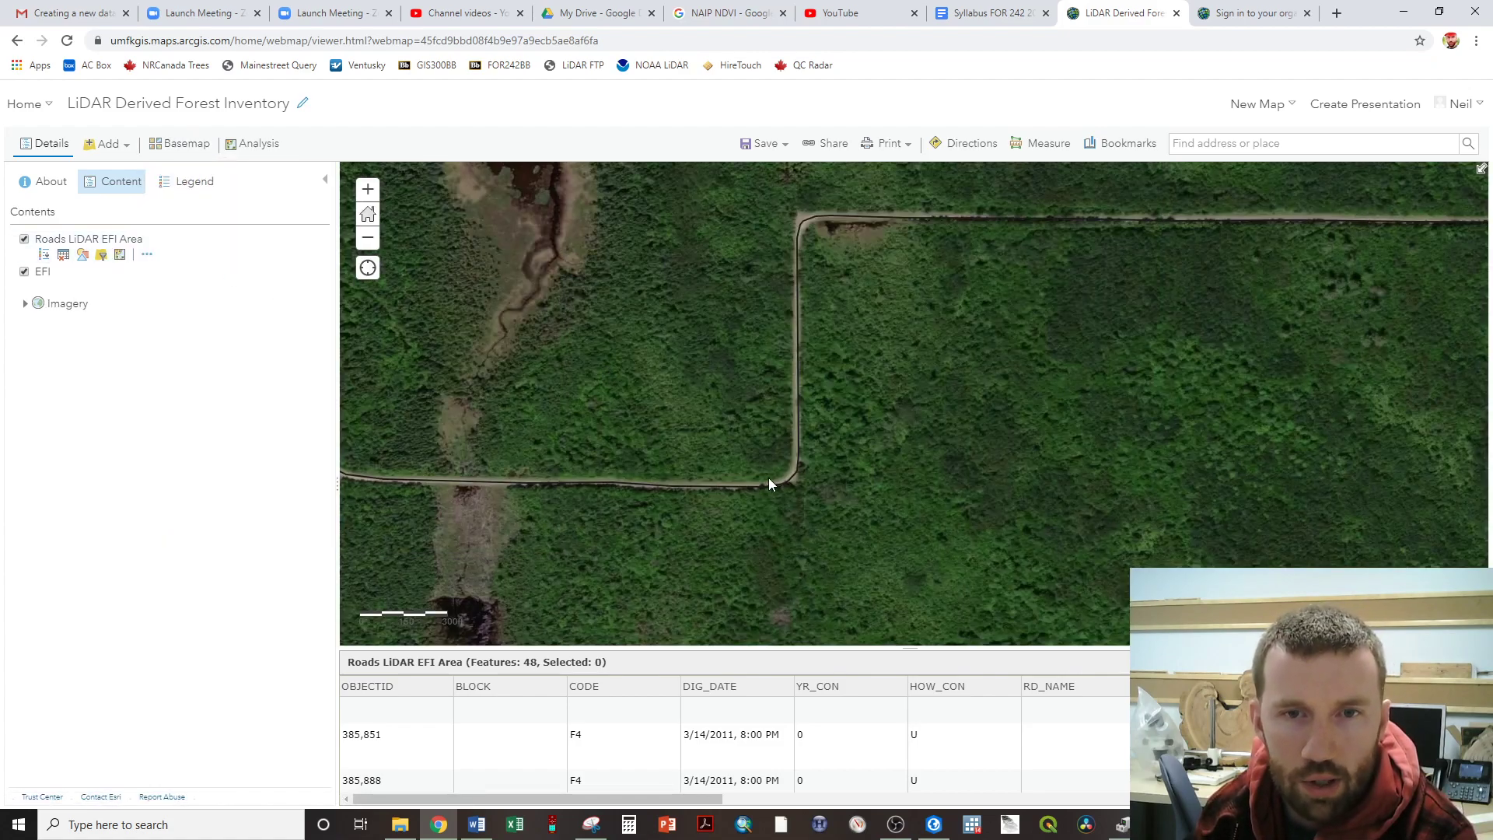
- Examine the road on the imagery from the sharp bends eastward to the edge of the EFI grid
scroll(823, 216, up, 1)
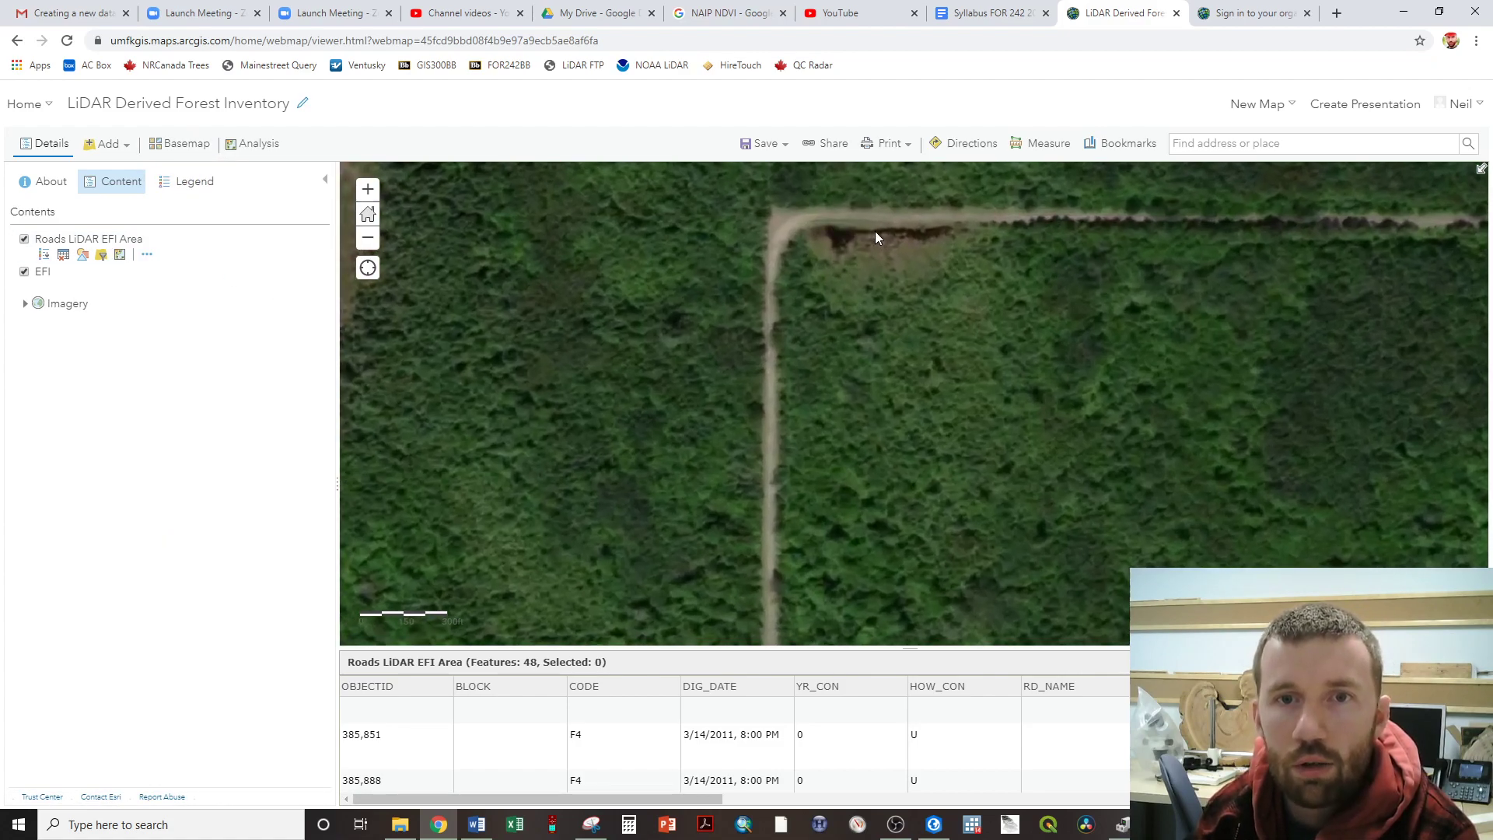
drag(761, 285, 475, 372)
scroll(1308, 331, down, 1)
drag(1277, 390, 898, 423)
scroll(989, 357, down, 2)
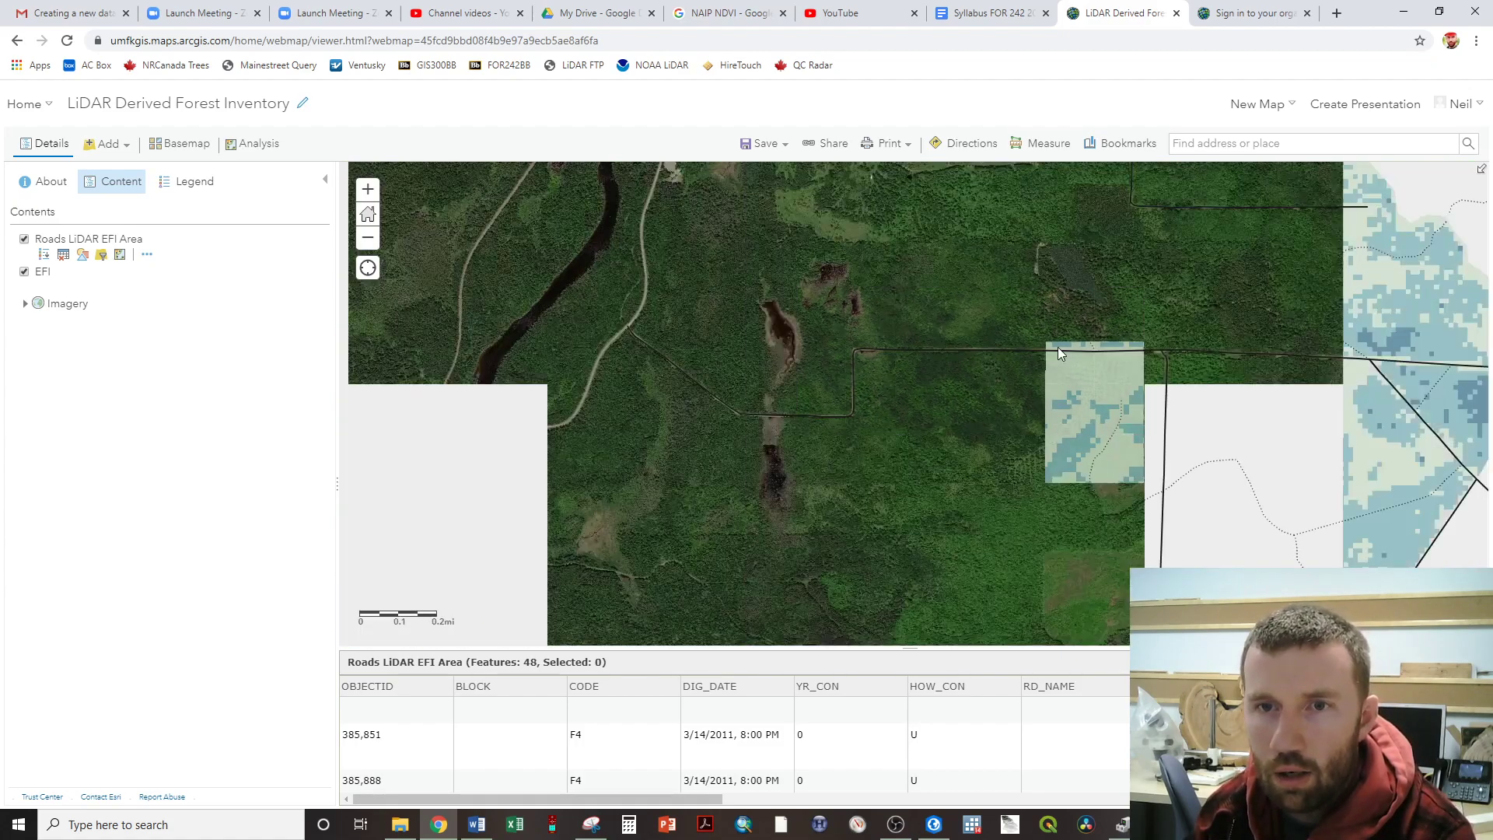
scroll(1005, 359, up, 1)
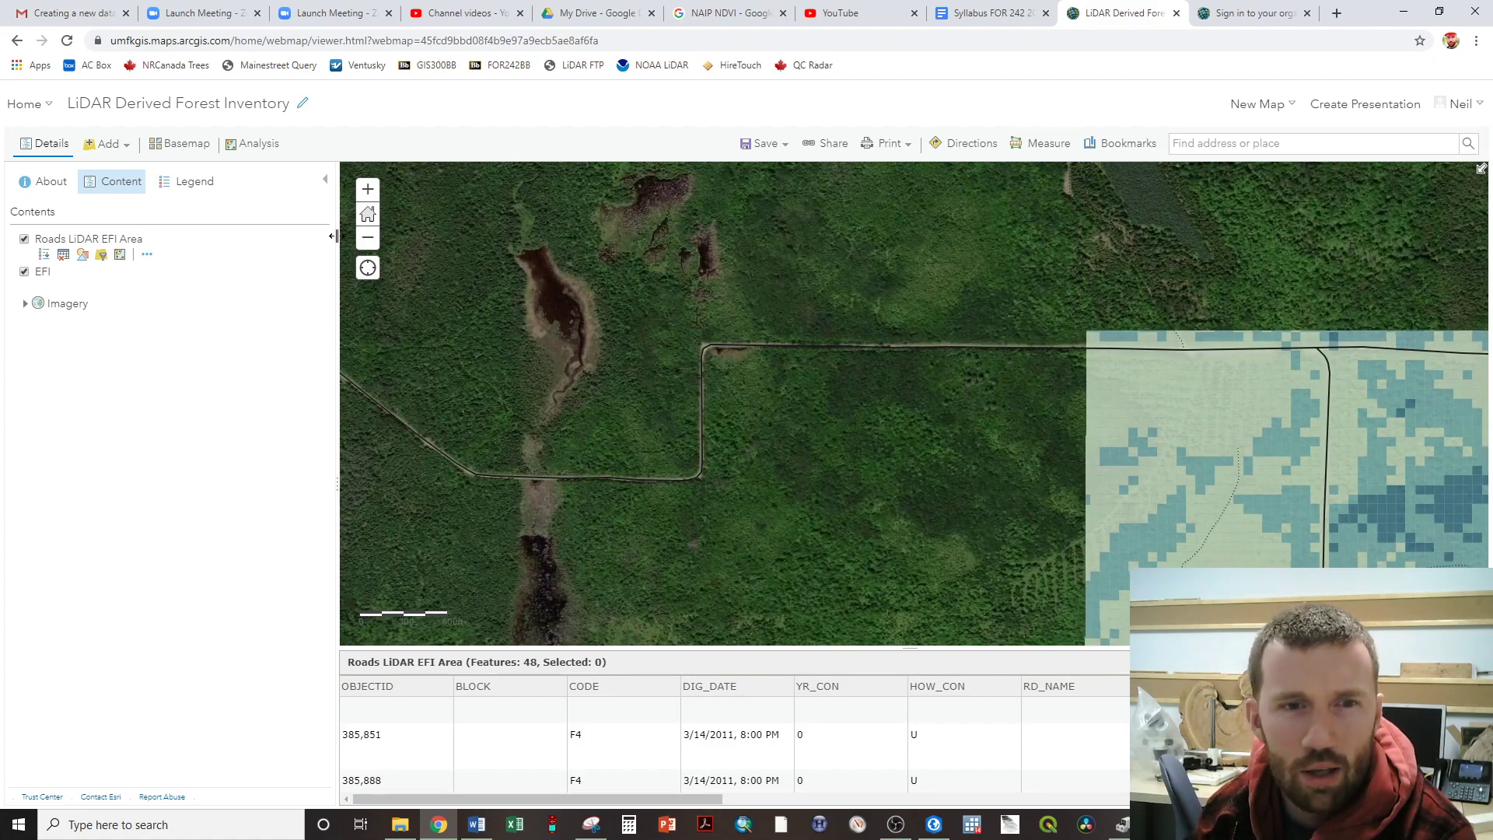
drag(1112, 345, 944, 327)
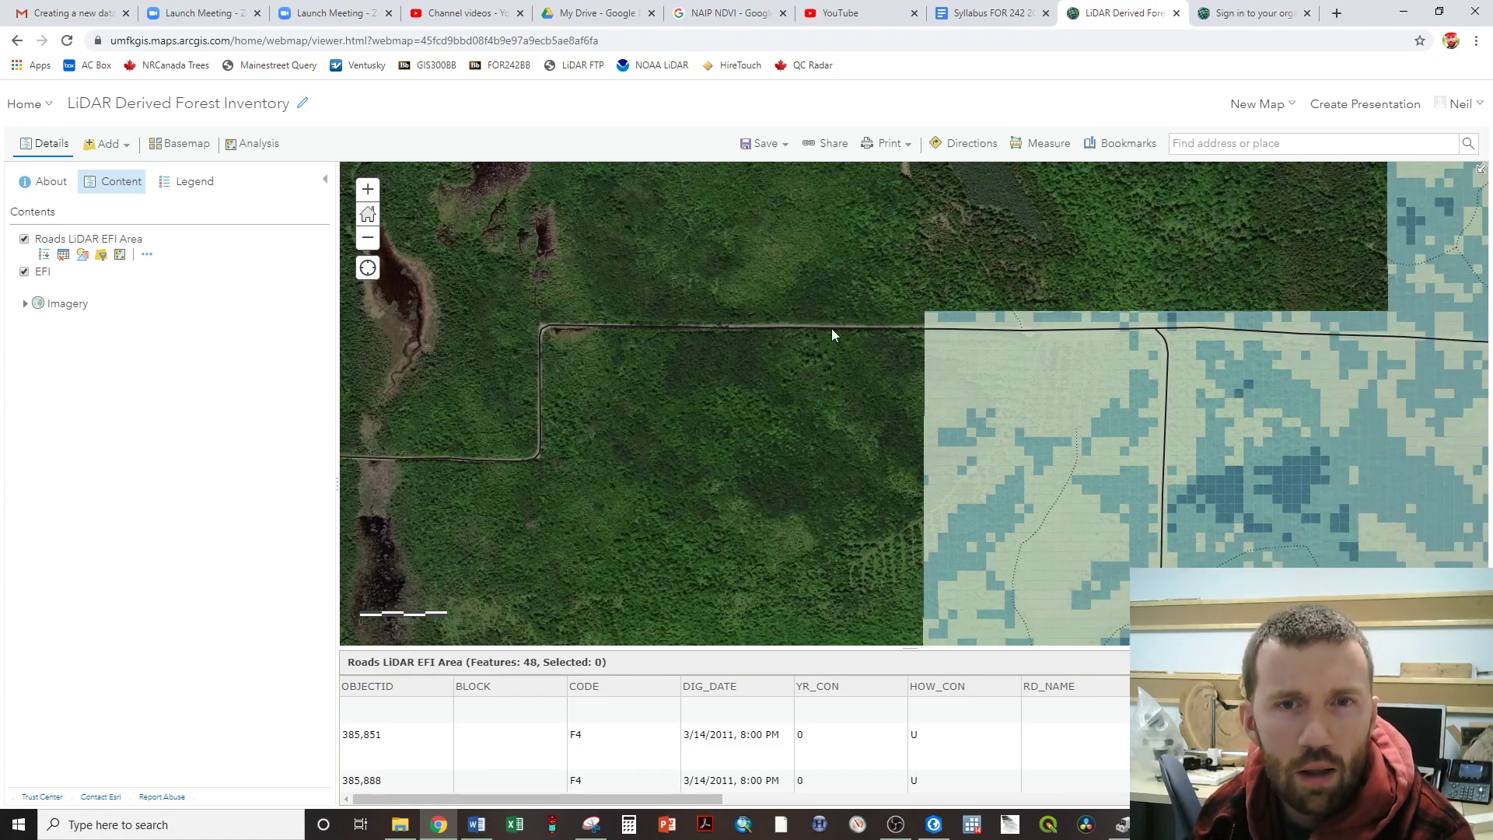
- Return the basemap to Topographic, keeping the EFI layer displayed
mouse_move(37, 277)
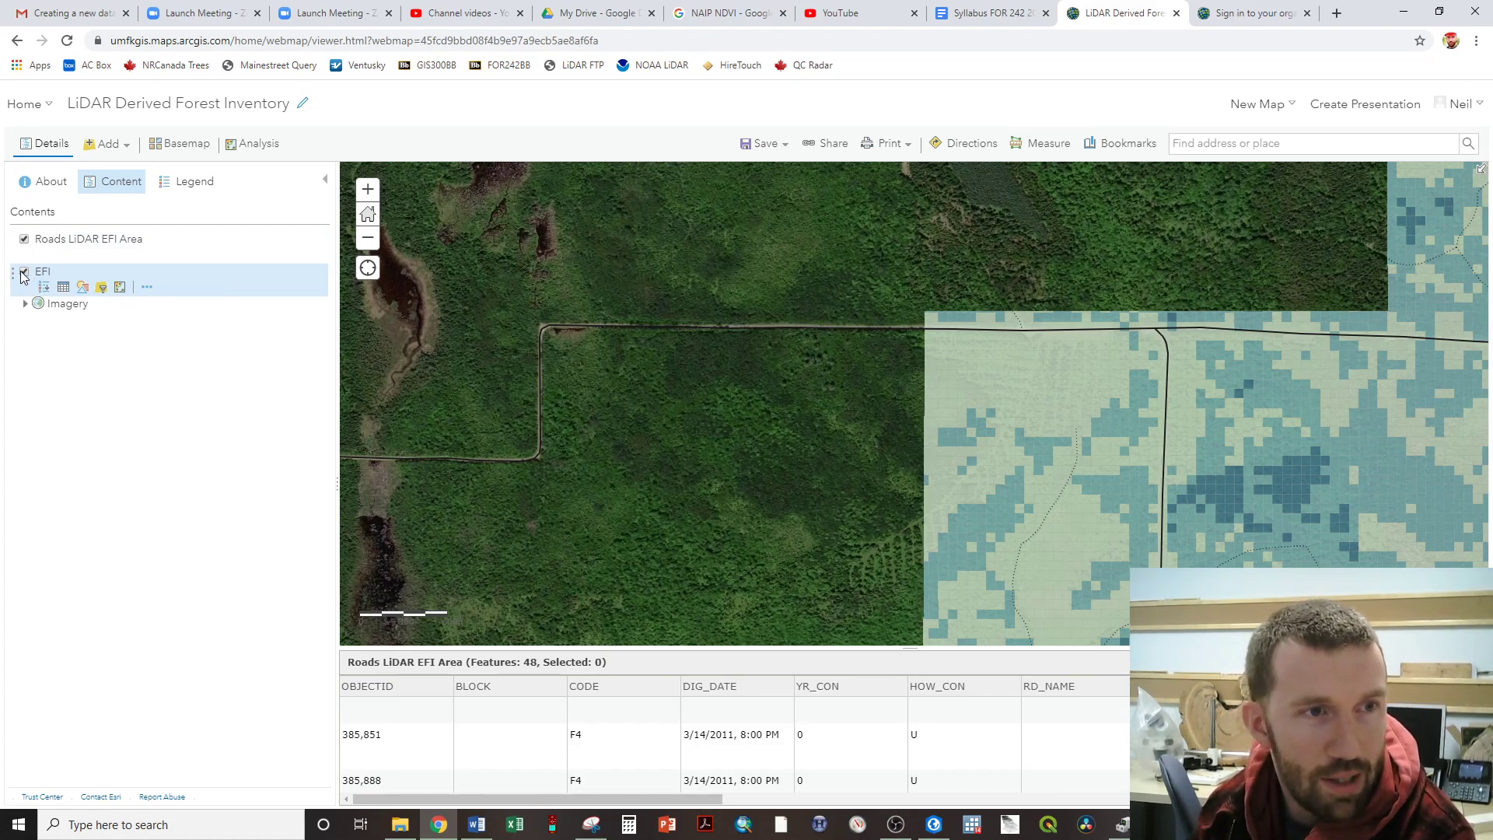
click(173, 145)
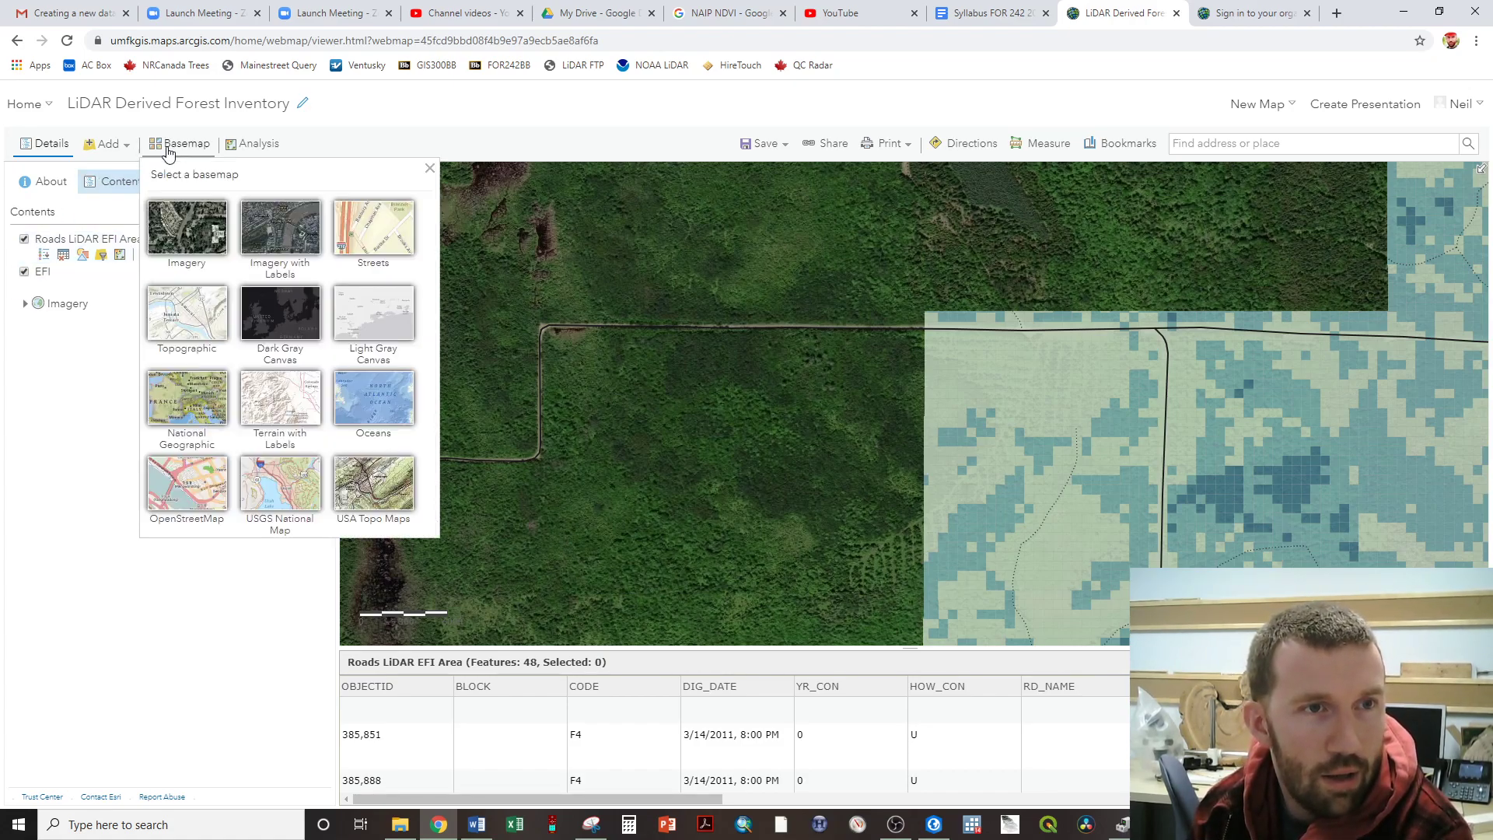
click(207, 317)
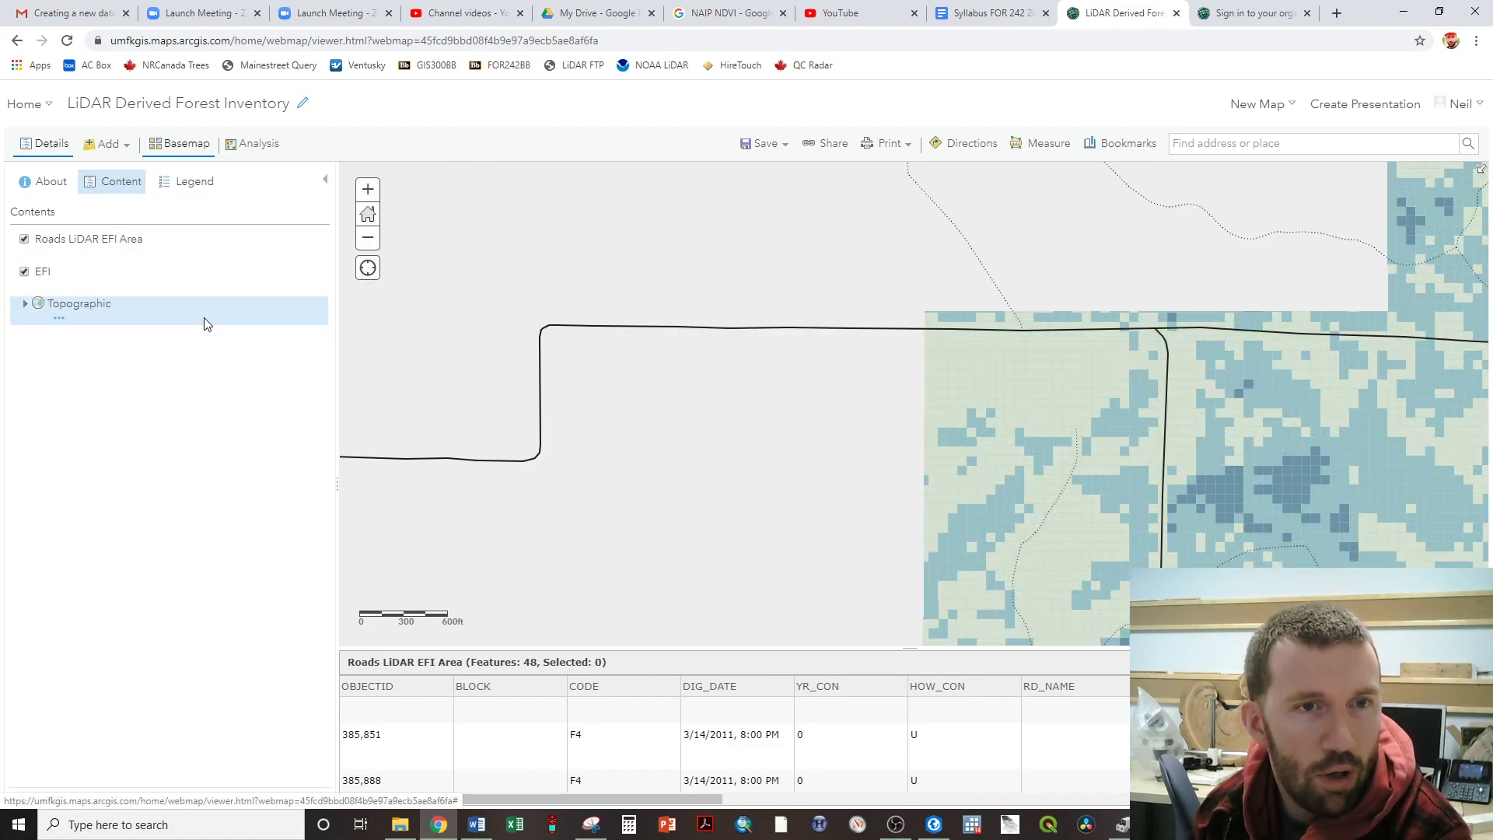
- Examine the road network around the EFI area and the road and trail beside the grid's northern tip near First Lake
scroll(921, 364, down, 3)
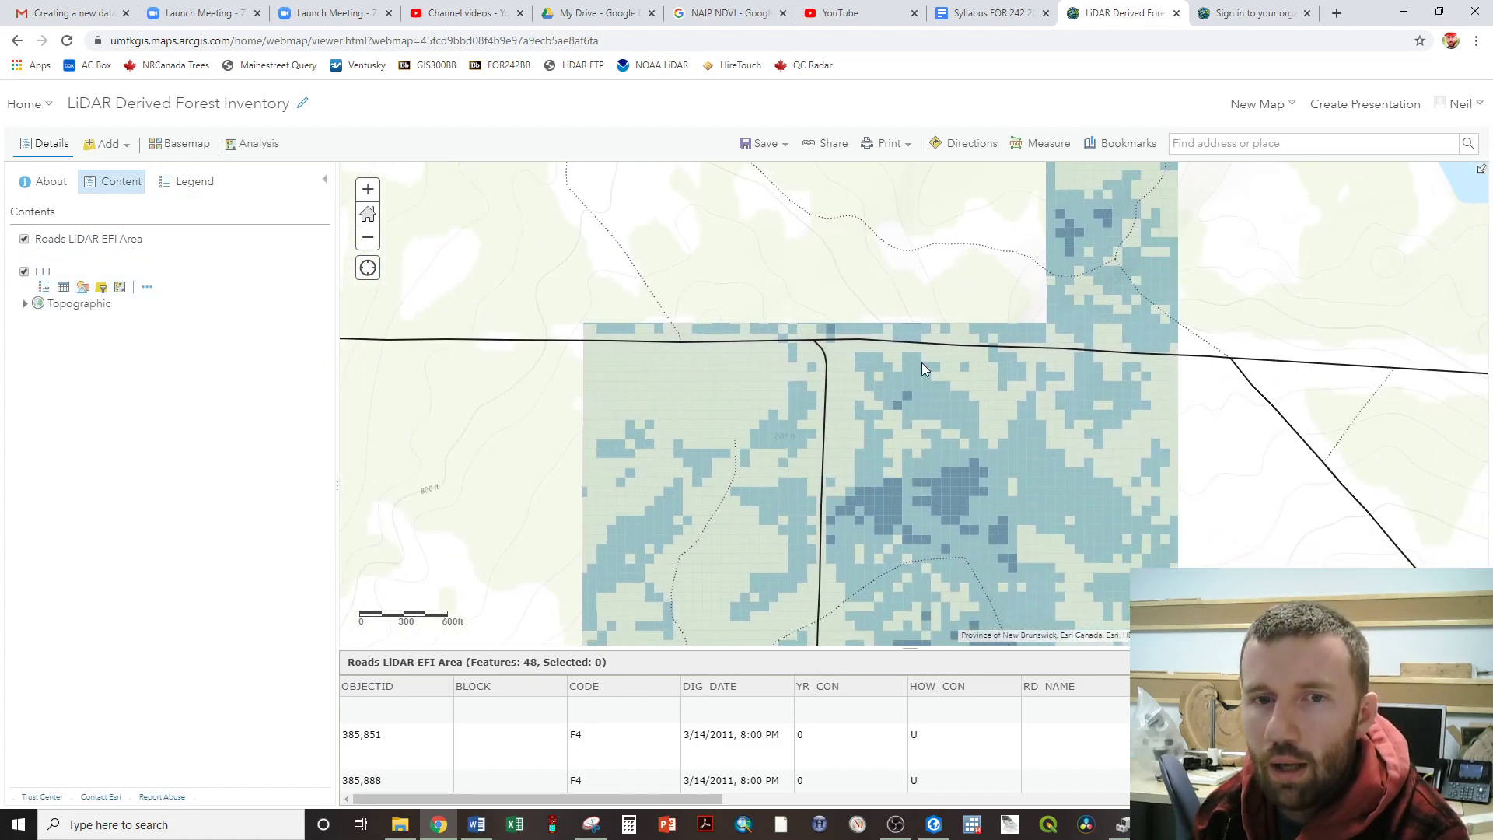
drag(976, 412, 948, 456)
drag(760, 241, 754, 413)
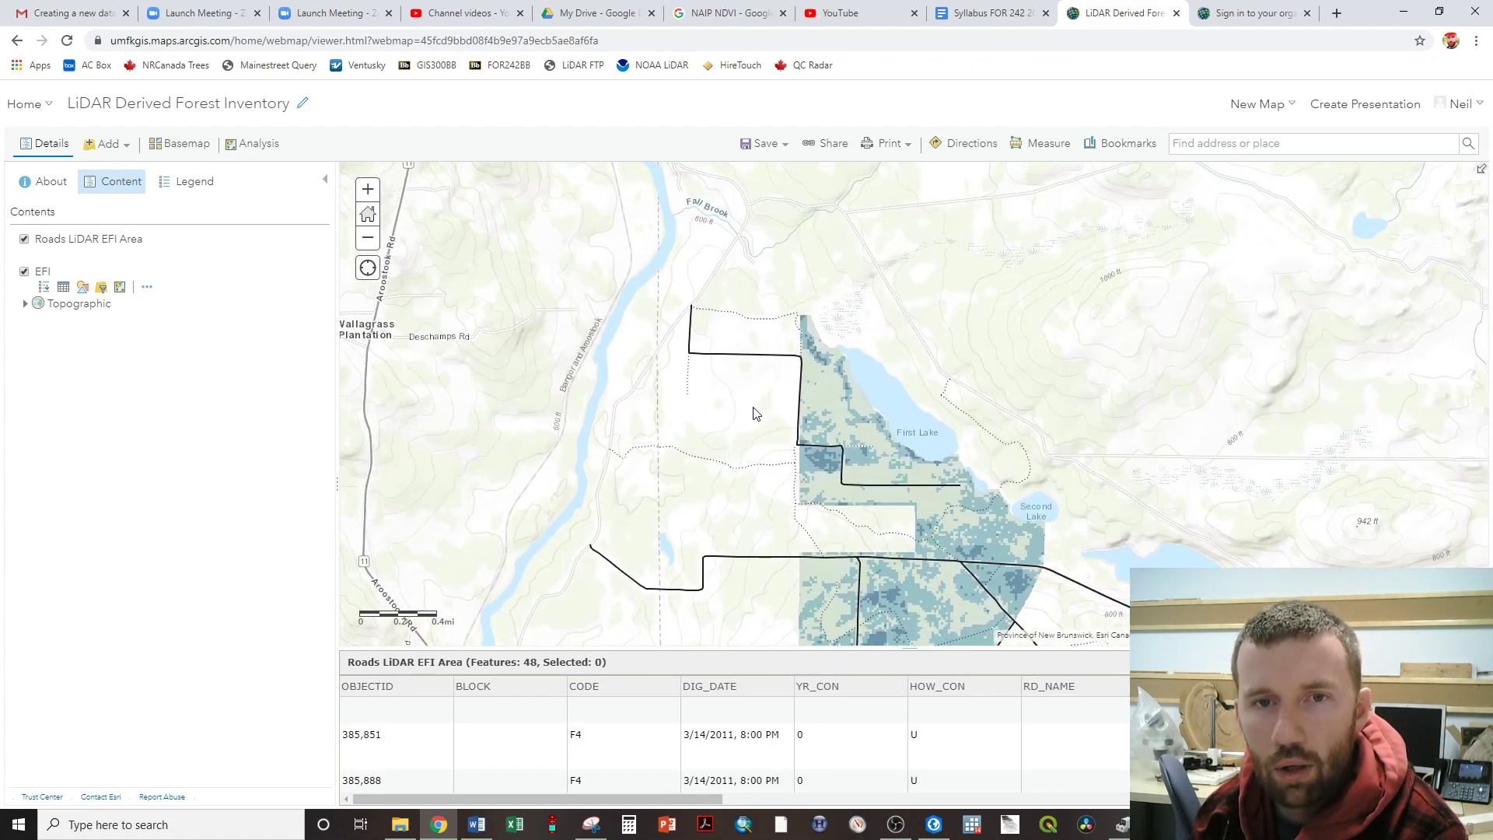
scroll(861, 498, up, 1)
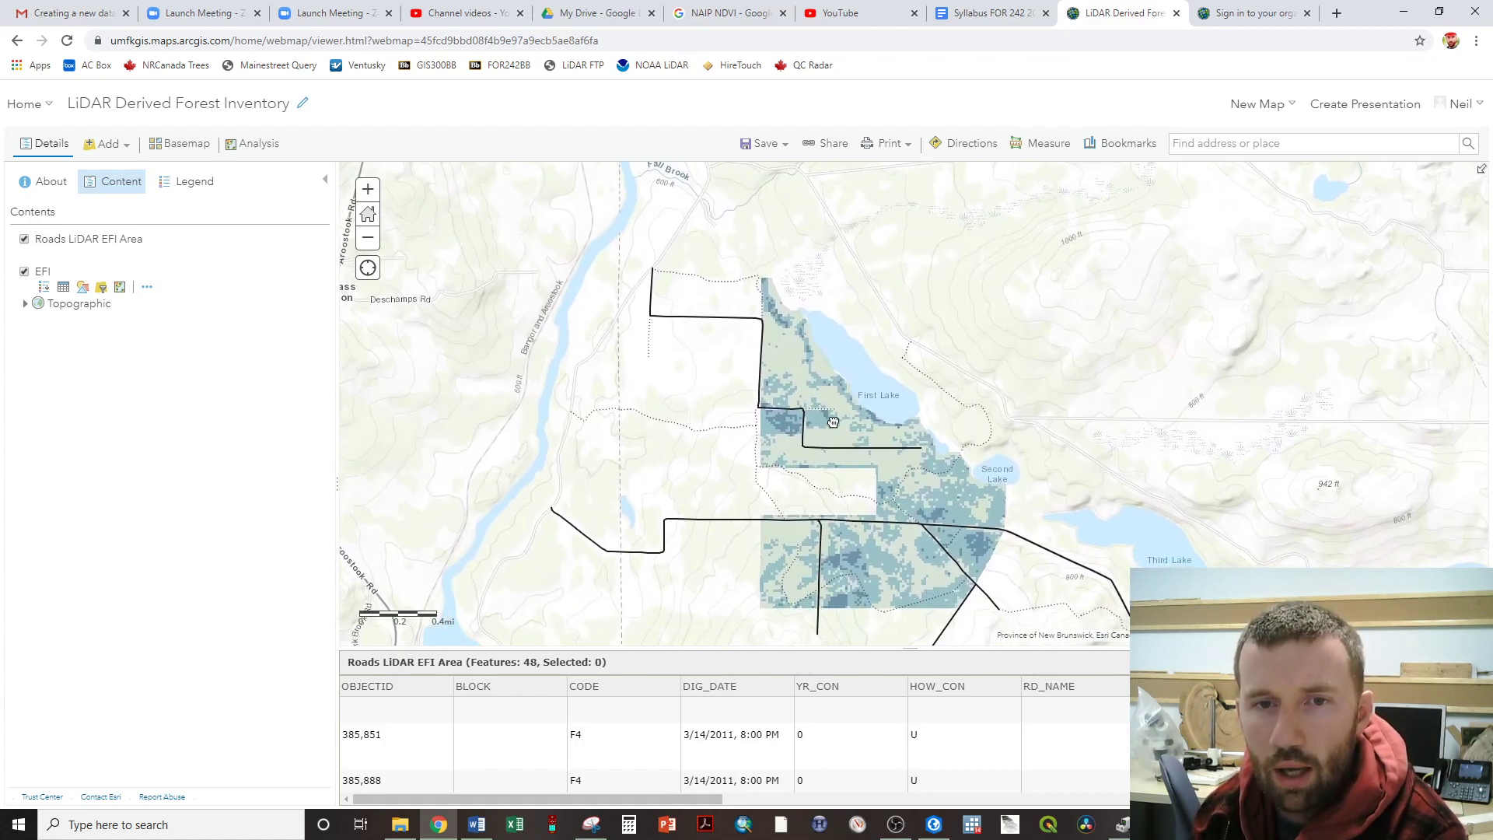
drag(729, 214, 730, 340)
scroll(731, 340, up, 1)
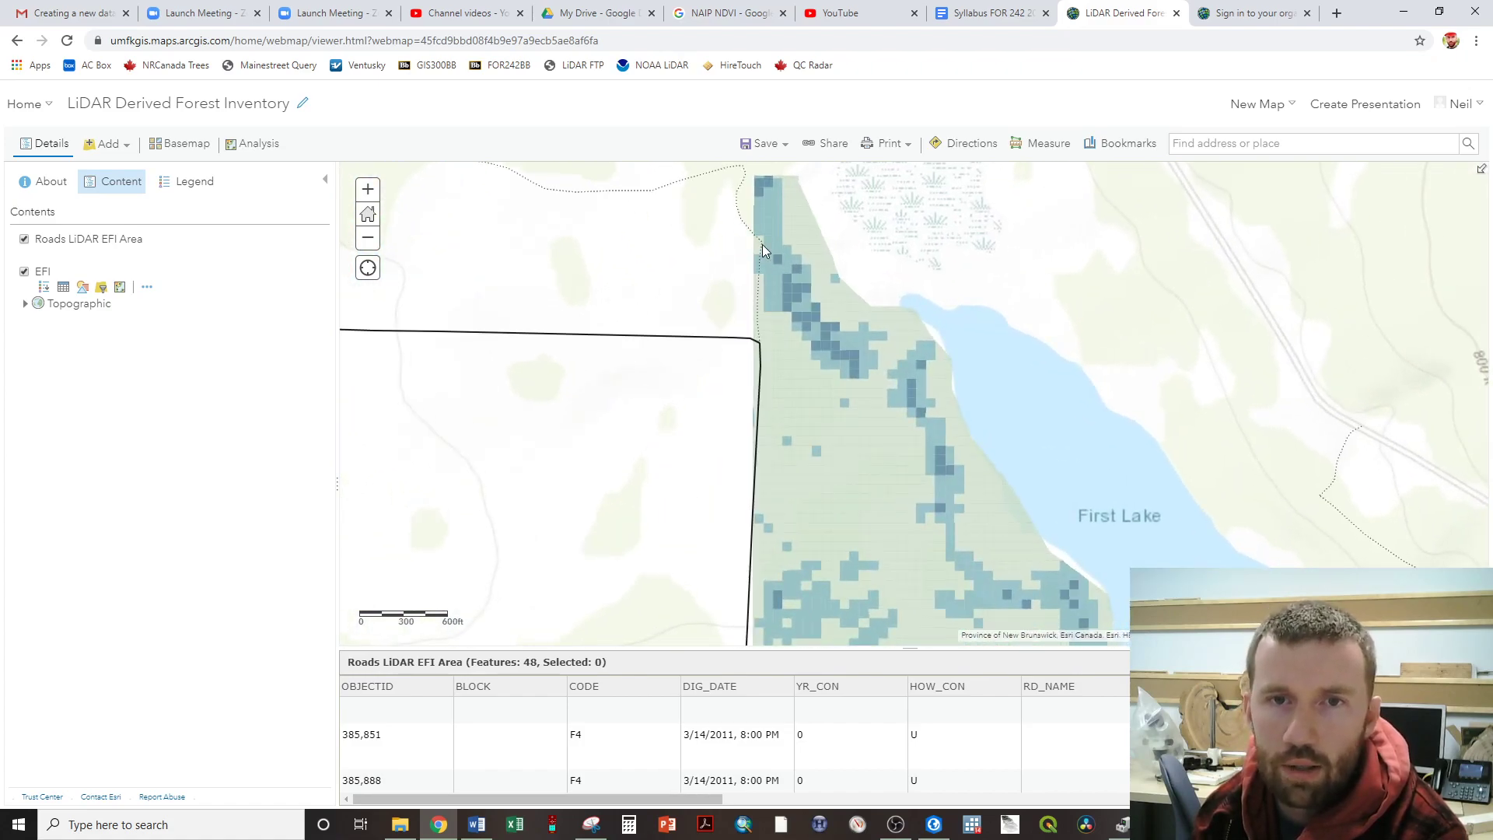
- Examine the roads from the EFI grid's northern tip beside First Lake southward to the red road segment southeast of the grid
drag(770, 313, 753, 346)
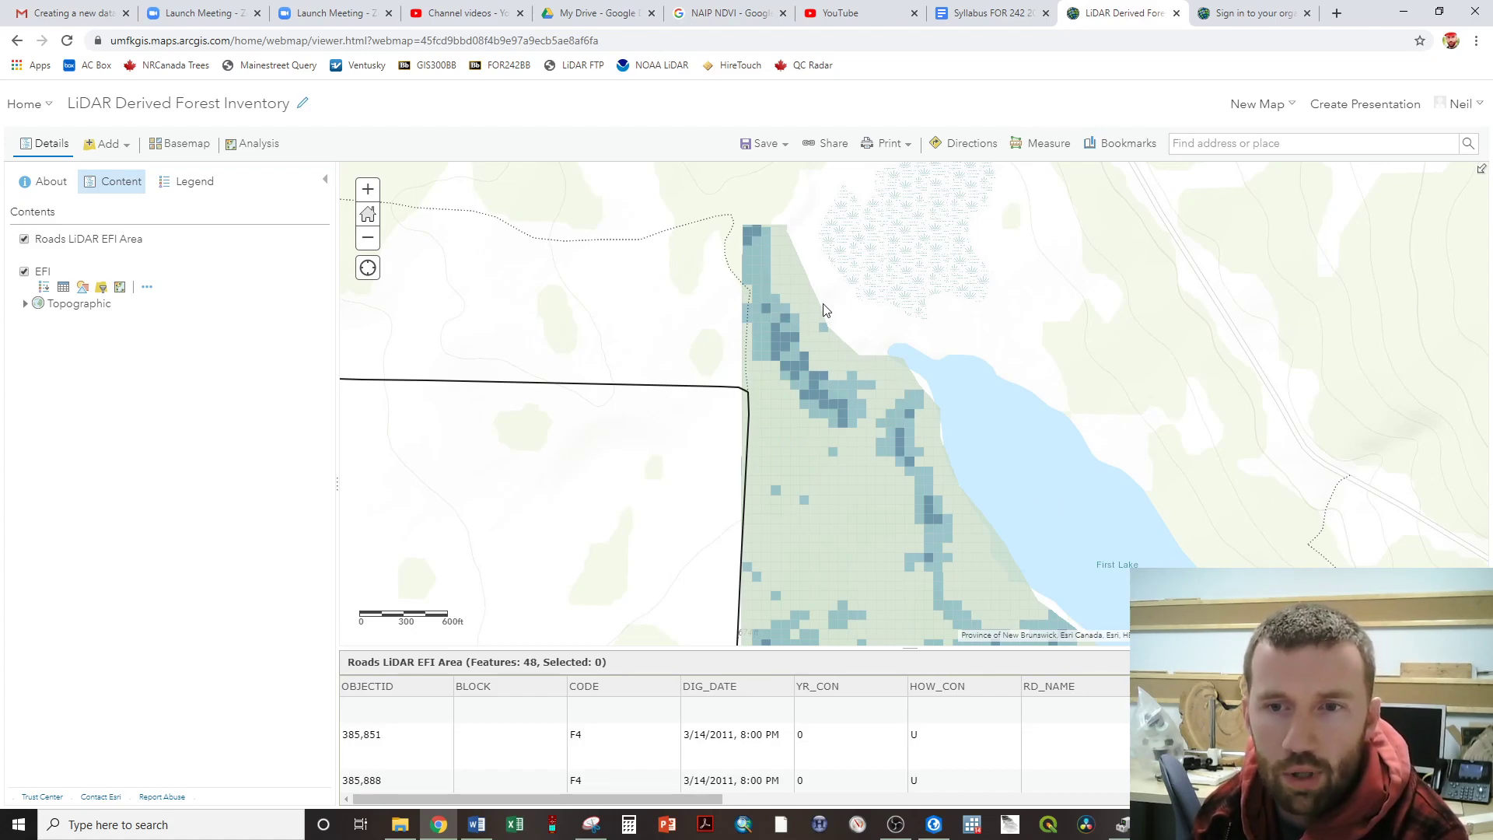
scroll(822, 464, down, 5)
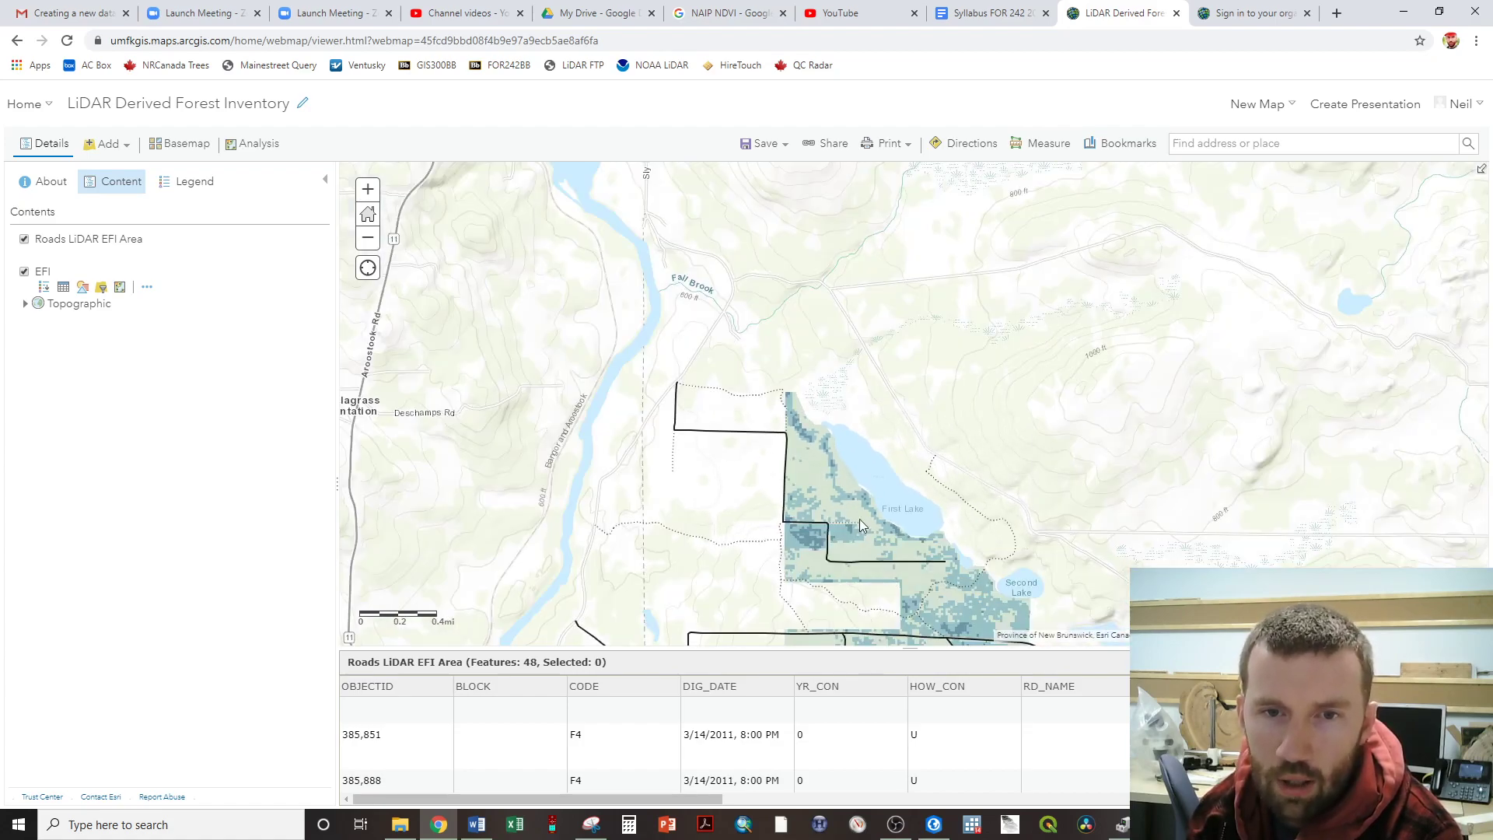
drag(867, 531, 727, 311)
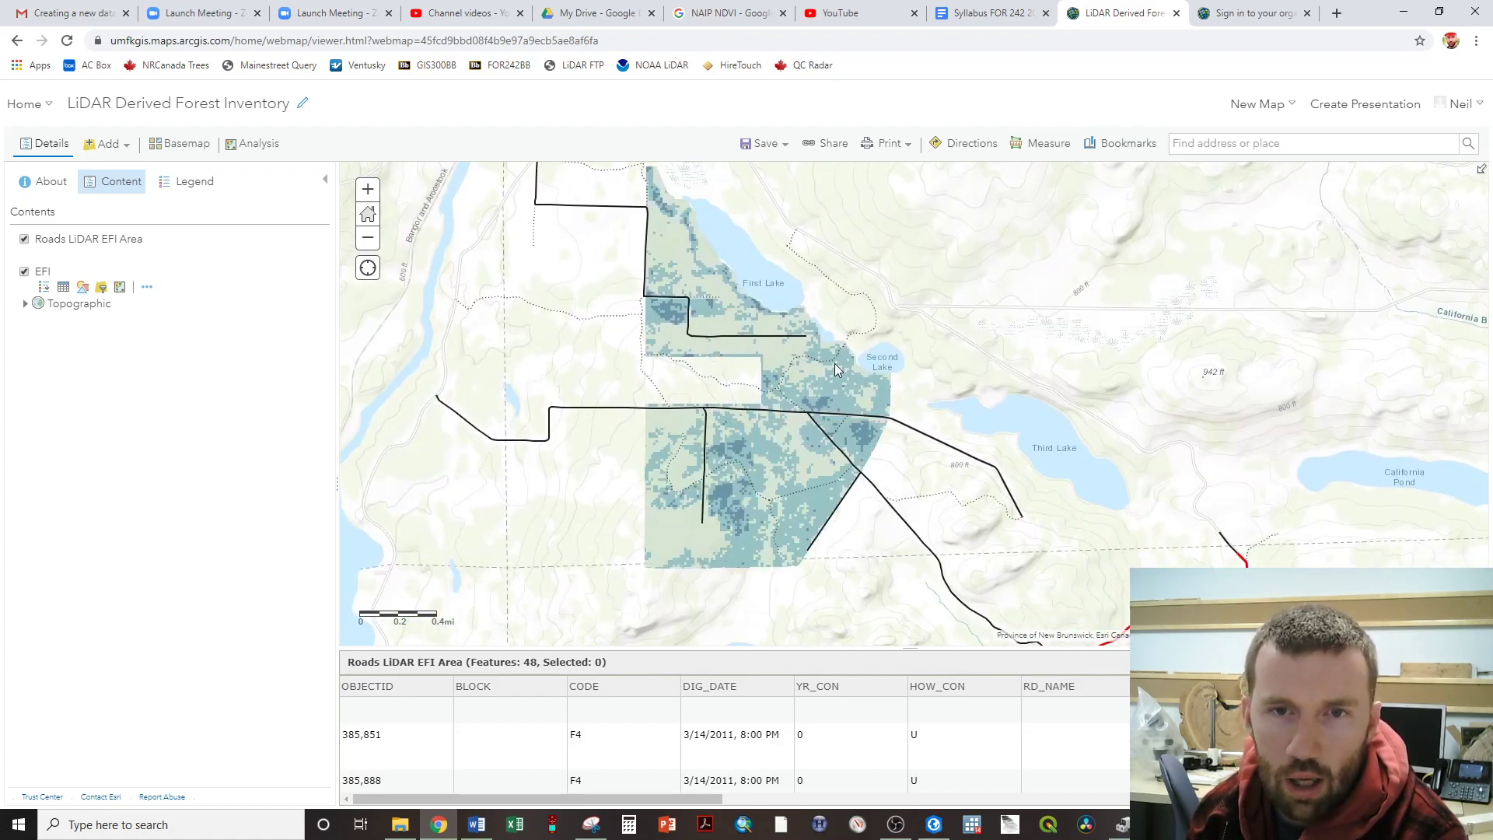
drag(904, 492, 860, 388)
drag(769, 285, 721, 301)
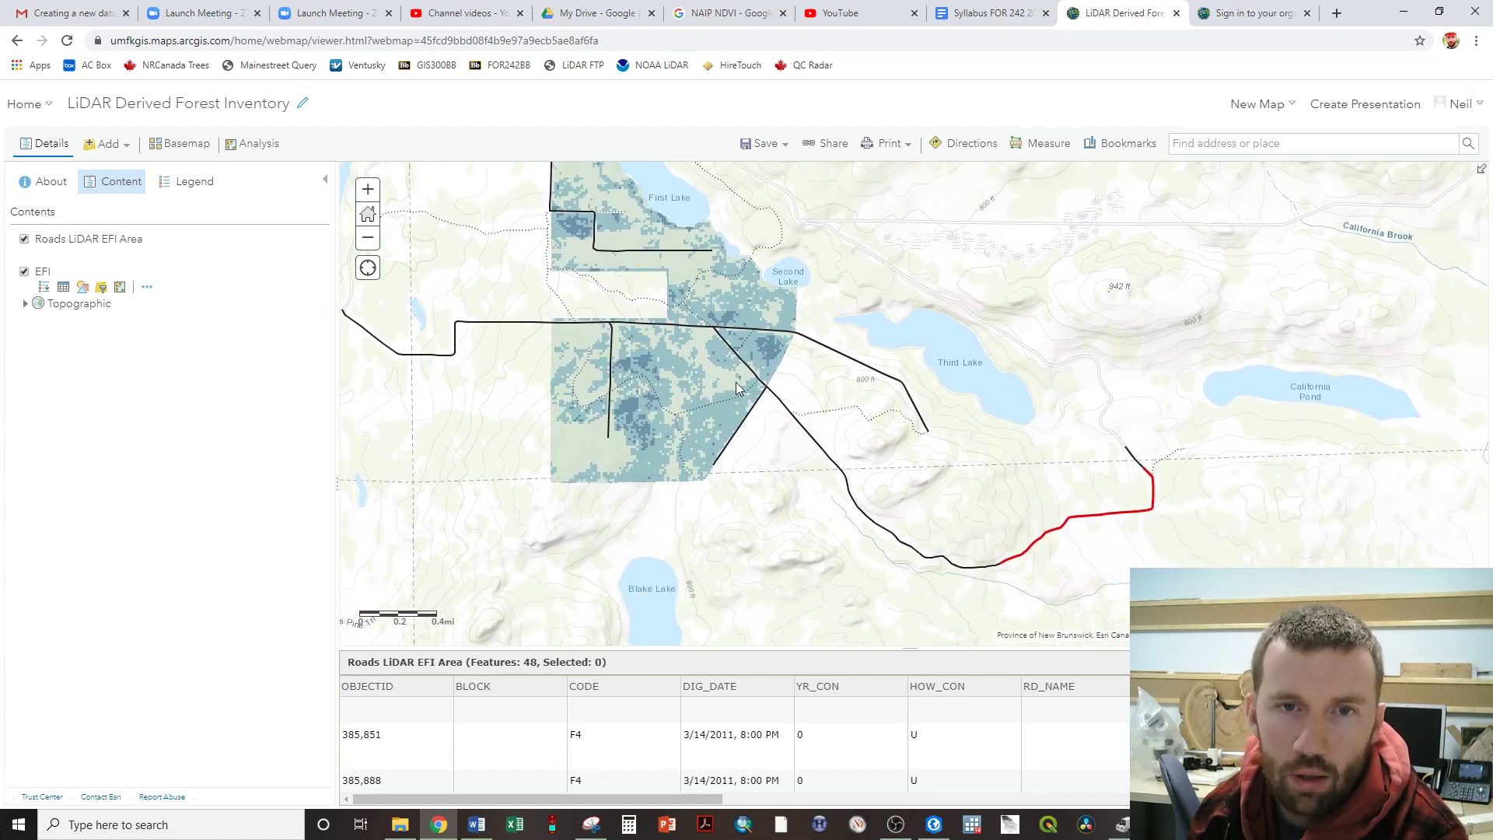
- Go to the Northerly Hardwood Stand bookmark and examine the roads between that stand and the southern EFI block
click(1104, 153)
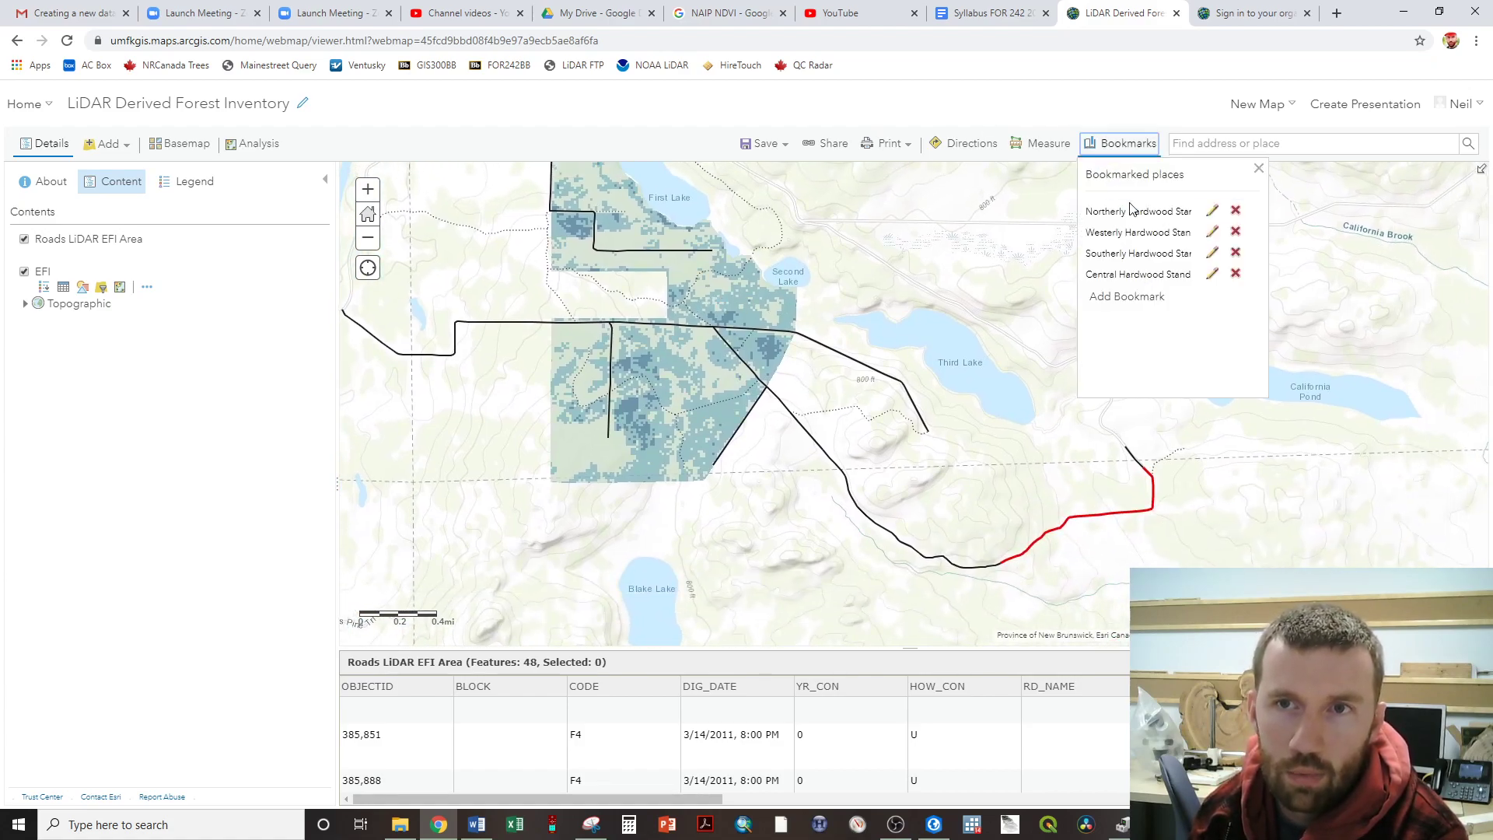
click(1127, 208)
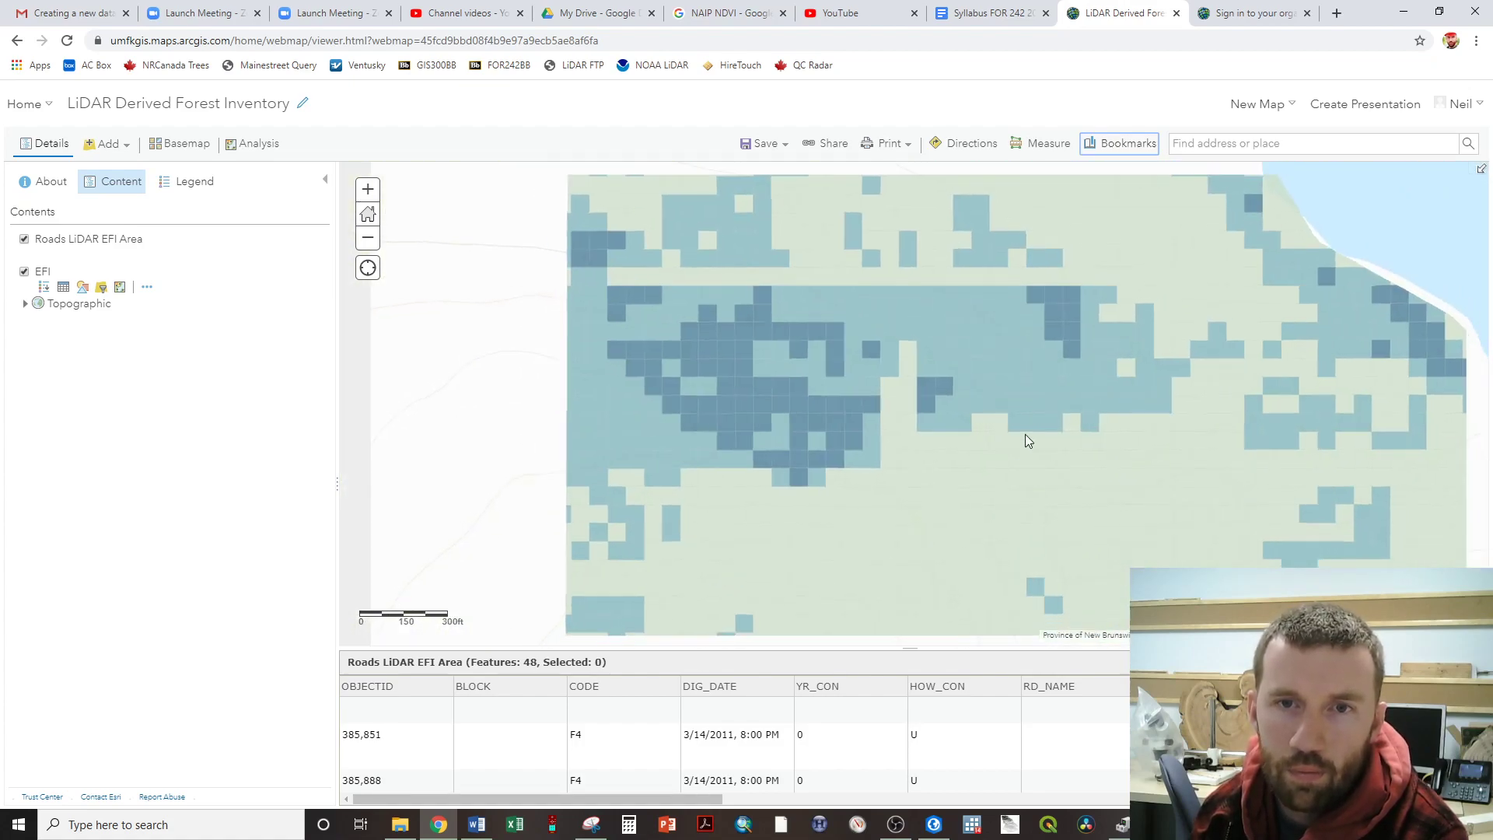
scroll(1170, 468, down, 2)
drag(1131, 430, 616, 198)
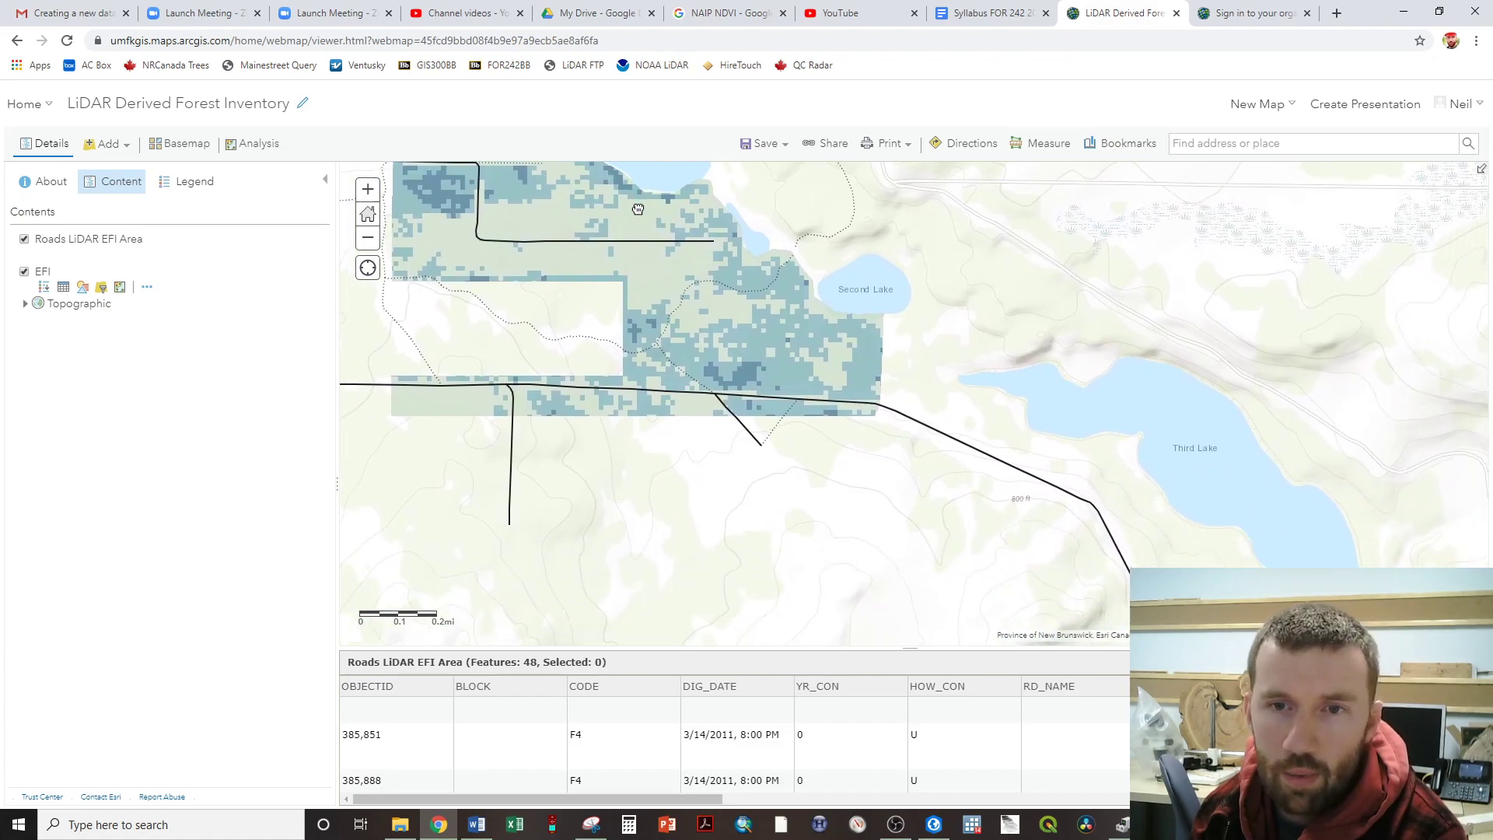
drag(673, 333, 910, 308)
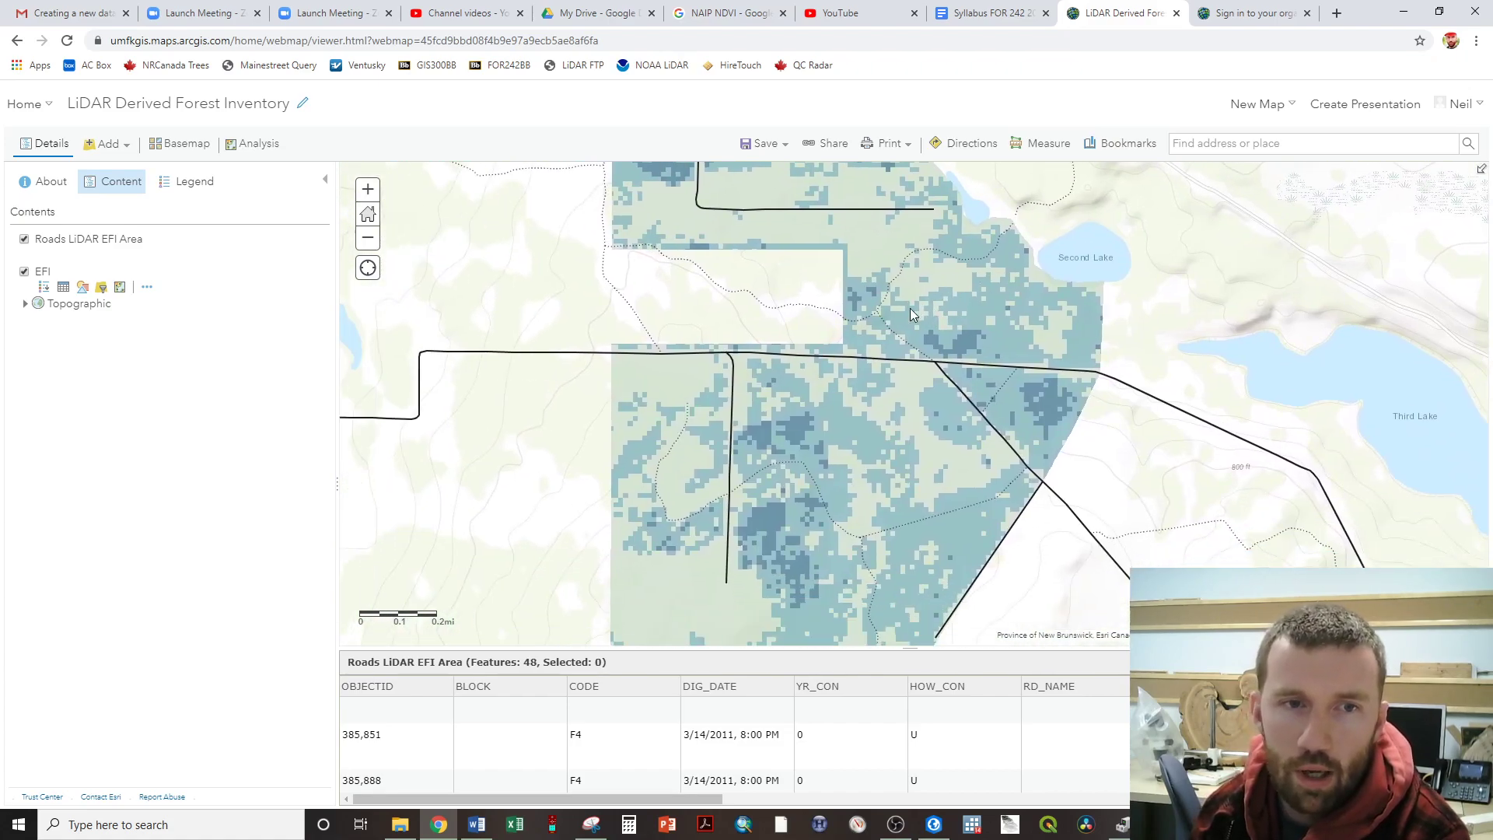
- Examine the whole road network around the EFI area, from Wallagrass Plantation and the river east to California Pond
scroll(910, 308, down, 2)
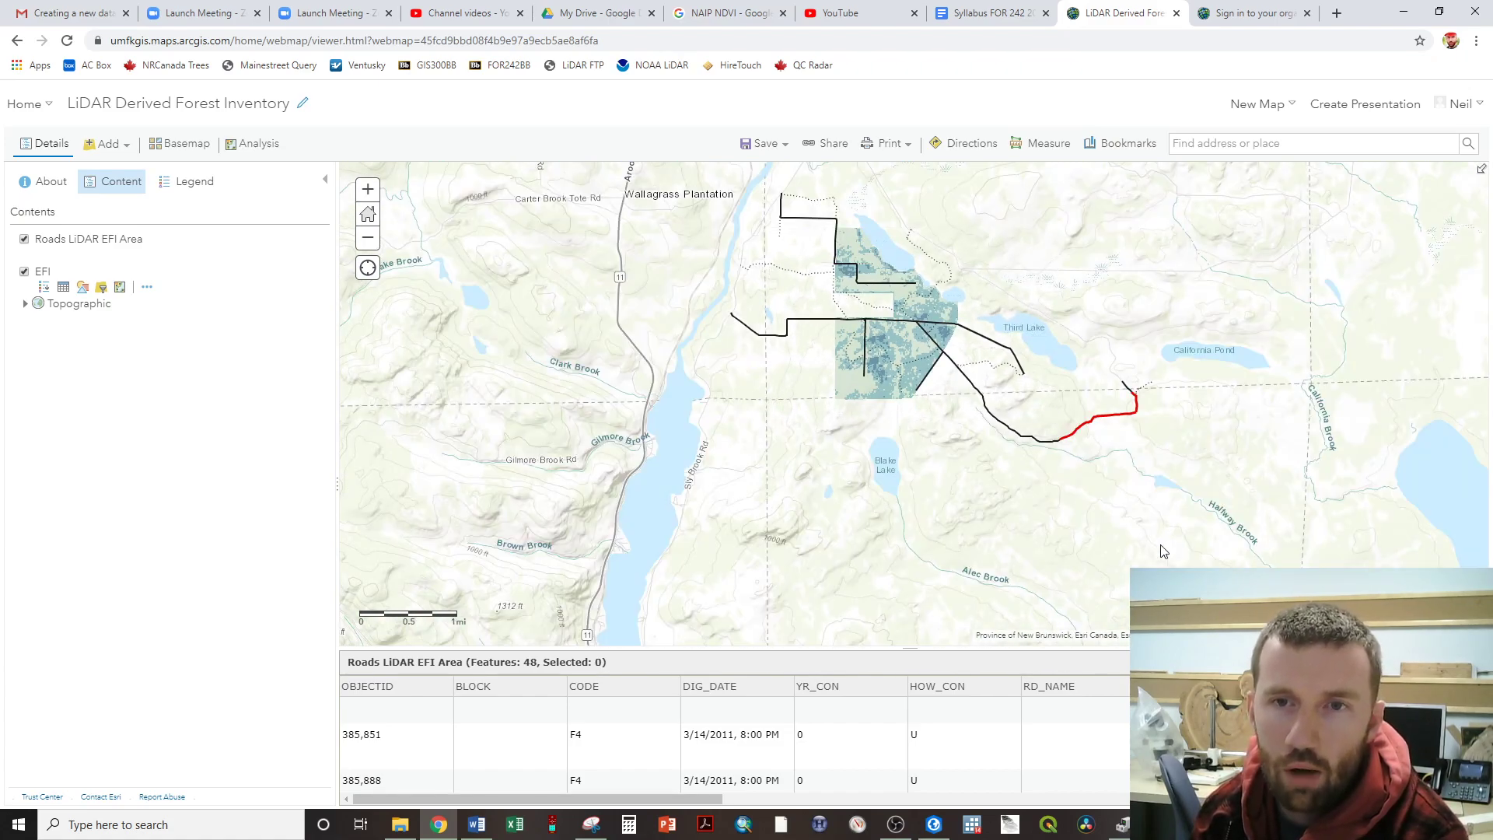
drag(1060, 297, 915, 323)
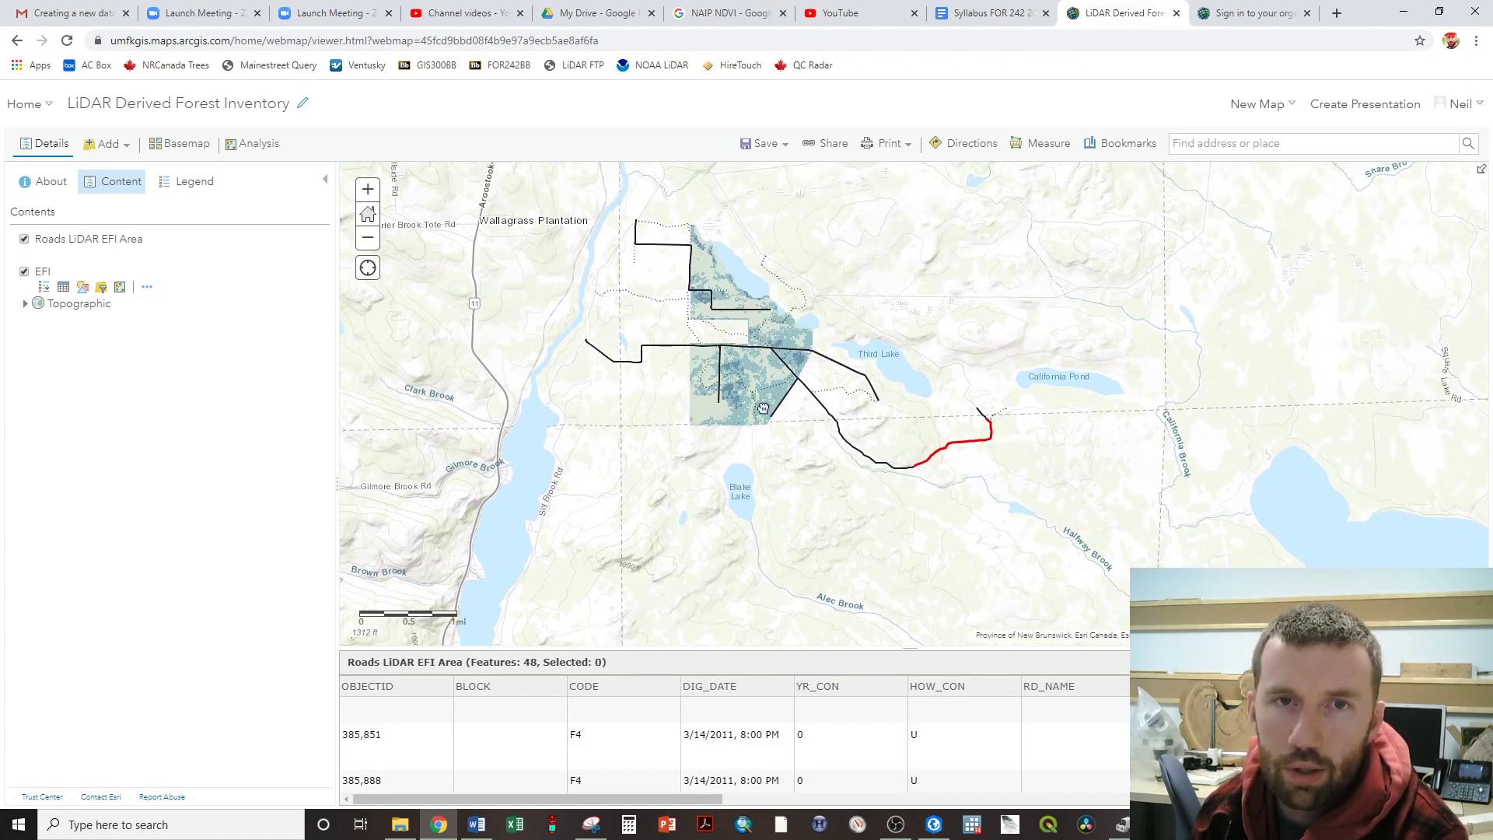
drag(782, 365, 690, 495)
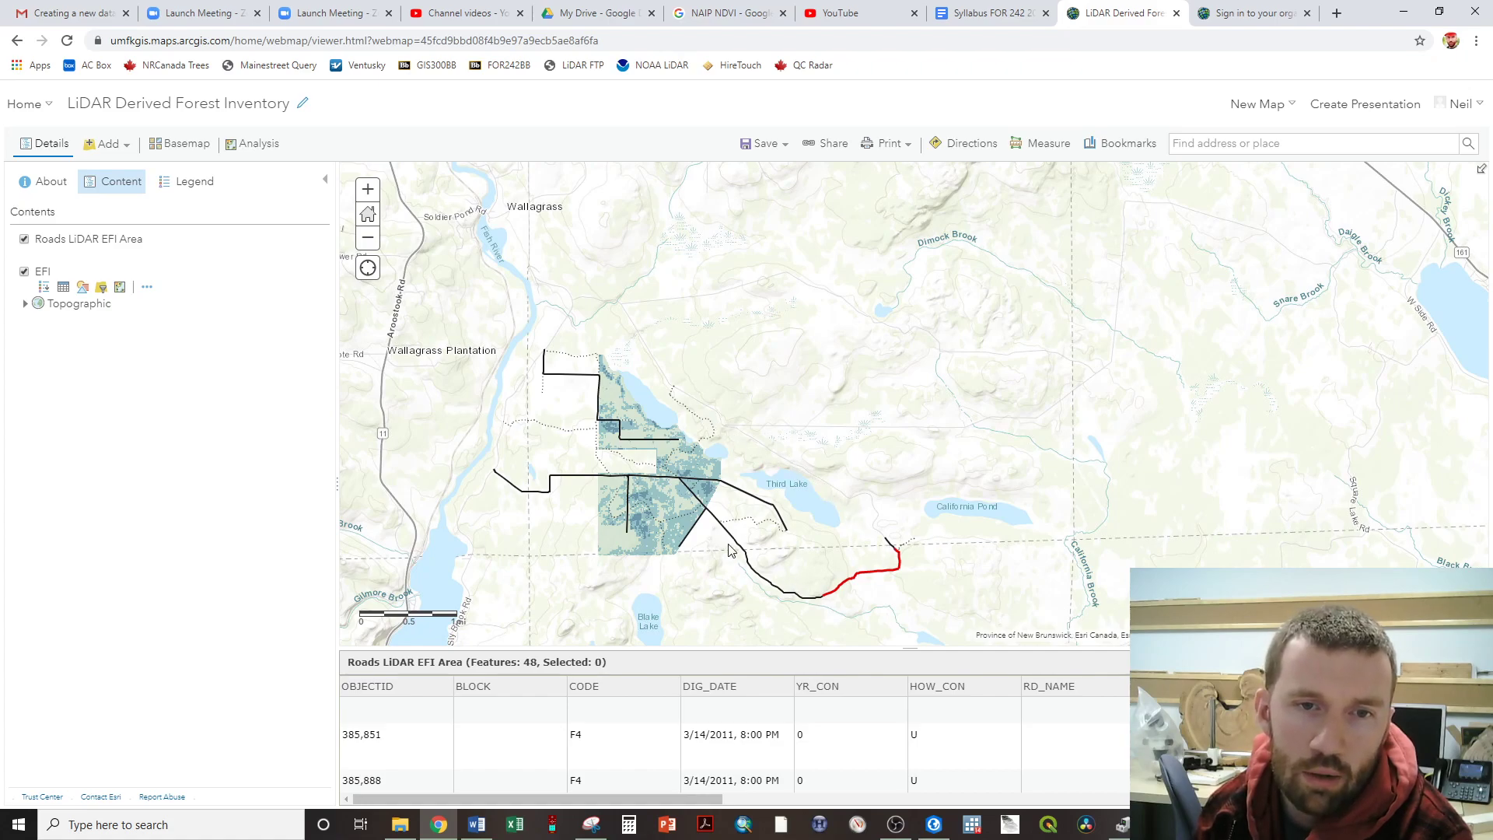
drag(630, 481, 620, 477)
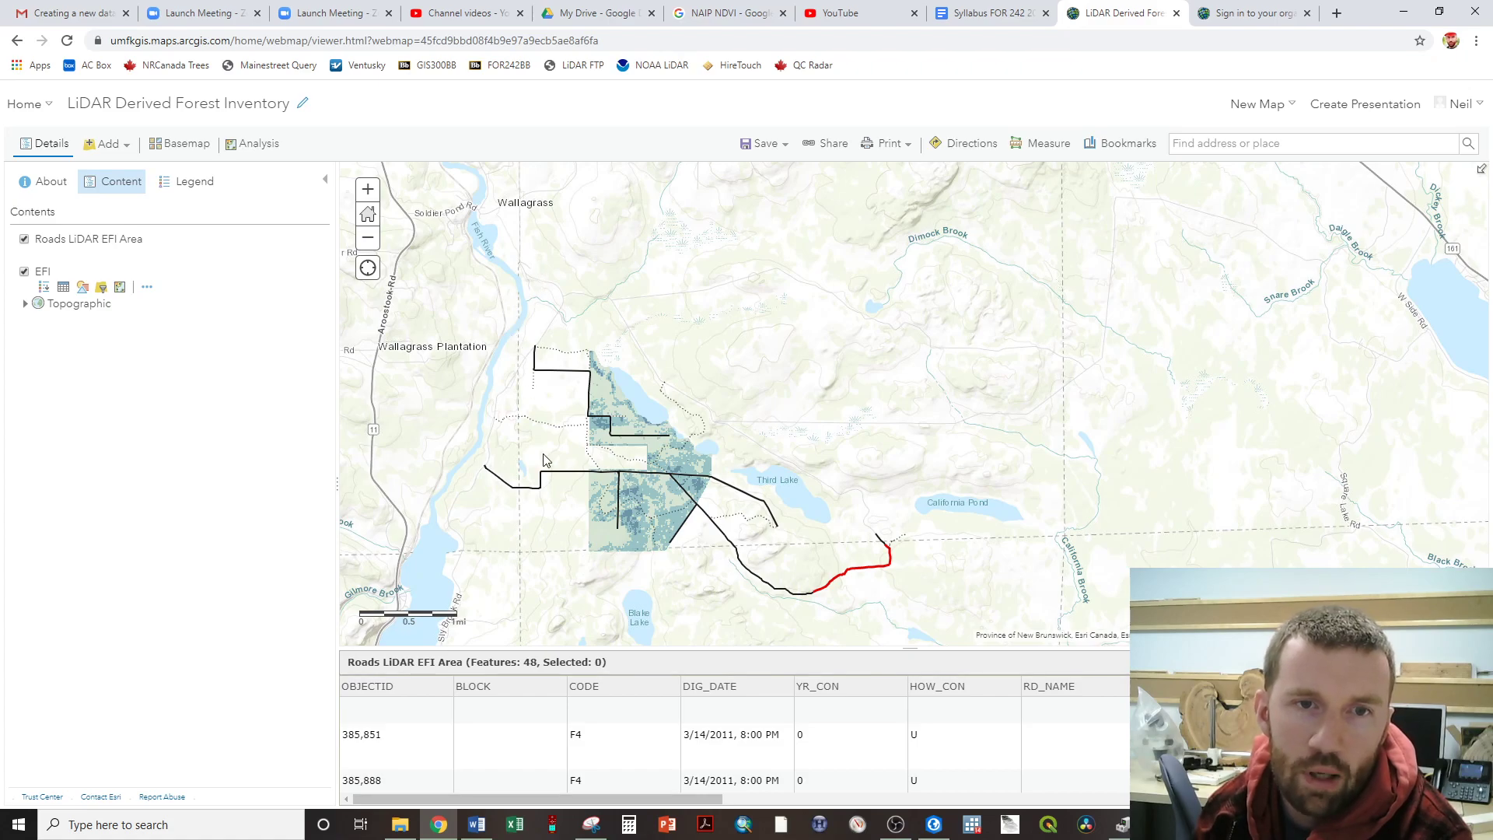
scroll(544, 459, down, 1)
drag(725, 449, 722, 354)
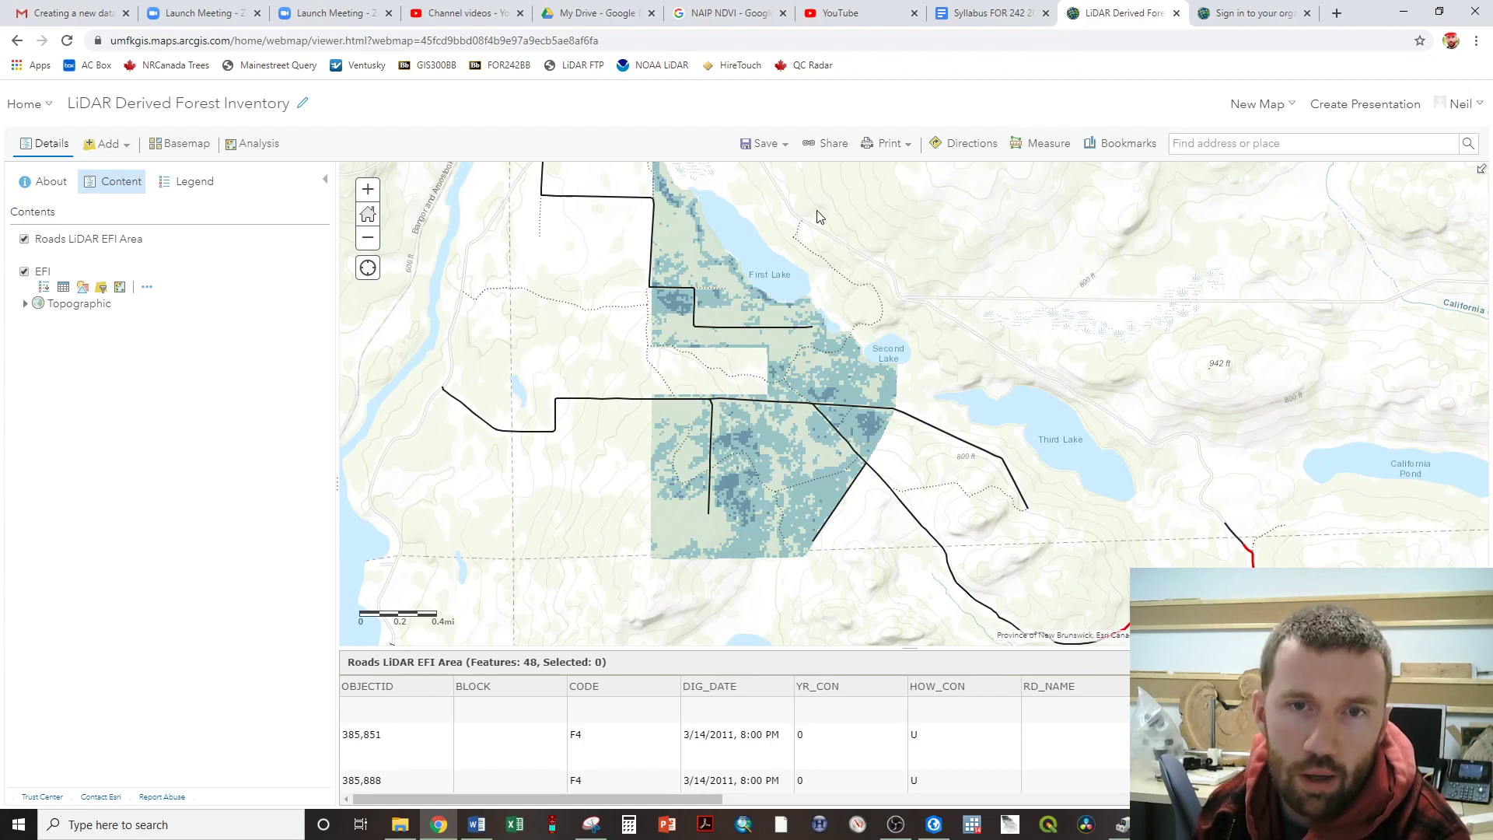
scroll(796, 416, down, 1)
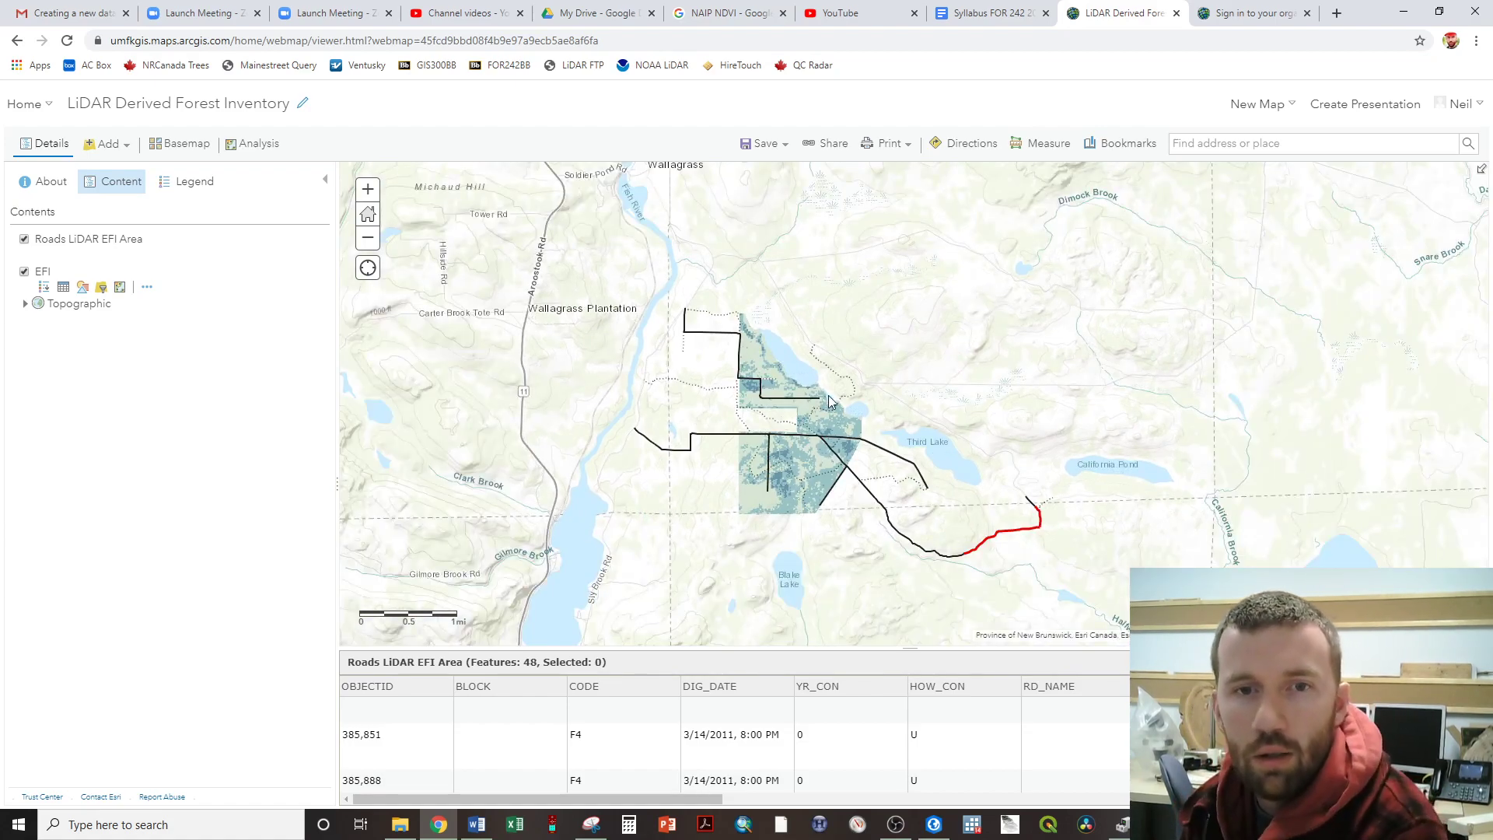
drag(961, 414, 945, 423)
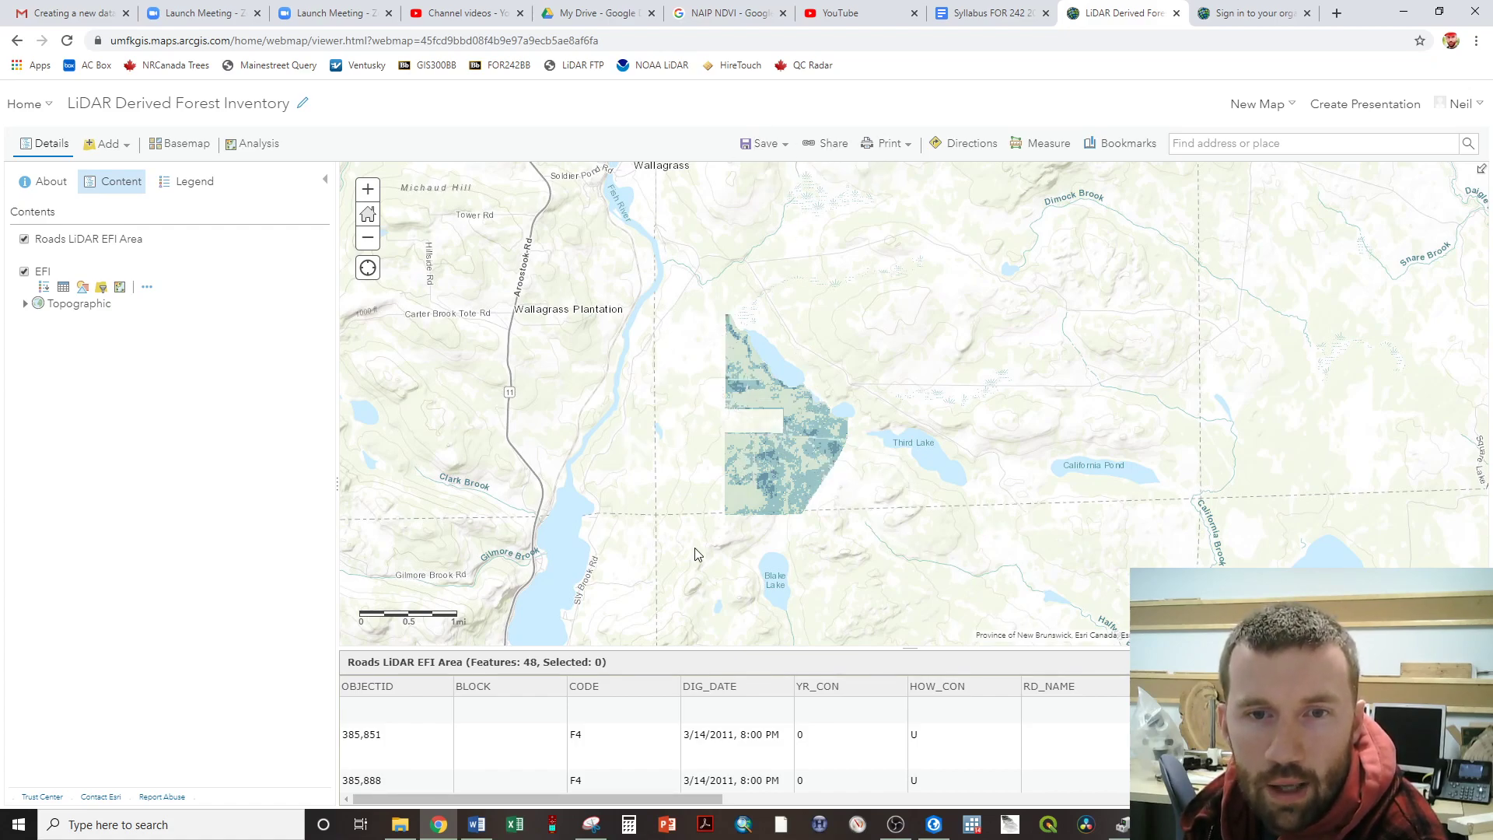
- Examine the roads and trails crossing the southern EFI block and their links west toward the river and east toward Third Lake
scroll(693, 550, up, 1)
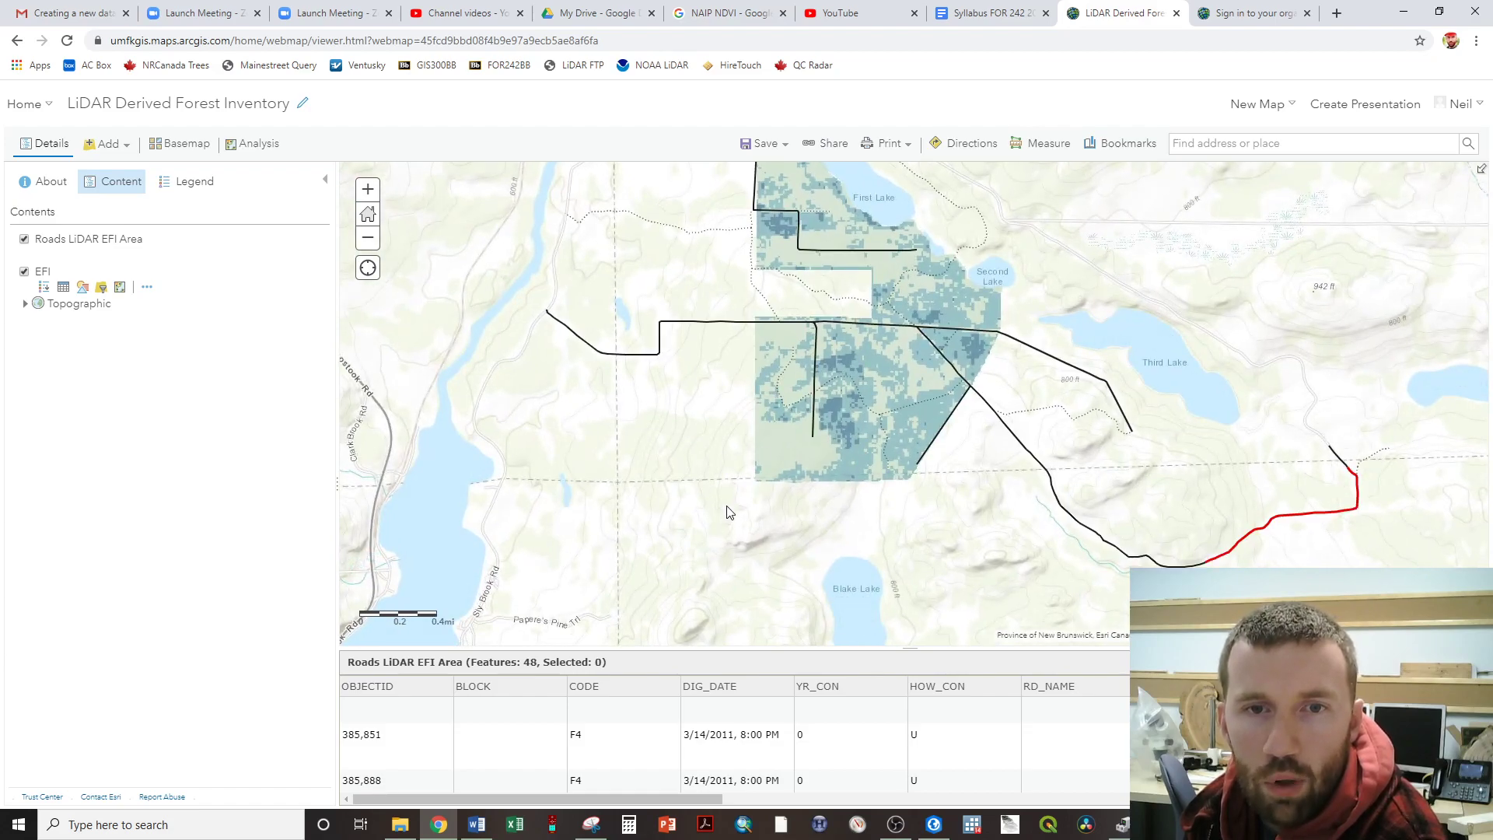
scroll(673, 576, up, 1)
drag(634, 466, 523, 573)
drag(675, 369, 515, 577)
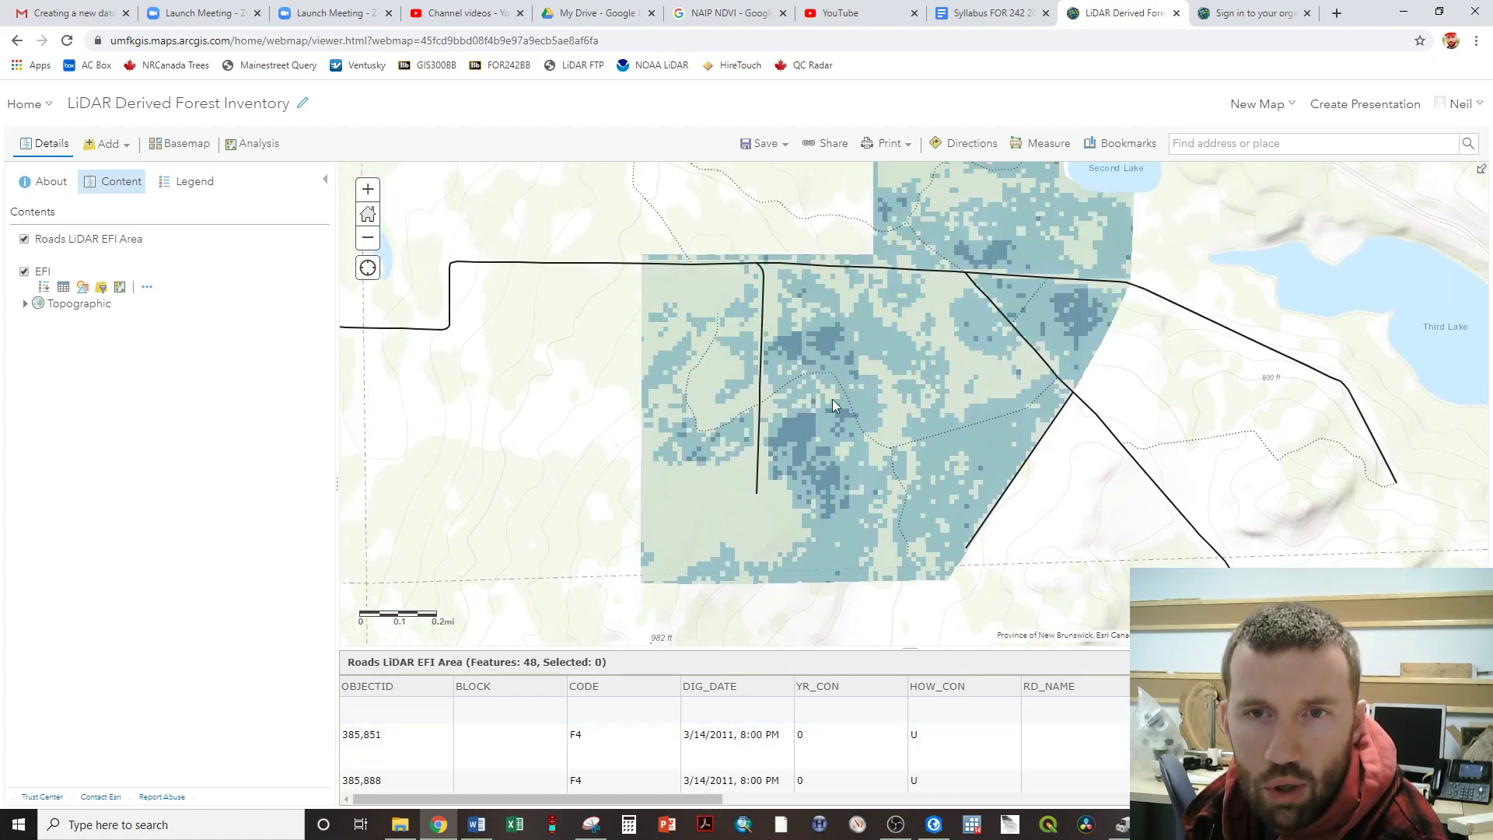
scroll(841, 250, down, 2)
drag(766, 270, 631, 422)
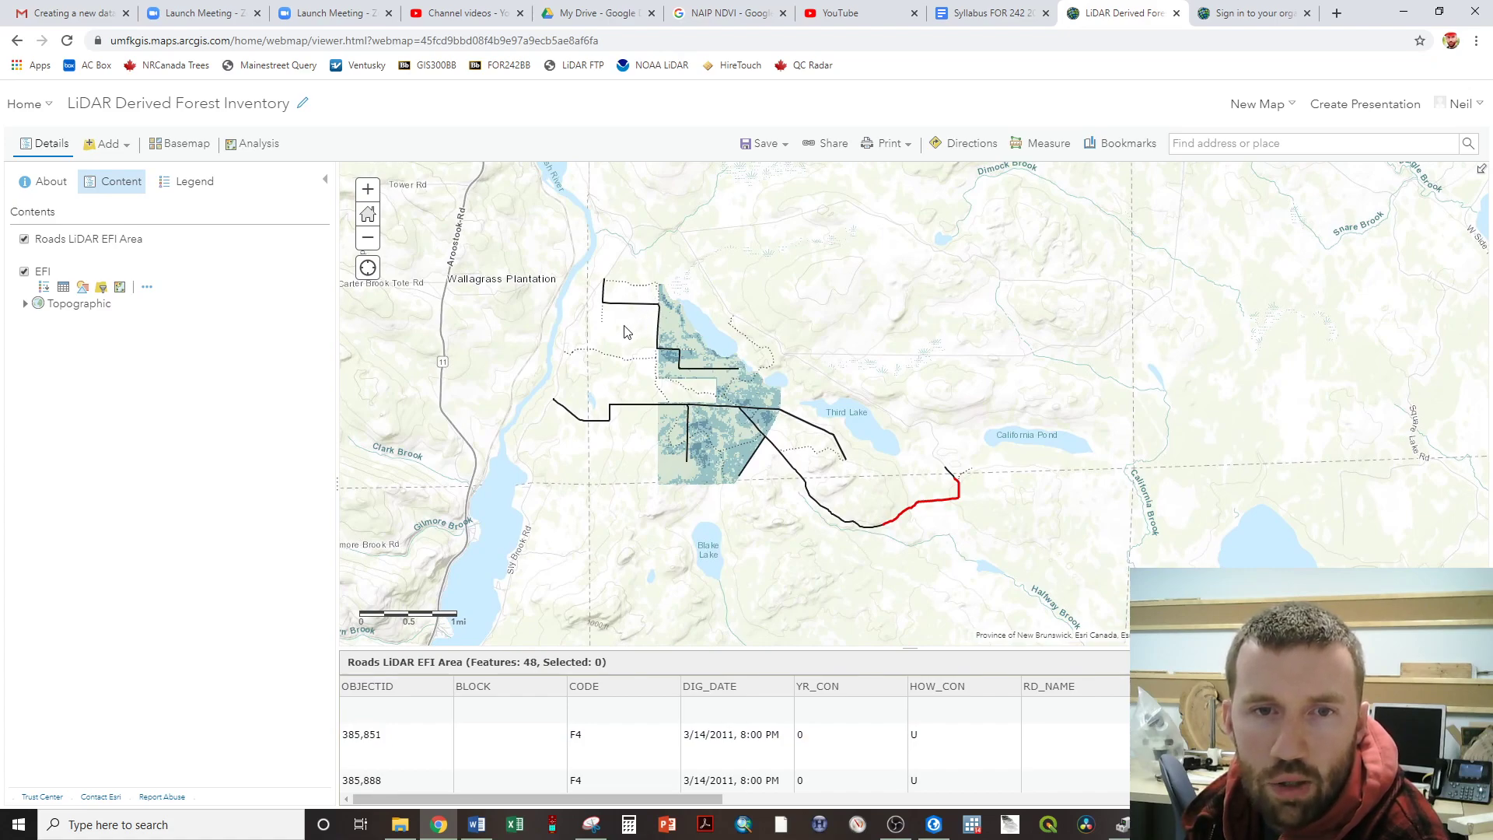
scroll(627, 332, up, 1)
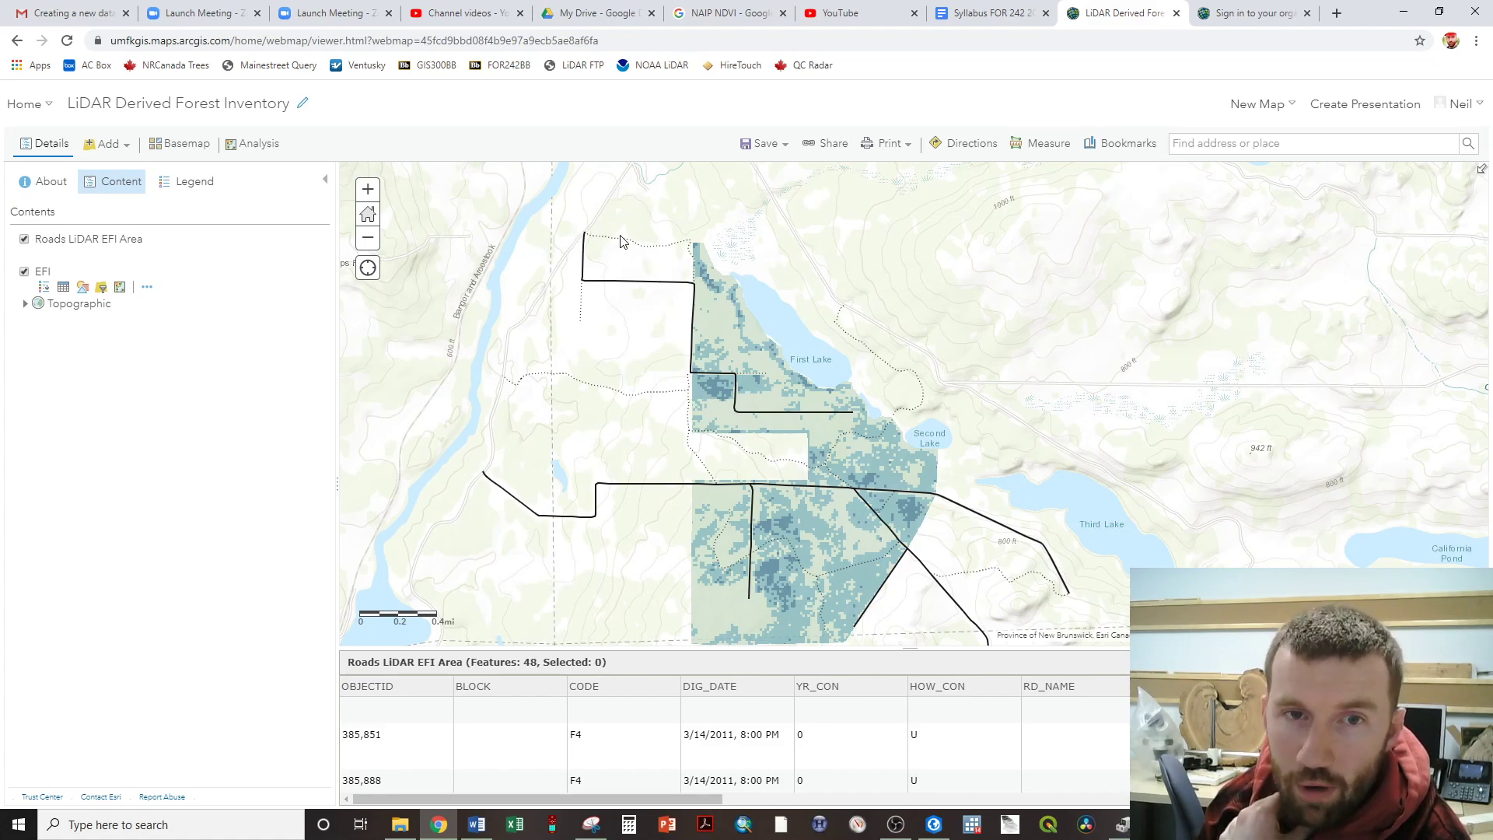
drag(842, 520, 813, 434)
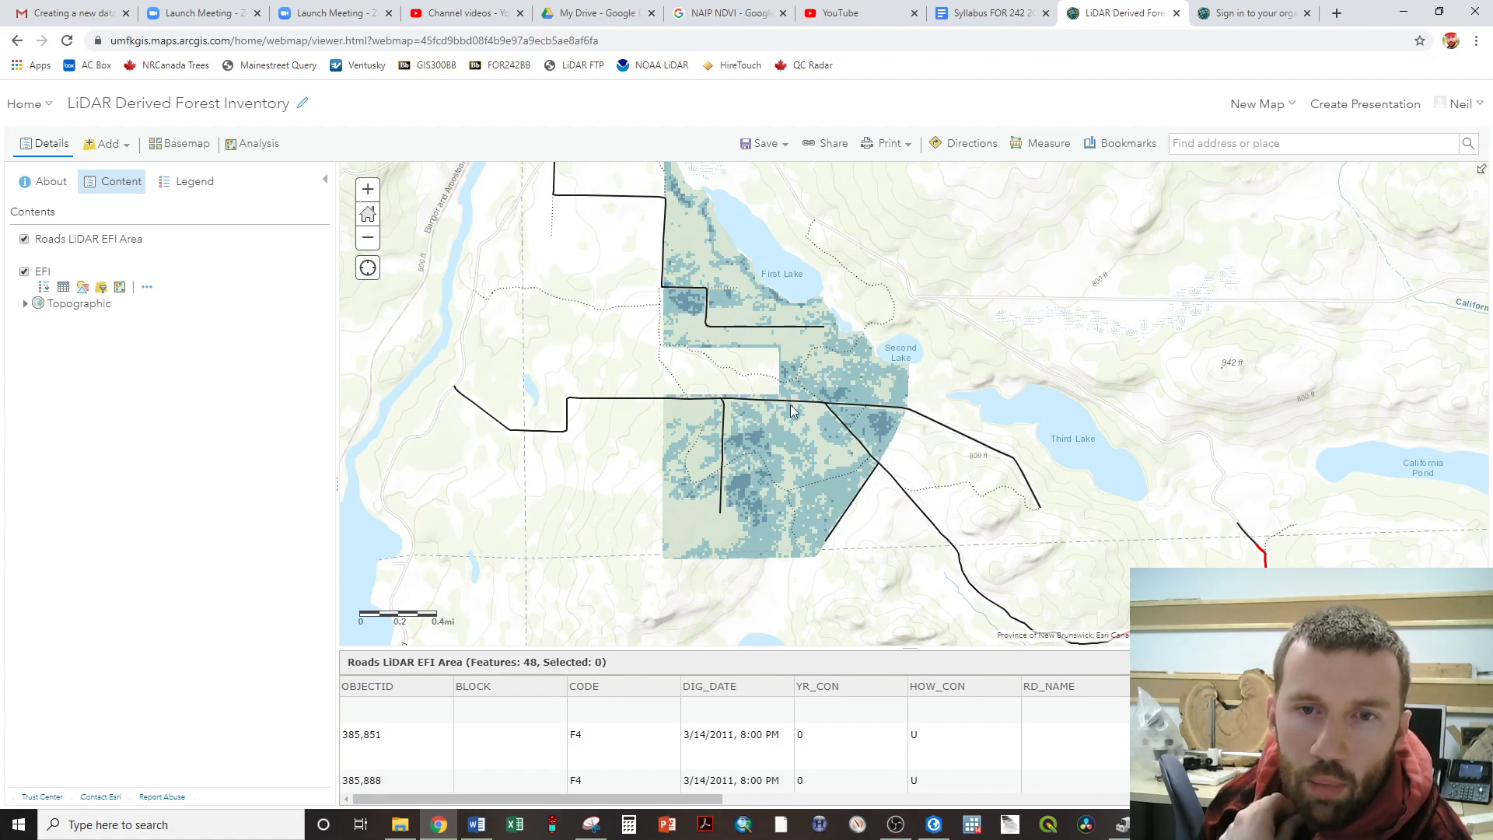
drag(1017, 403, 971, 364)
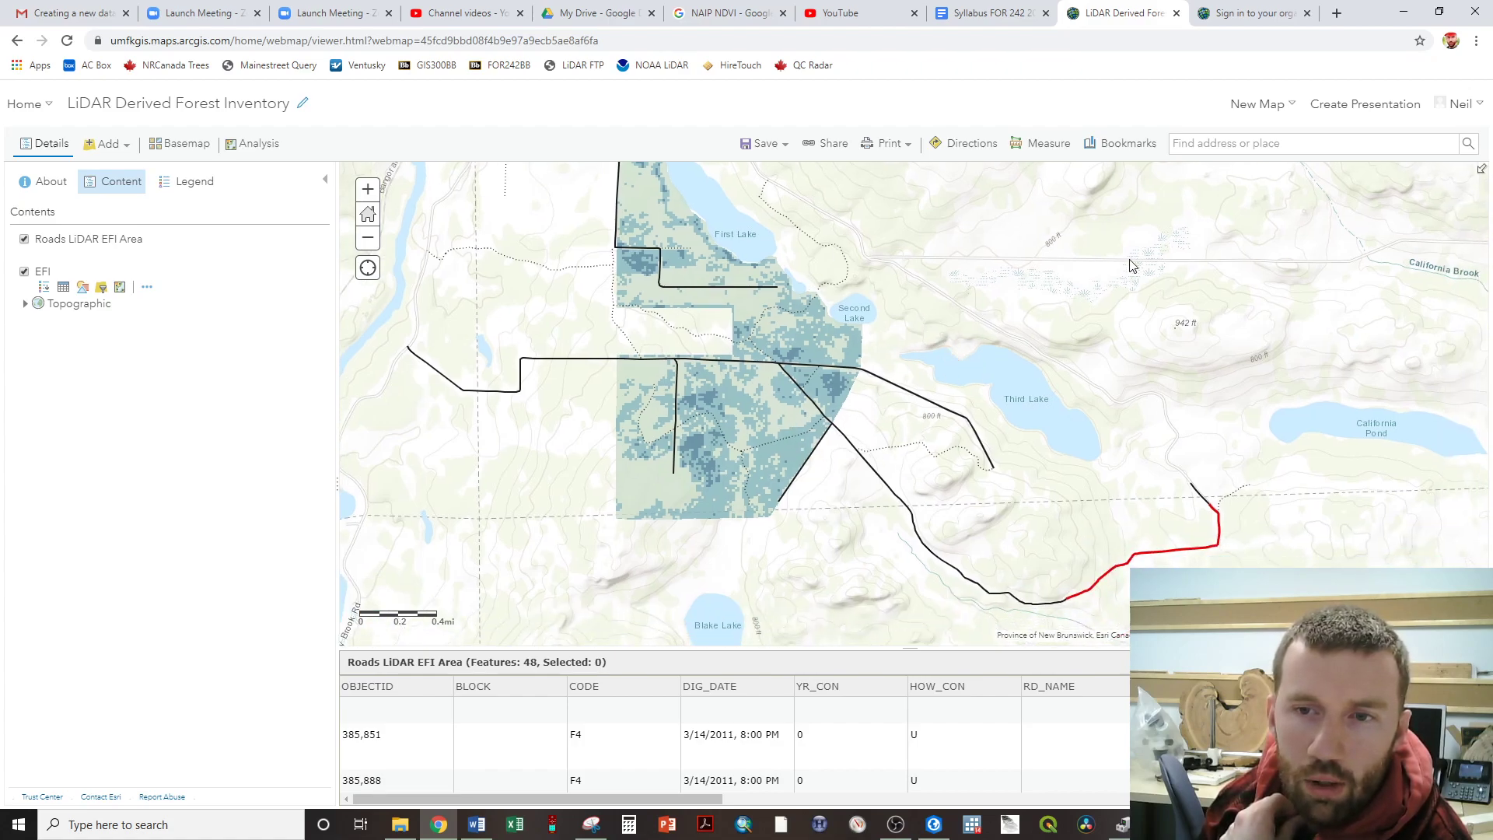
drag(548, 227, 607, 267)
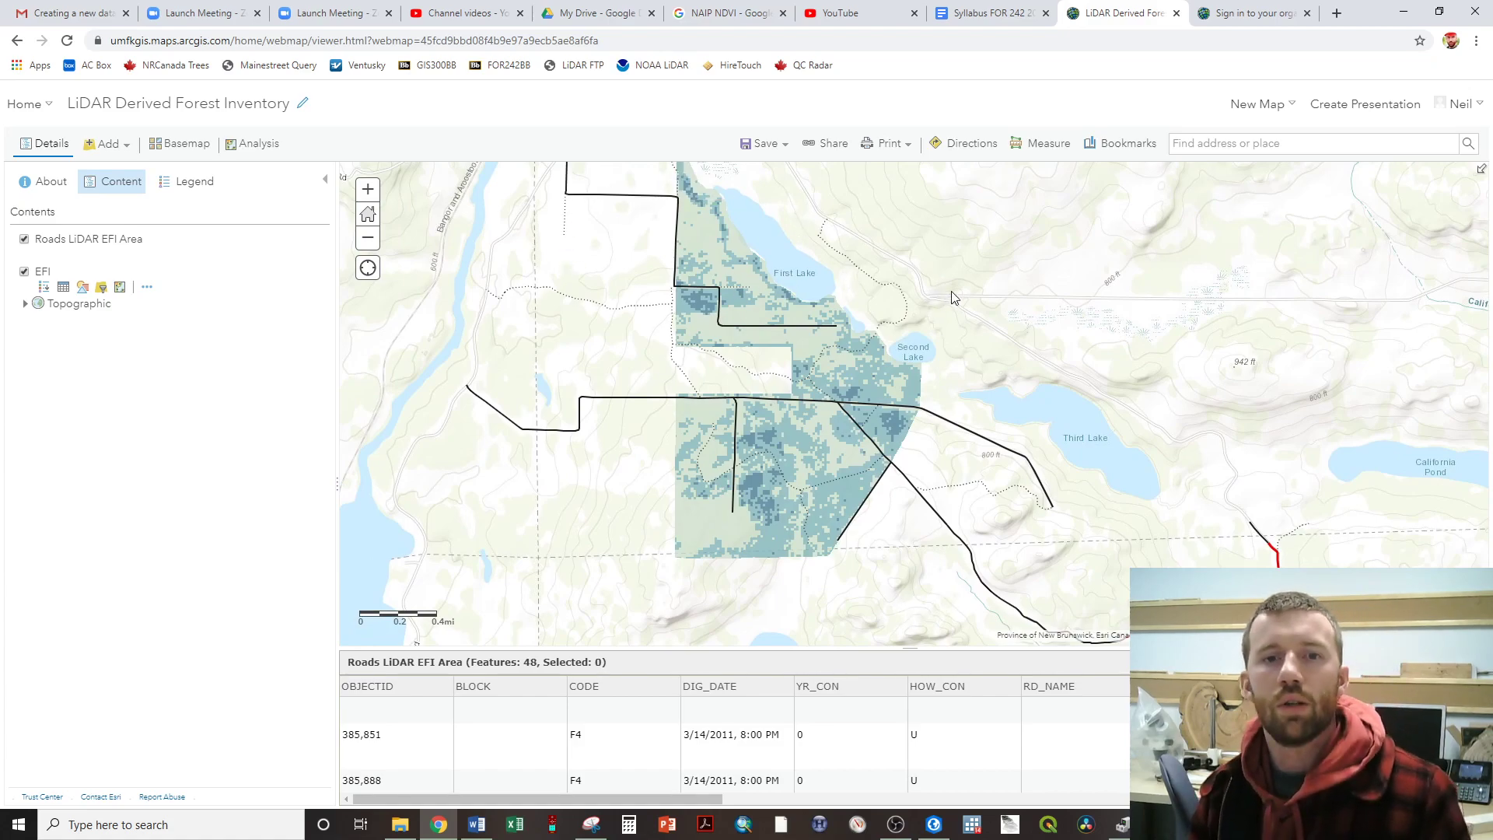
drag(943, 290, 986, 350)
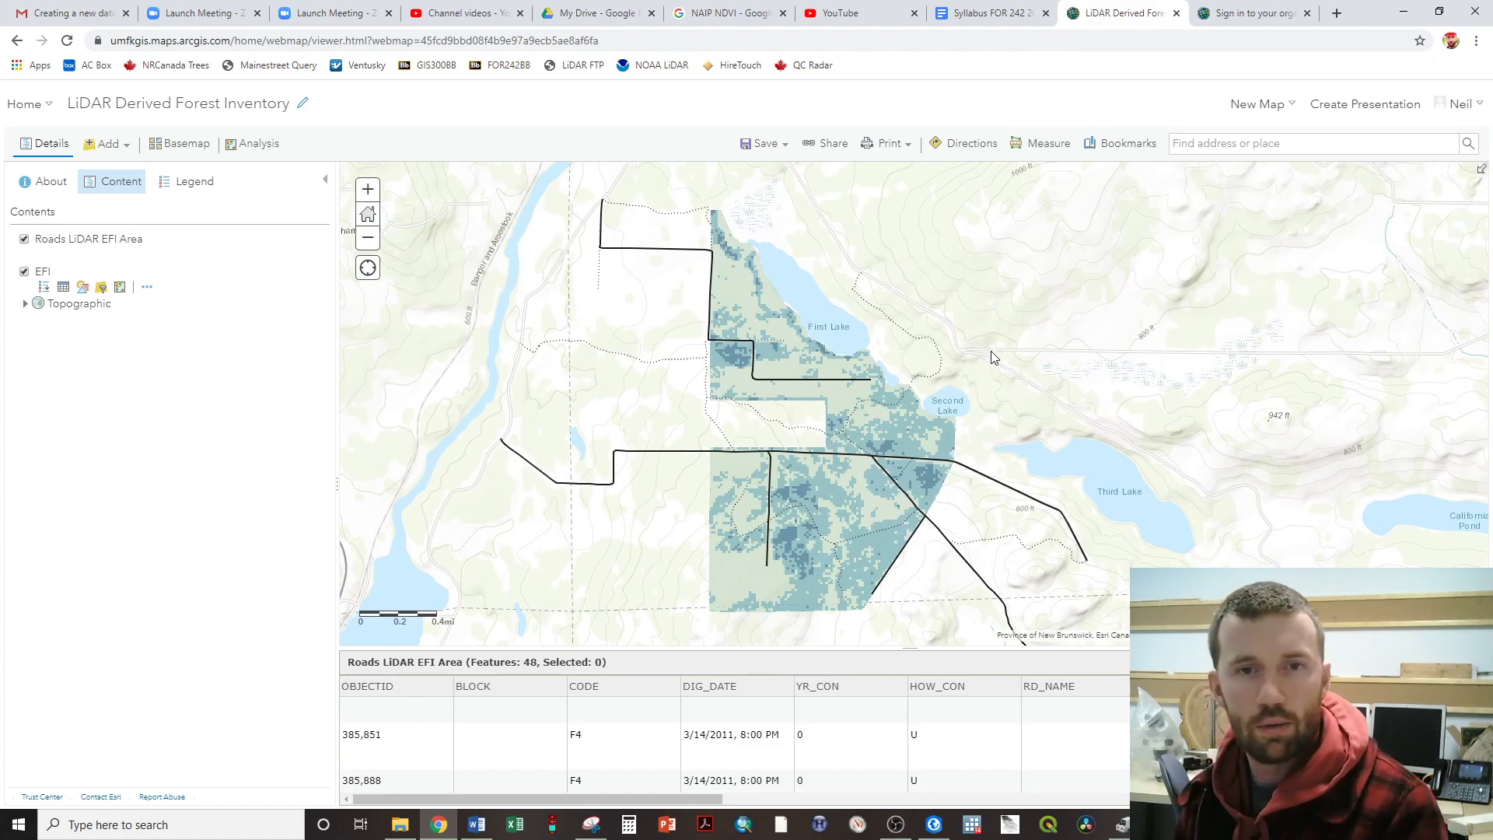